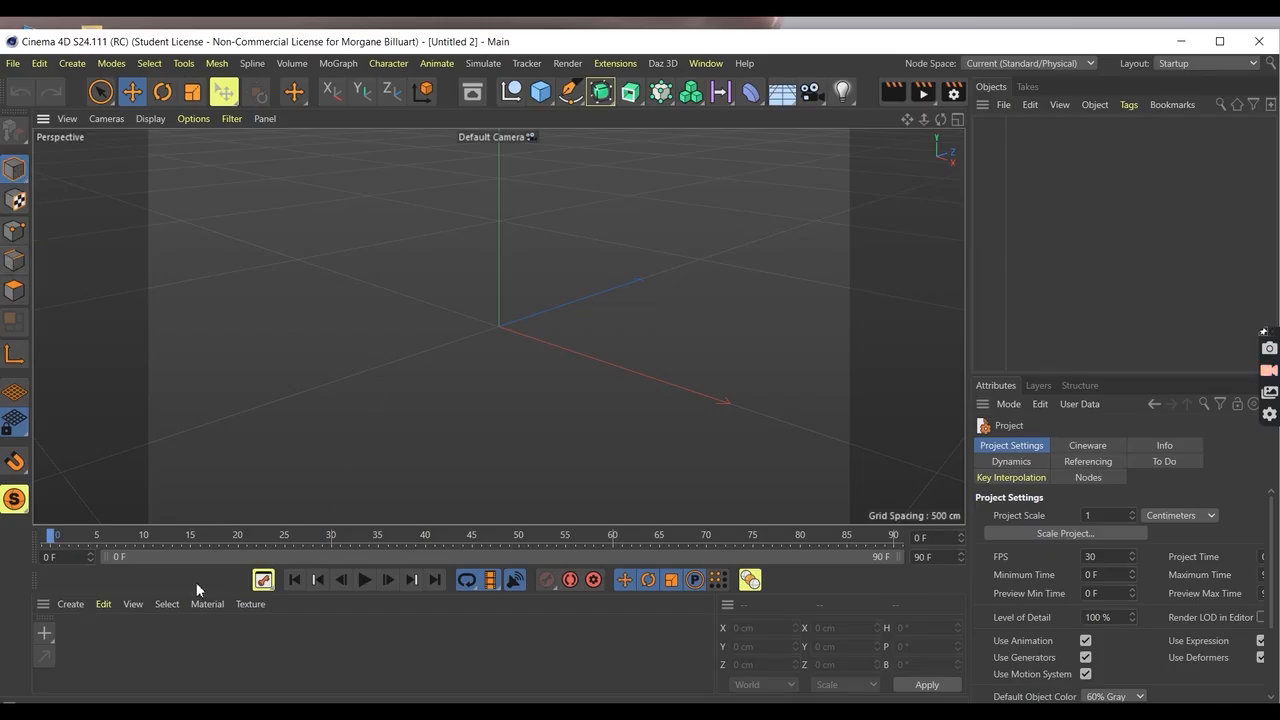
Create a new material and view its channels in the Material Editor
click(79, 602)
click(113, 406)
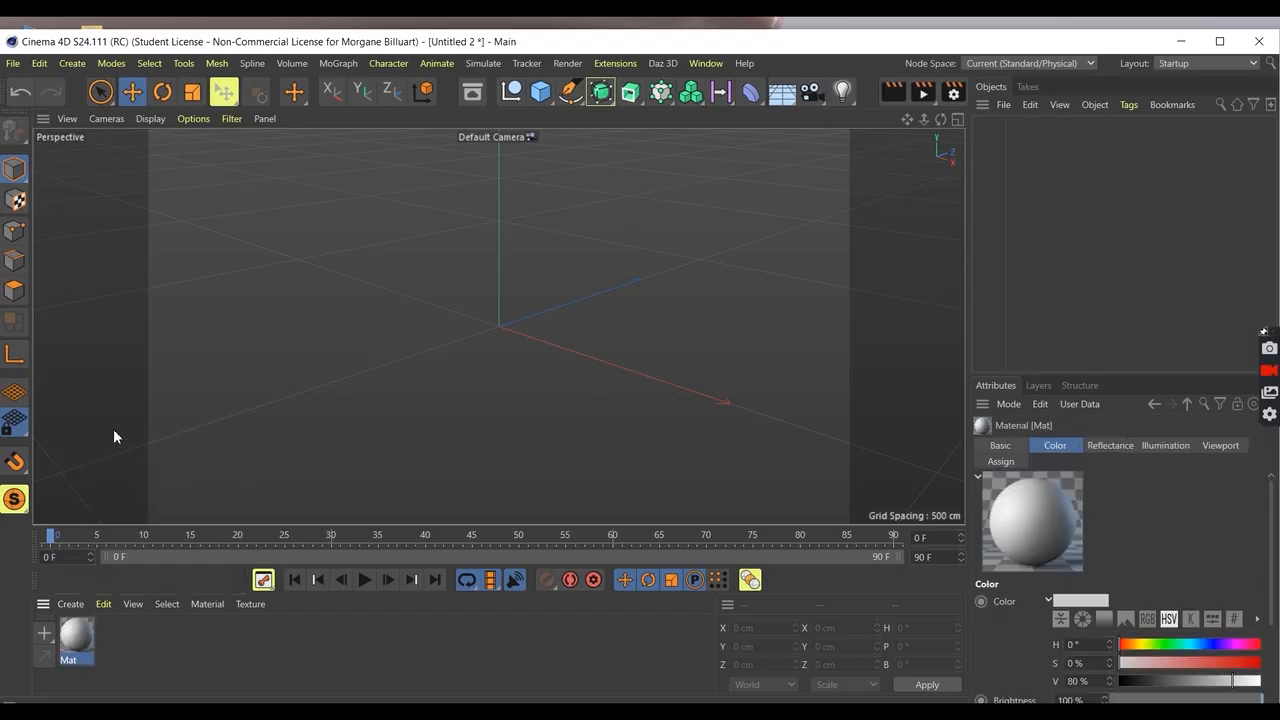
double_click(85, 633)
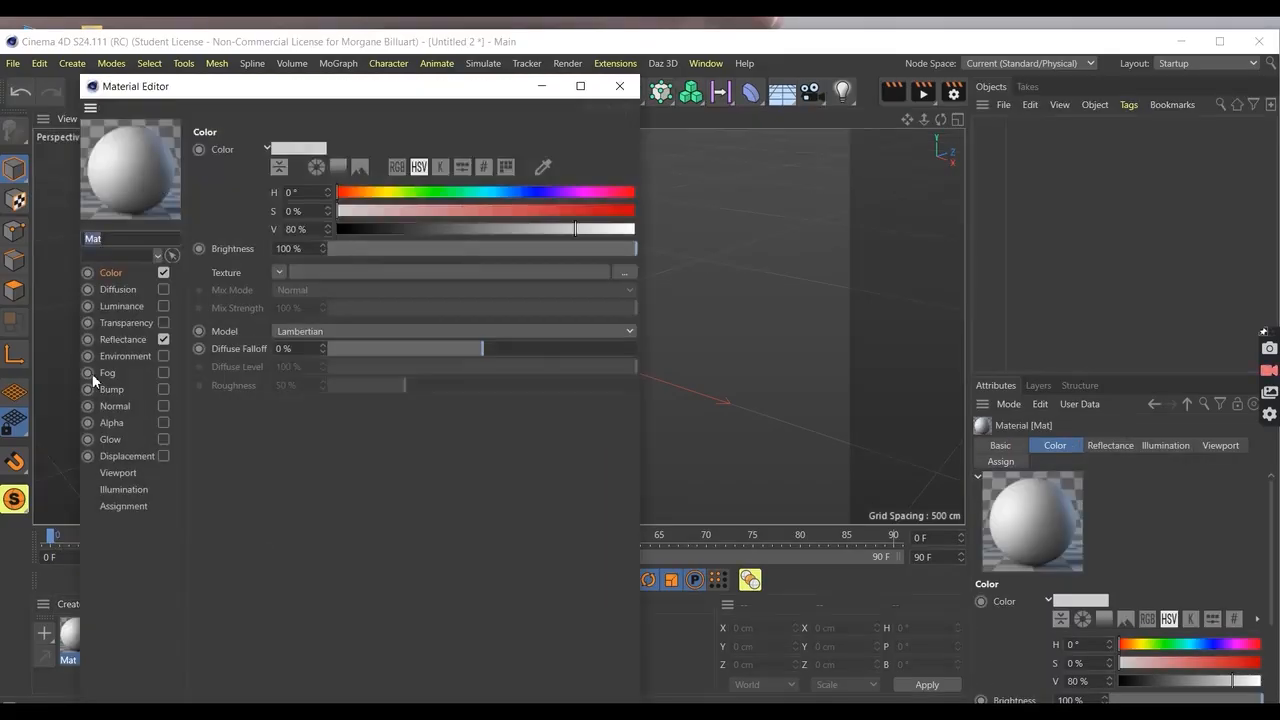
click(619, 86)
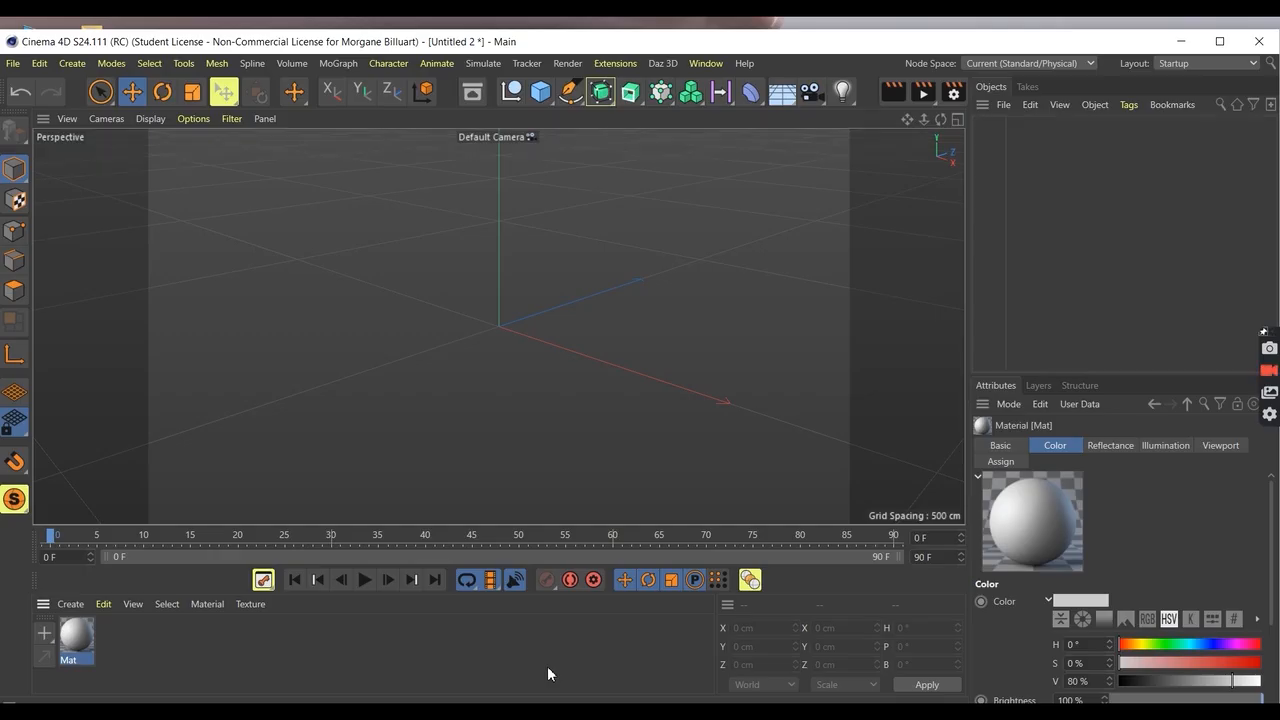
Start a new project and add a sphere primitive
key(ctrl+n)
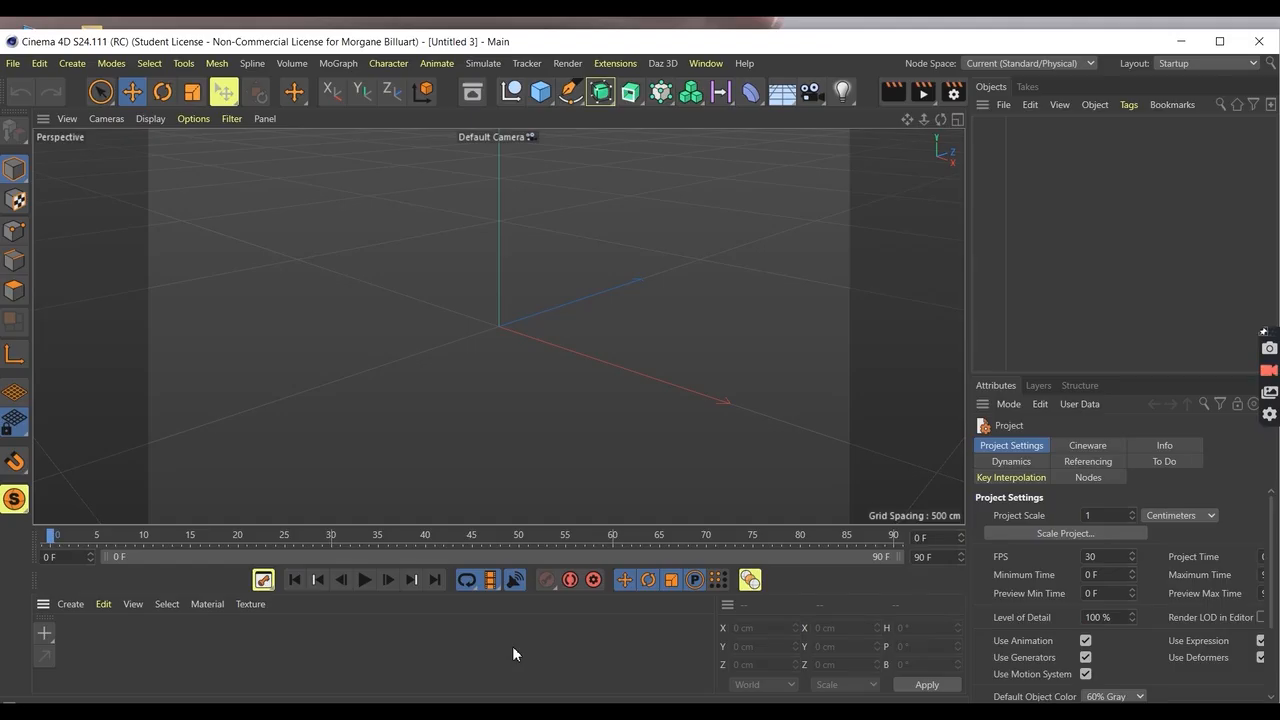
click(540, 93)
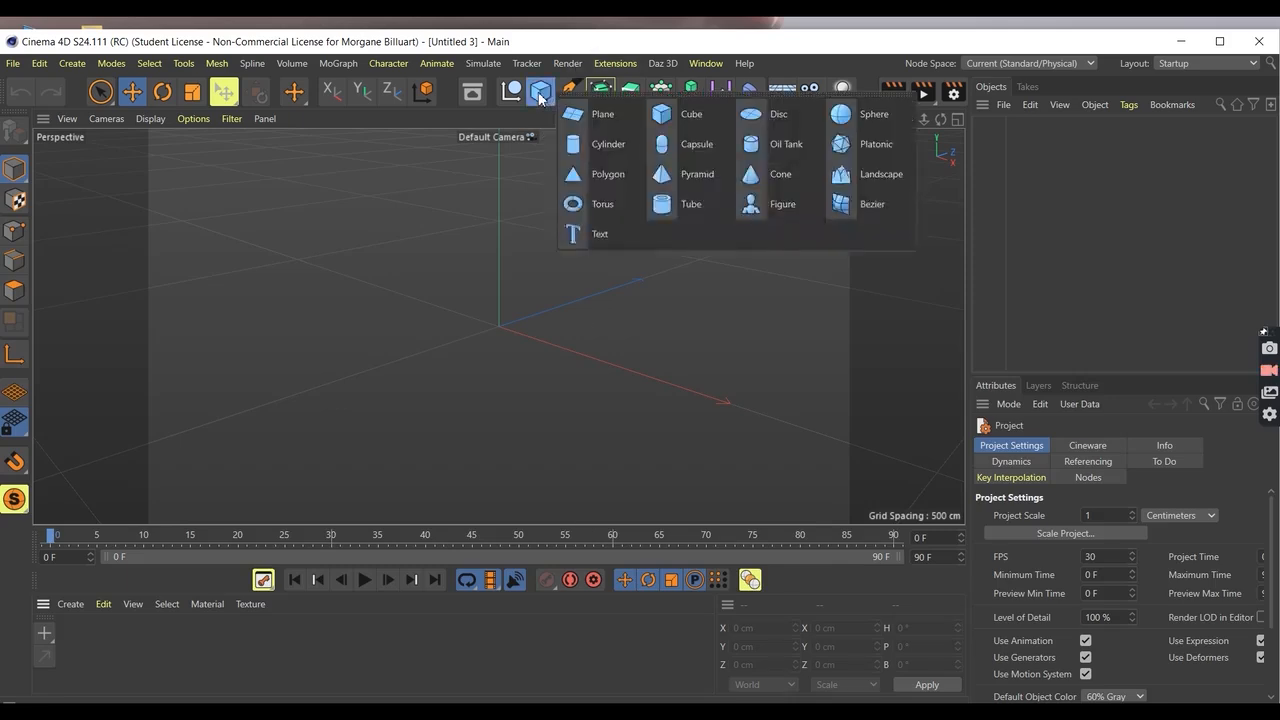
click(857, 116)
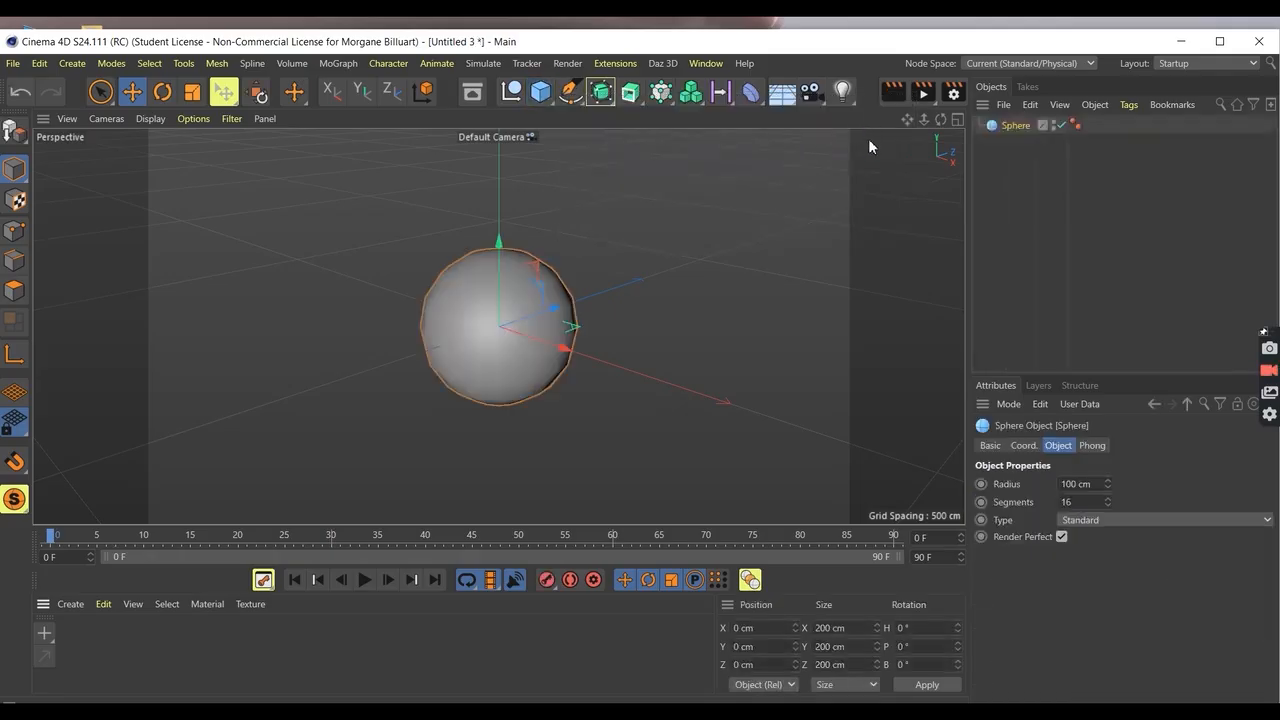
drag(940, 120, 909, 119)
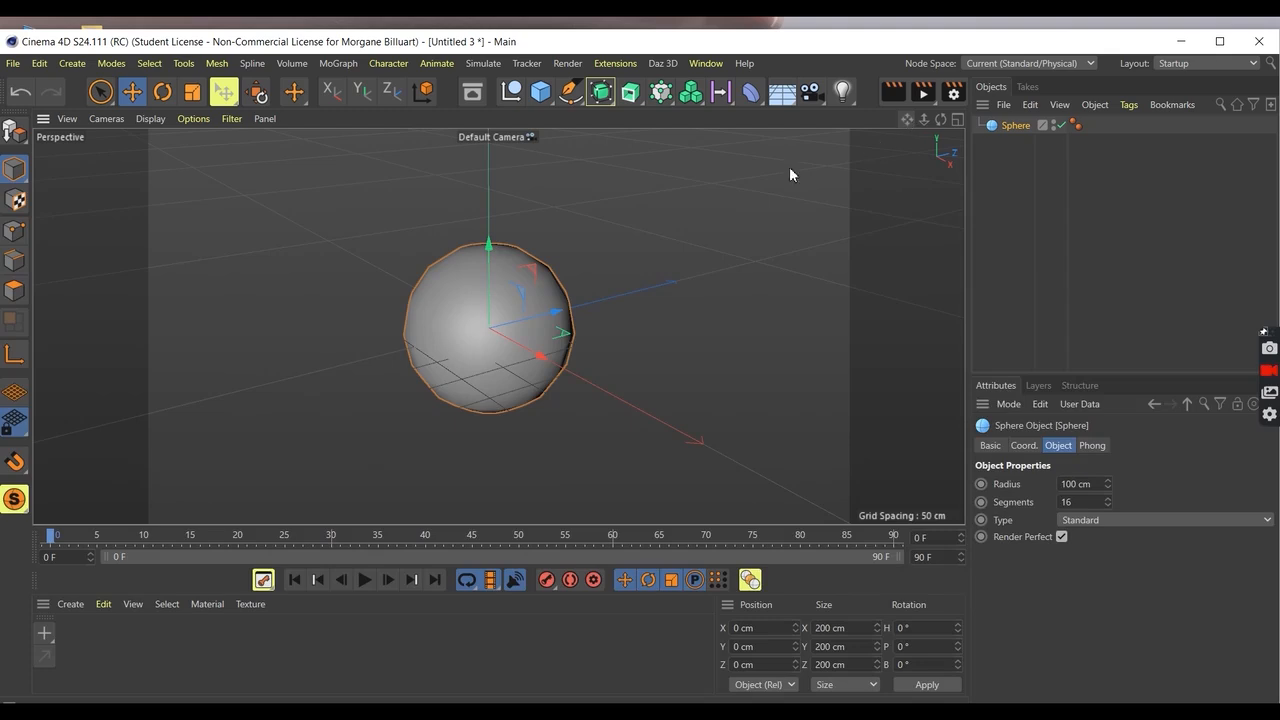
scroll(463, 293, up, 2)
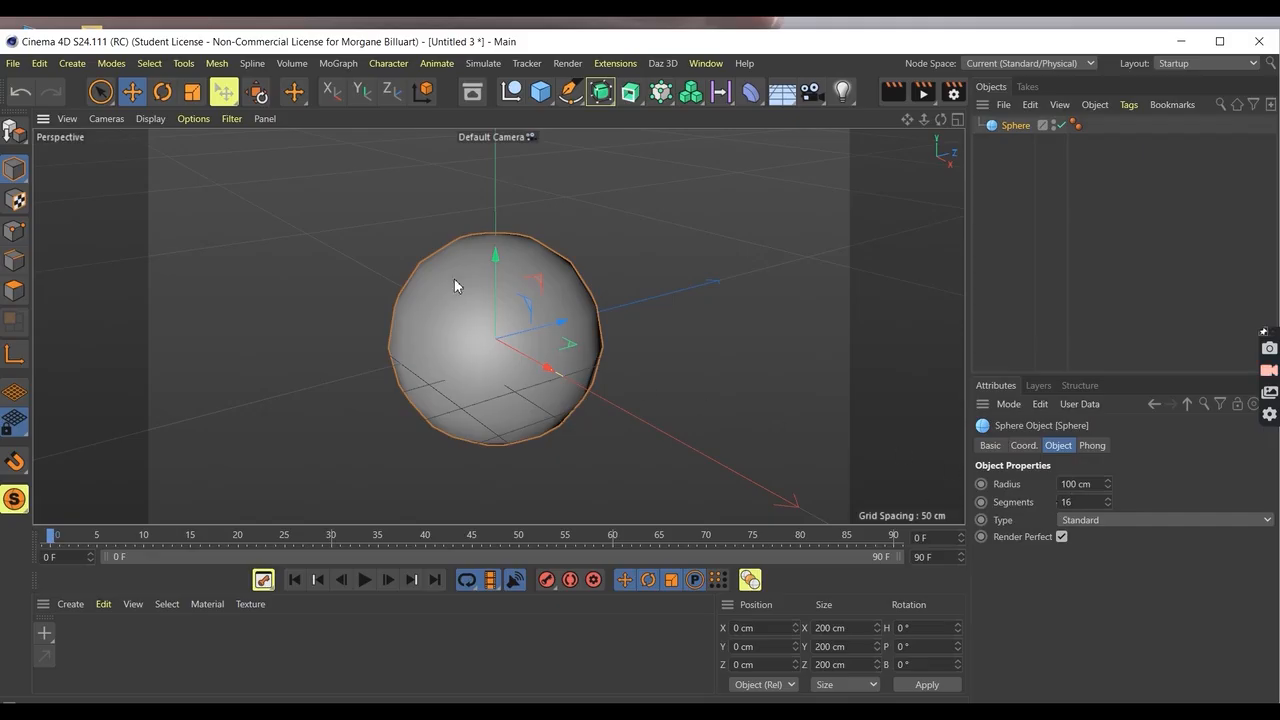
click(16, 295)
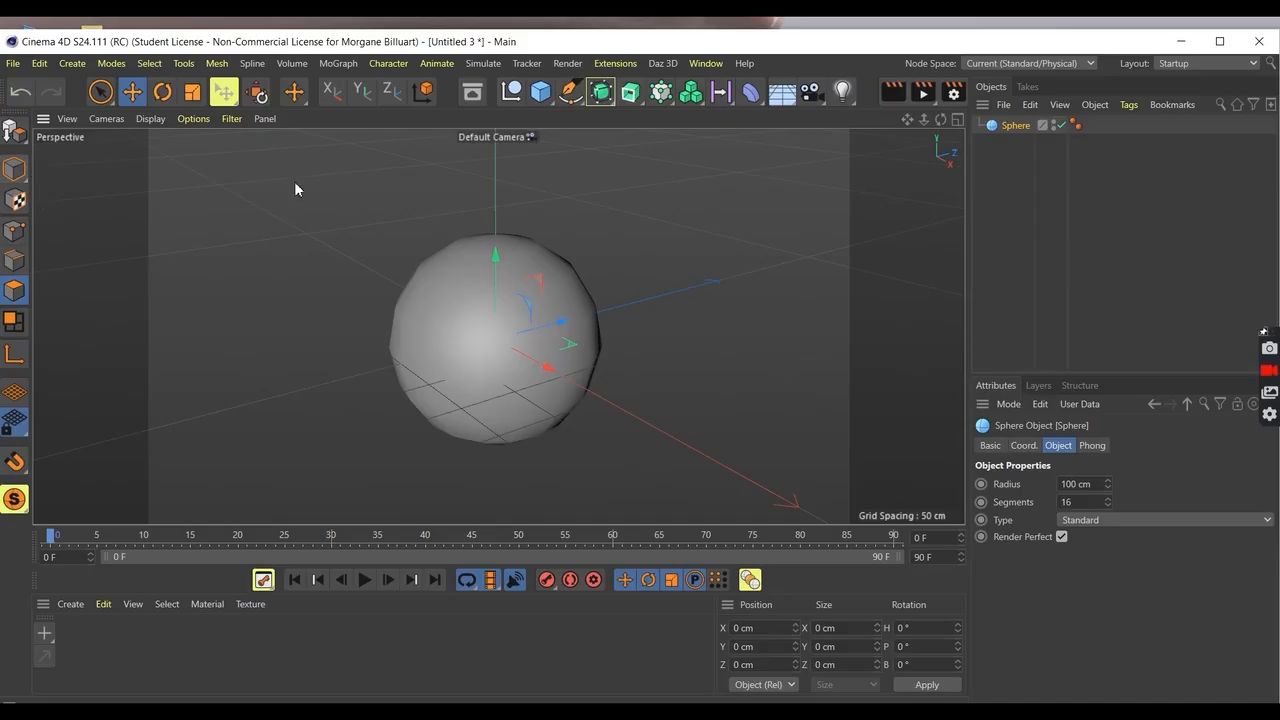
click(14, 168)
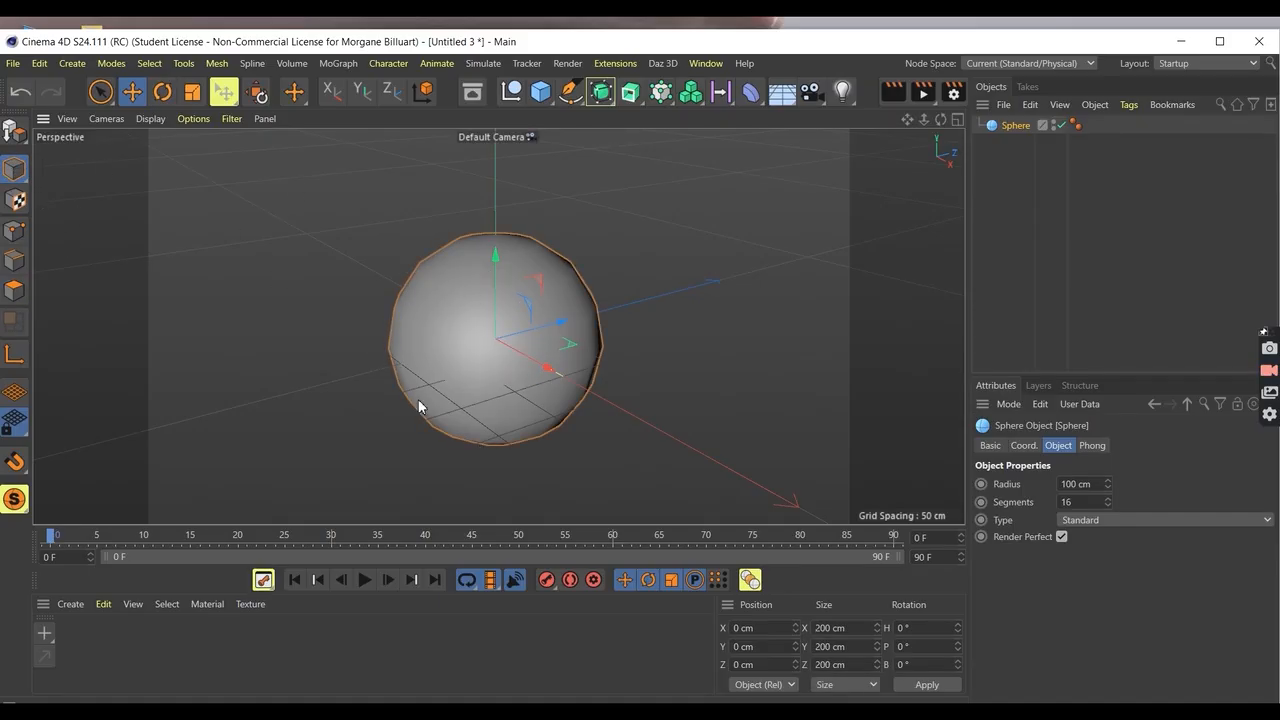
Set the sphere's segments to 60 and its type to Icosahedron
click(1064, 502)
text(60)
key(Return)
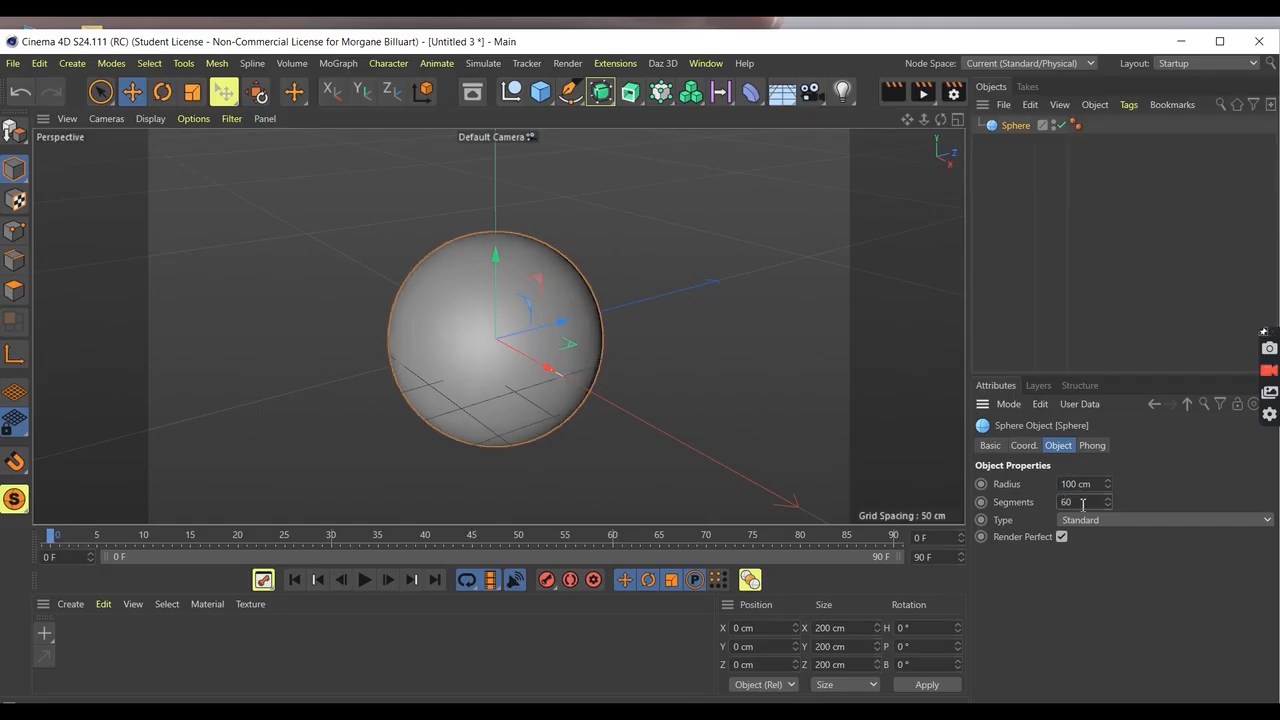
click(1096, 521)
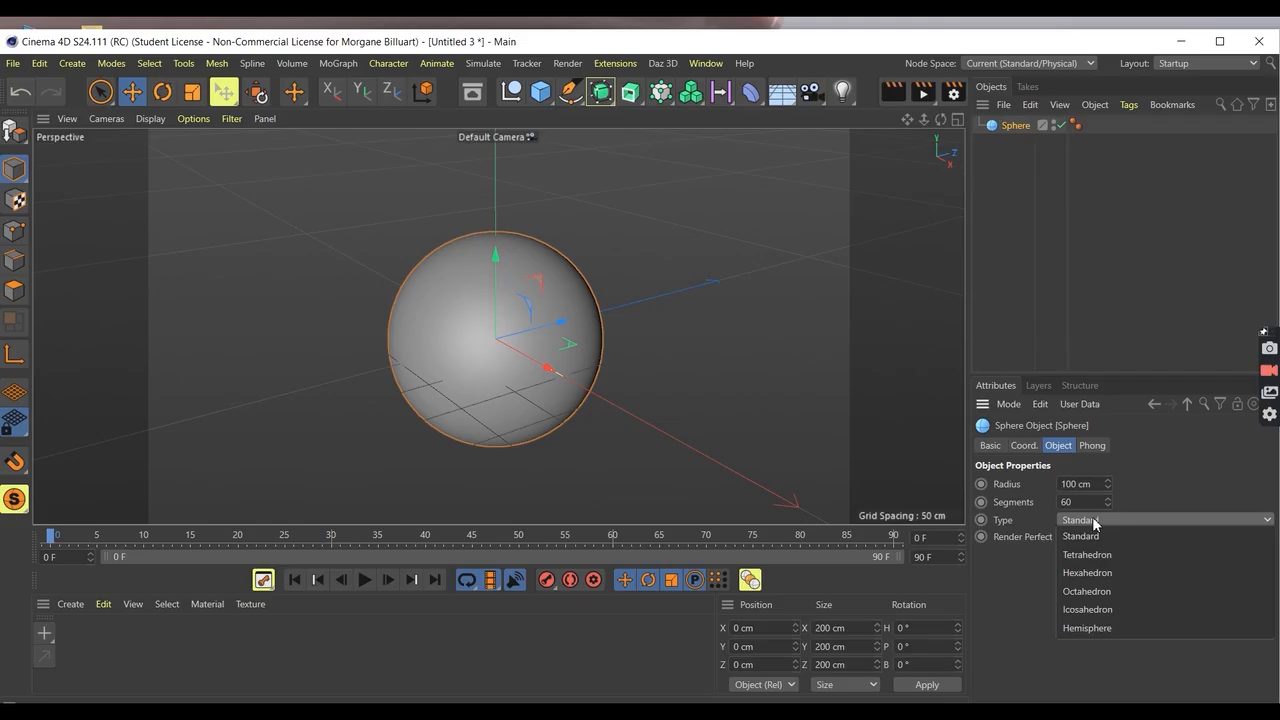
click(1108, 609)
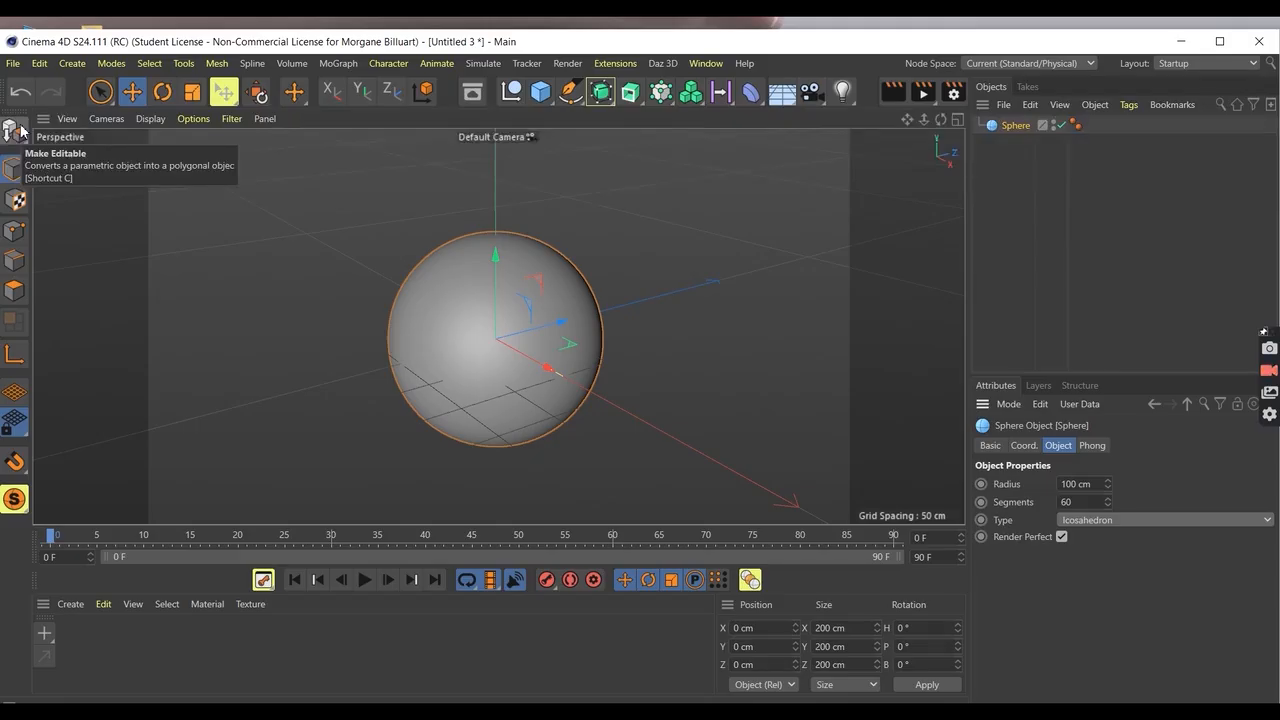
Make the sphere editable and switch to Polygons mode
click(14, 130)
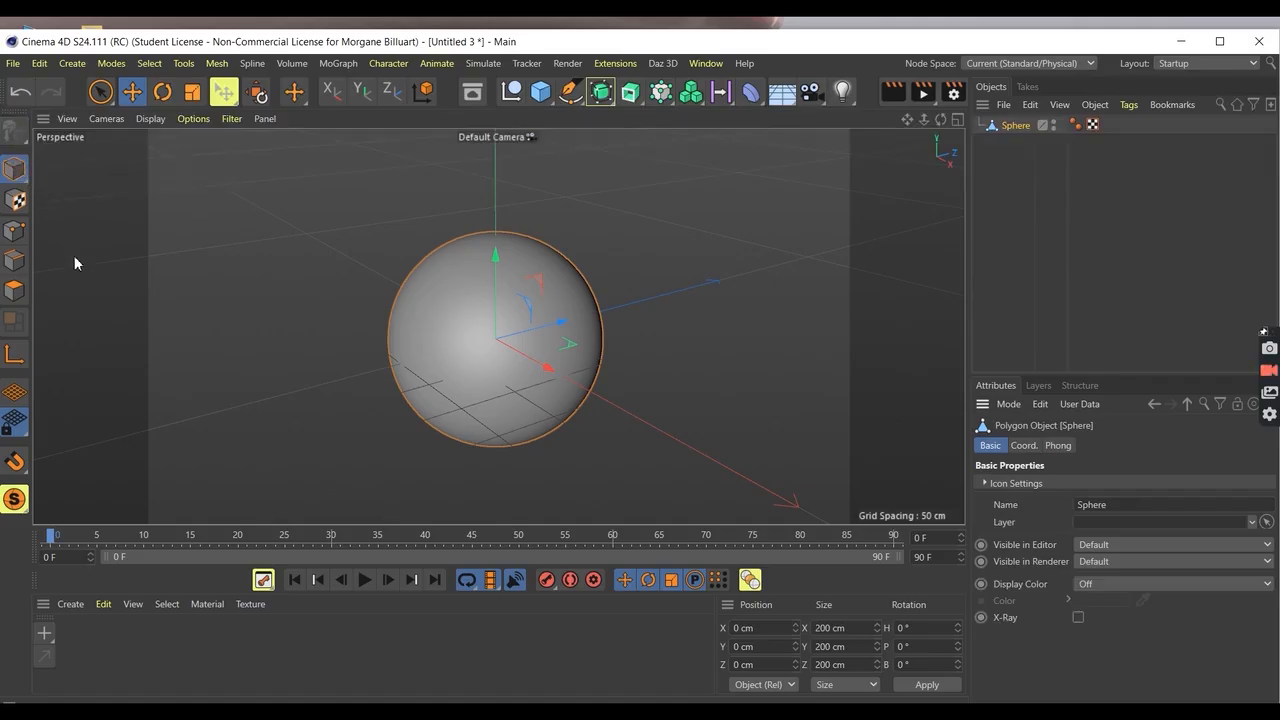
click(14, 290)
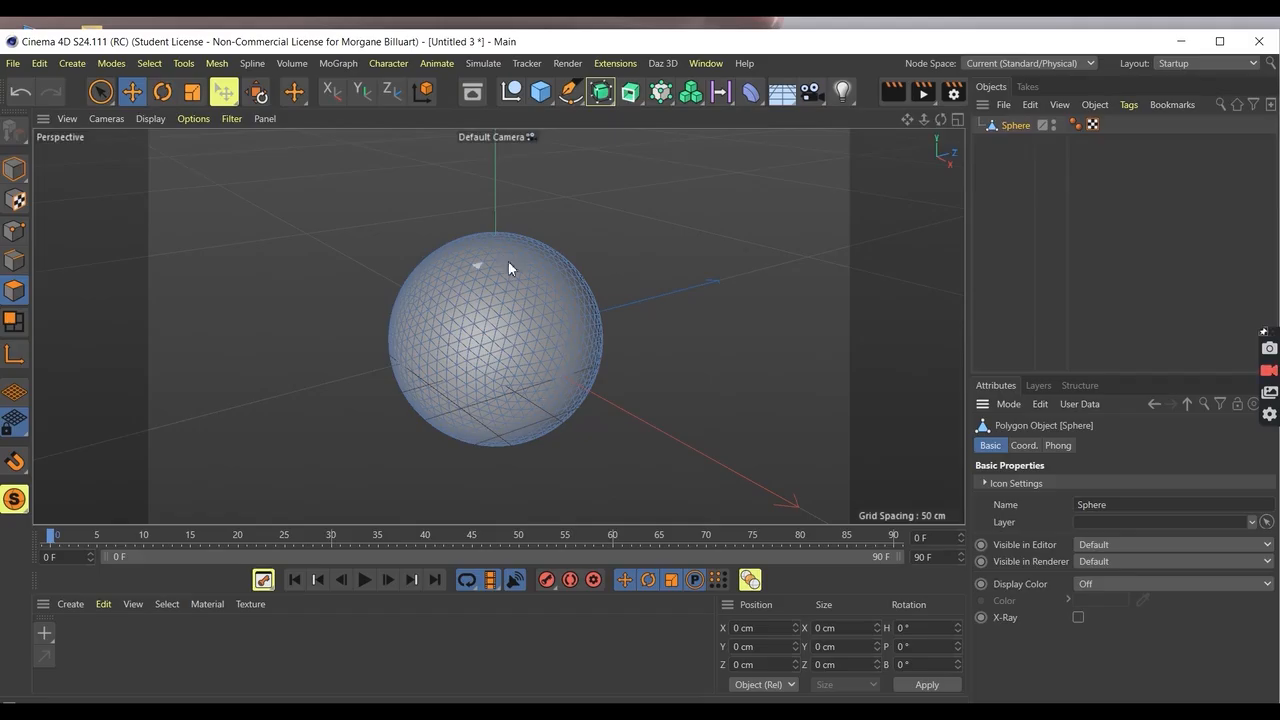
mouse_move(940, 120)
mouse_down()
mouse_move(896, 116)
mouse_move(842, 78)
mouse_move(945, 108)
mouse_move(930, 120)
mouse_move(951, 110)
mouse_up()
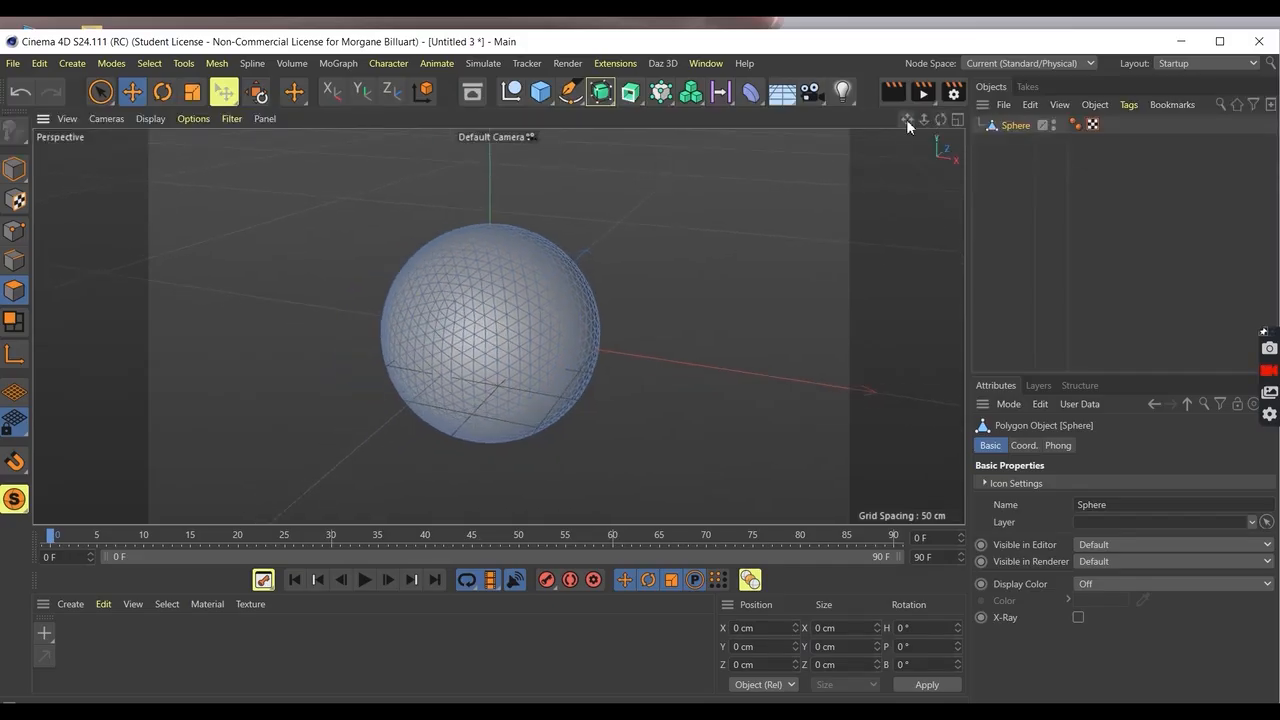
scroll(731, 273, down, 3)
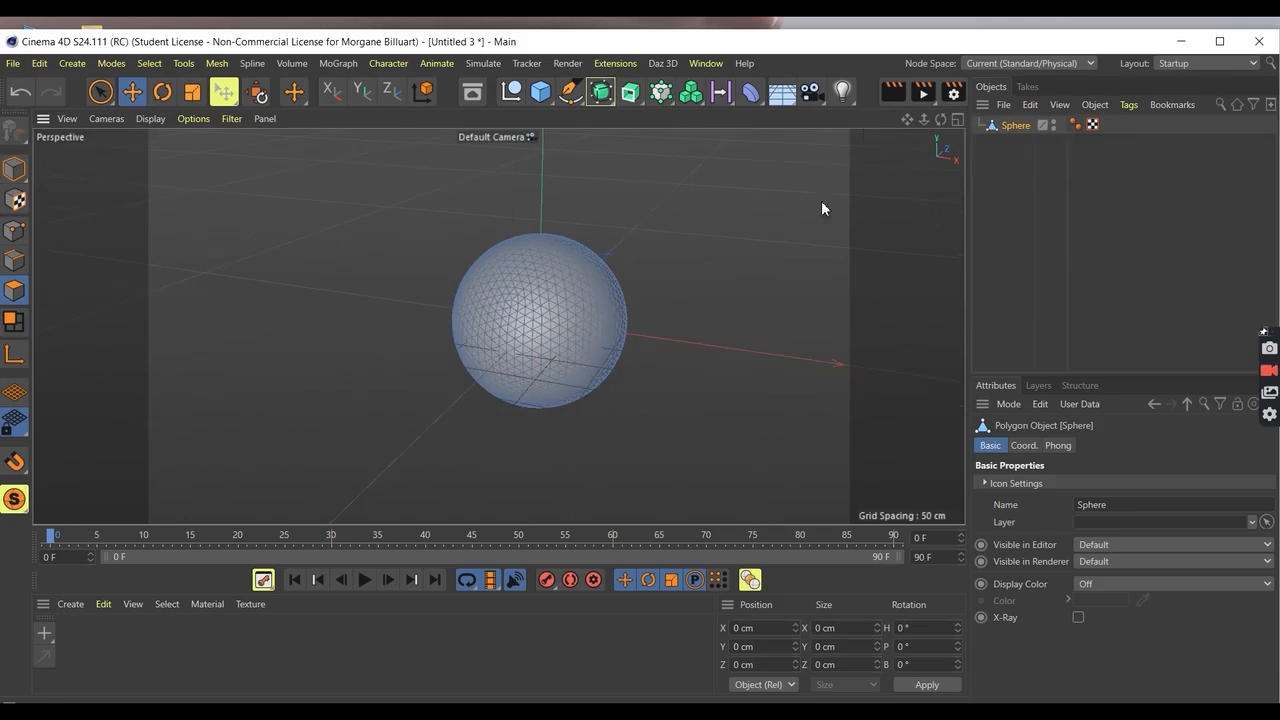
drag(909, 124, 771, 207)
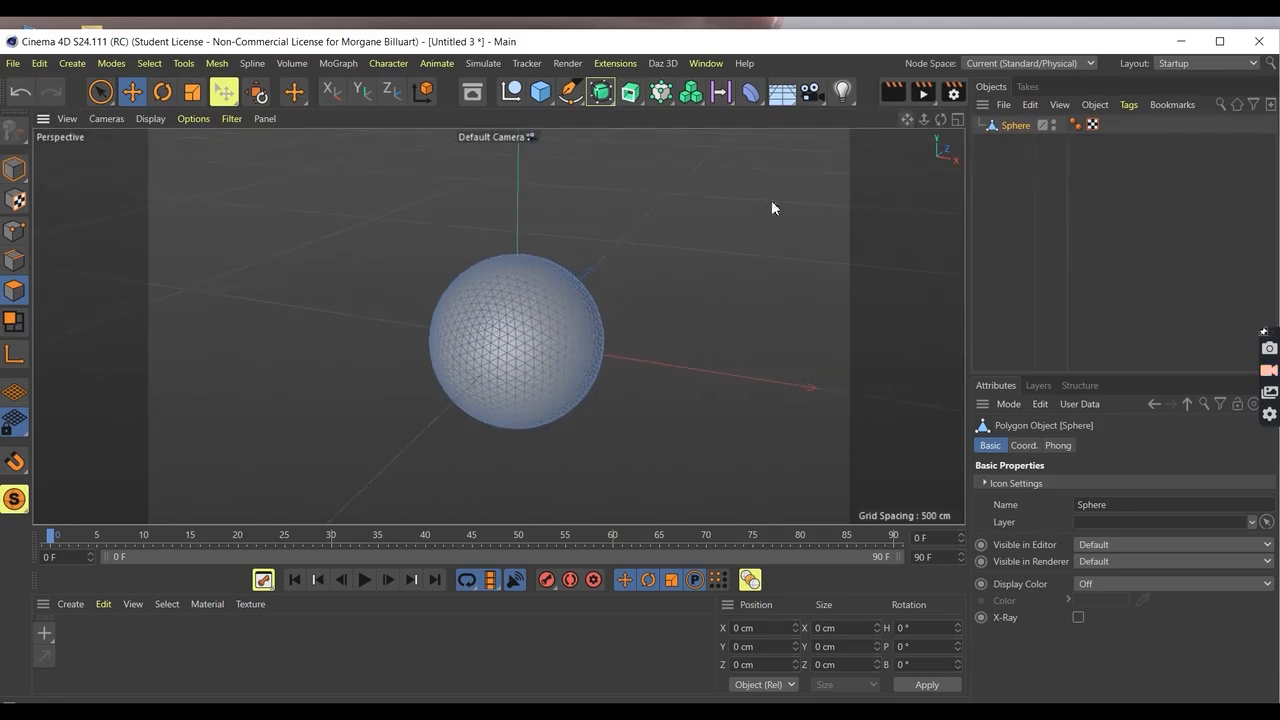
Activate the Brush tool in Smear mode and set its radius to 60 cm
right_click(657, 225)
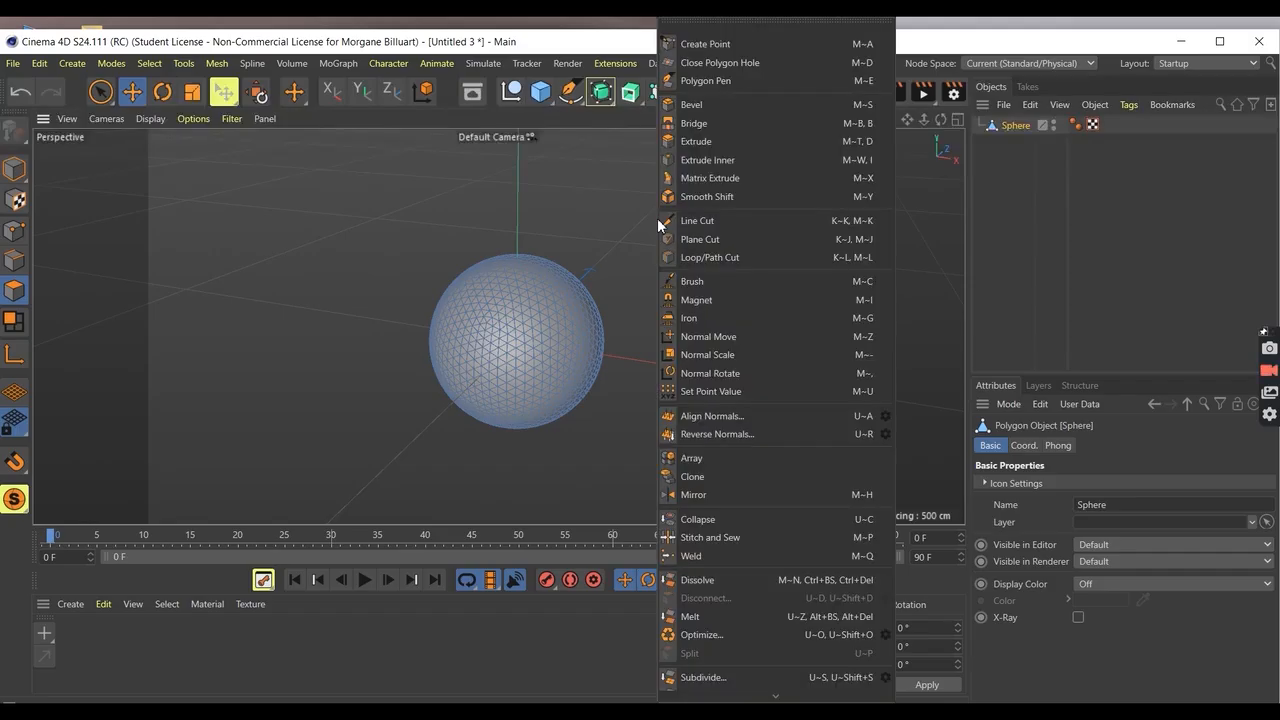
click(712, 286)
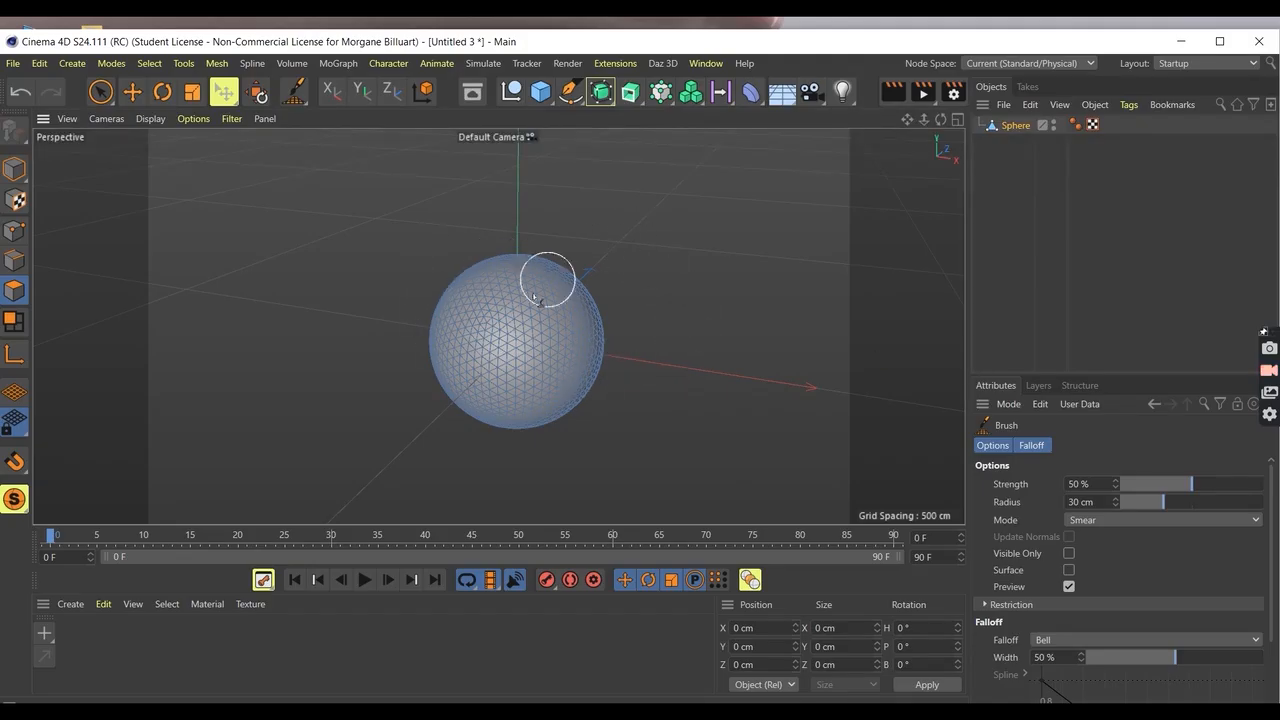
drag(1105, 498, 1055, 497)
text(60)
key(Return)
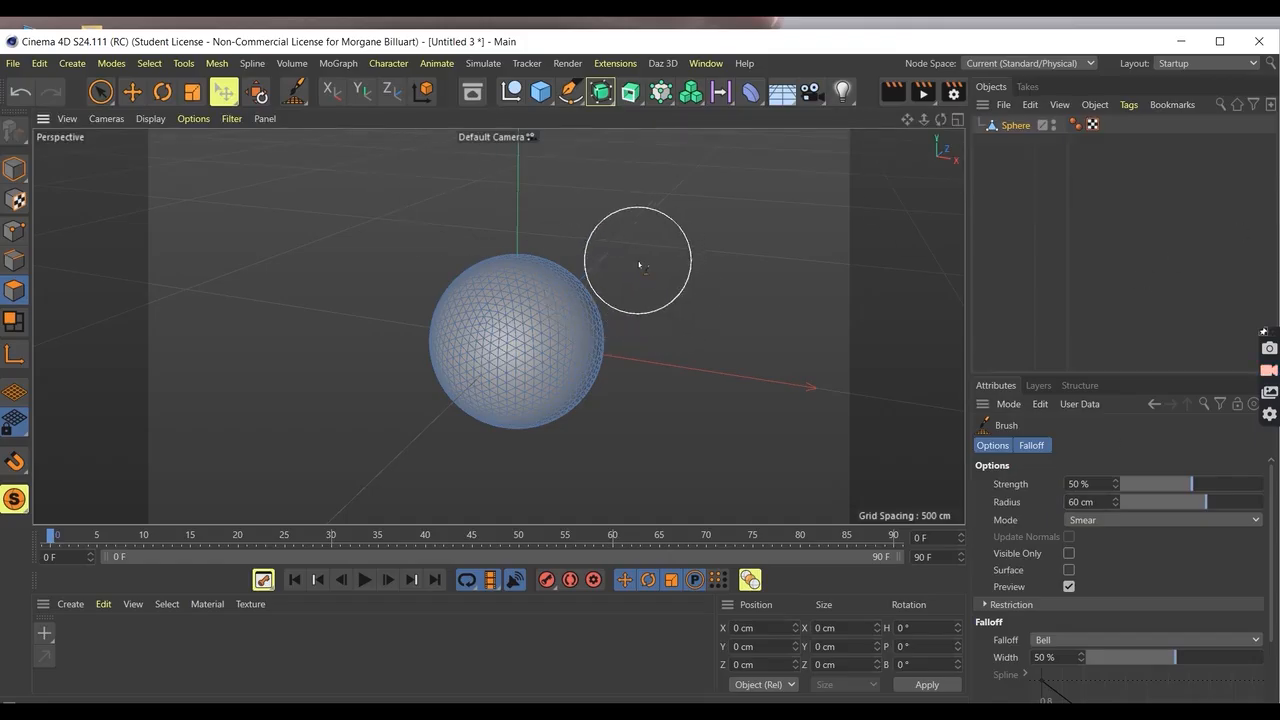
Smear the sphere with several brush strokes, denting its upper and lower sides and stretching one end outward into an irregular blob
mouse_move(606, 277)
mouse_down()
mouse_move(563, 266)
mouse_move(534, 289)
mouse_move(520, 328)
mouse_up()
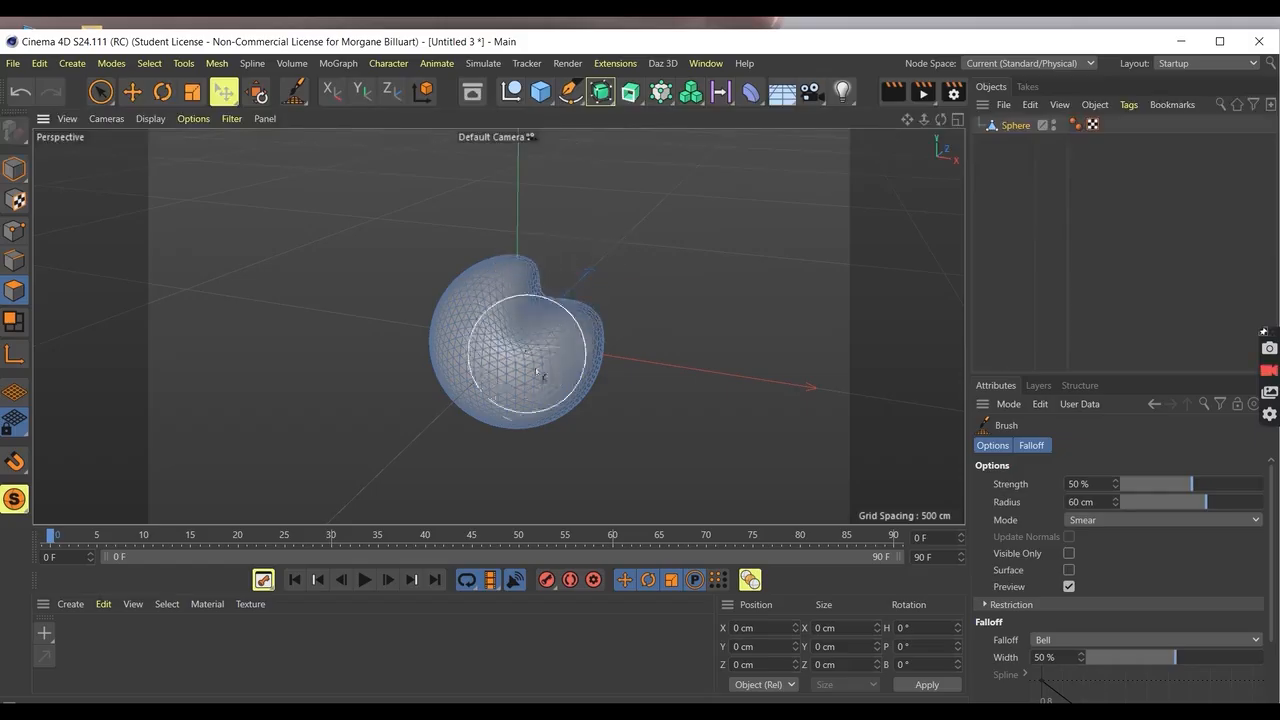
drag(486, 443, 436, 283)
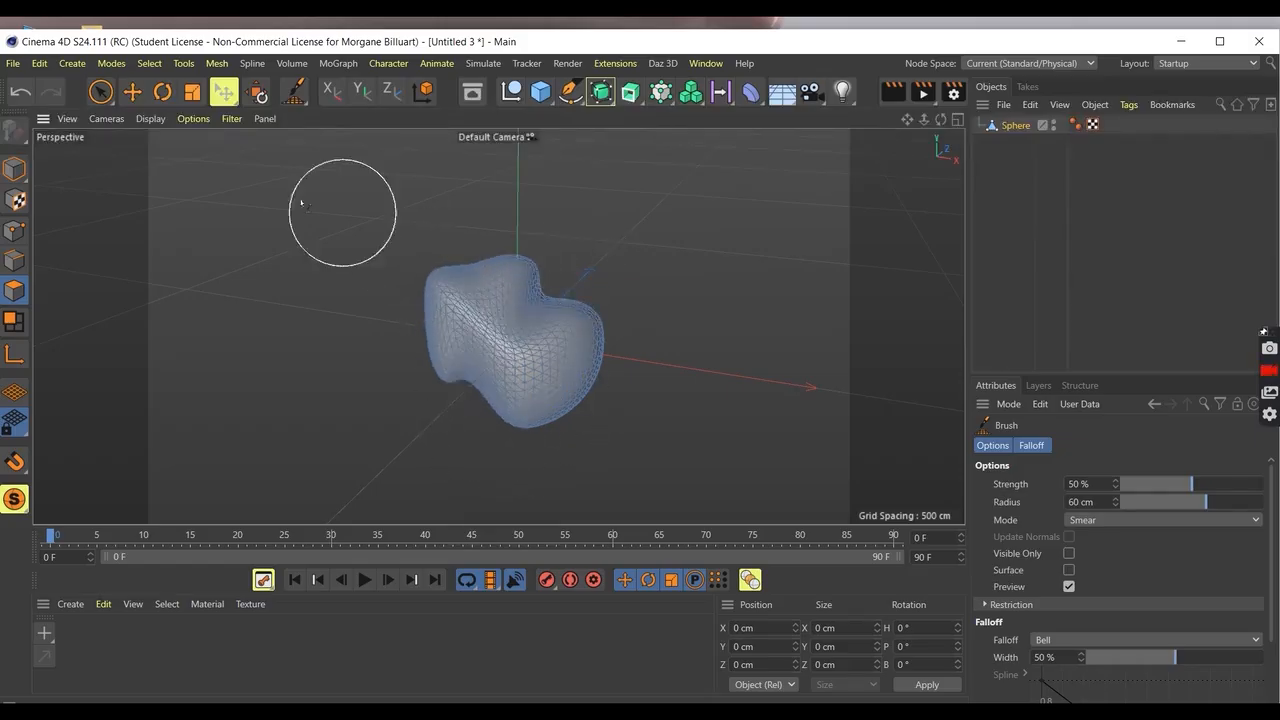
drag(514, 423, 704, 373)
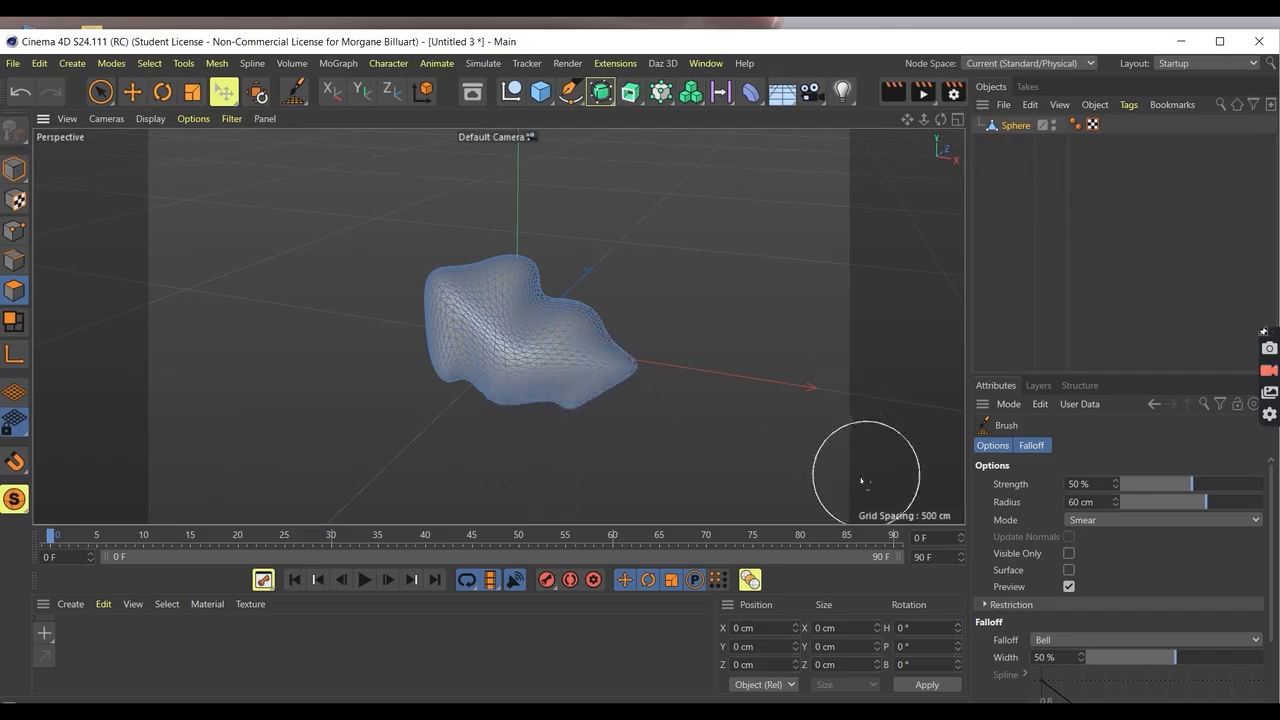
mouse_move(609, 229)
mouse_down()
mouse_move(545, 340)
mouse_move(471, 380)
mouse_up()
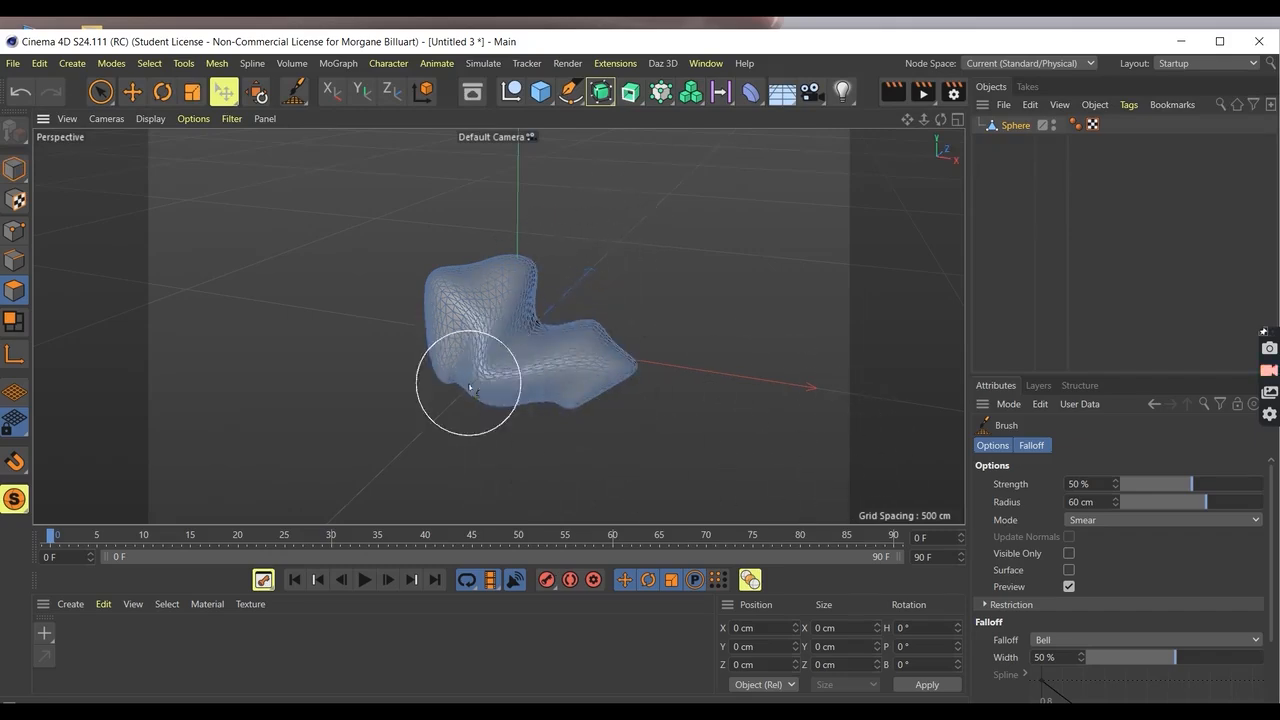
mouse_move(403, 316)
mouse_down()
mouse_move(458, 303)
mouse_move(510, 265)
mouse_up()
scroll(435, 292, up, 8)
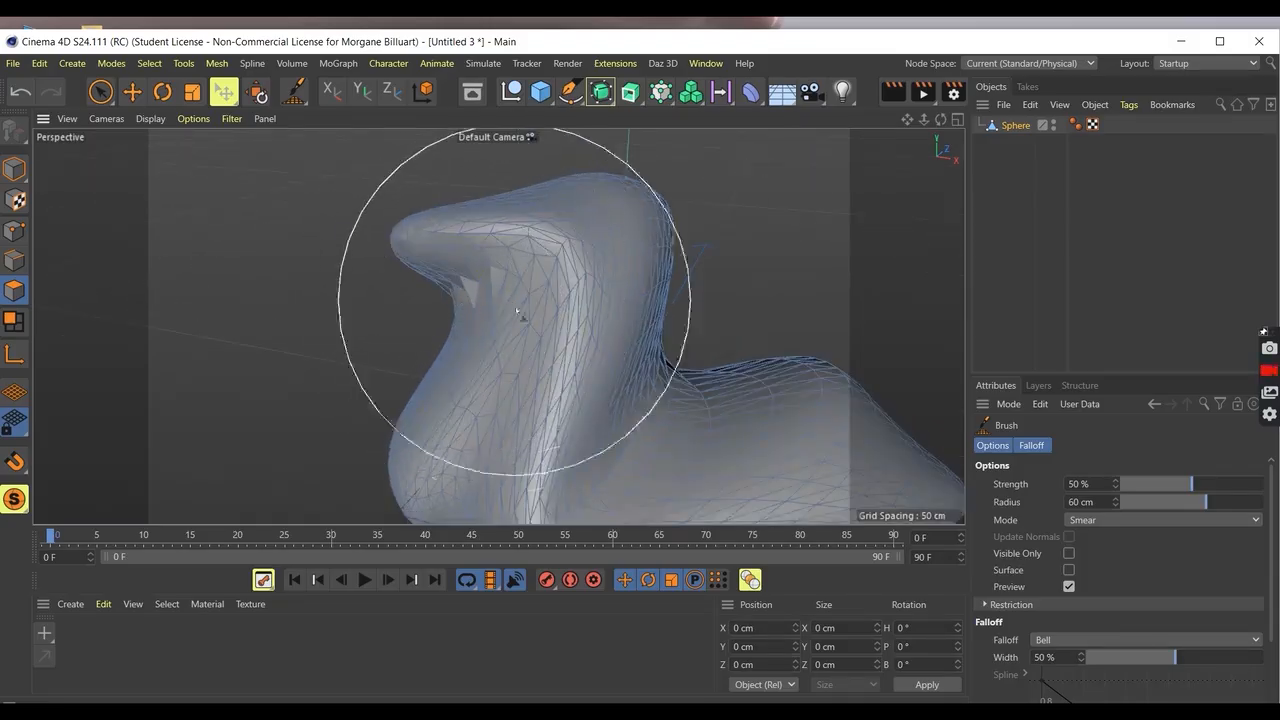
scroll(467, 306, down, 5)
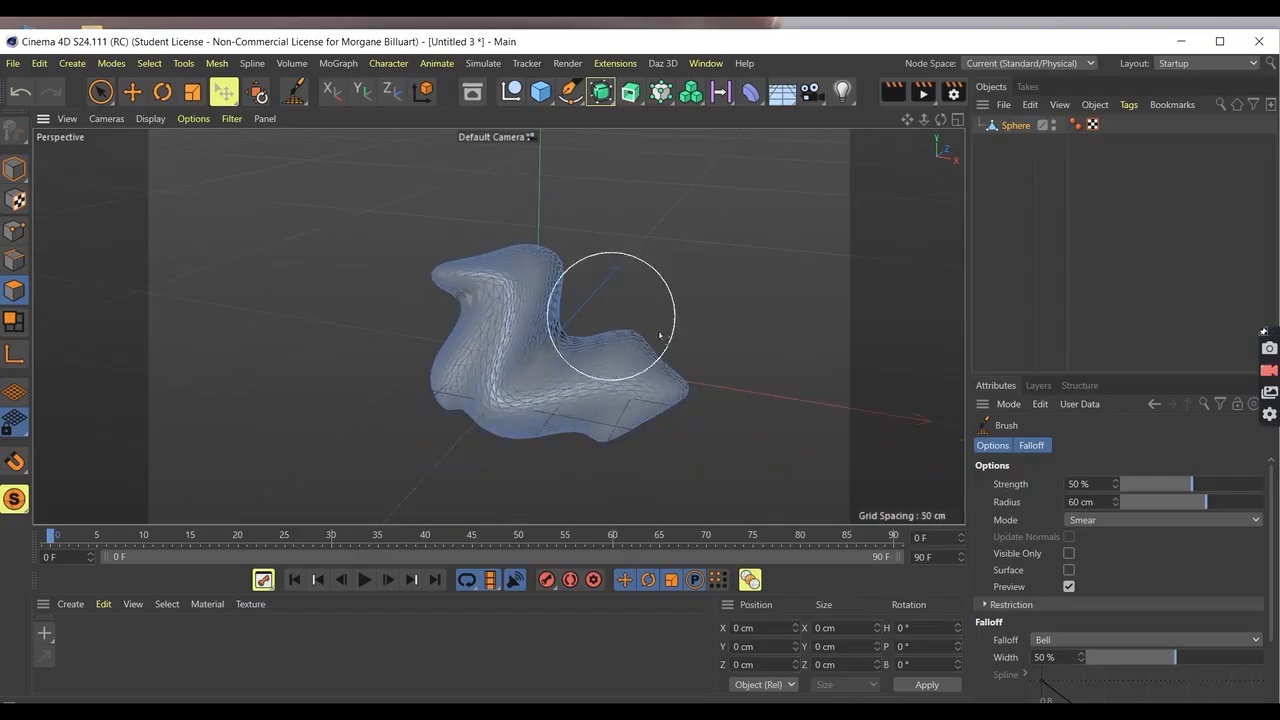
key(ctrl+z)
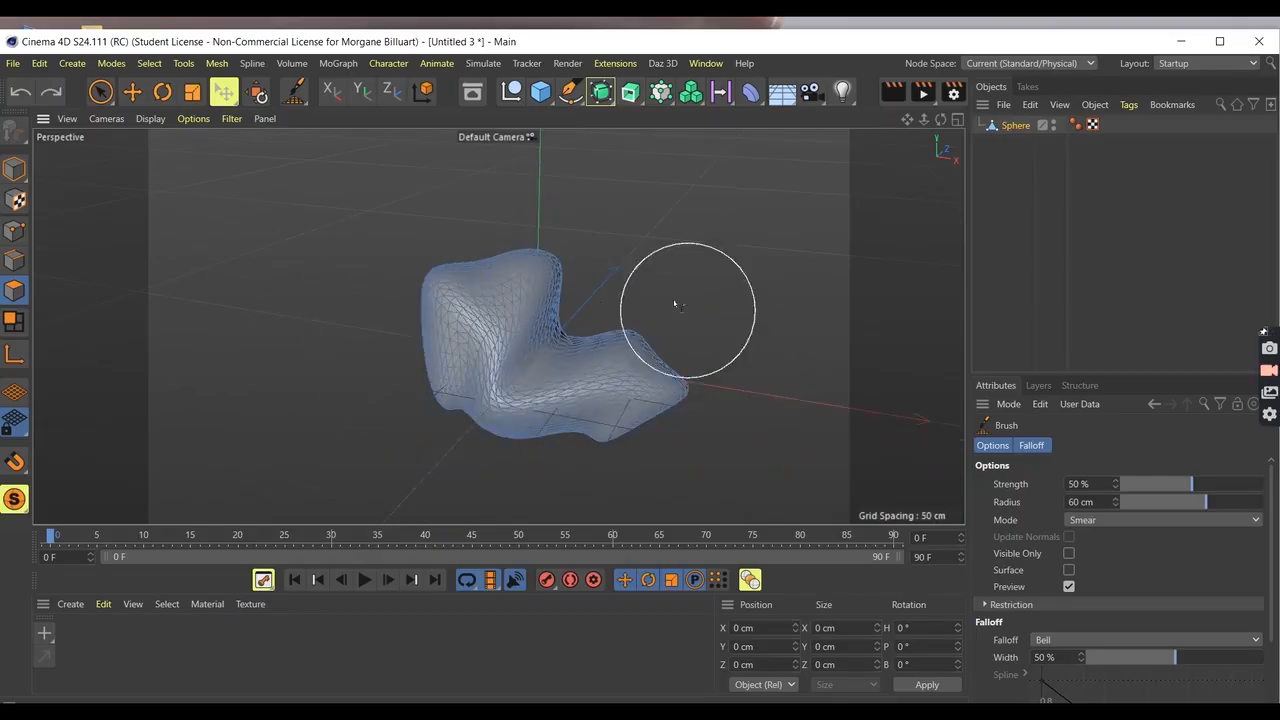
Smear the blob further with the brush, shaping a curved horn at its top and pushing its underside and back inward
scroll(634, 300, up, 1)
scroll(640, 311, down, 2)
scroll(640, 311, down, 2)
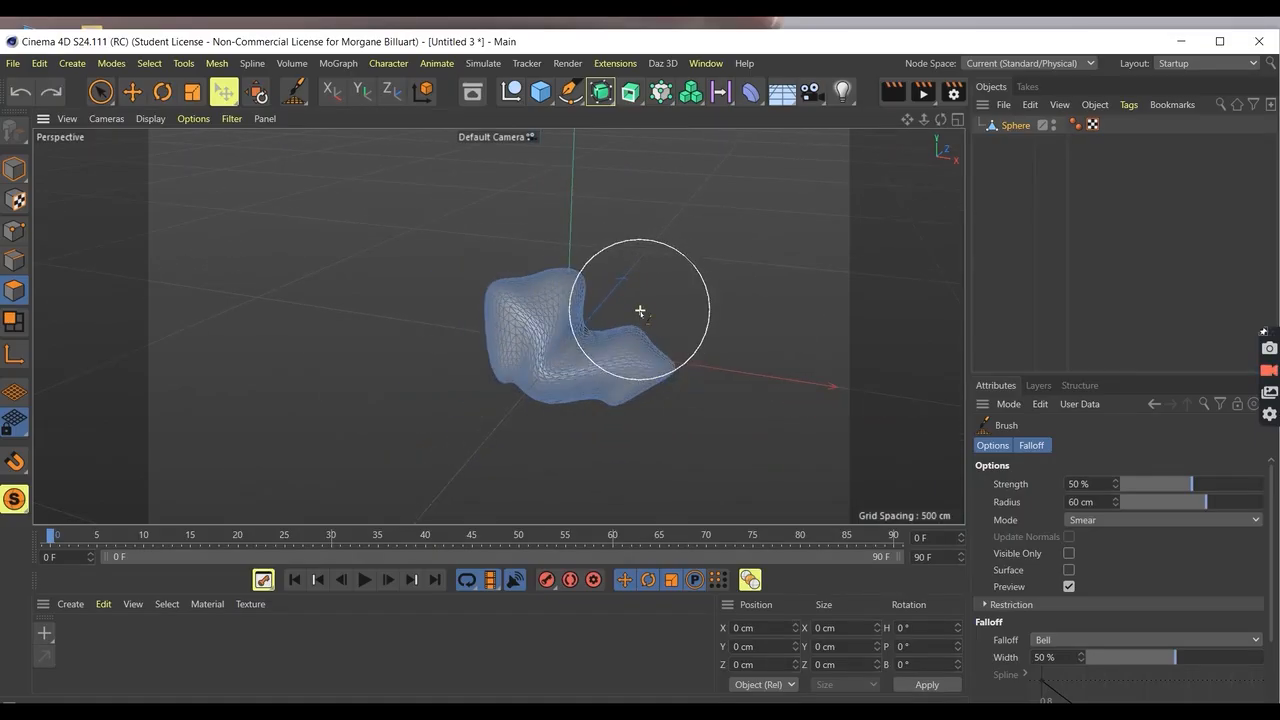
mouse_move(630, 314)
mouse_down()
mouse_move(618, 364)
mouse_move(586, 286)
mouse_move(551, 280)
mouse_up()
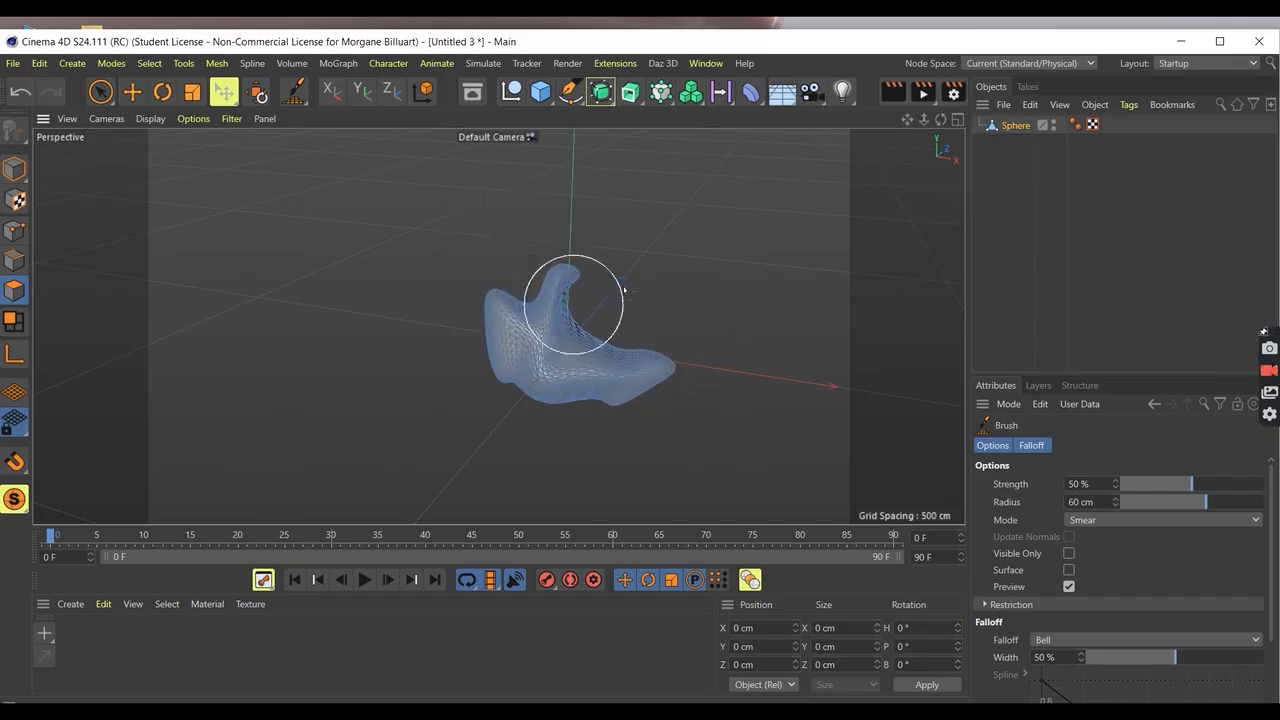
drag(941, 119, 650, 90)
drag(498, 325, 454, 586)
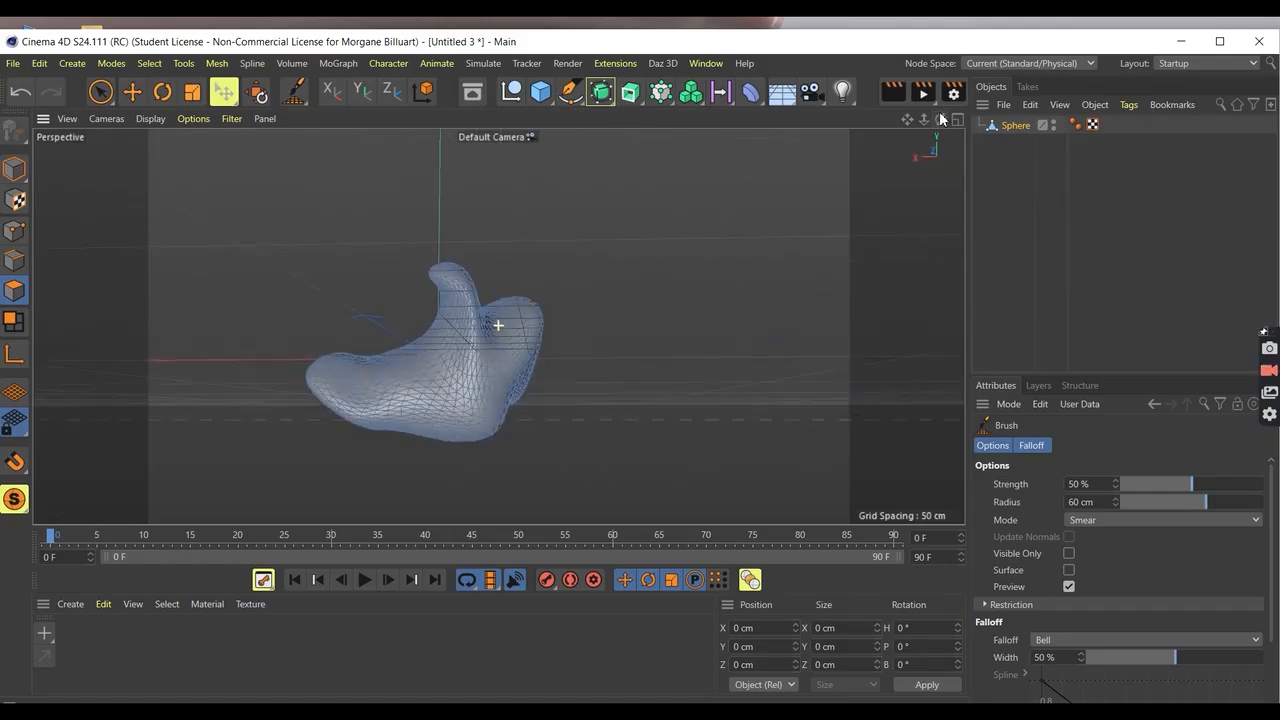
mouse_move(434, 449)
mouse_down()
mouse_move(429, 363)
mouse_move(429, 400)
mouse_up()
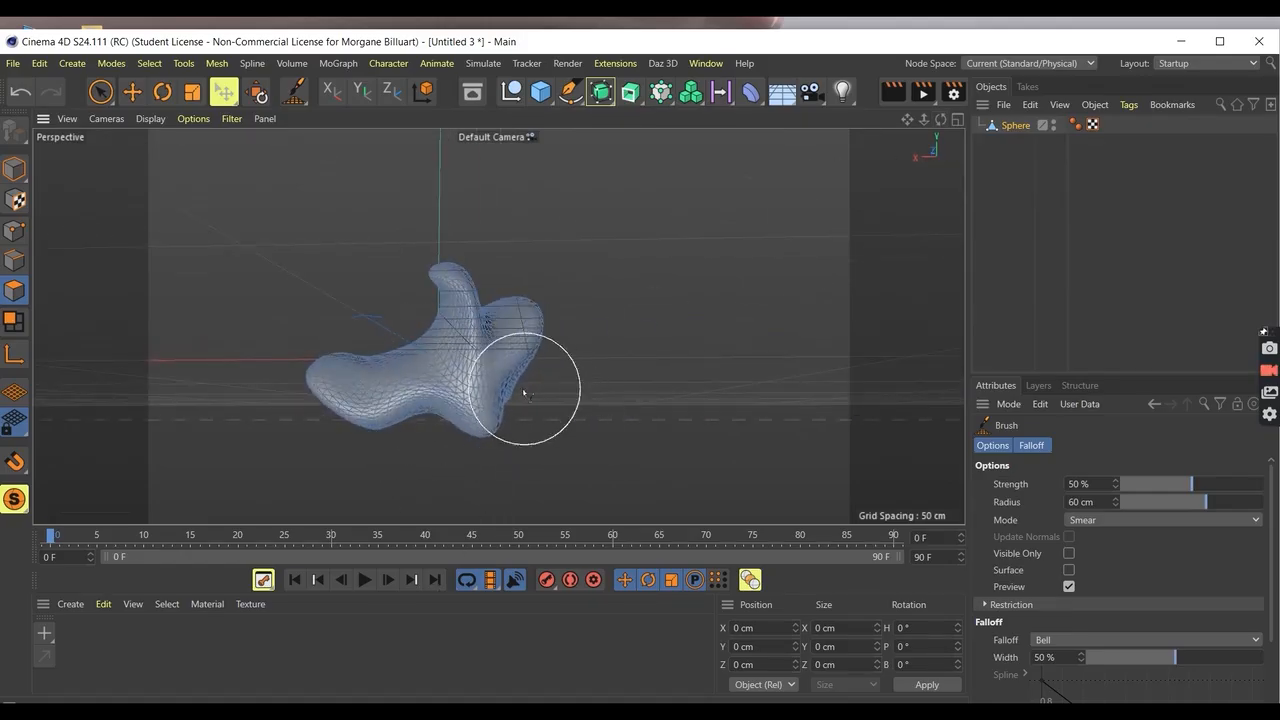
drag(523, 389, 503, 371)
Switch back to Model mode to show the sculpted shape as a smooth object
drag(940, 120, 498, 325)
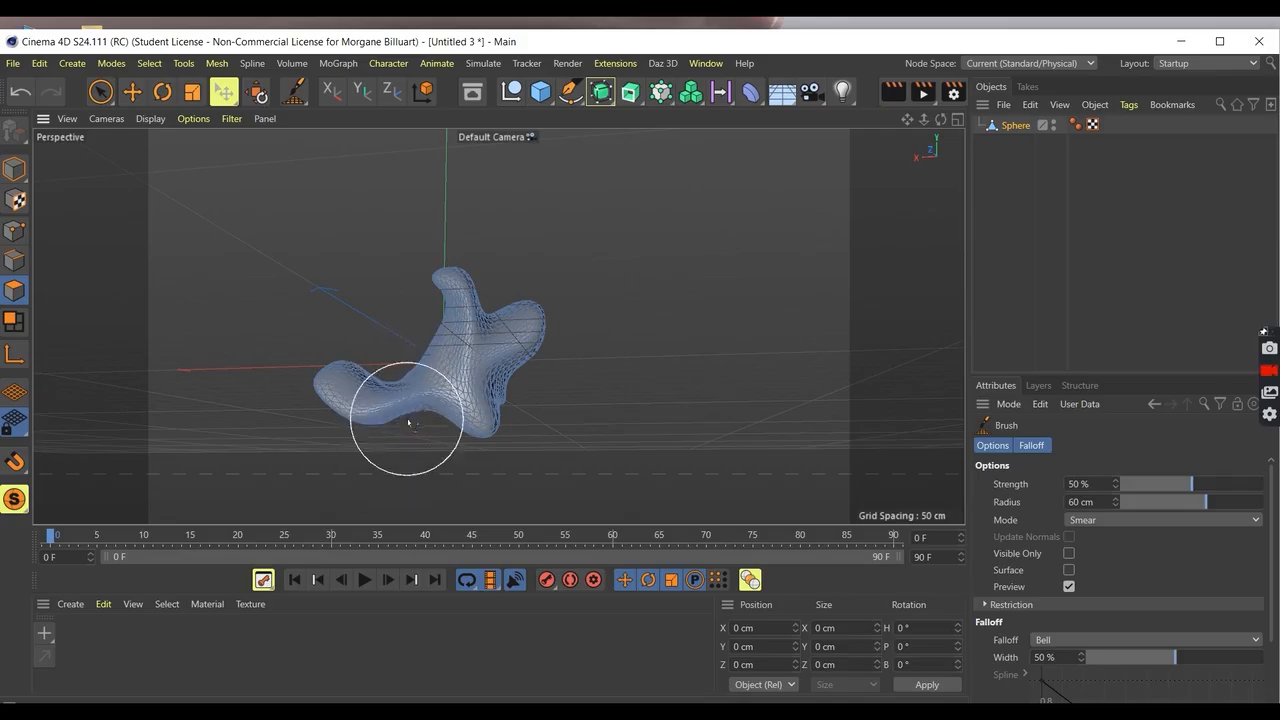
drag(907, 119, 840, 172)
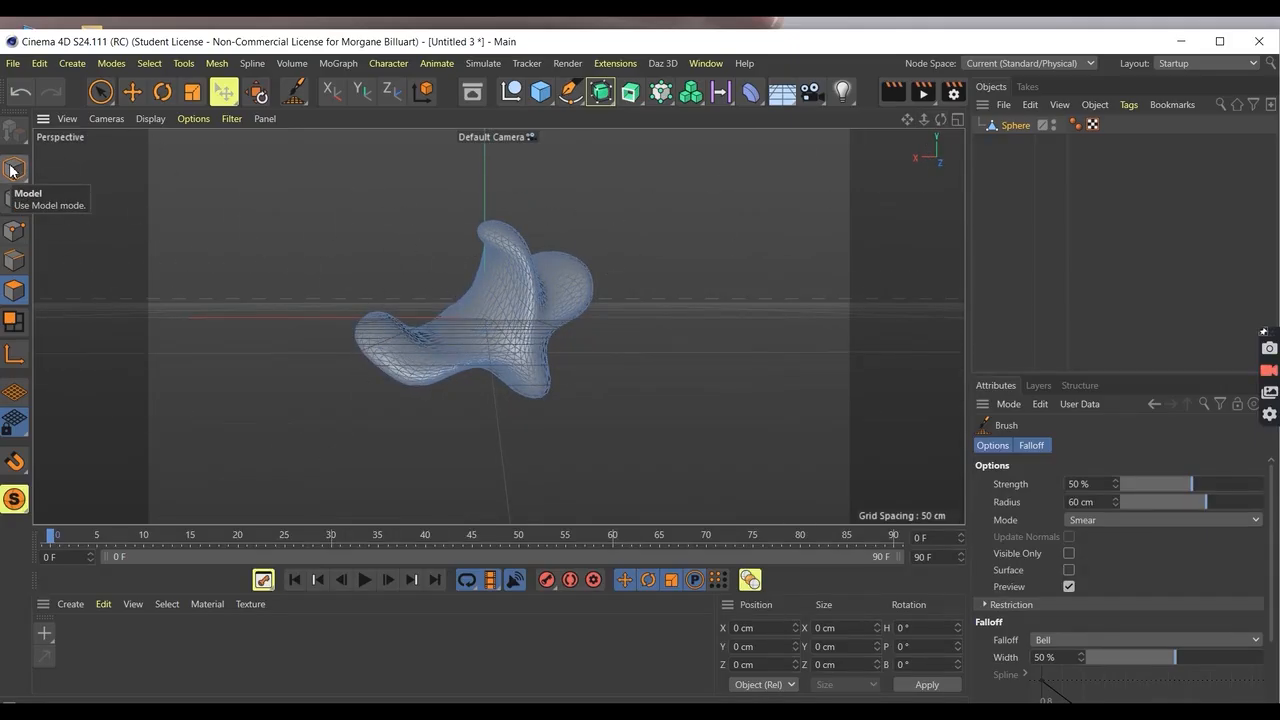
click(14, 169)
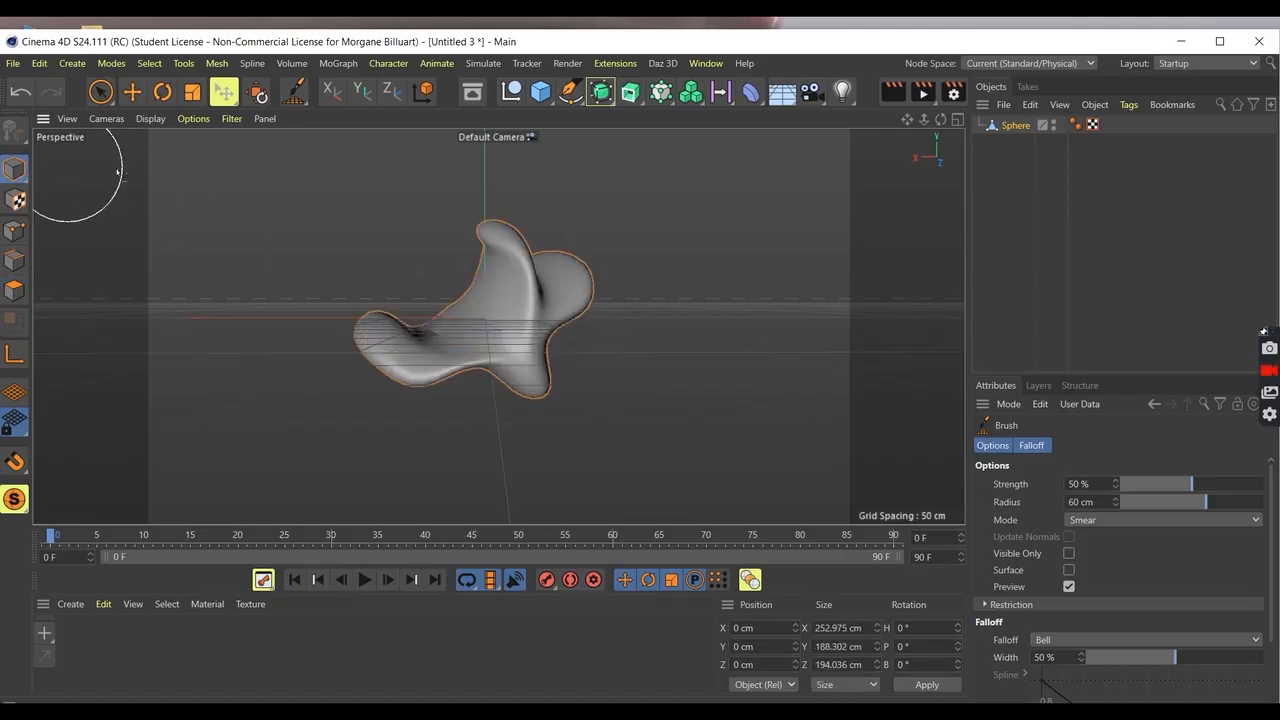
Duplicate the sculpted shape twice, moving one copy to X about -227 cm and the other to X about 220 cm
click(131, 92)
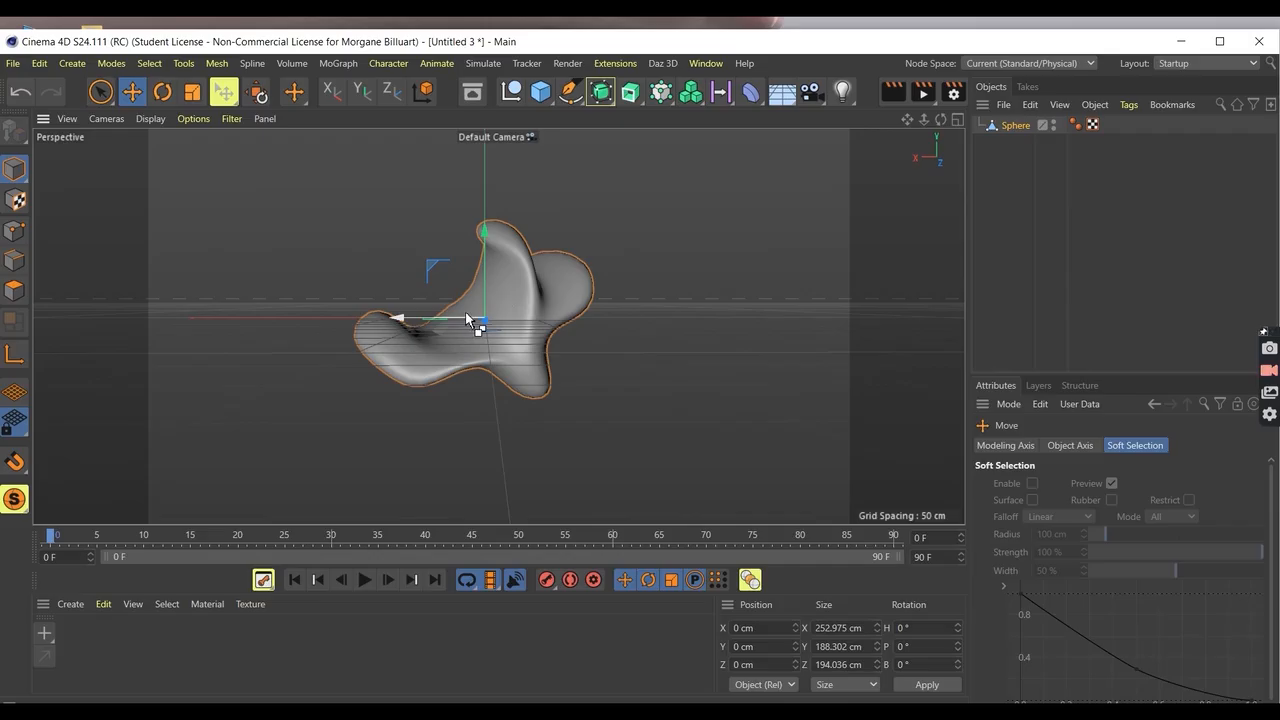
key(ctrl+c)
key(ctrl+v)
drag(406, 316, 613, 321)
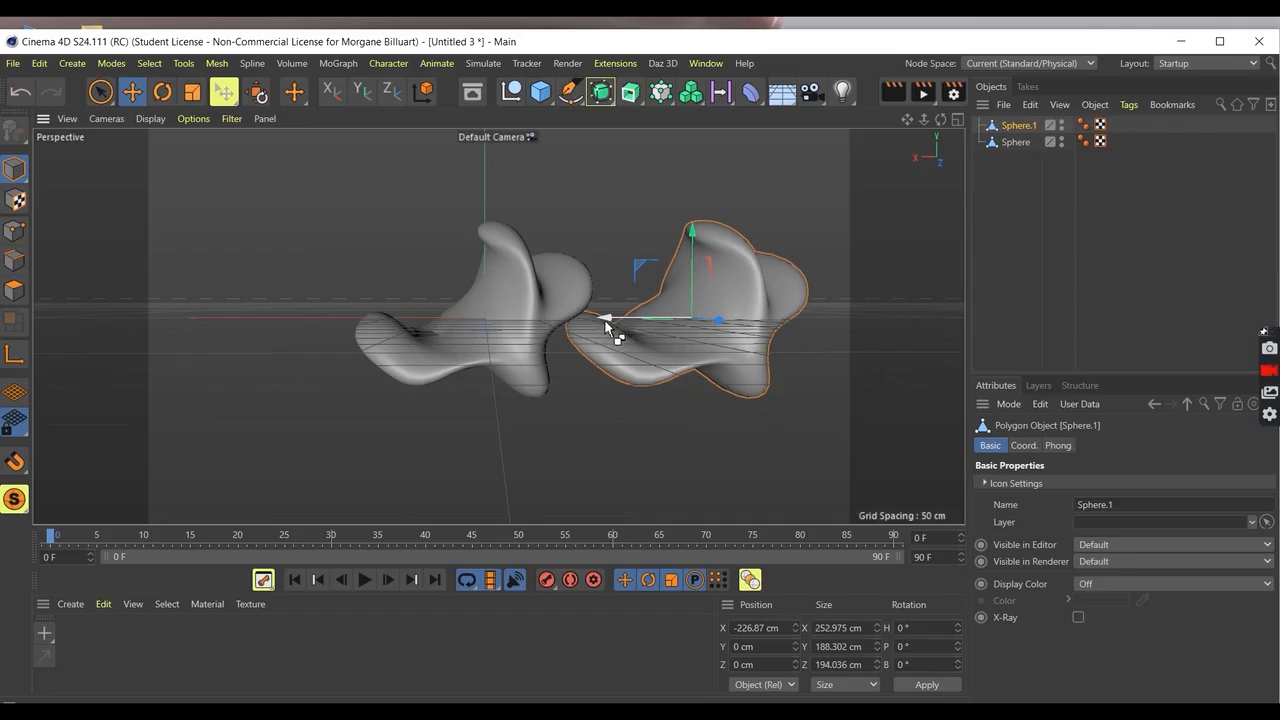
key(ctrl+c)
key(ctrl+v)
drag(605, 318, 261, 305)
scroll(439, 297, down, 3)
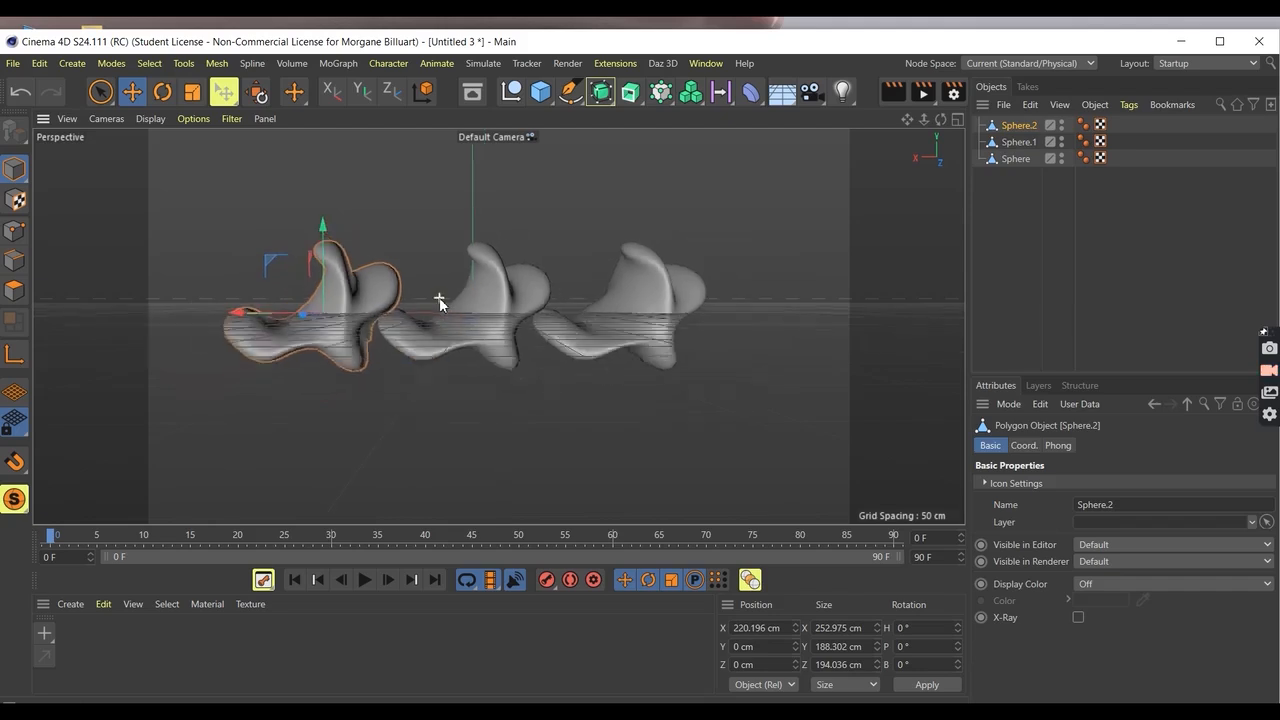
Even out the row by moving Sphere.1 to X about -278 cm and the original Sphere to X about -26 cm
click(511, 299)
click(655, 309)
drag(657, 307, 695, 307)
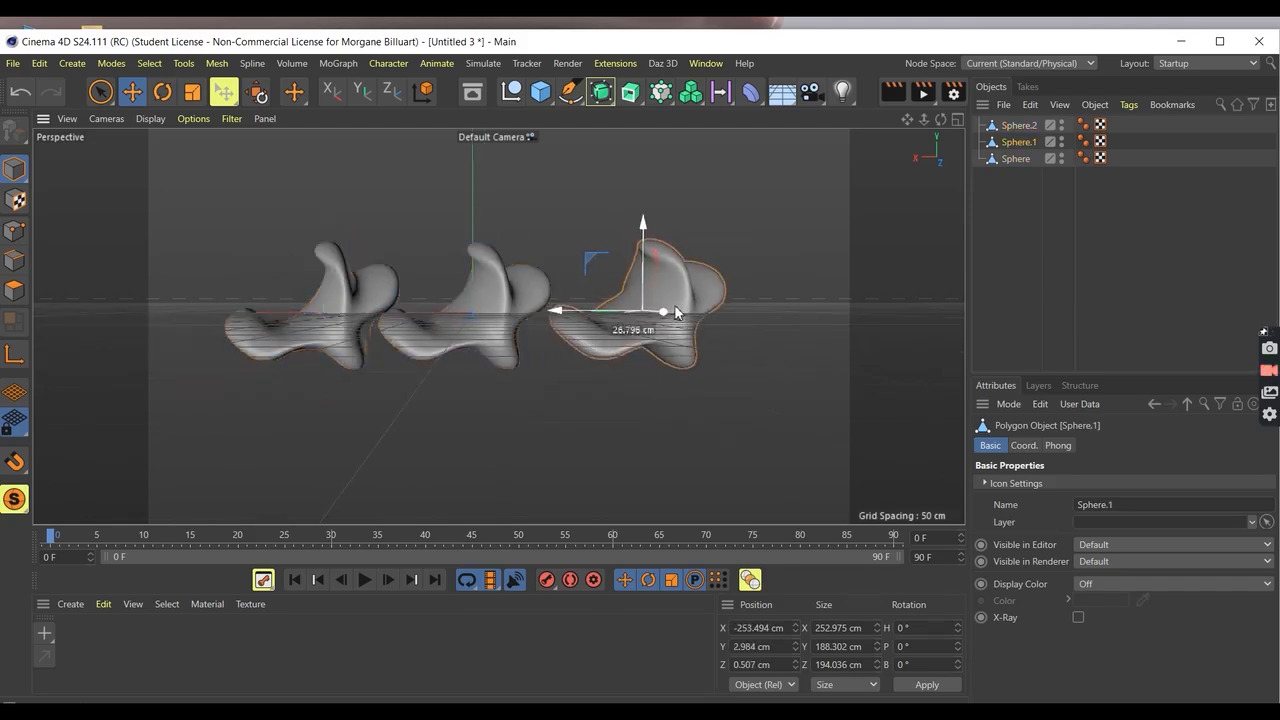
click(494, 309)
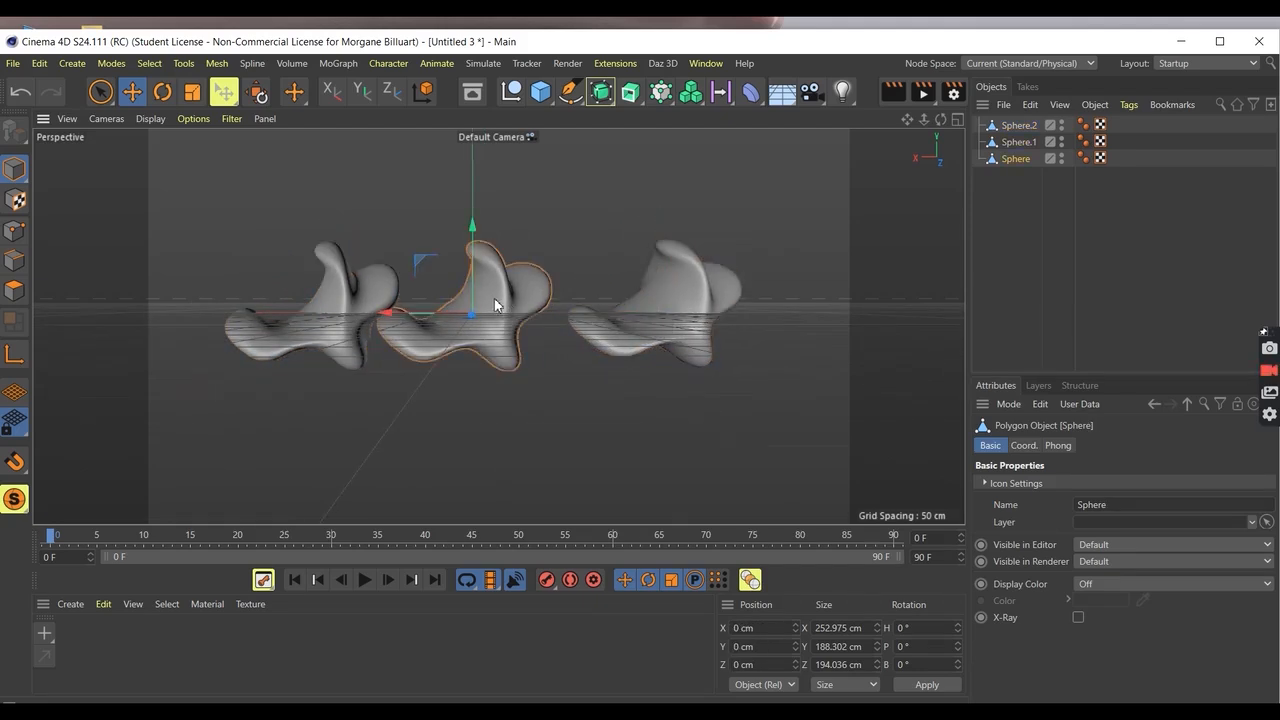
drag(493, 307, 512, 304)
Rotate the shapes into different orientations: Sphere.2 to about -155° pitch, Sphere to about 137° heading and Sphere.1 to about -60° heading
click(350, 299)
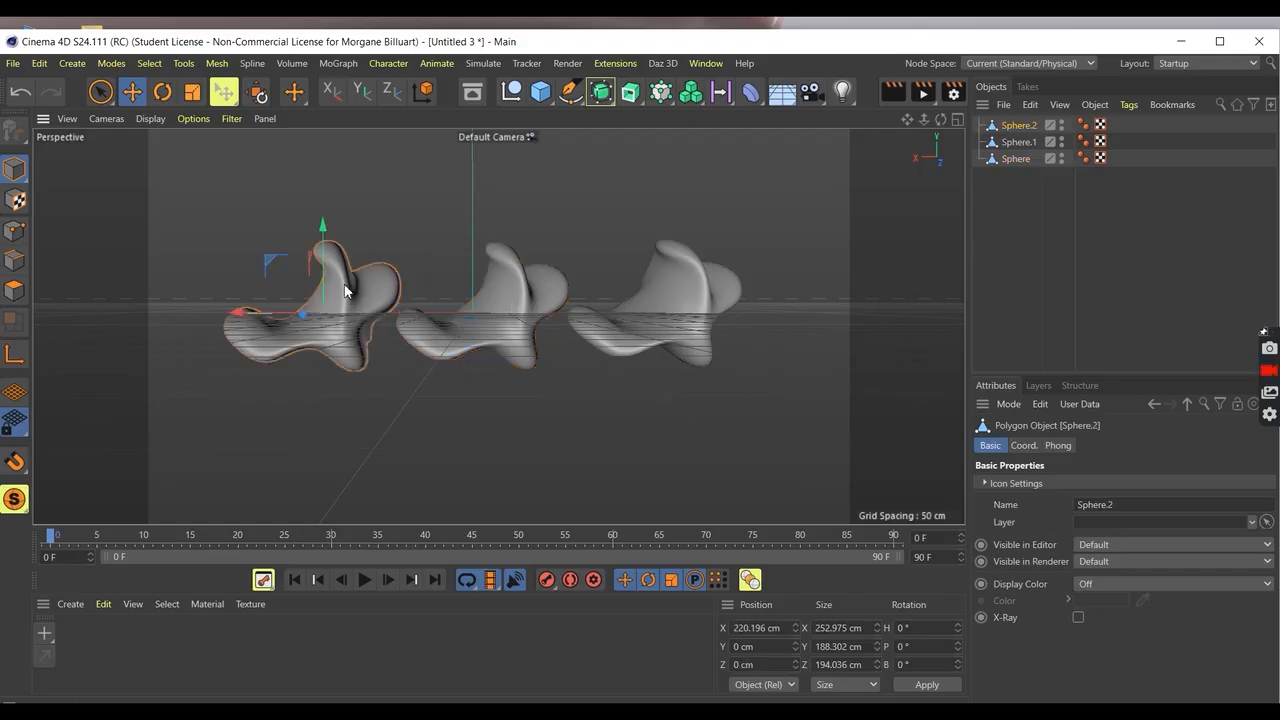
click(162, 91)
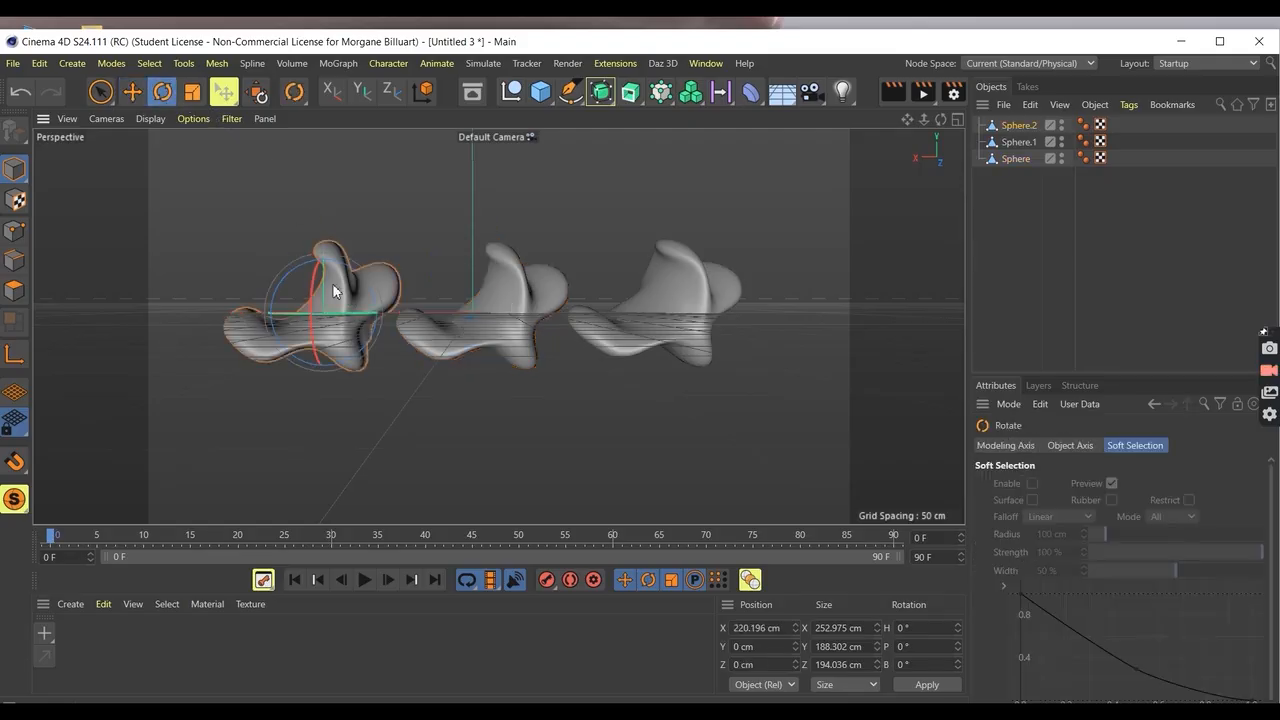
click(131, 93)
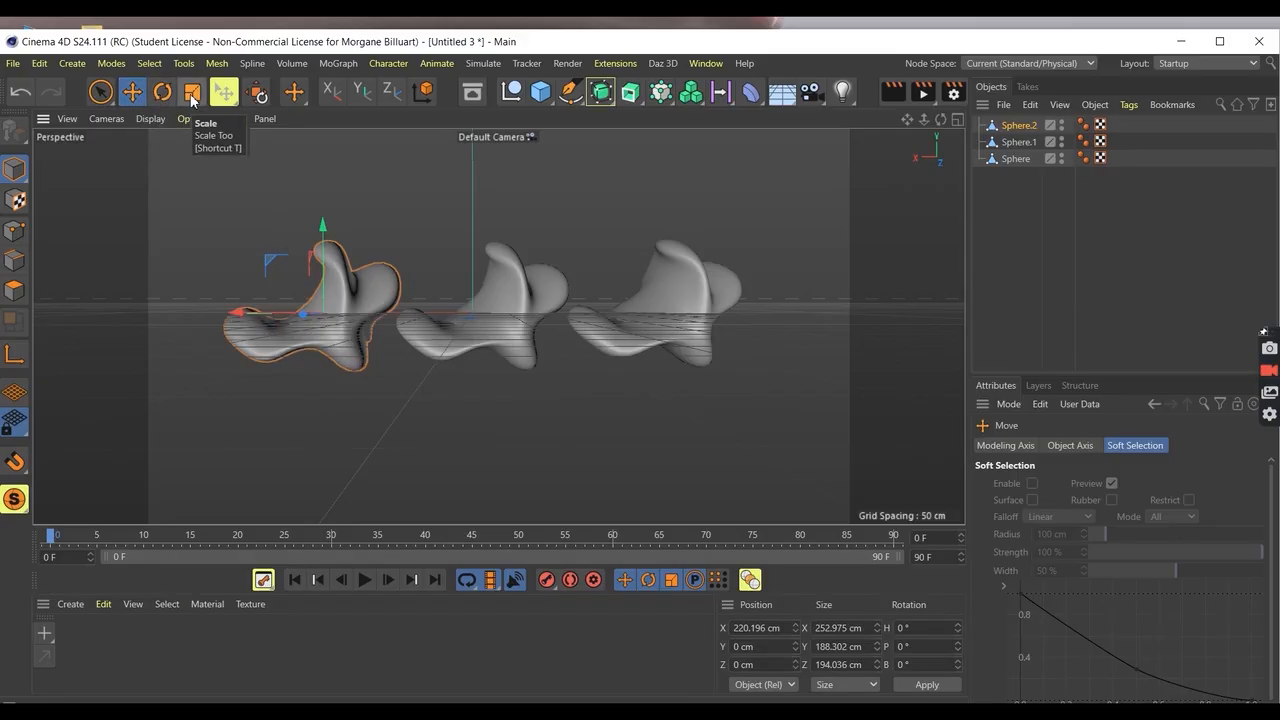
click(163, 95)
drag(315, 293, 361, 520)
click(484, 311)
drag(456, 316, 561, 351)
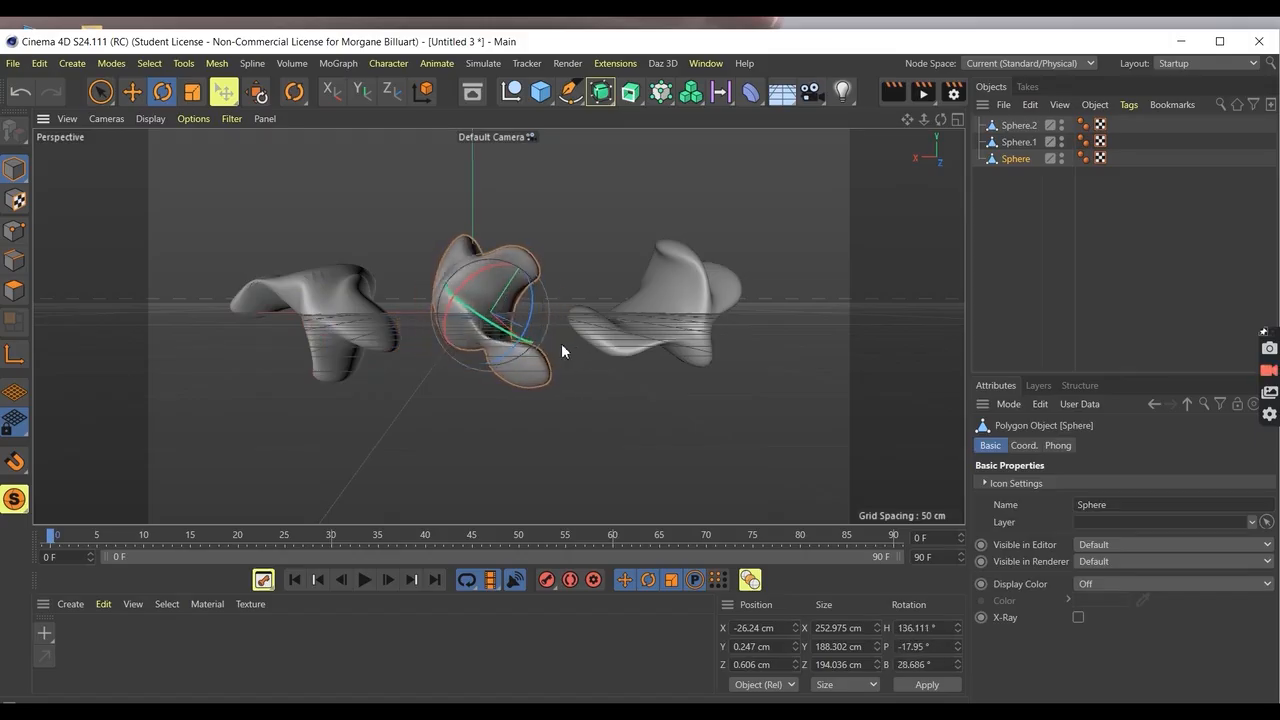
click(655, 322)
drag(703, 322, 571, 309)
click(472, 421)
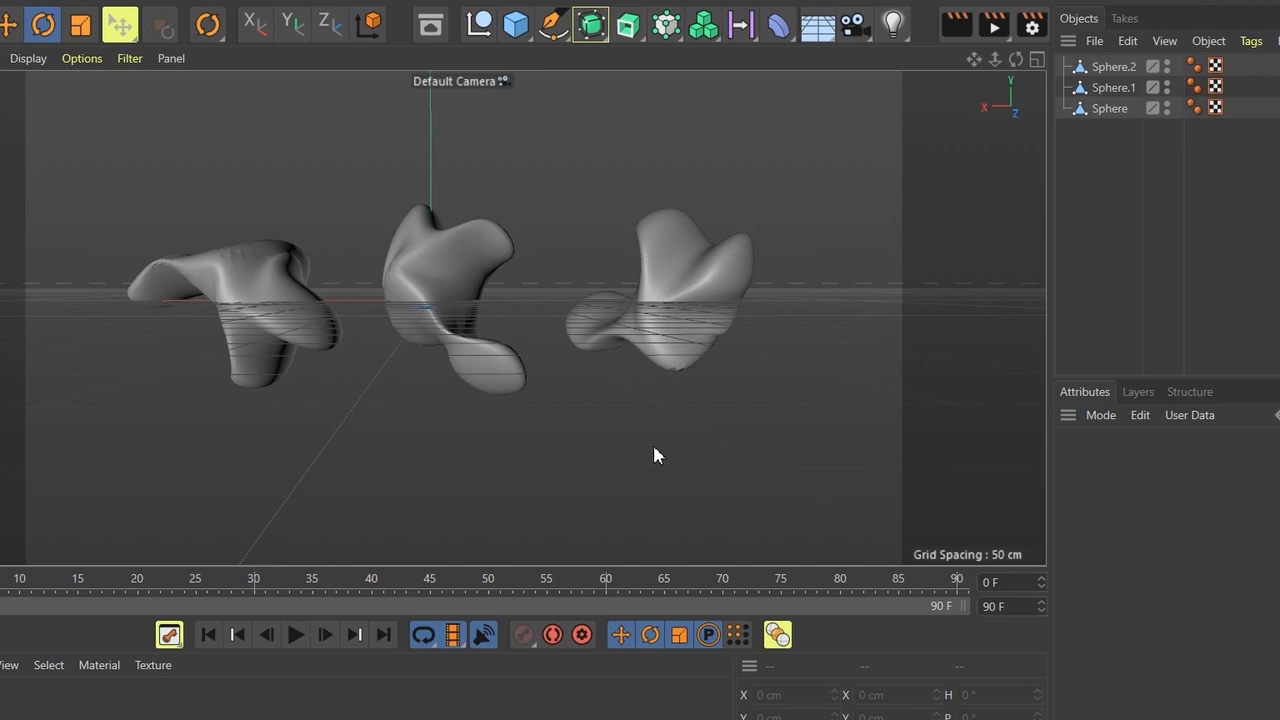
Add a Bend deformer as a child of Sphere and set its strength to -62°
click(775, 30)
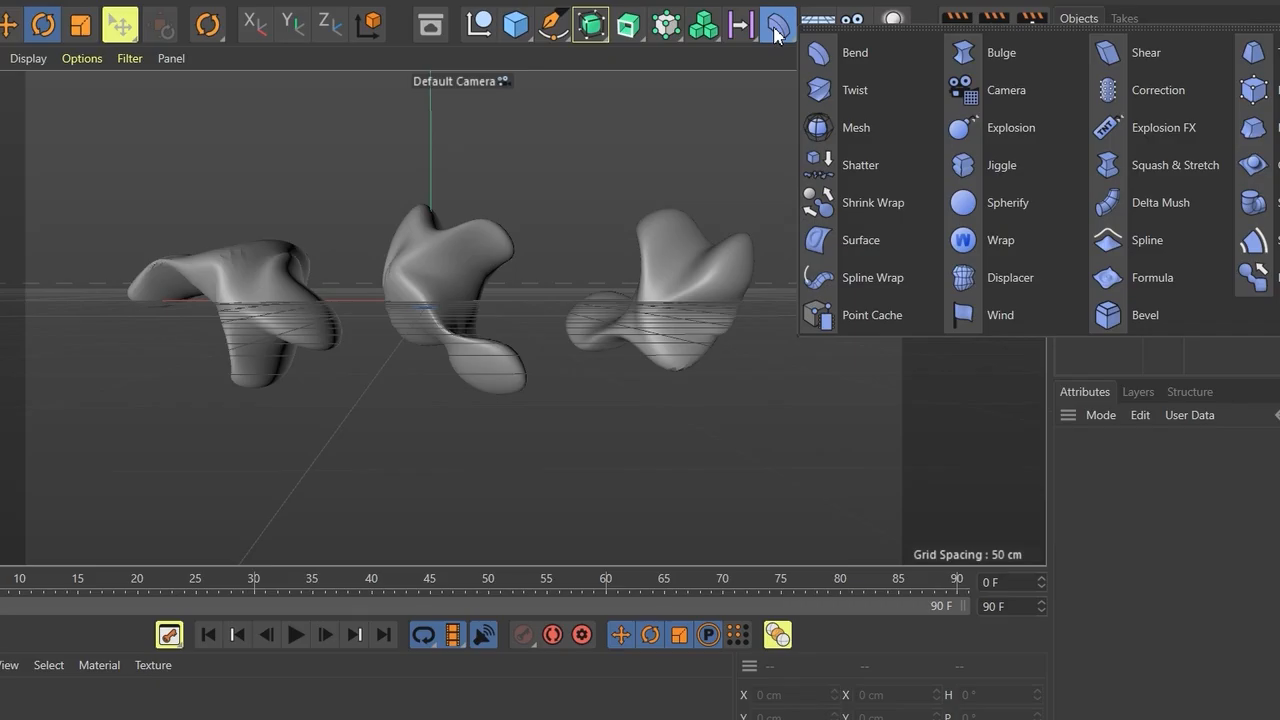
click(853, 63)
click(1106, 194)
click(1108, 68)
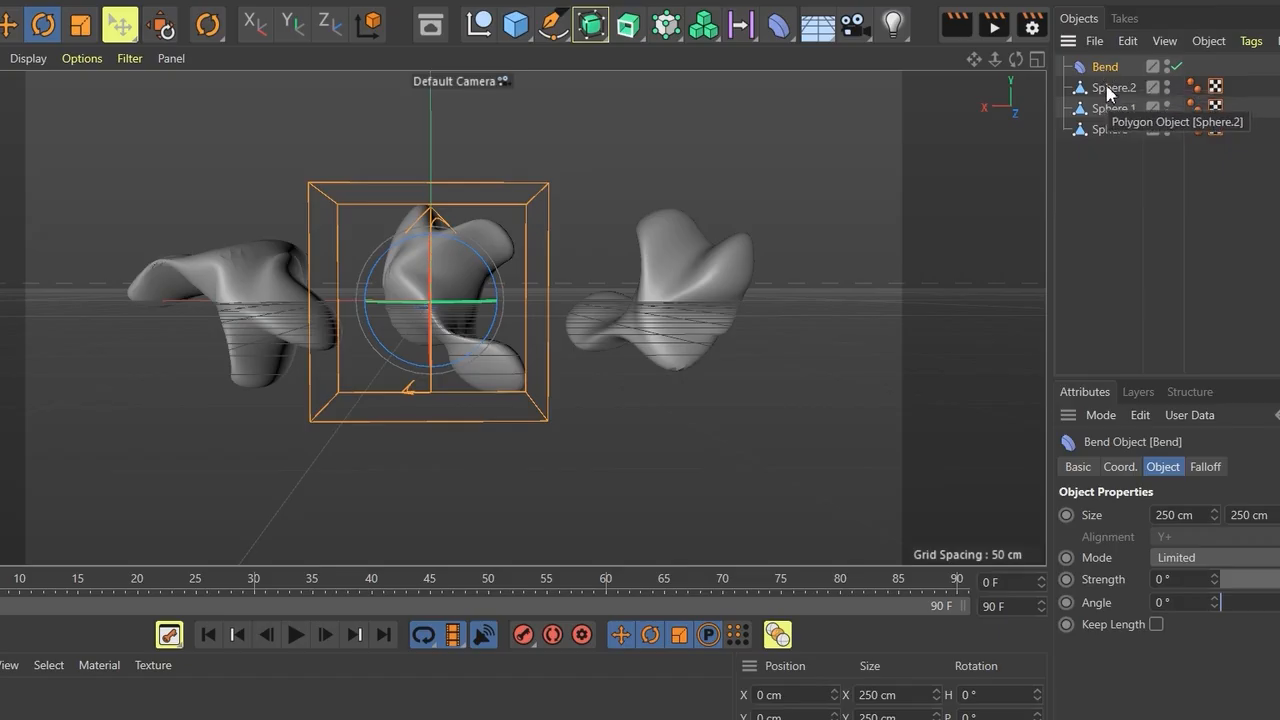
drag(1110, 88, 1111, 128)
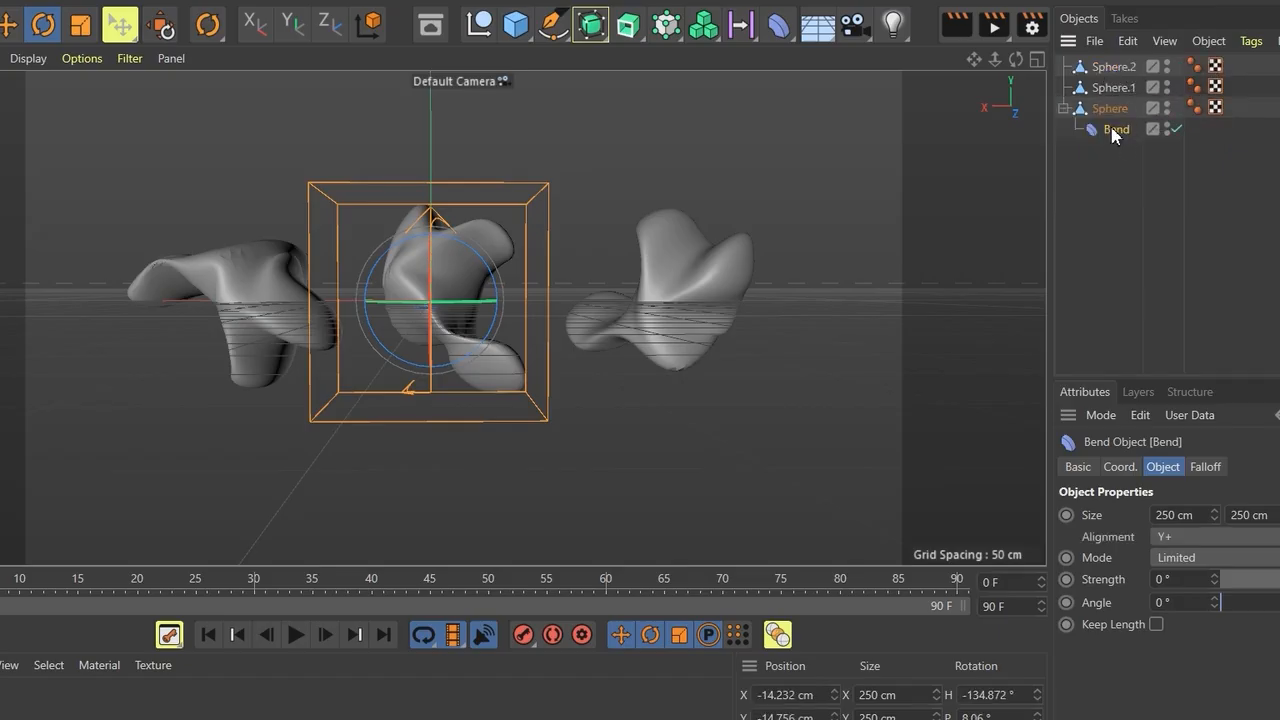
click(1114, 112)
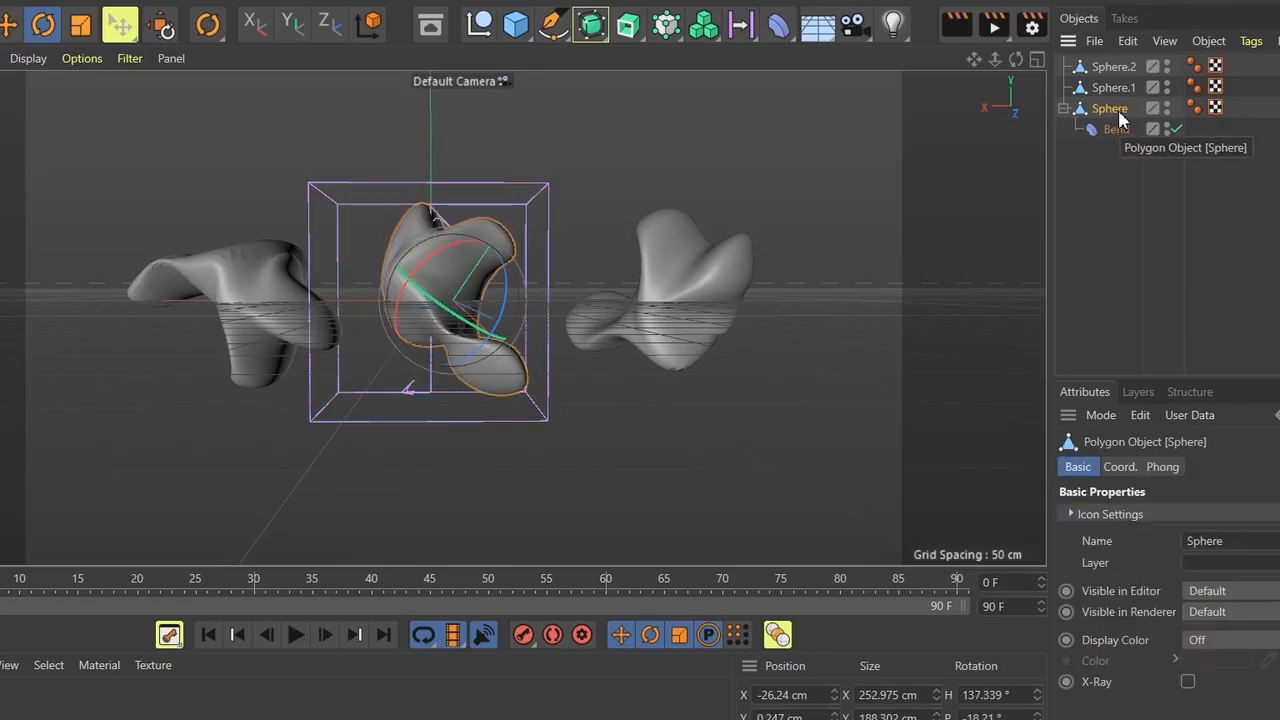
click(1118, 128)
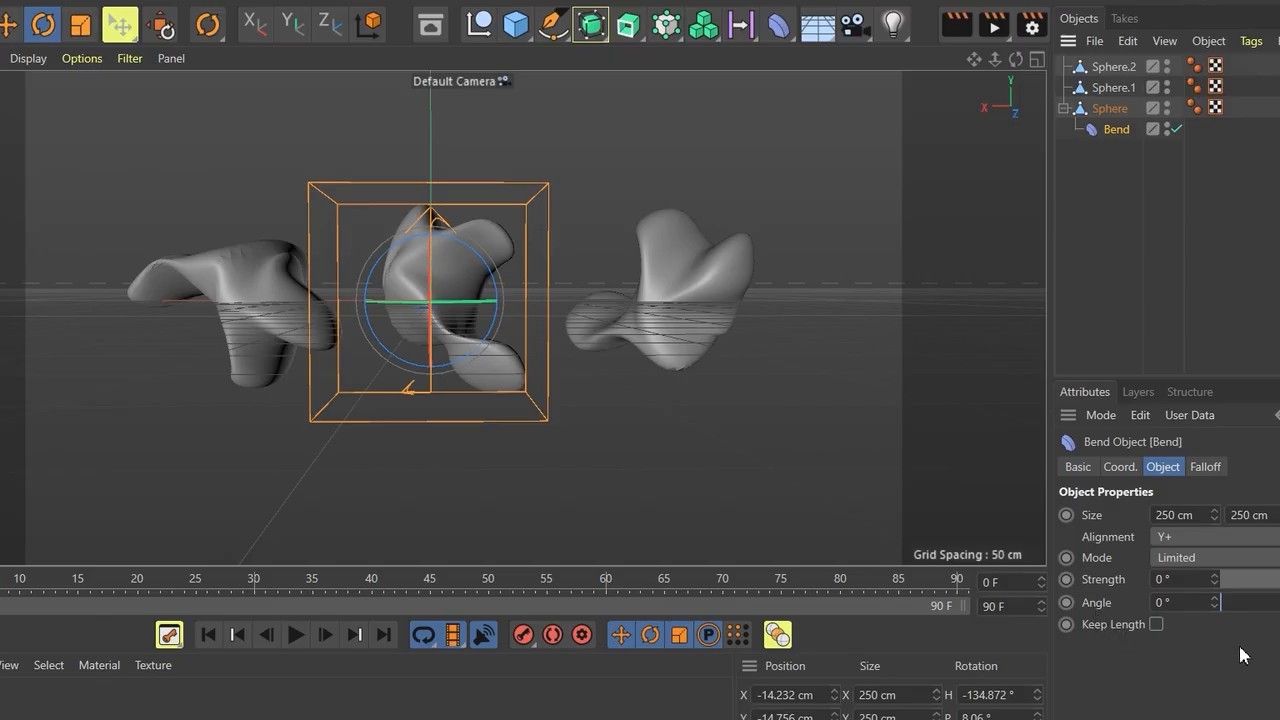
drag(1214, 579, 1214, 606)
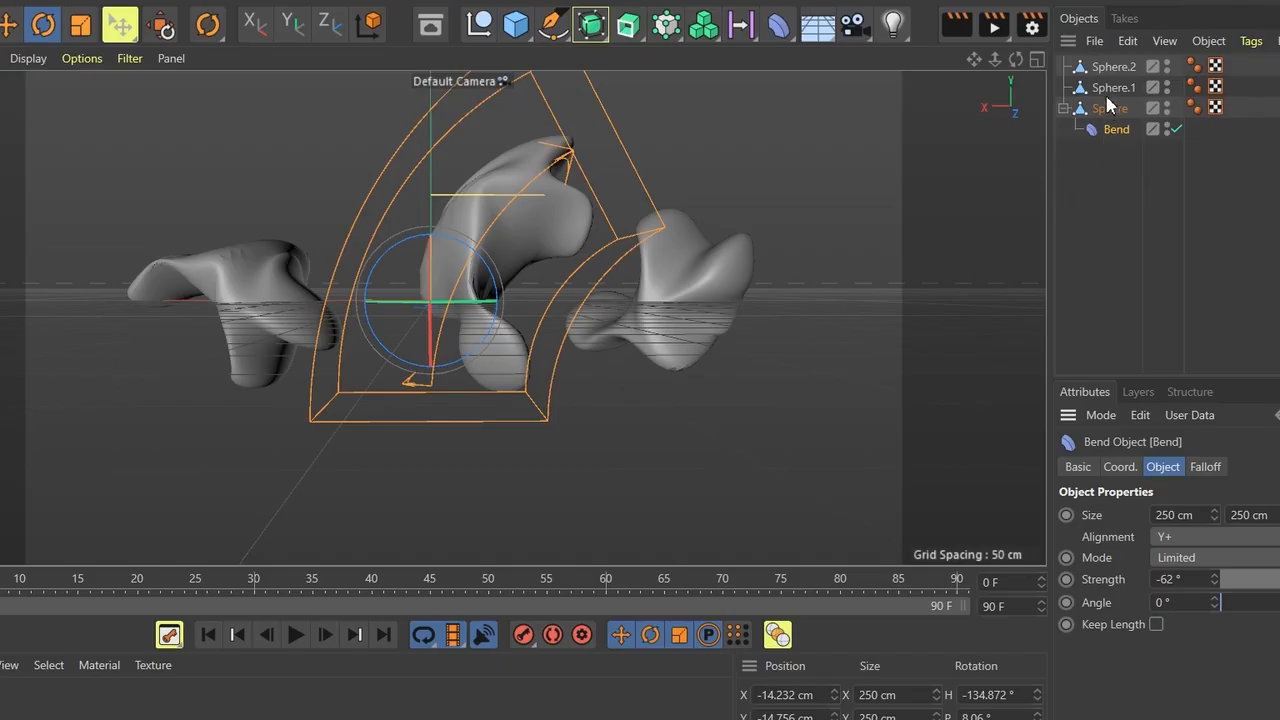
Add a Bend deformer as a child of Sphere.1 and set its strength to 56°
click(1112, 90)
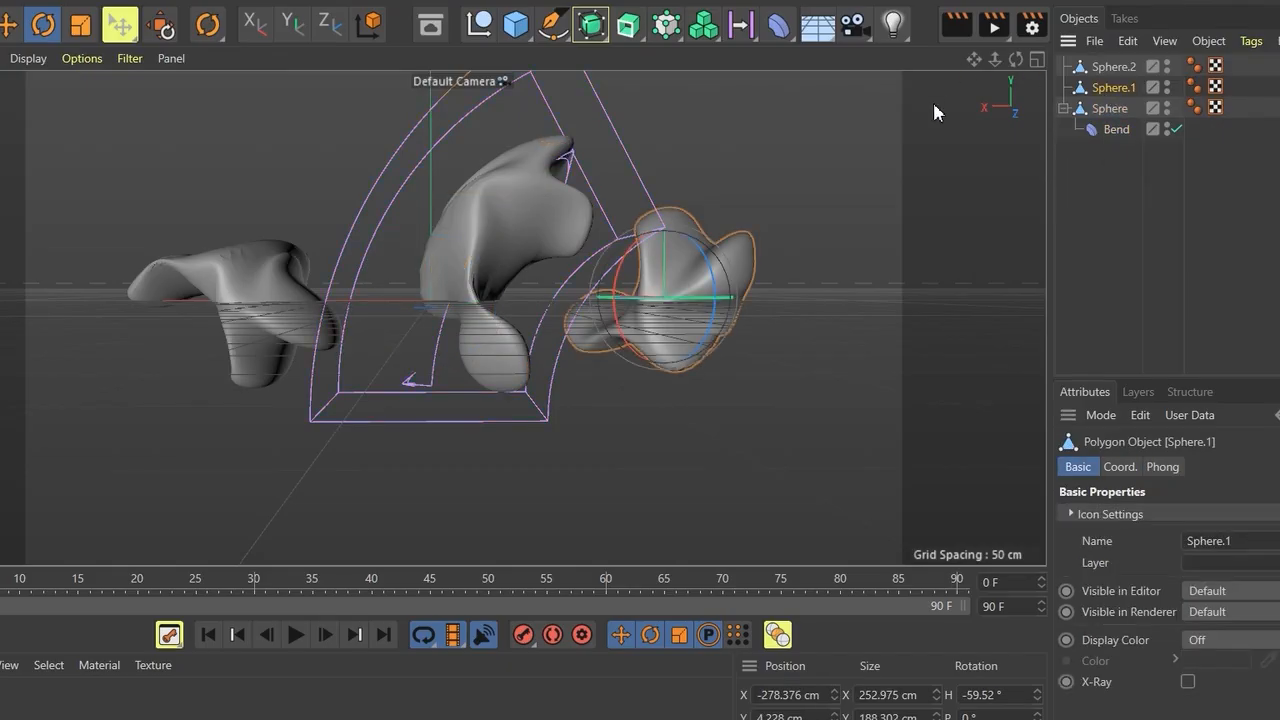
click(778, 24)
shift+click(845, 53)
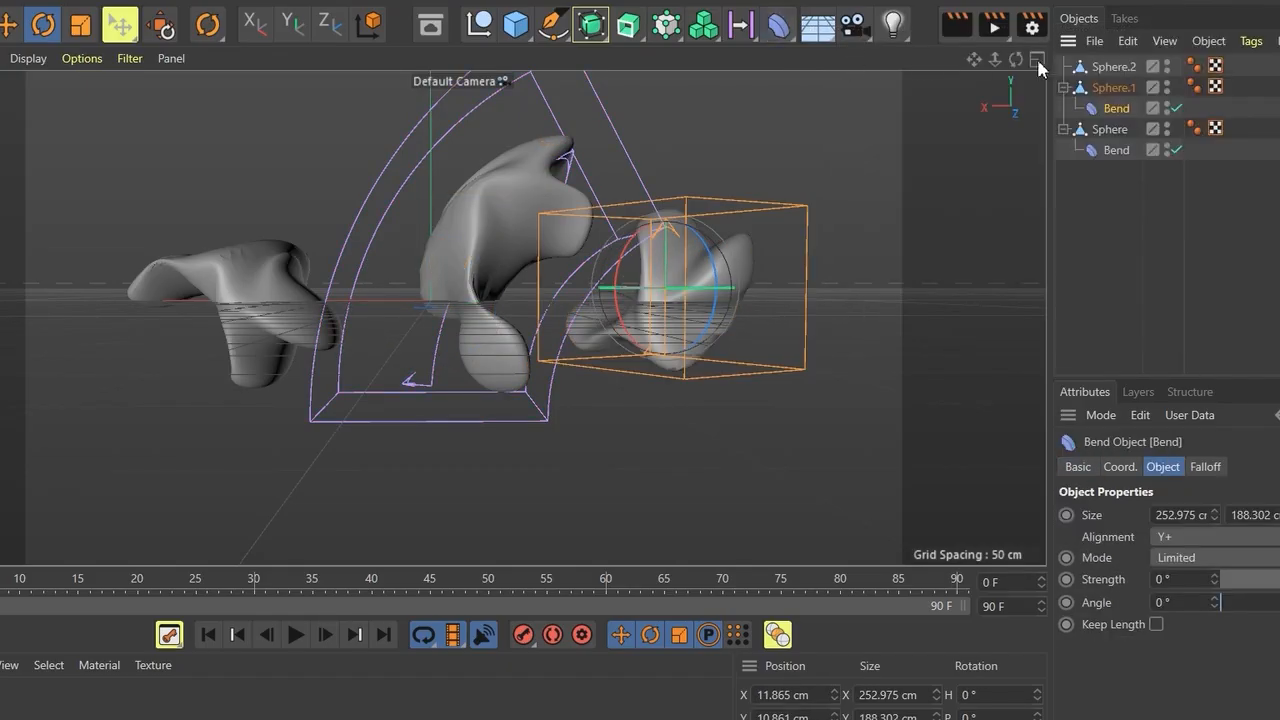
mouse_move(1279, 579)
mouse_down()
mouse_move(1265, 579)
mouse_move(1279, 579)
mouse_up()
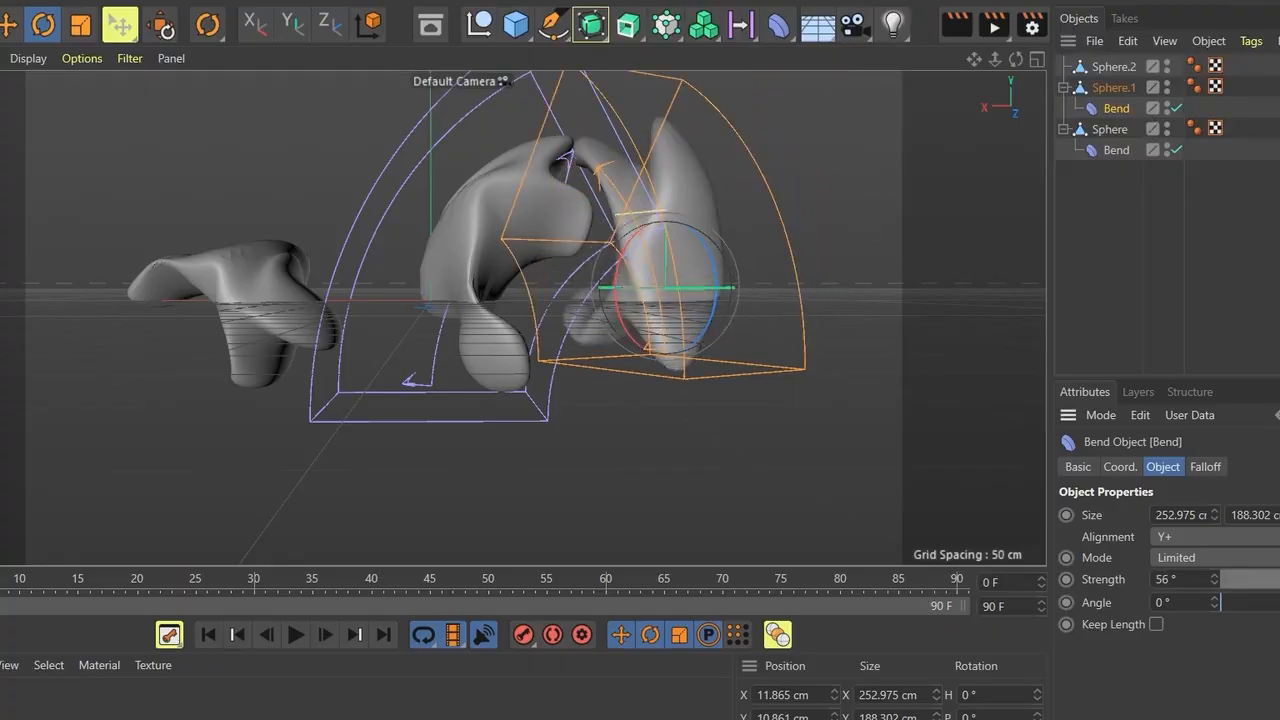
Add a Bend deformer as a child of Sphere.2 and bend the shape to a strength of about -83°
click(295, 292)
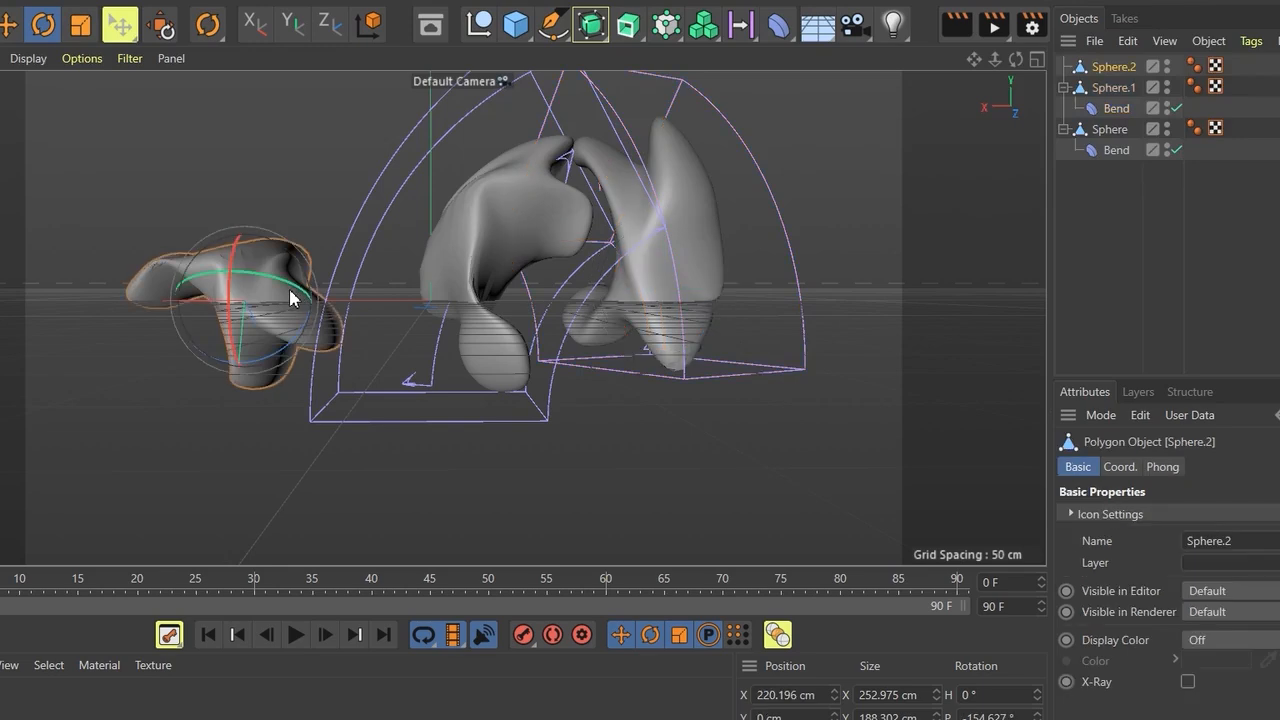
drag(778, 32, 843, 68)
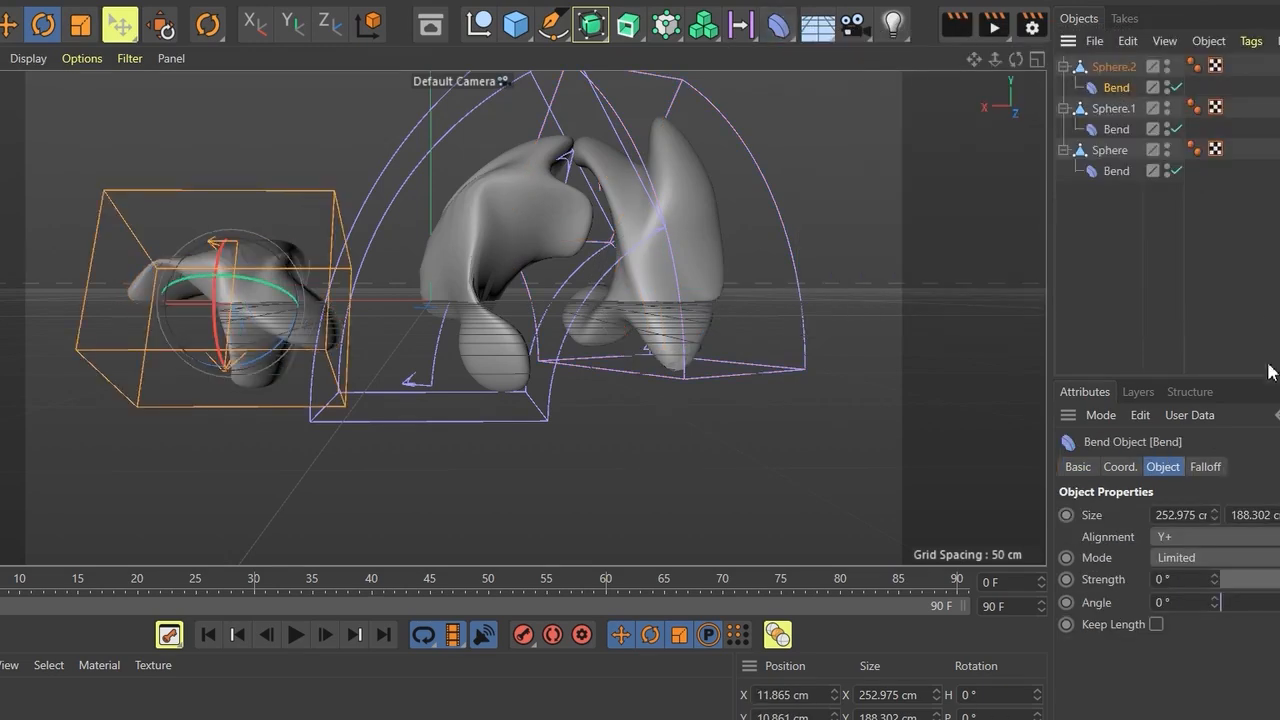
drag(224, 379, 345, 380)
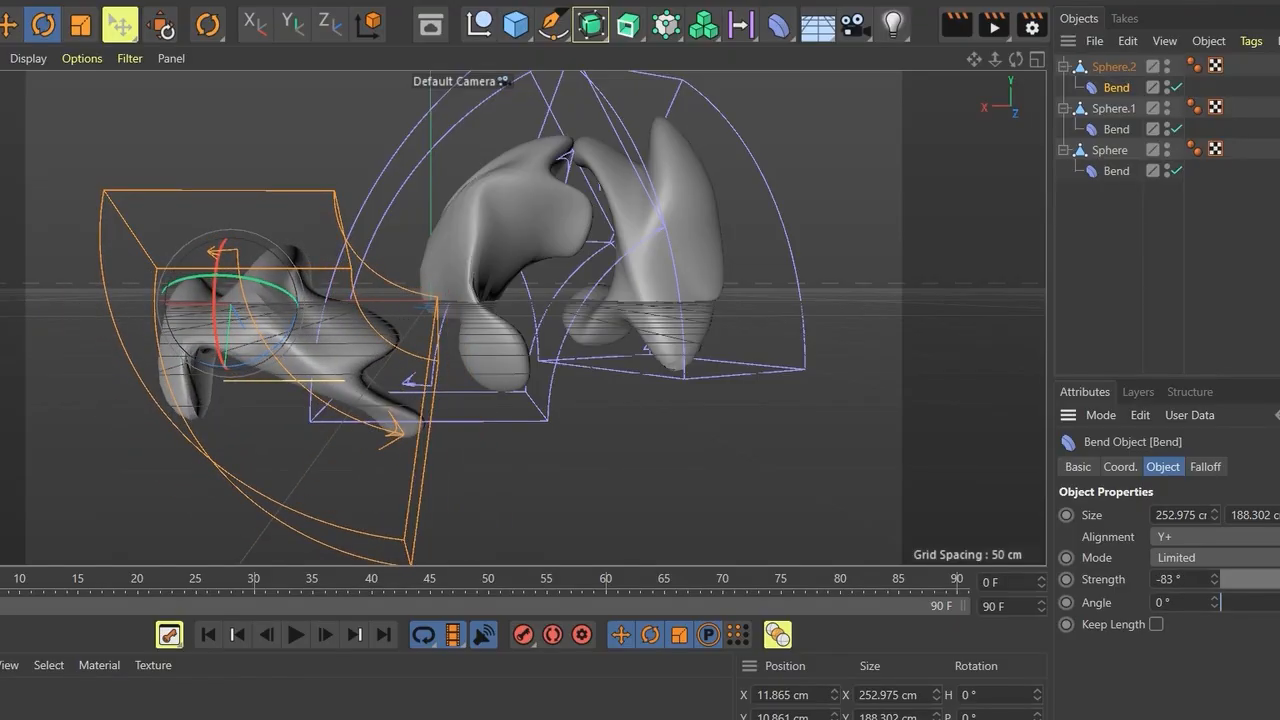
Reposition the three bent shapes so they stand apart in a row, placing Sphere.2 at X about 273 cm, Y about 27 cm
click(476, 254)
click(8, 24)
drag(499, 198, 451, 206)
click(644, 224)
drag(666, 223, 694, 277)
drag(279, 309, 256, 324)
click(274, 341)
drag(455, 280, 479, 239)
click(470, 262)
click(836, 229)
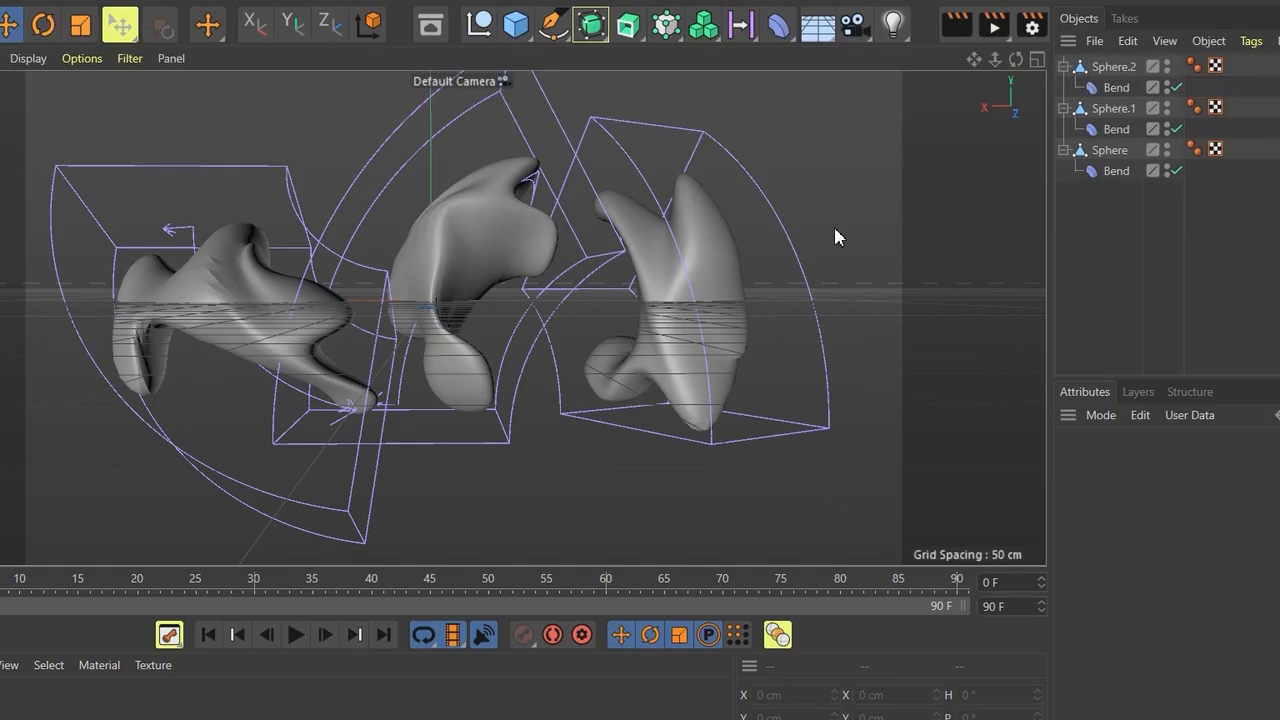
Duplicate Sphere.2 with its Bend, move the copy below the original and scale it down to about 150 cm wide
click(286, 309)
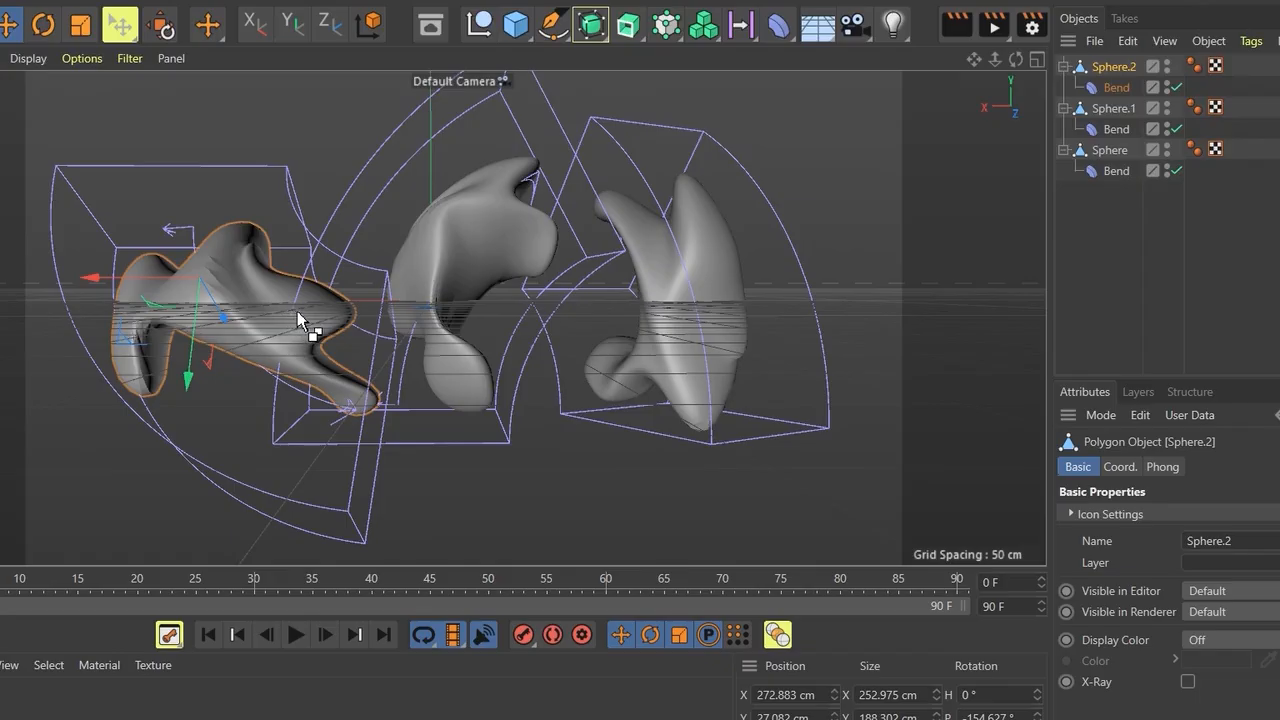
key(ctrl+c)
key(ctrl+v)
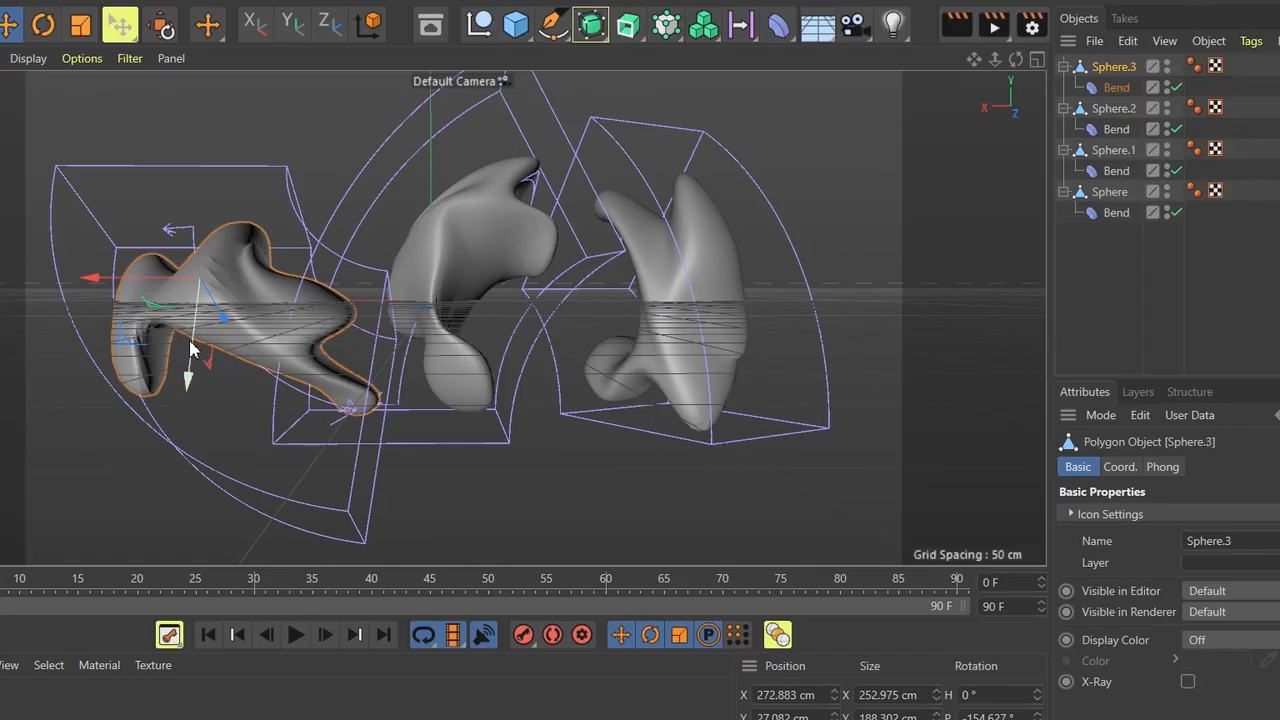
drag(193, 342, 120, 420)
click(81, 25)
drag(175, 505, 200, 460)
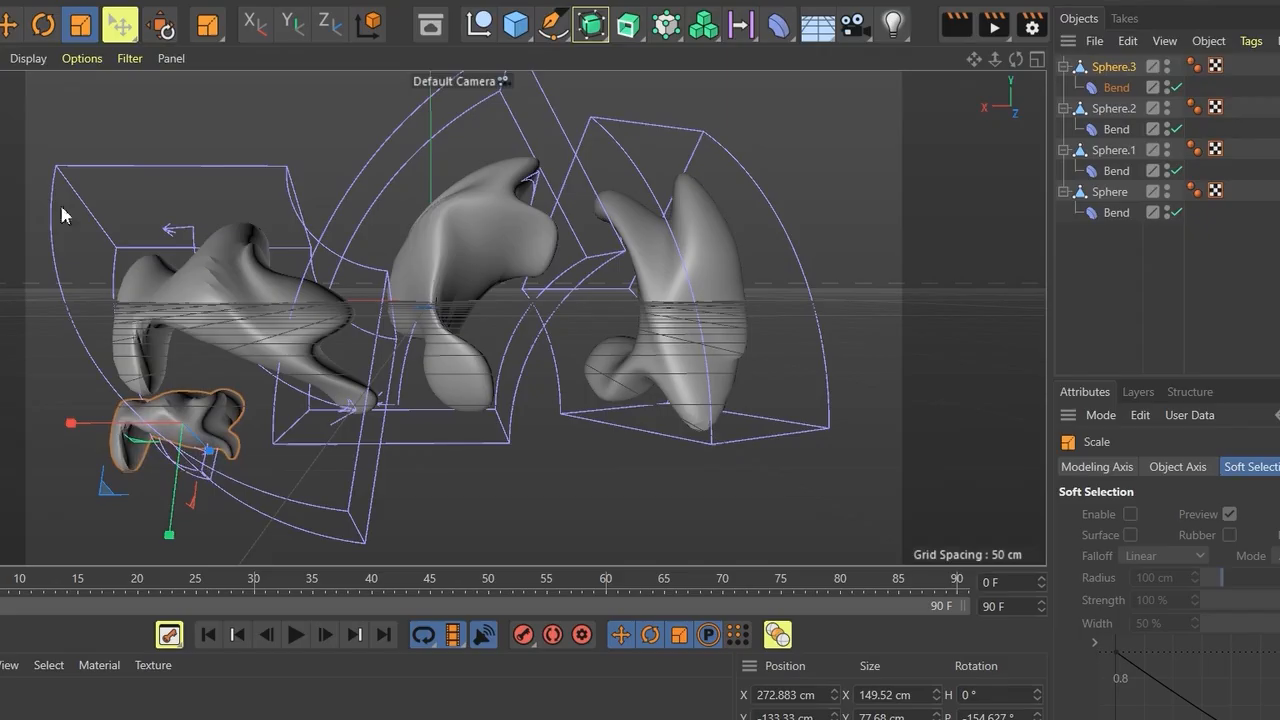
Make two copies of the small shape and line up all three beneath the large ones, at X about -246, -34 and 178 cm
click(12, 25)
drag(90, 423, 370, 428)
ctrl+drag(467, 505, 463, 568)
drag(411, 490, 188, 476)
drag(1018, 61, 832, 266)
drag(971, 62, 954, 116)
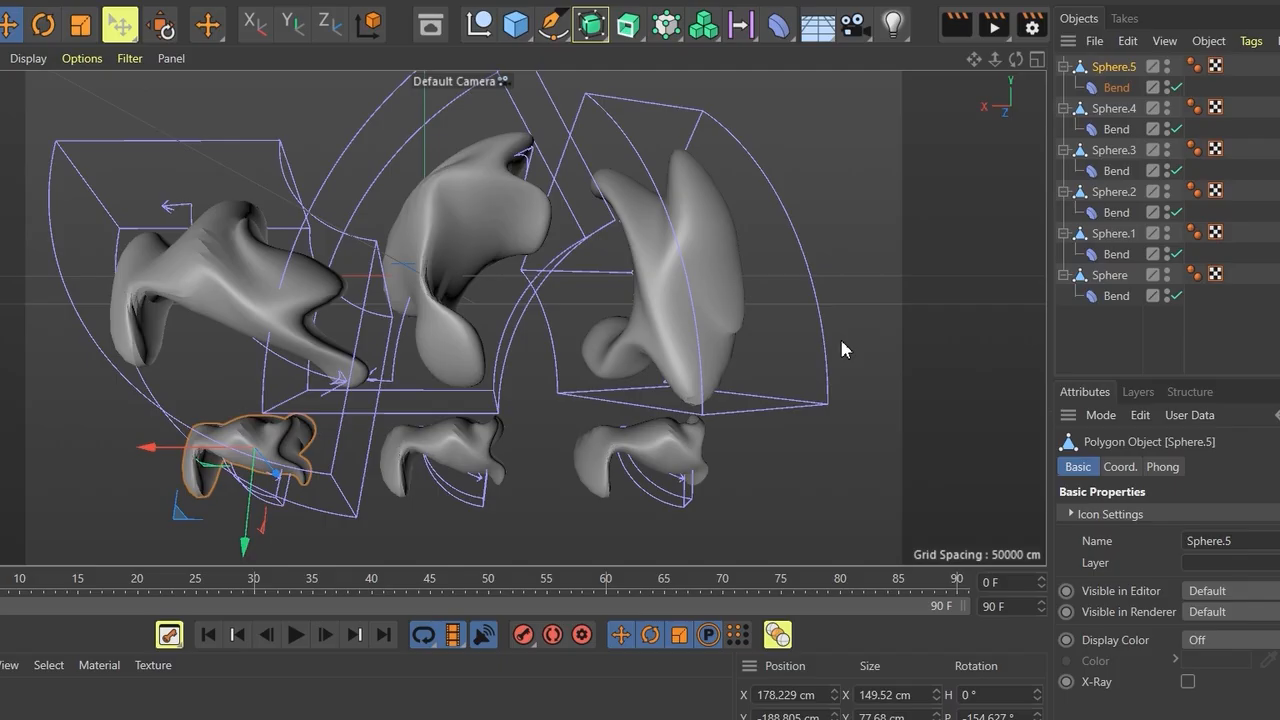
Create a Subdivision Surface and place Sphere.5 inside it as a child
click(593, 22)
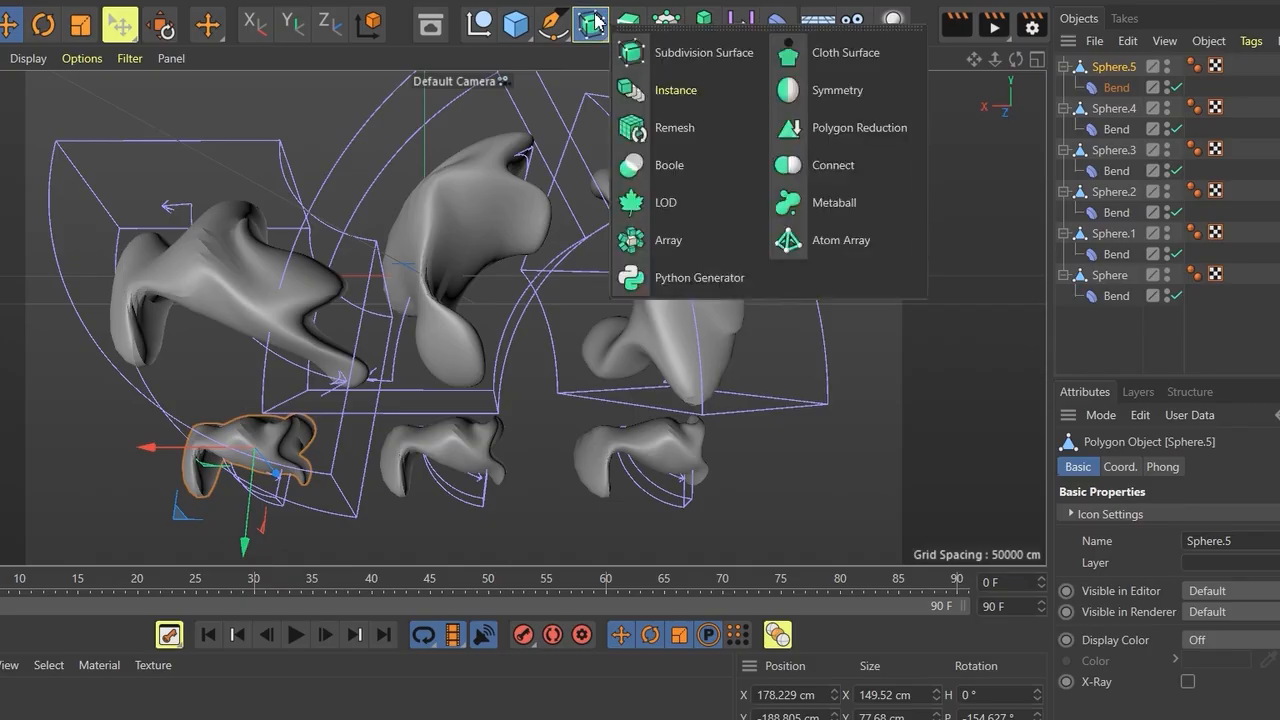
click(665, 55)
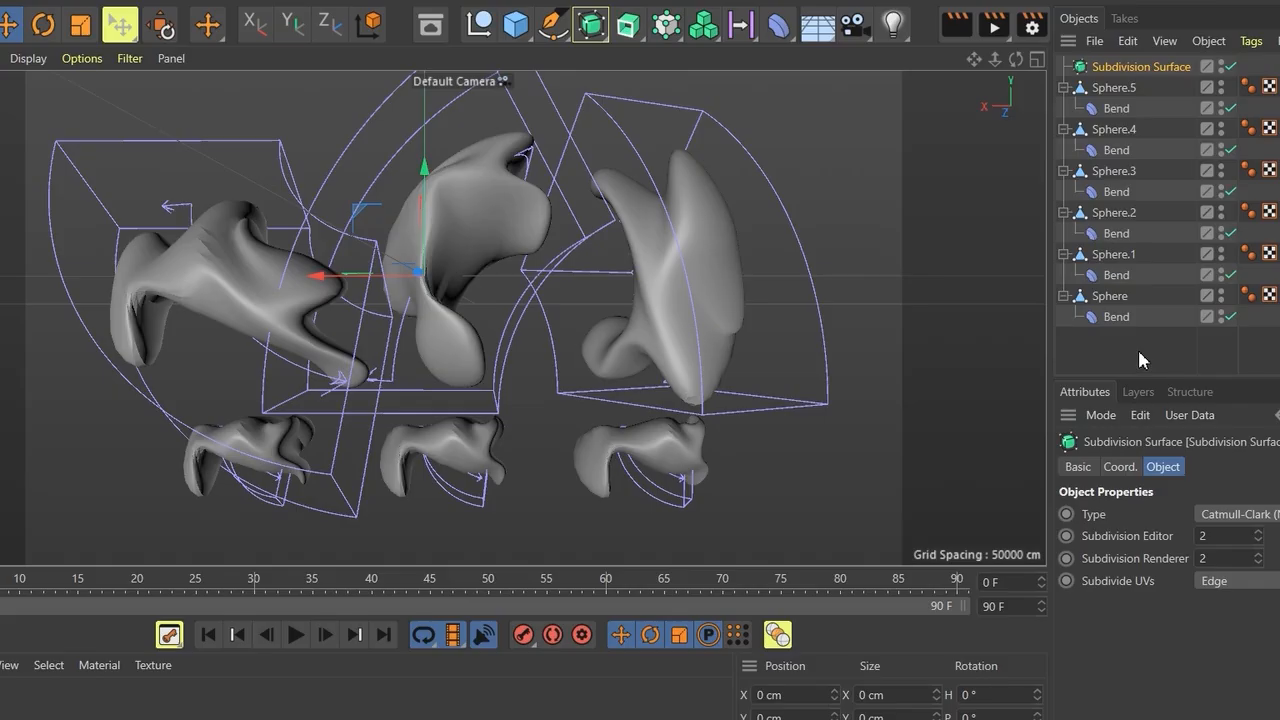
drag(1110, 87, 1117, 75)
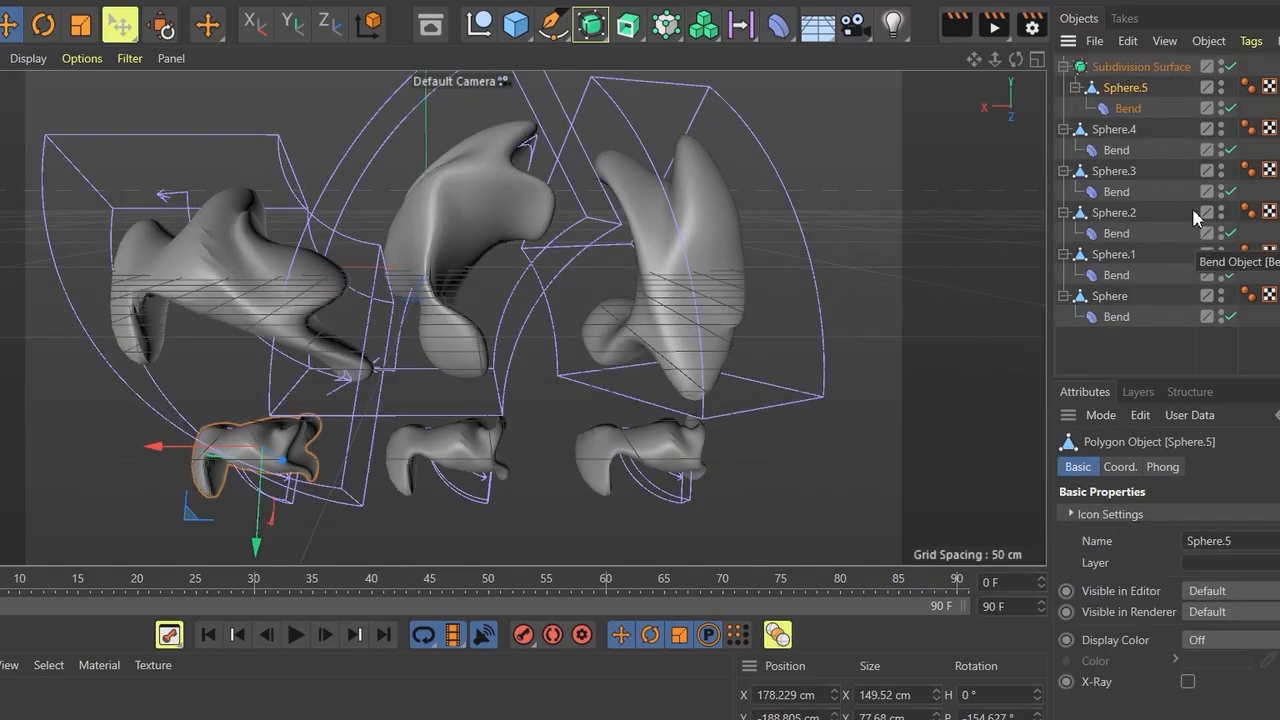
Create a second Subdivision Surface, nest Sphere.4 under it and inspect the smoothed small shape up close
drag(585, 24, 634, 48)
drag(1122, 154, 1130, 80)
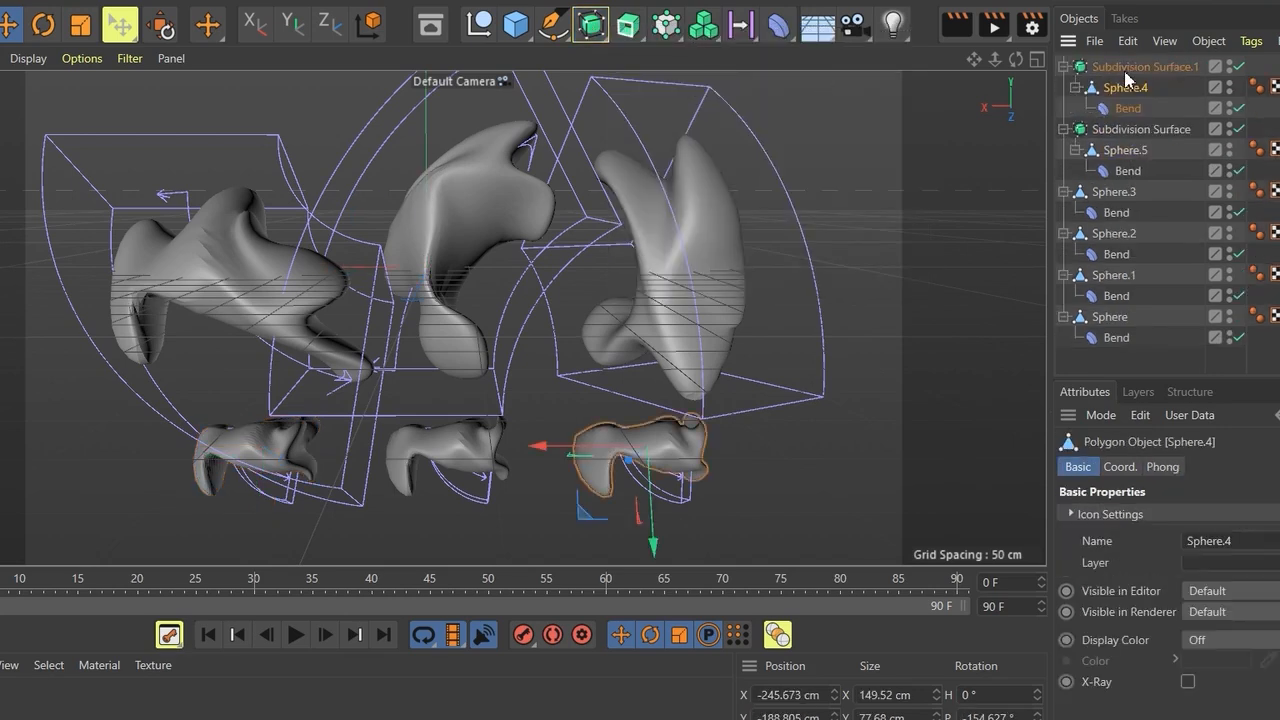
scroll(688, 443, up, 3)
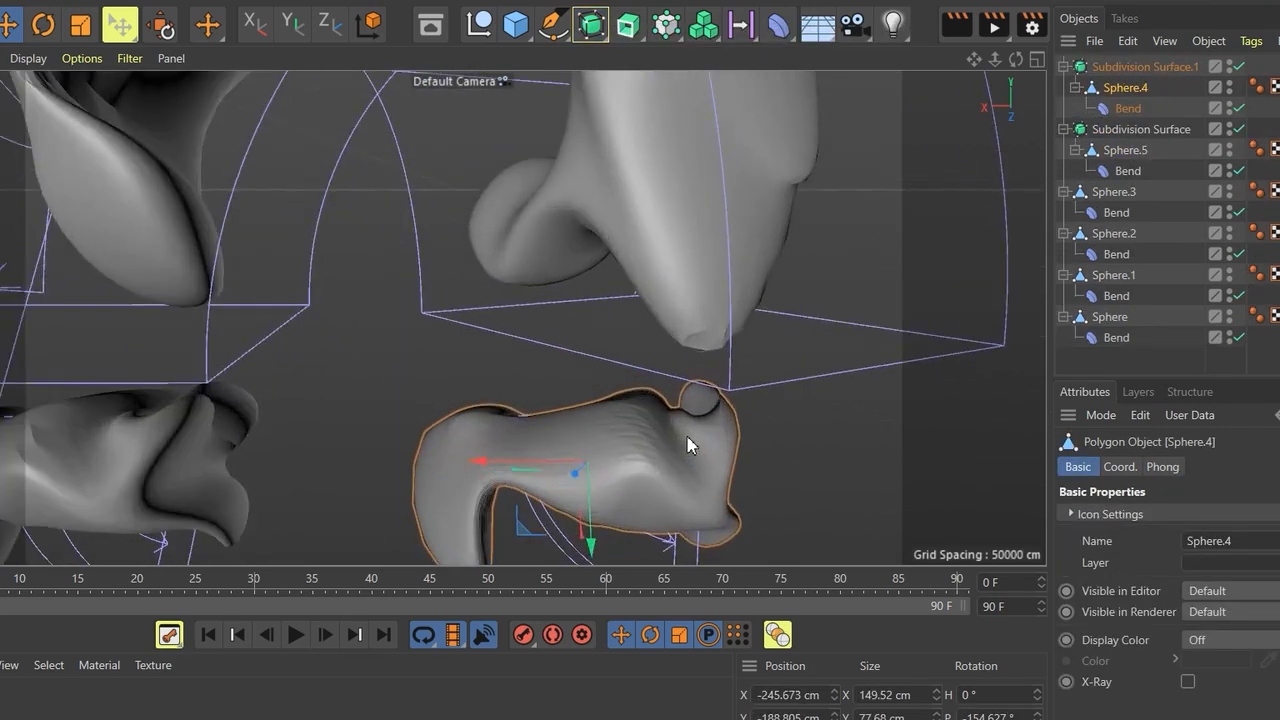
scroll(688, 443, down, 1)
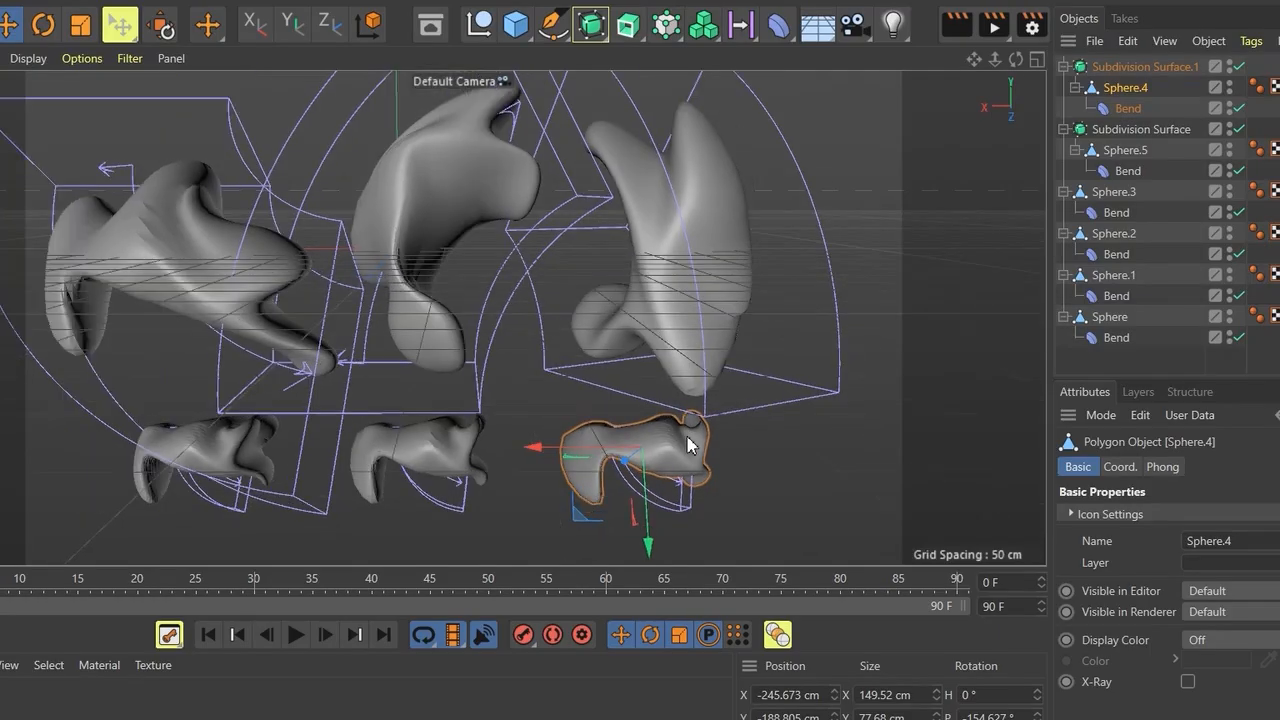
Create a third Subdivision Surface and place Sphere.3 inside it as a child
click(590, 28)
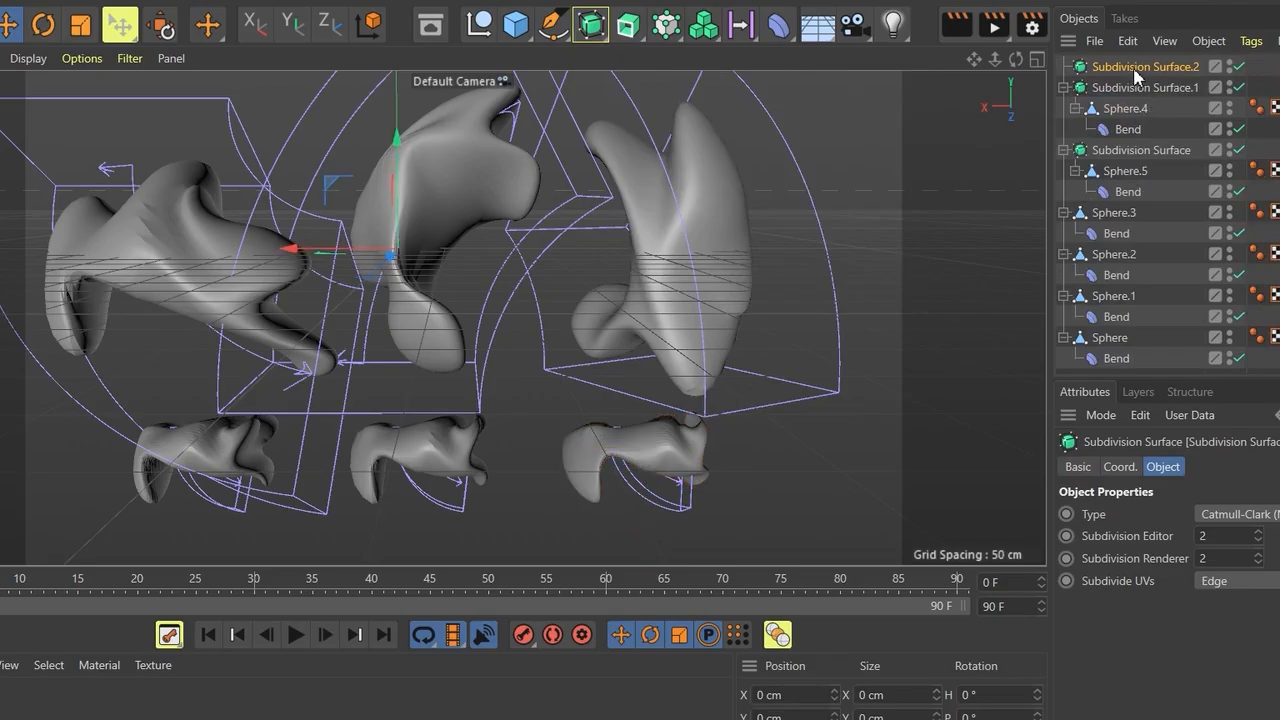
click(1120, 236)
drag(1118, 222, 1125, 117)
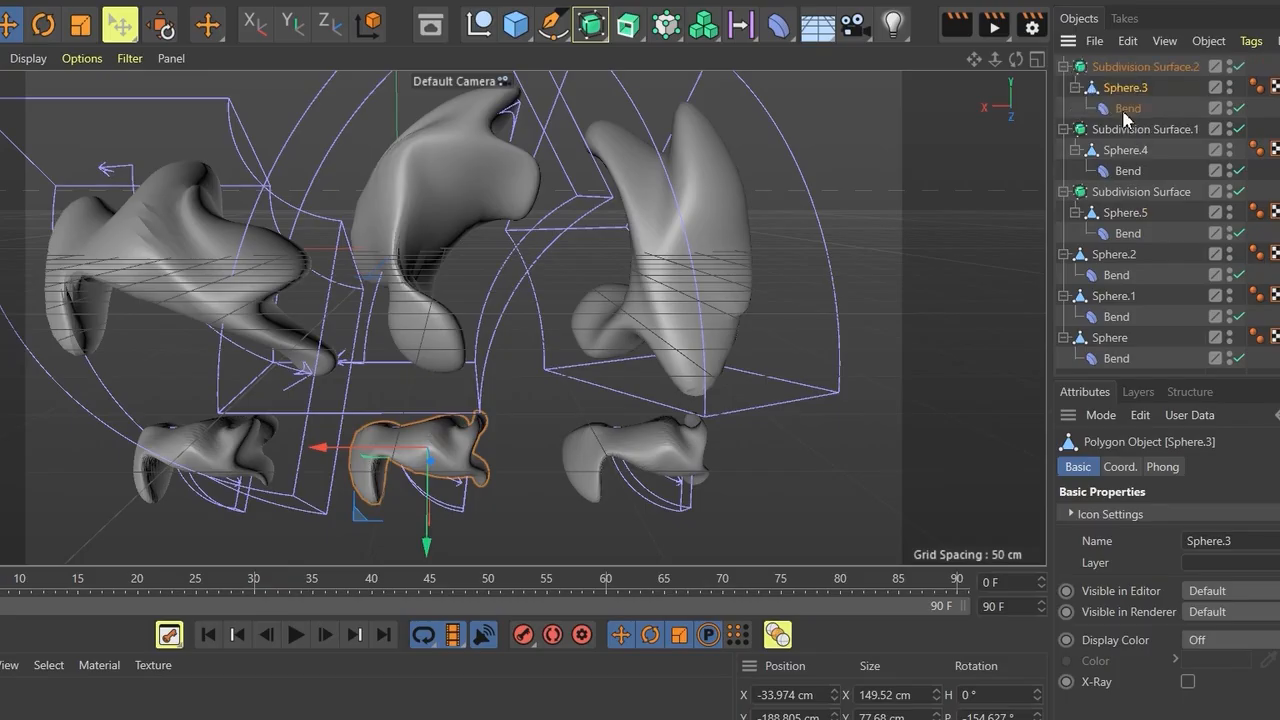
Create two more Subdivision Surfaces, nesting Sphere.1 inside the first and Sphere.2 inside the second
click(203, 227)
drag(590, 24, 660, 49)
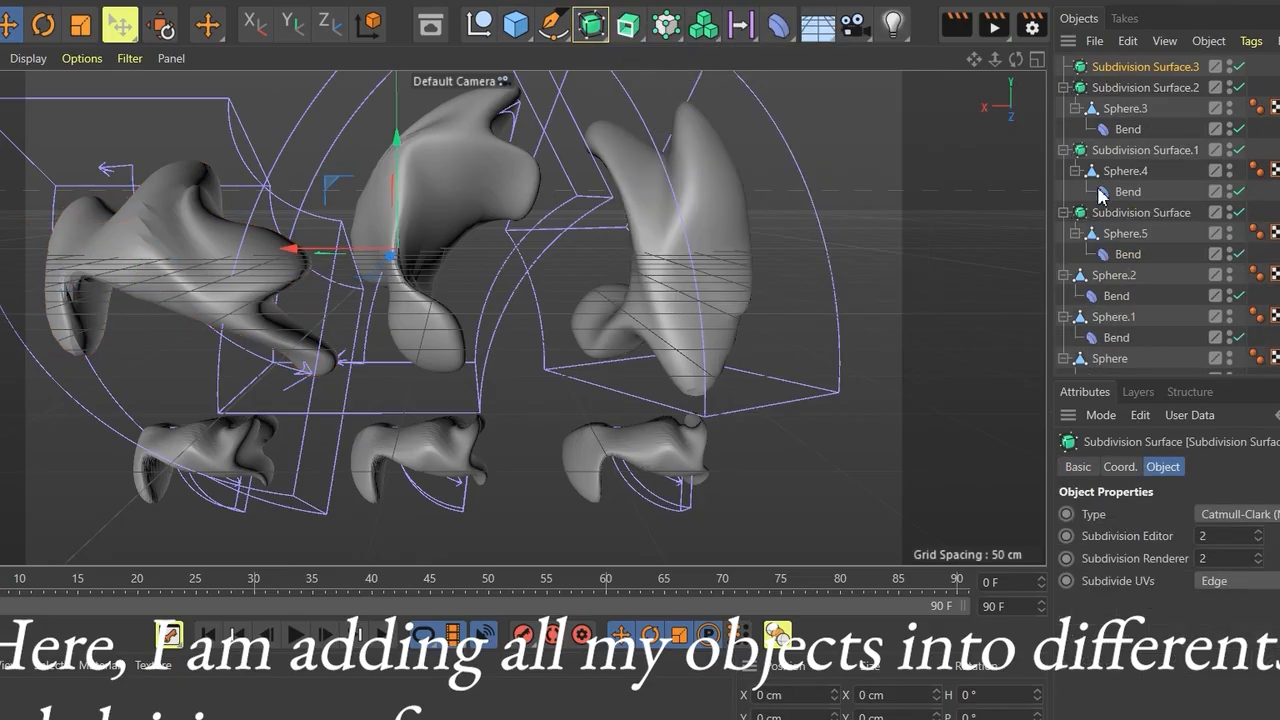
drag(1116, 318, 1140, 80)
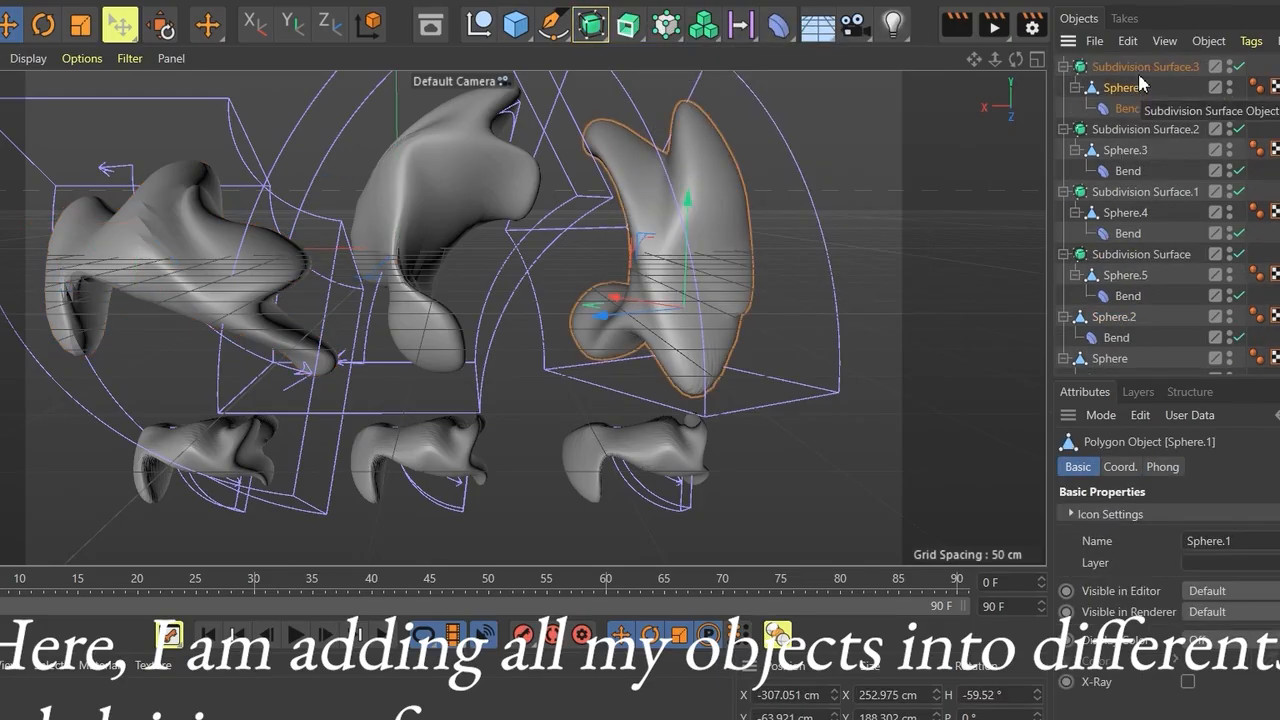
drag(590, 24, 660, 49)
drag(1114, 337, 1140, 70)
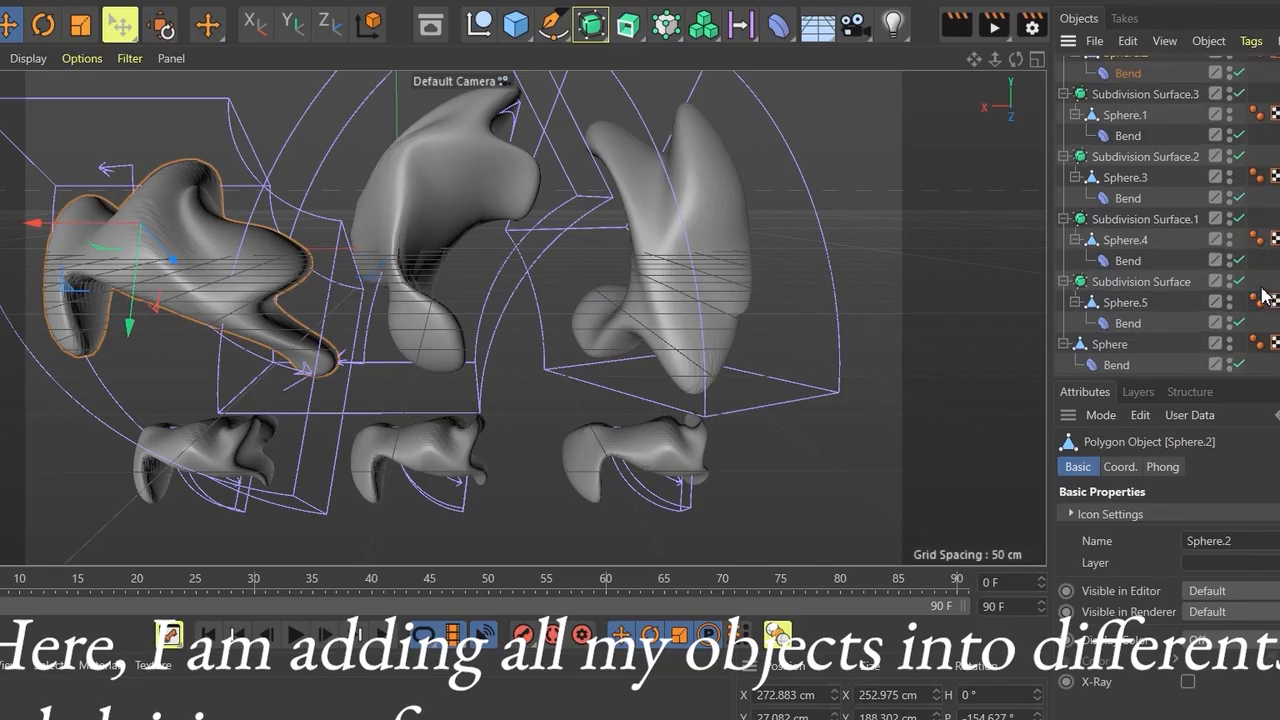
Create a sixth Subdivision Surface, place the original Sphere inside it as a child and clear the selection
drag(592, 24, 657, 51)
mouse_move(1110, 344)
mouse_down()
mouse_move(1163, 116)
mouse_move(1274, 82)
mouse_move(1099, 348)
mouse_move(1140, 352)
mouse_move(1154, 130)
mouse_move(1150, 238)
mouse_move(1170, 372)
mouse_move(1152, 370)
mouse_move(1146, 334)
mouse_move(1113, 326)
mouse_up()
click(1107, 347)
drag(996, 62, 991, 68)
click(1015, 138)
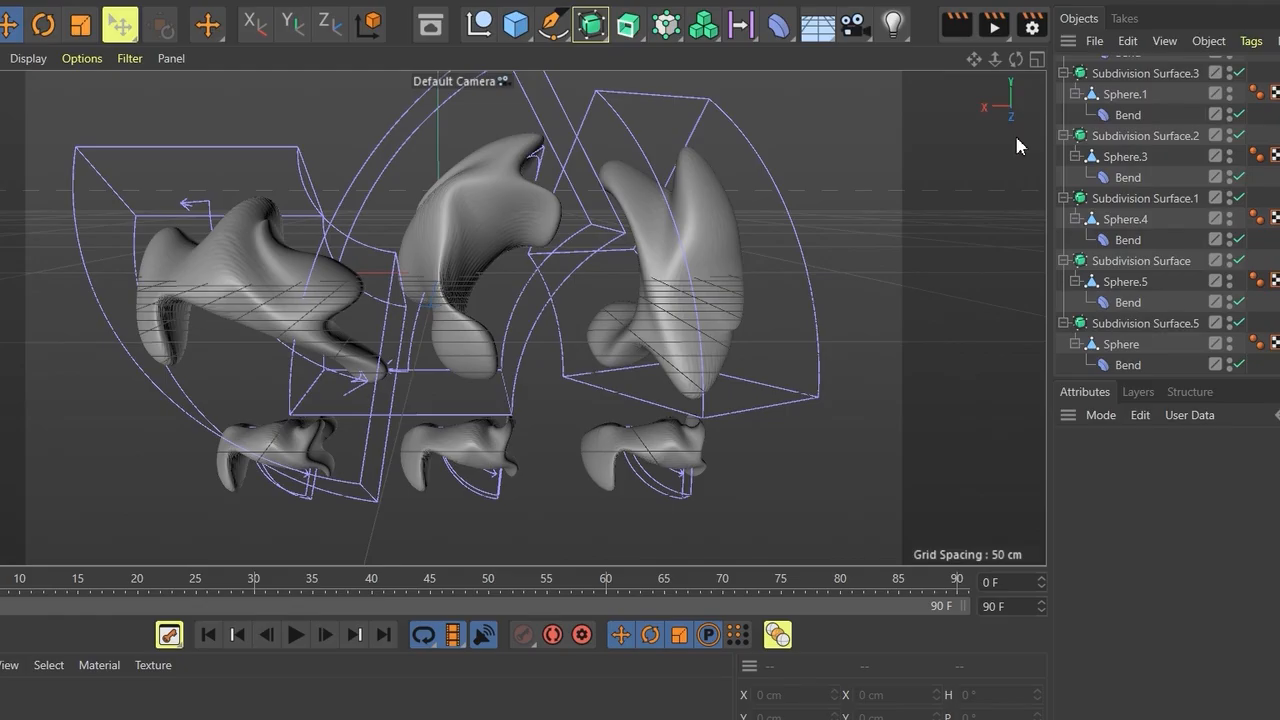
Review the Subdivision Surfaces in the object hierarchy and examine the arranged shapes from a different viewing angle
scroll(1129, 200, up, 2)
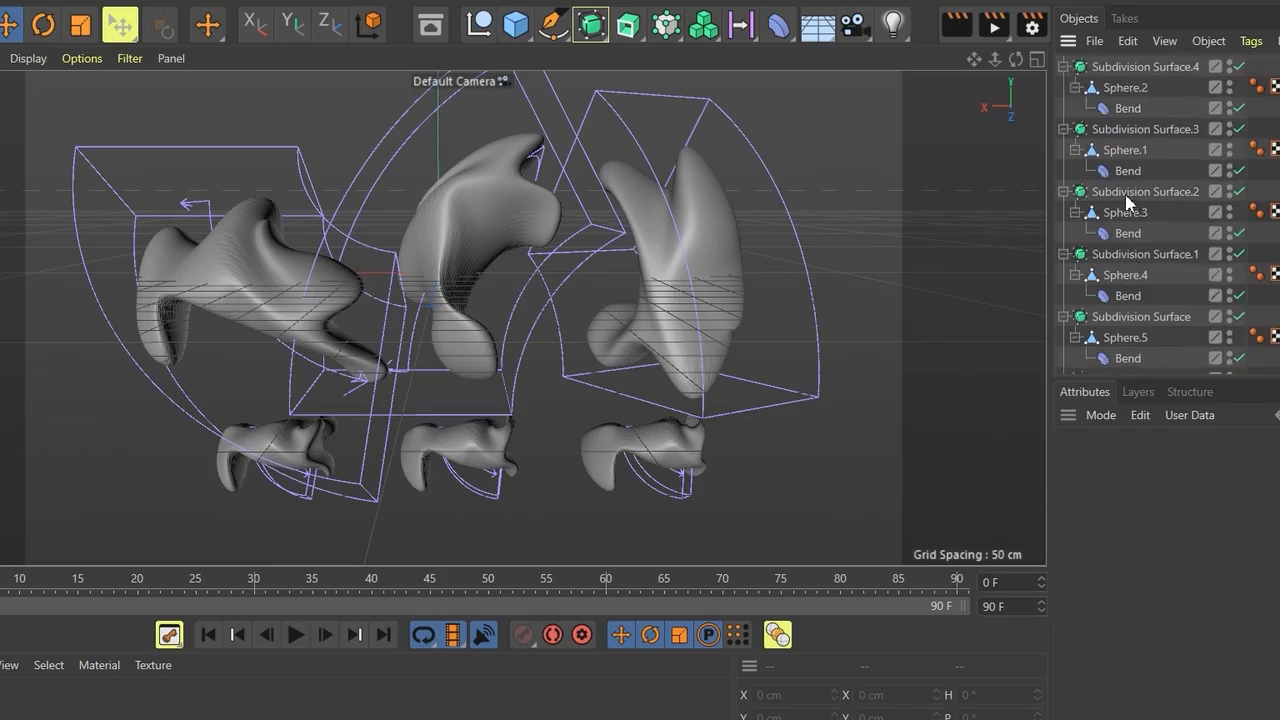
click(1137, 67)
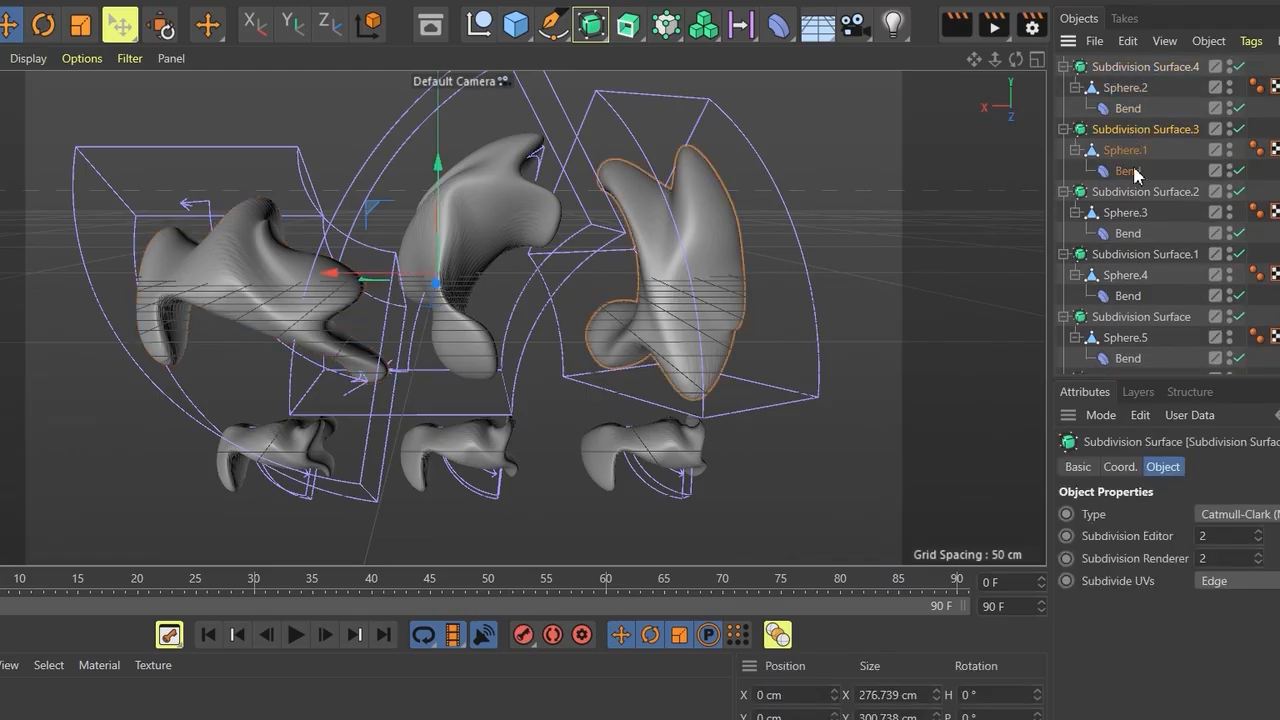
scroll(1145, 338, down, 1)
click(1145, 325)
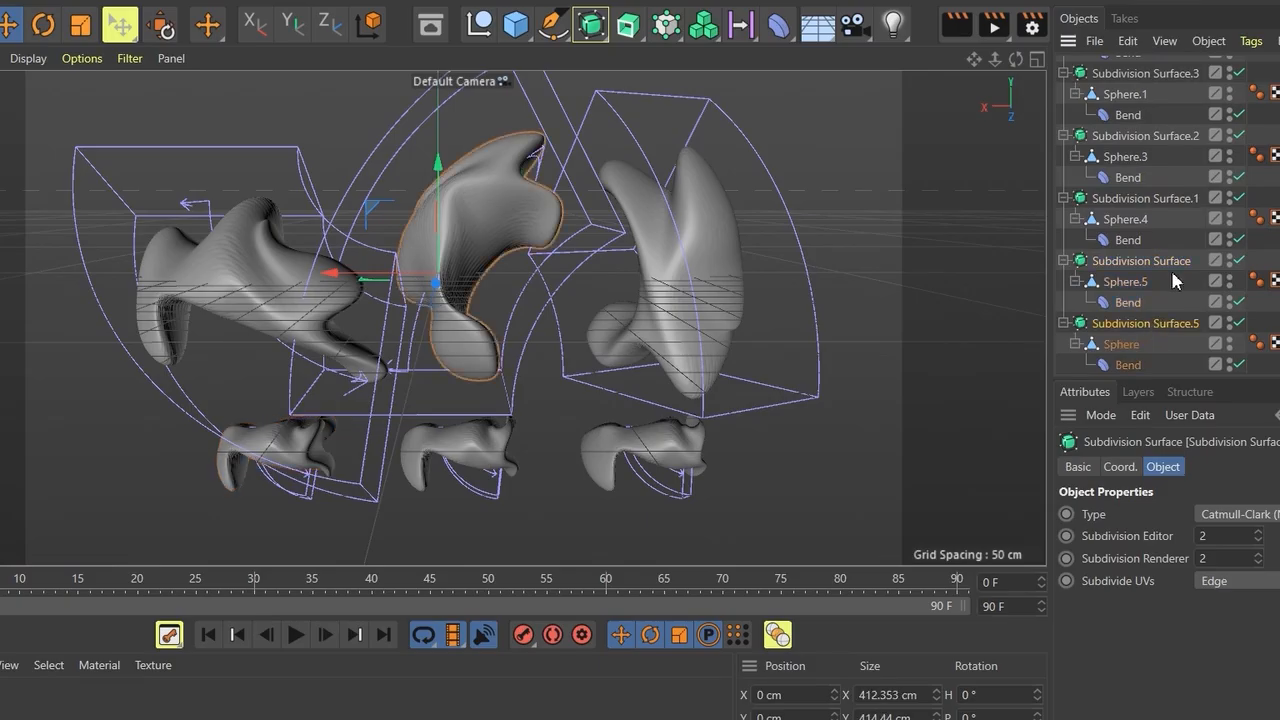
scroll(1173, 281, up, 1)
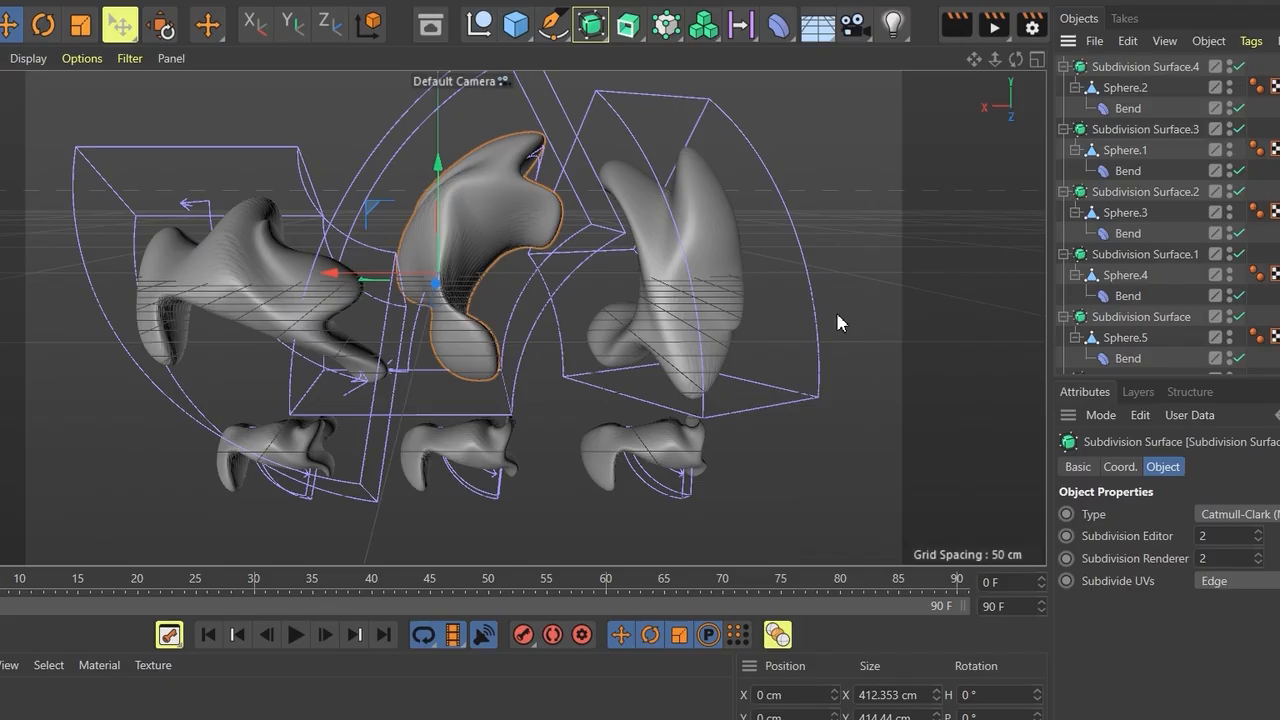
drag(974, 58, 972, 60)
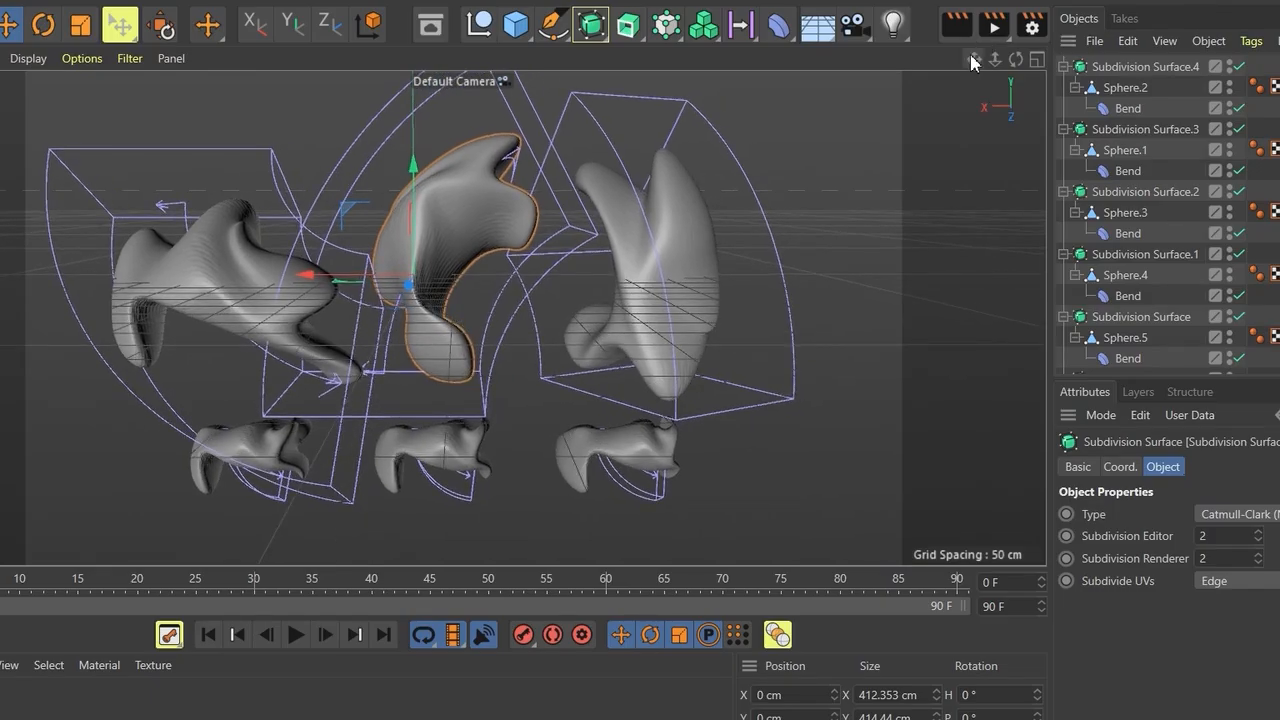
drag(1014, 62, 1012, 42)
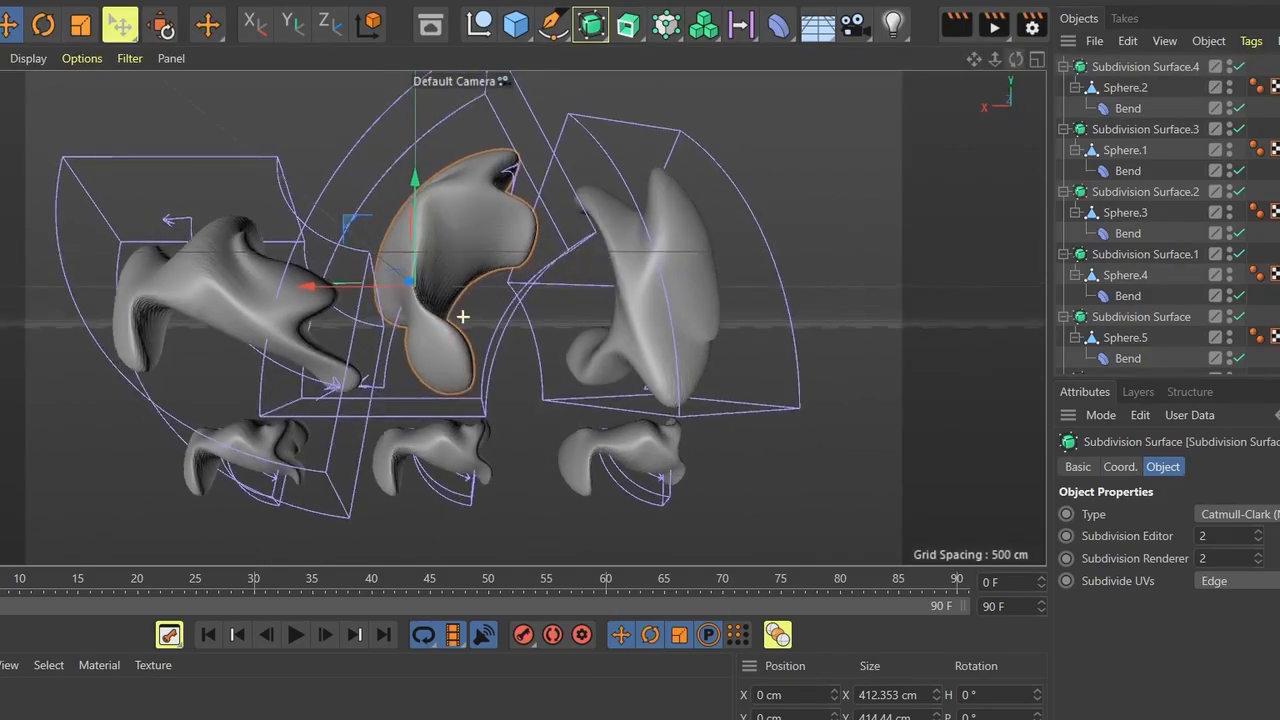
Rotate the Subdivision Surfaces of the three small lower shapes slightly, pitching the one holding Sphere.4 to about -12.48°
click(256, 466)
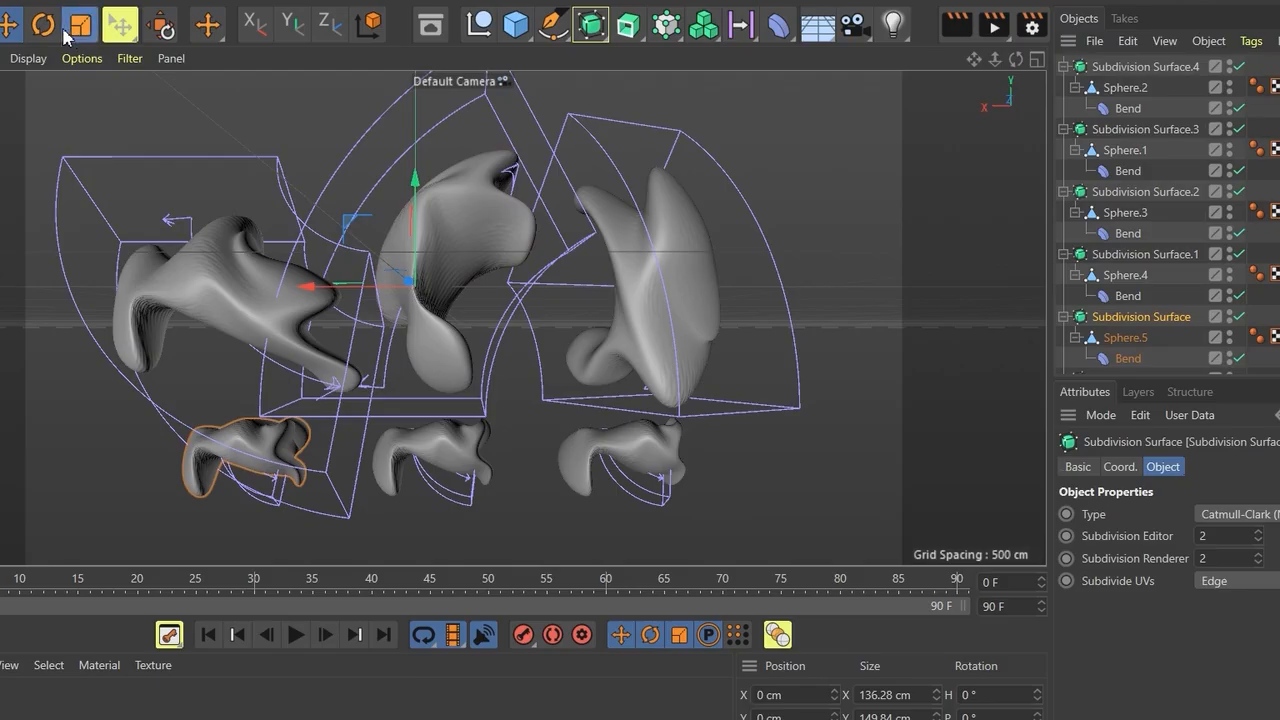
click(81, 25)
click(42, 25)
mouse_move(366, 266)
mouse_down()
mouse_move(362, 245)
mouse_move(360, 268)
mouse_move(358, 248)
mouse_move(414, 279)
mouse_move(414, 330)
mouse_up()
click(408, 310)
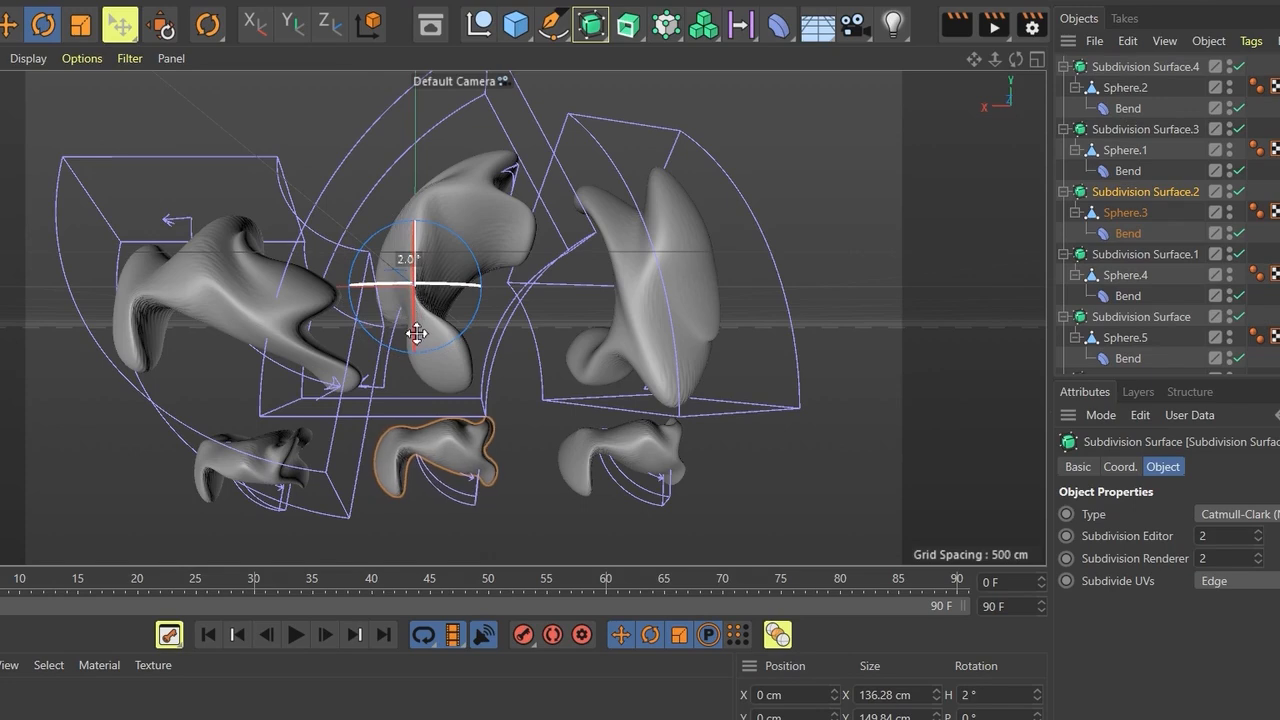
mouse_move(408, 268)
mouse_down()
mouse_move(413, 258)
mouse_move(432, 298)
mouse_move(413, 287)
mouse_up()
click(624, 434)
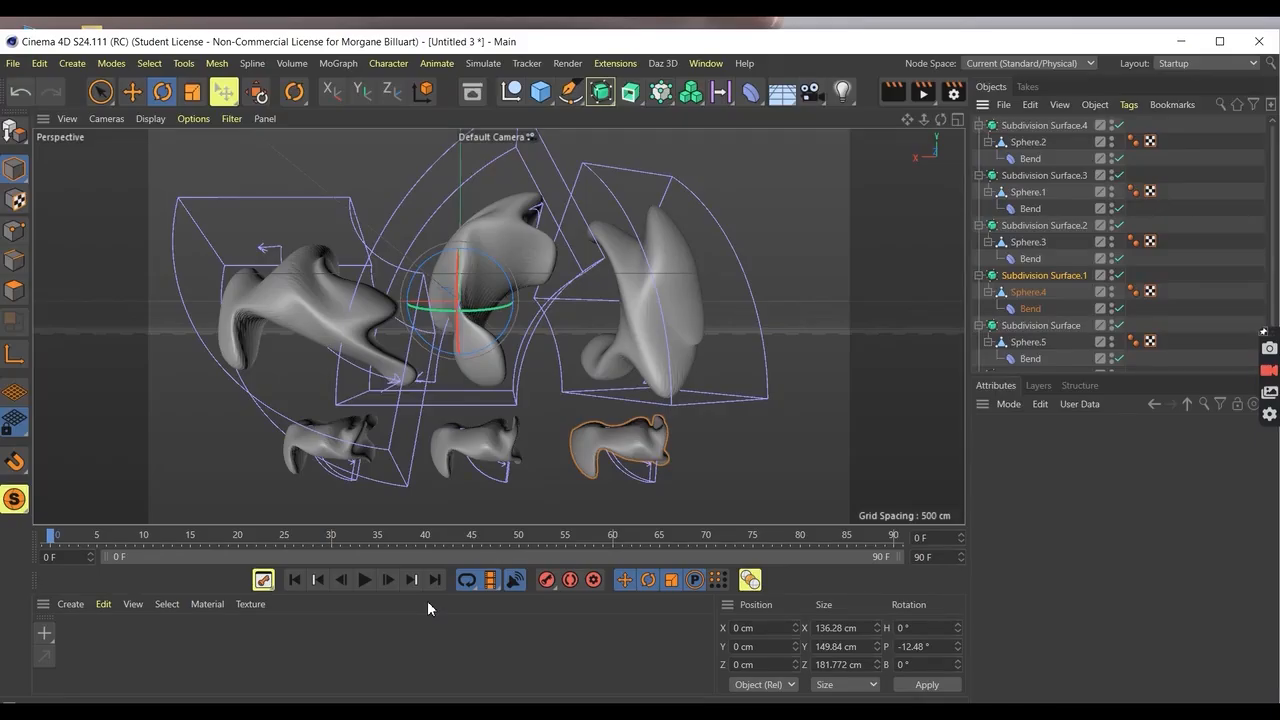
Add a Sky object to the scene, create a new default material and open it in the Material Editor
click(786, 100)
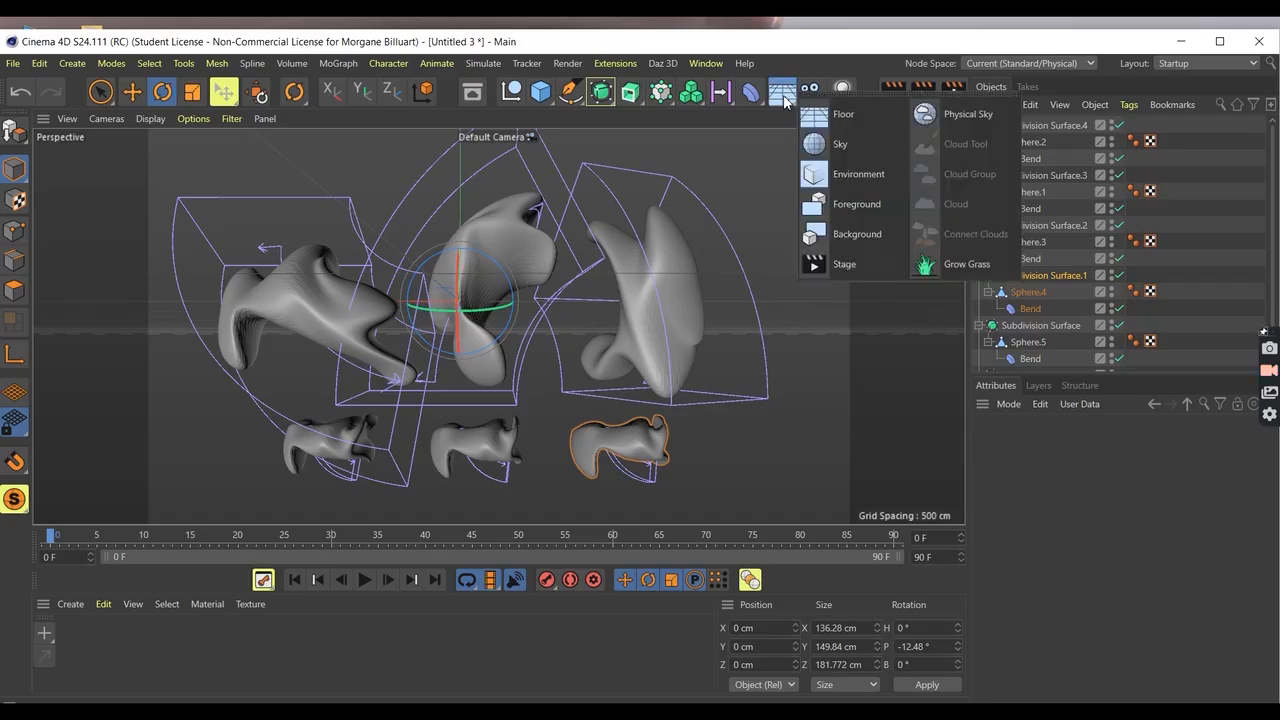
click(838, 145)
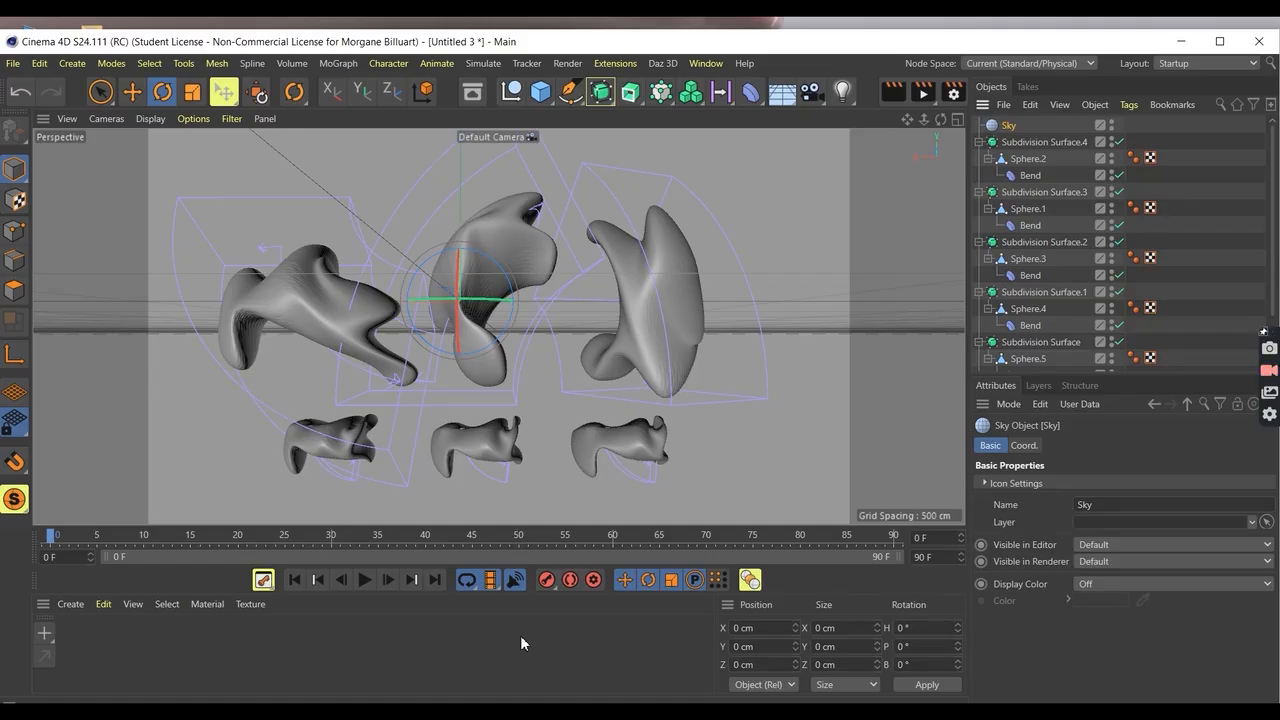
click(75, 610)
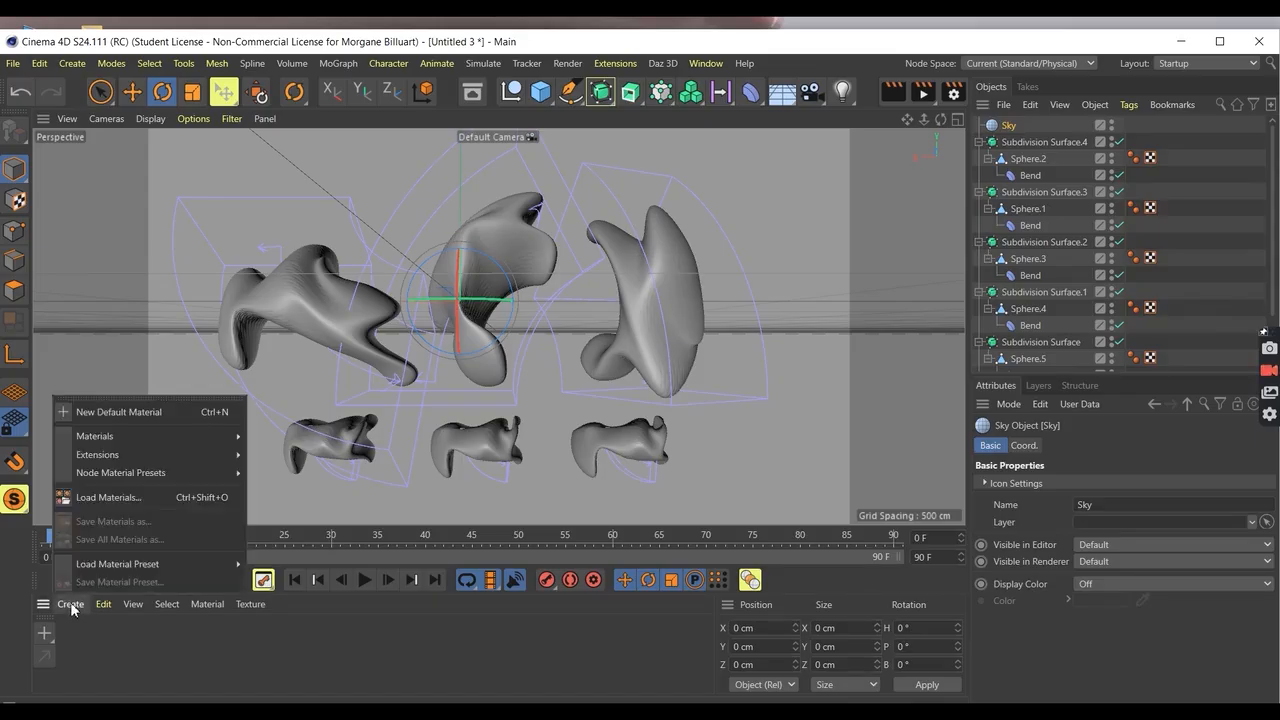
click(110, 413)
double_click(76, 638)
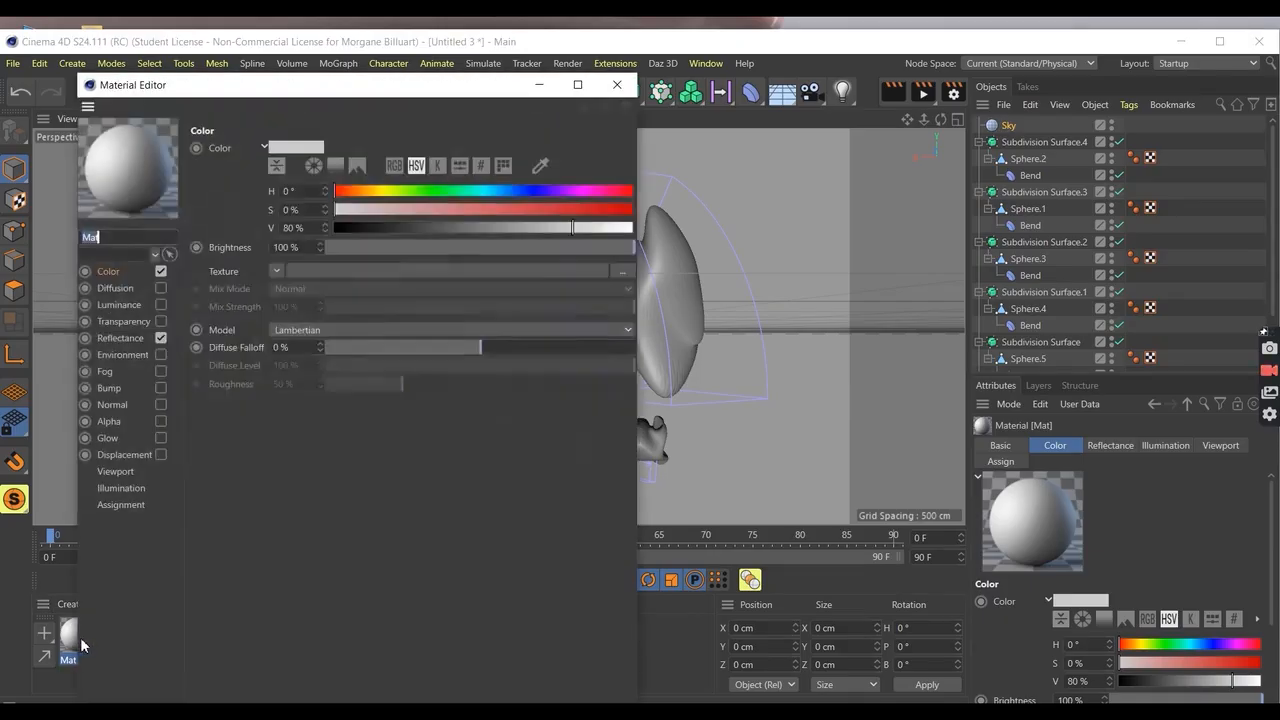
drag(292, 93, 545, 60)
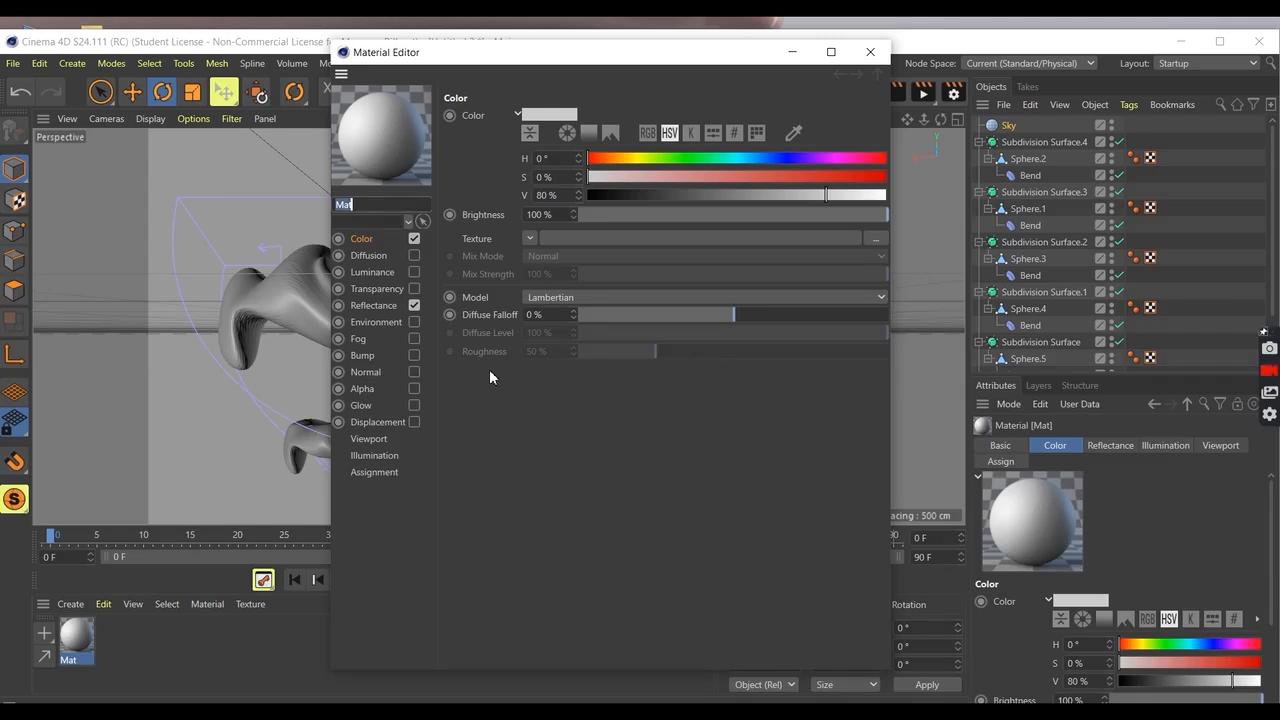
Turn off the Color and Reflectance channels of the material Mat and enable Environment
click(414, 239)
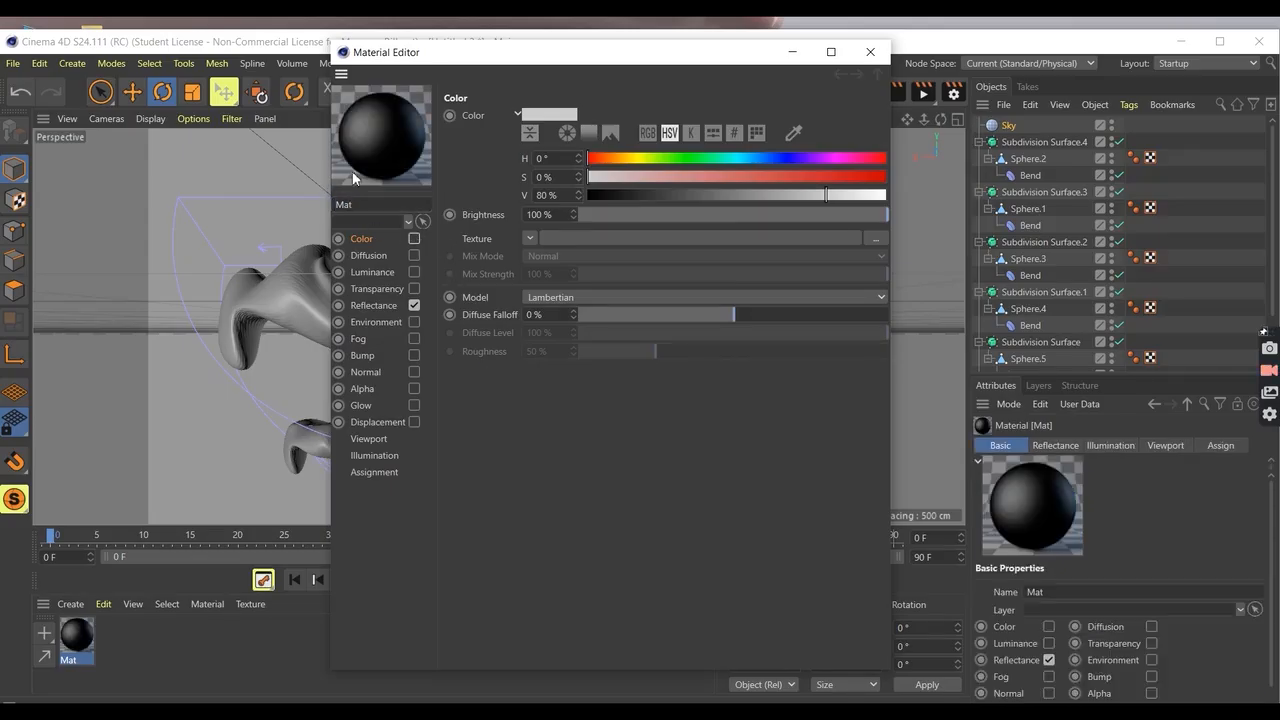
click(415, 305)
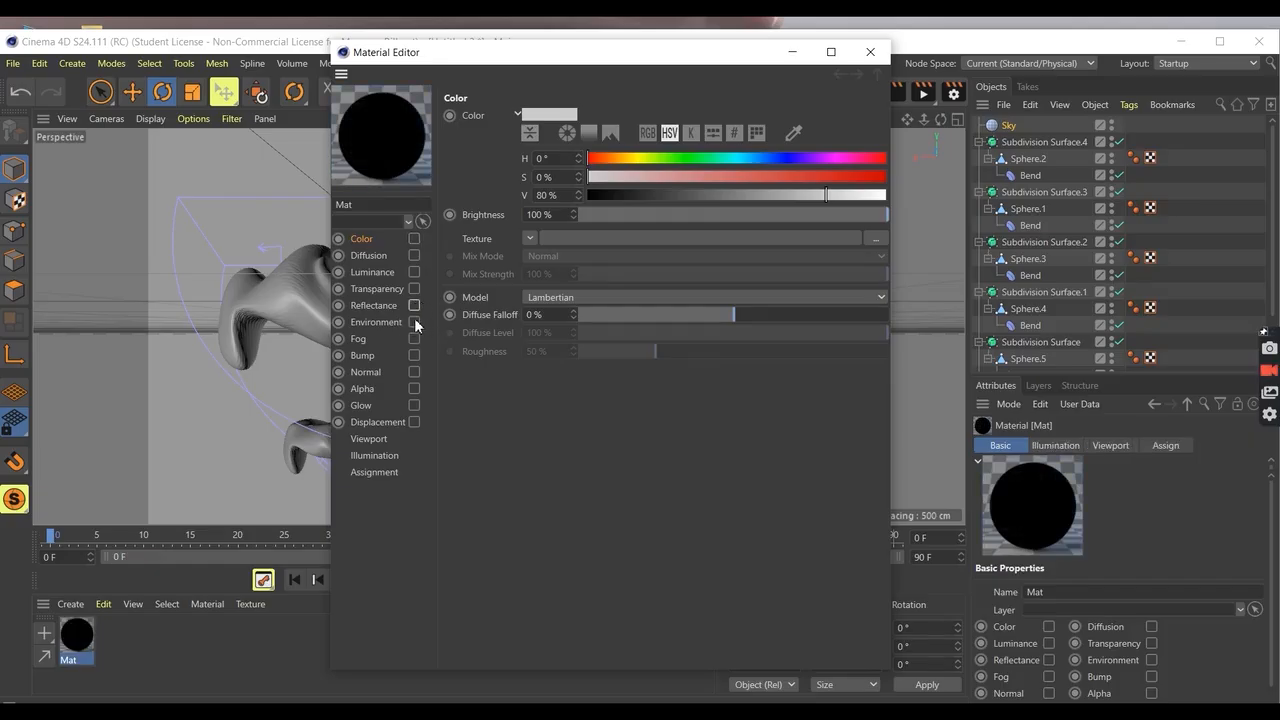
click(414, 321)
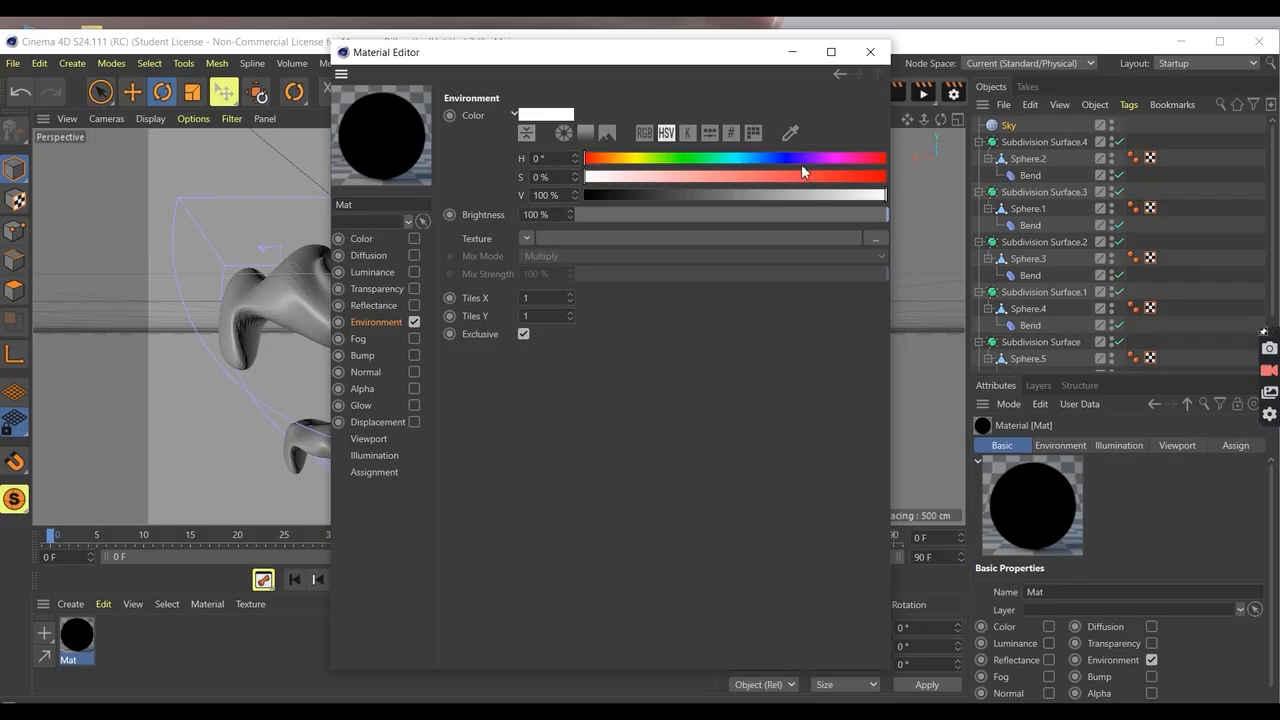
Load studio007.hdr from the C4D CLASSES folder on the Desktop as the Environment texture, copying the image to the project location
click(879, 240)
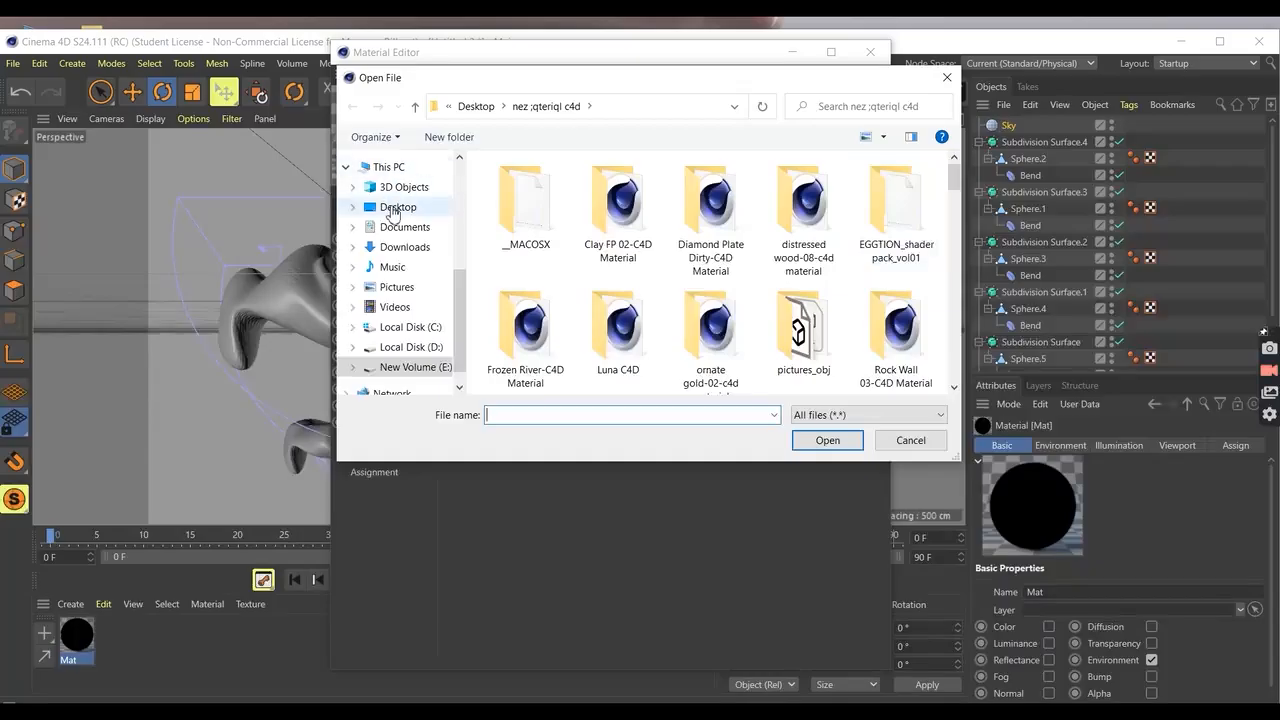
click(395, 208)
double_click(523, 205)
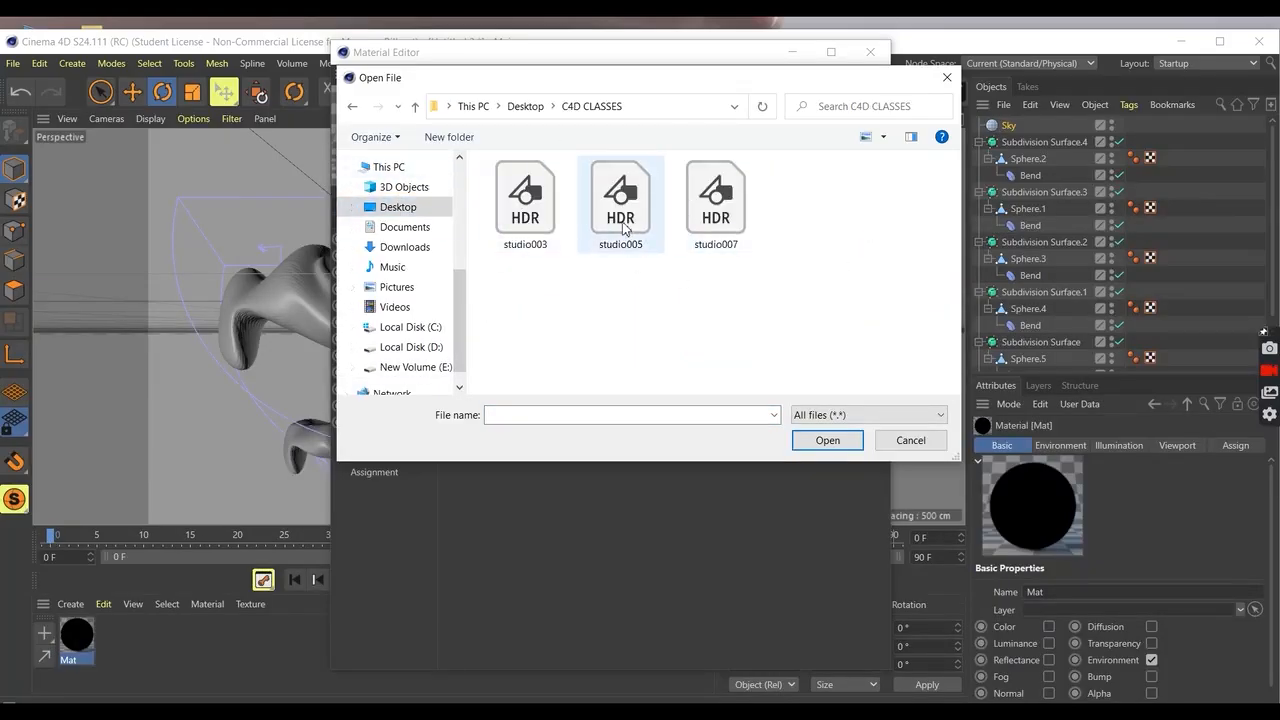
click(713, 205)
double_click(713, 200)
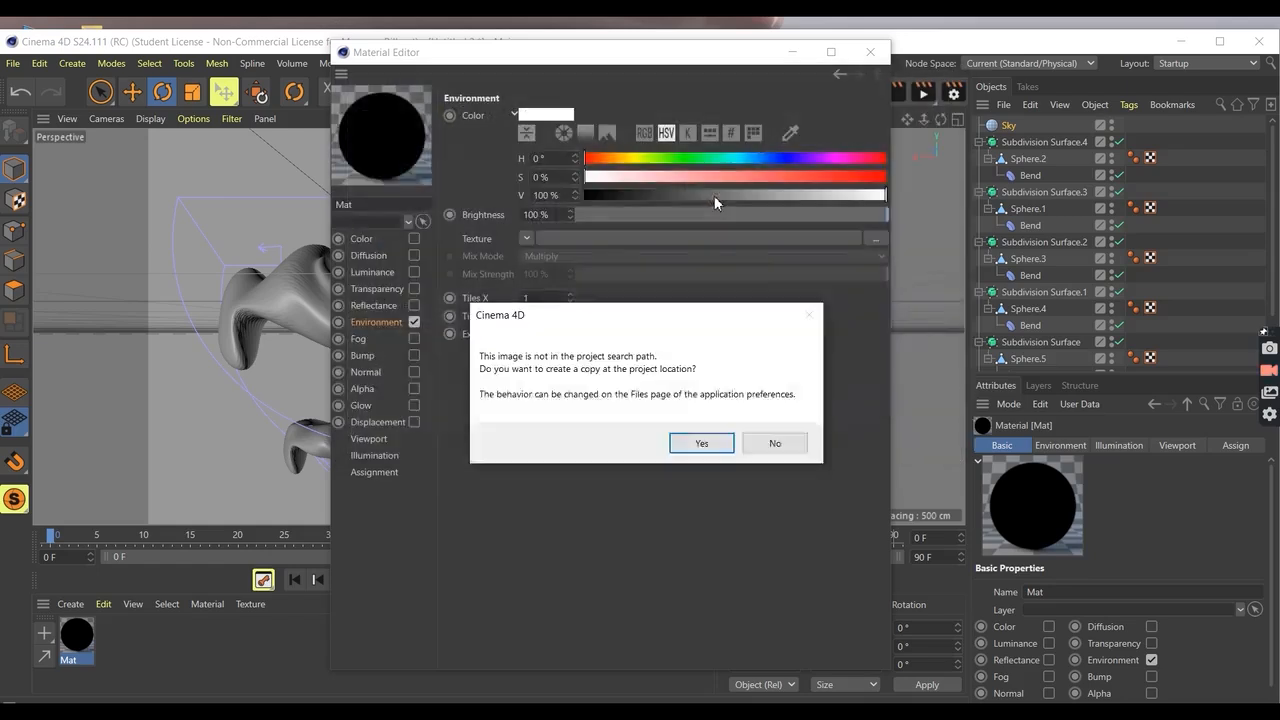
click(703, 443)
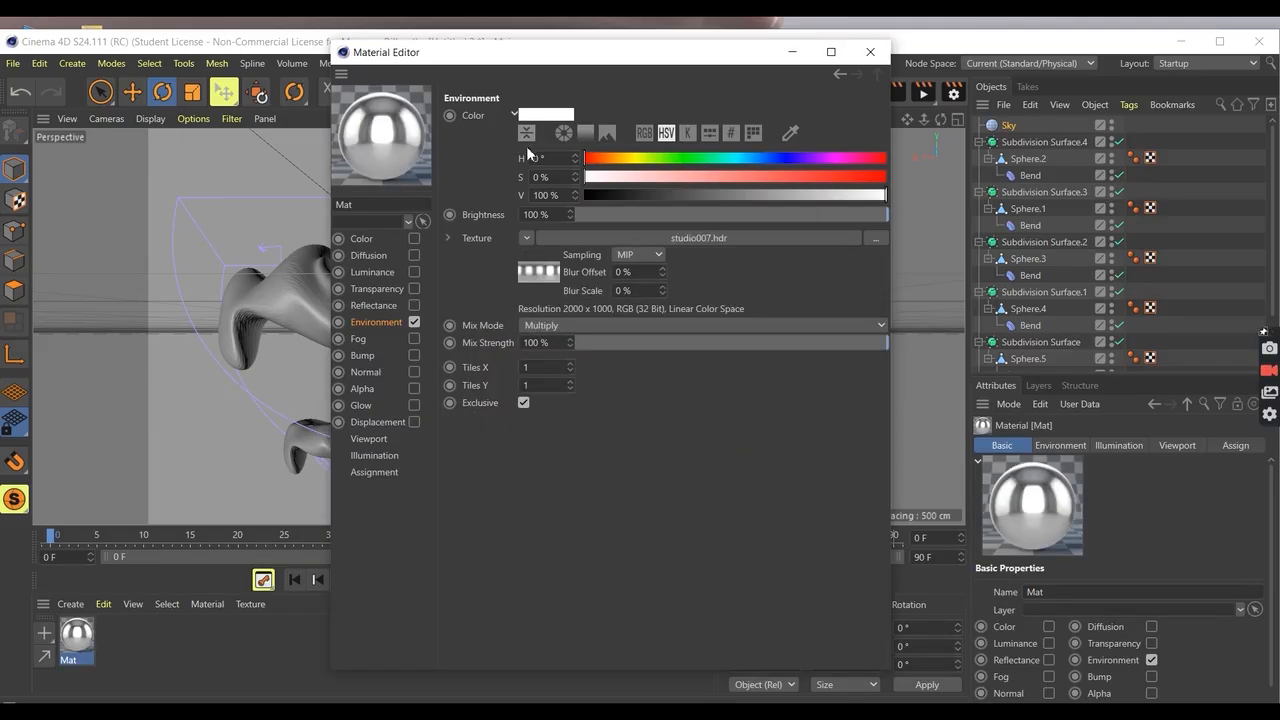
Close the Material Editor, apply Mat to the Sky object and render the current view
click(870, 52)
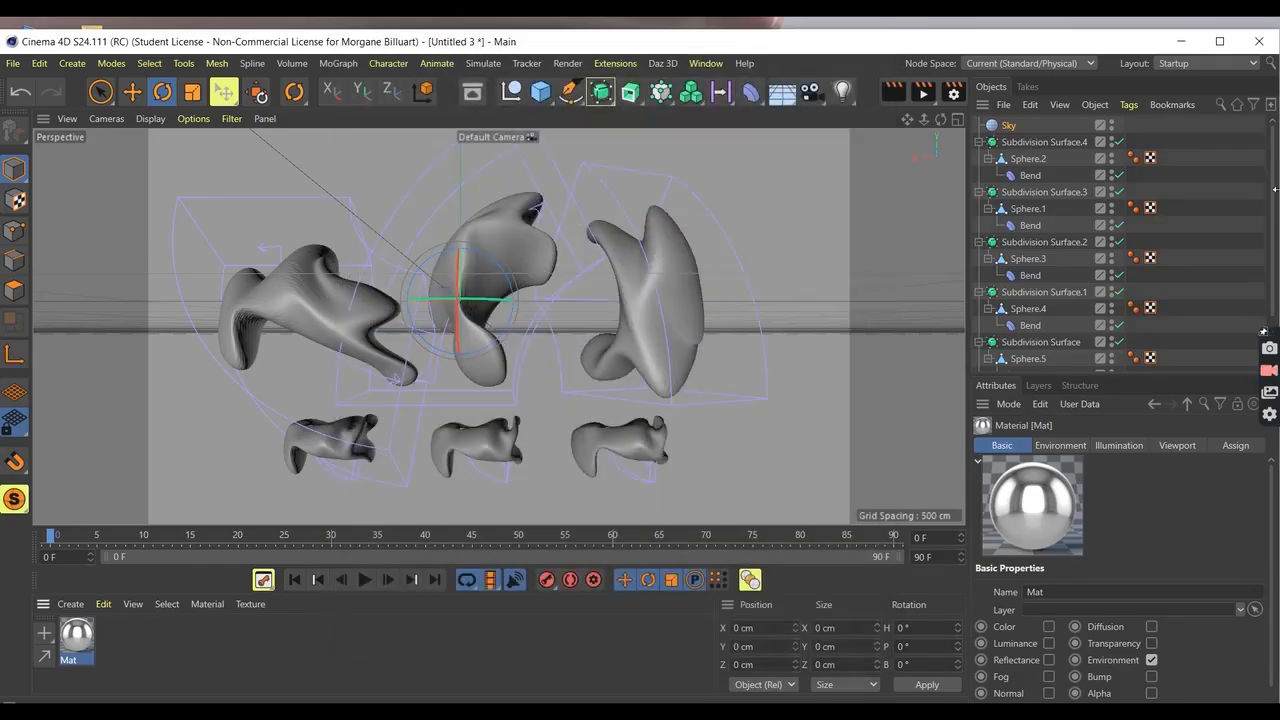
drag(86, 640, 1010, 130)
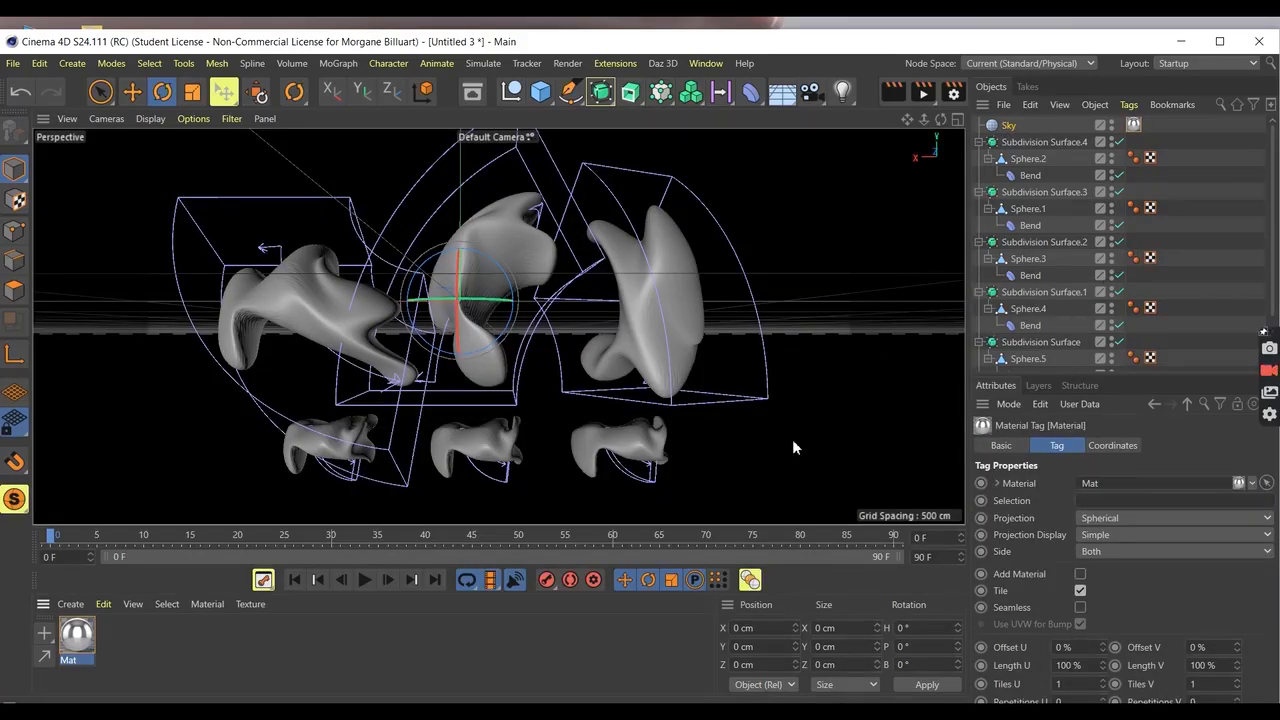
click(890, 93)
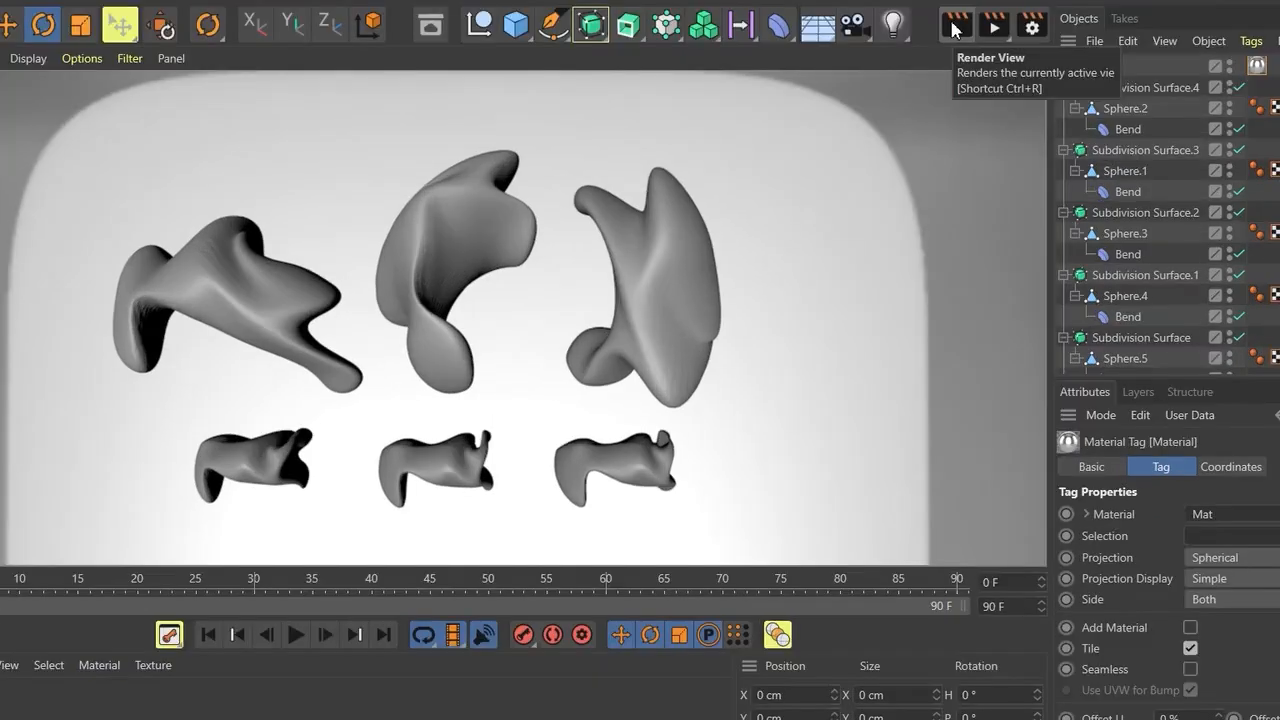
Create a second default material and set its color to H 327°, S 71% and V 40%
click(393, 712)
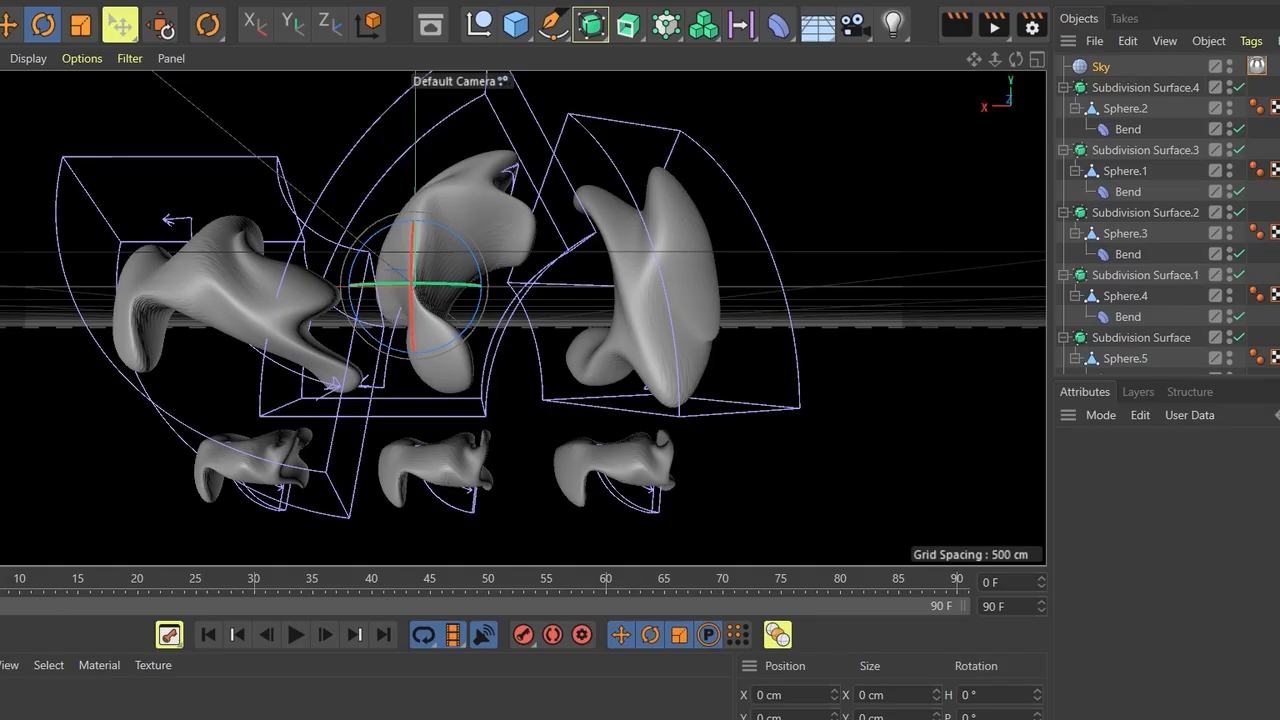
click(1, 665)
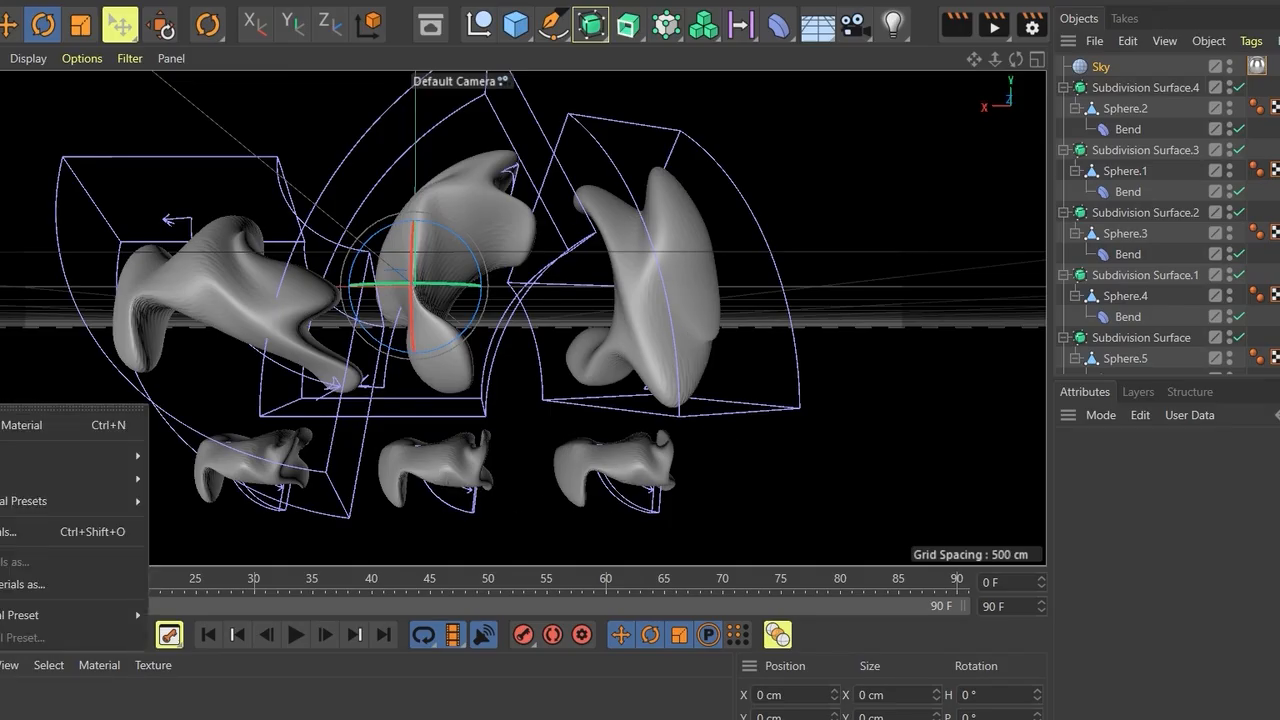
click(5, 428)
double_click(3, 702)
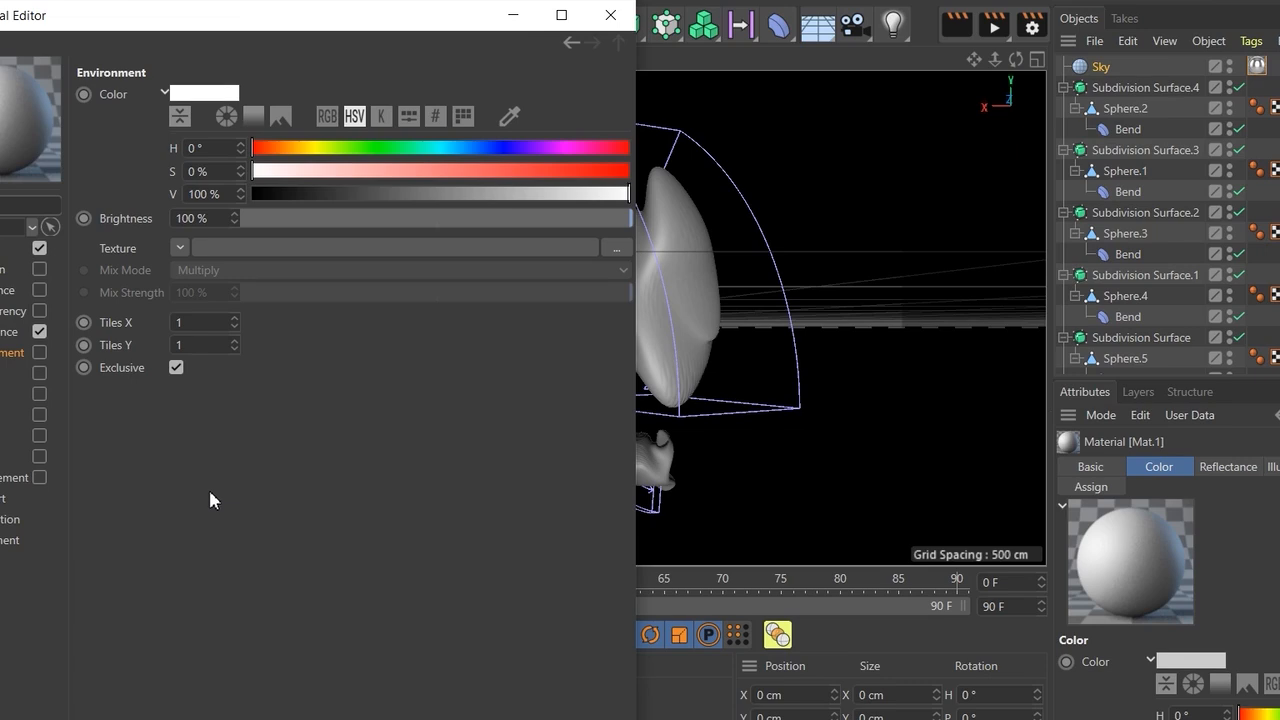
click(3, 248)
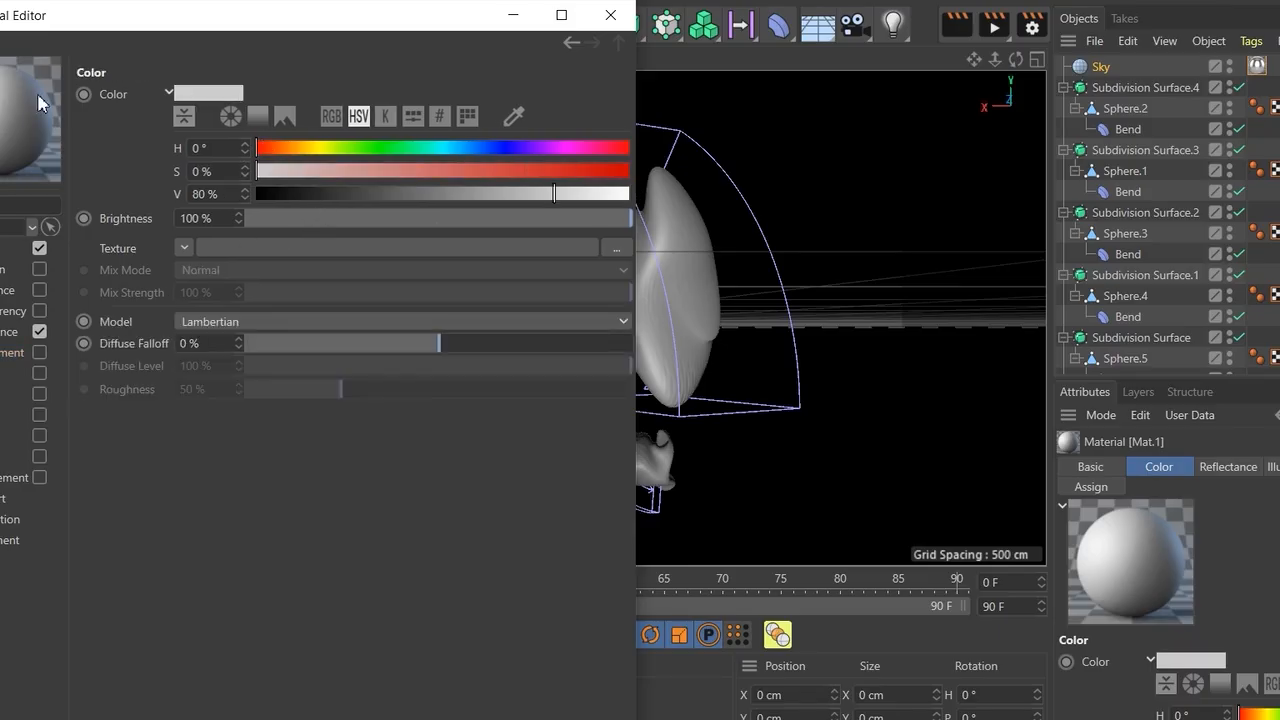
drag(268, 150, 597, 157)
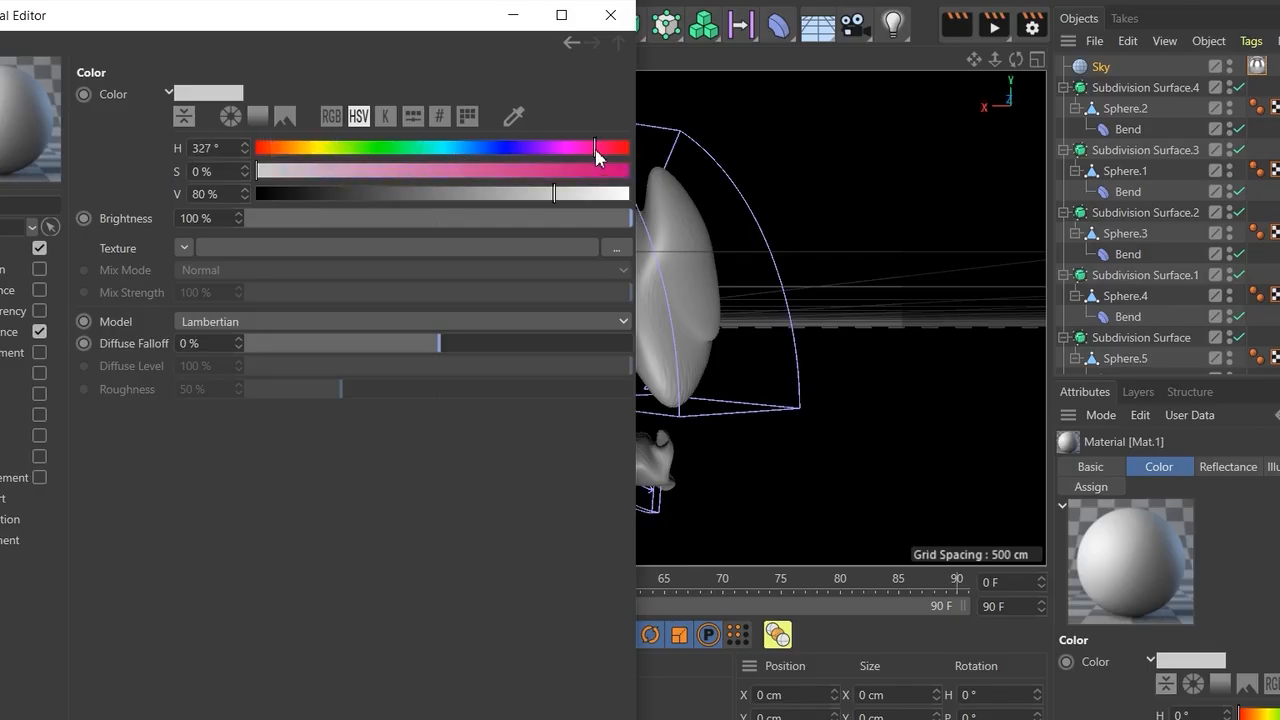
drag(420, 171, 406, 200)
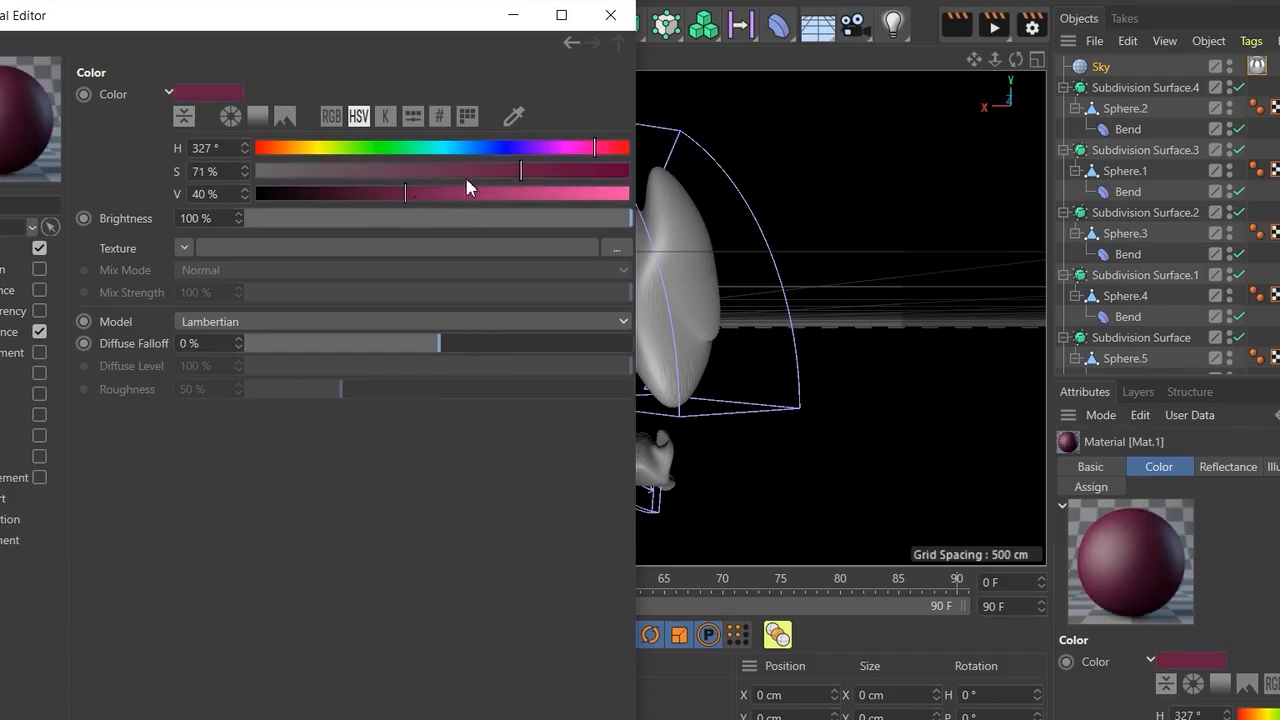
Set the burgundy material's Default Specular layer to GGX with 11% roughness and 15% reflection strength, and close the Material Editor
click(37, 337)
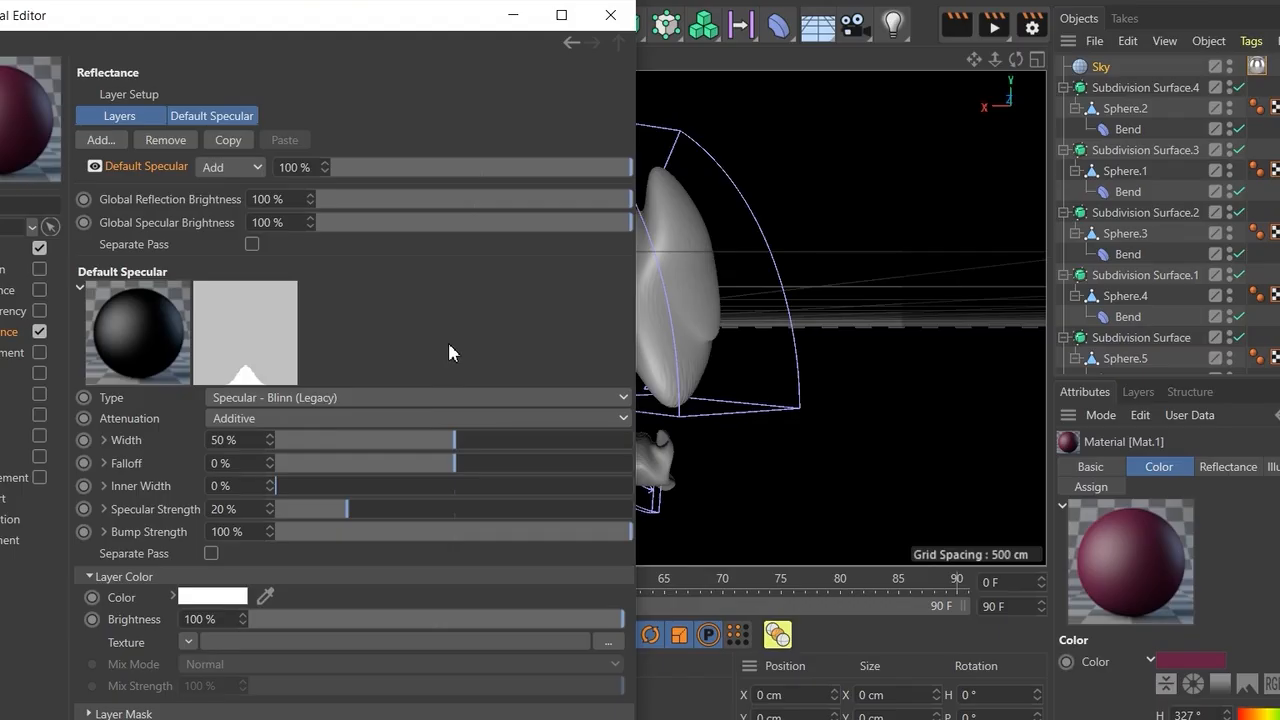
click(380, 399)
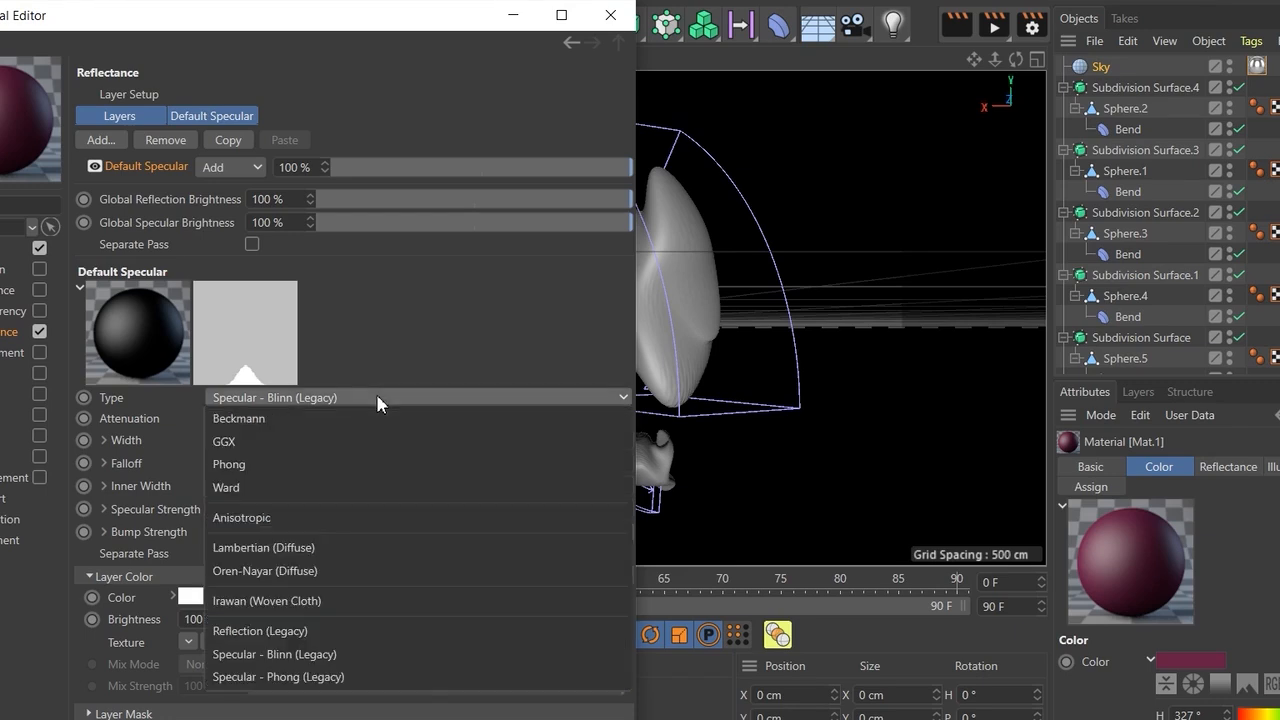
click(366, 451)
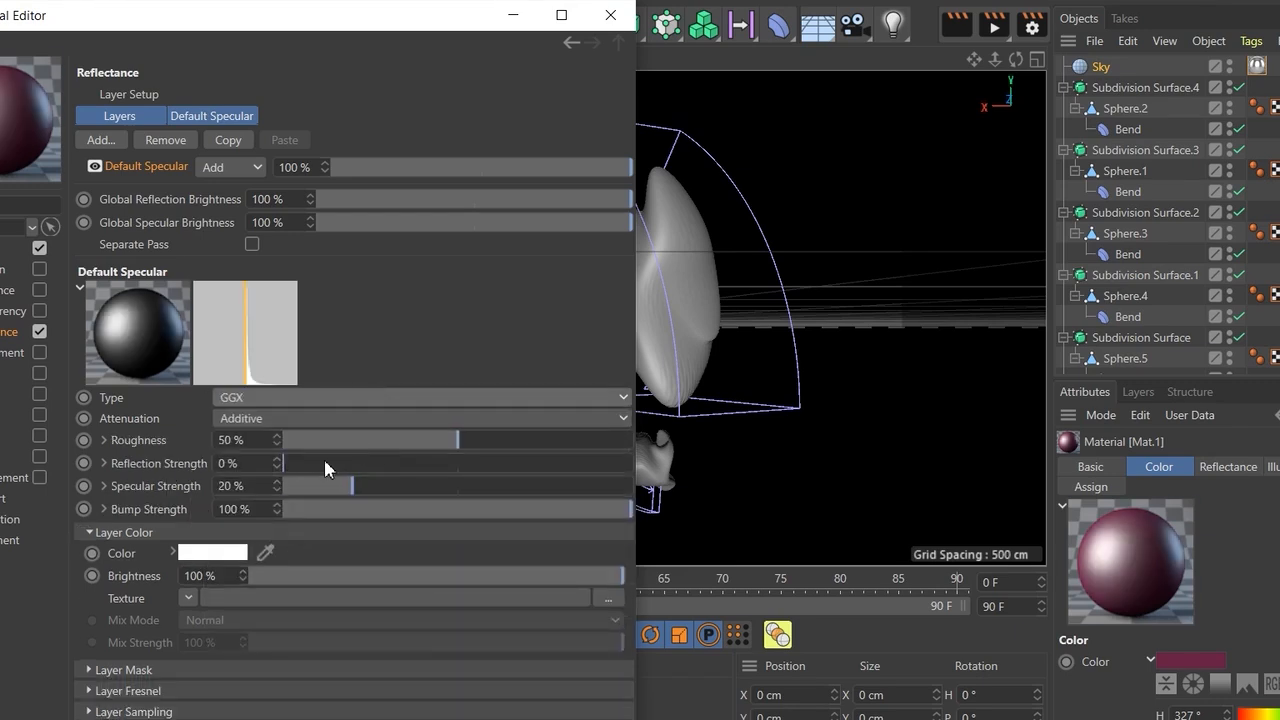
click(342, 448)
drag(340, 450, 322, 451)
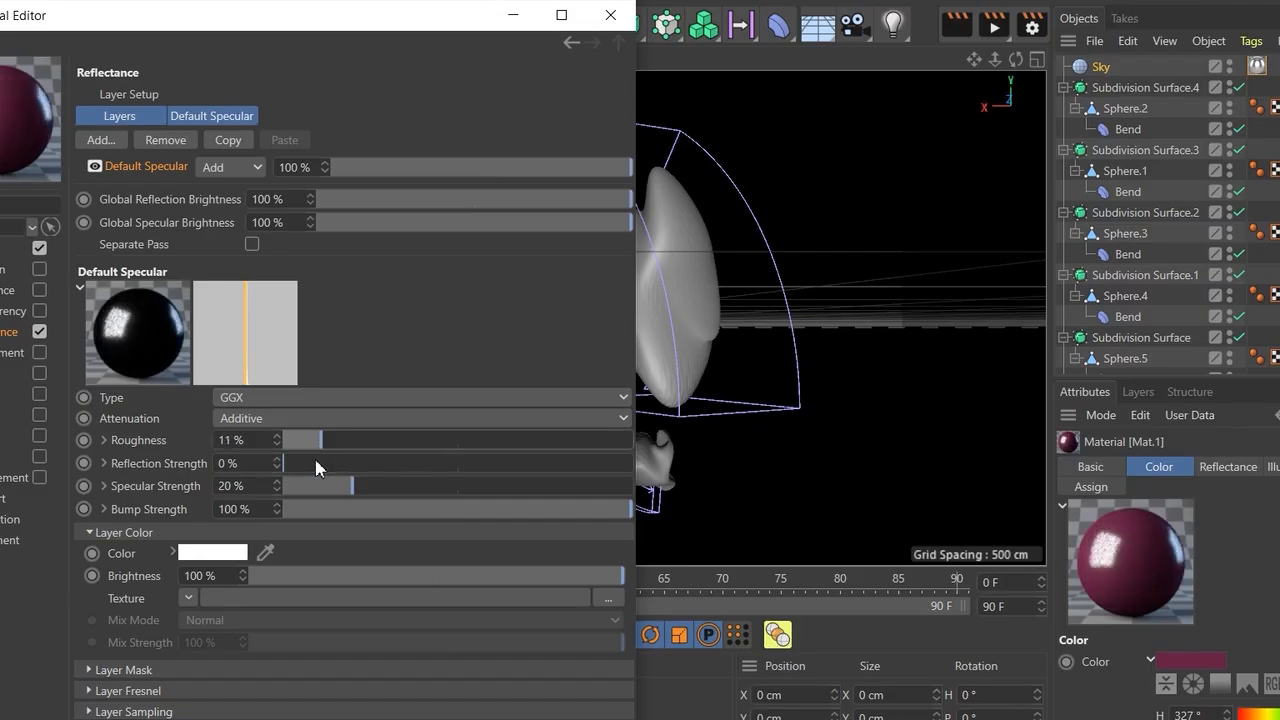
click(315, 463)
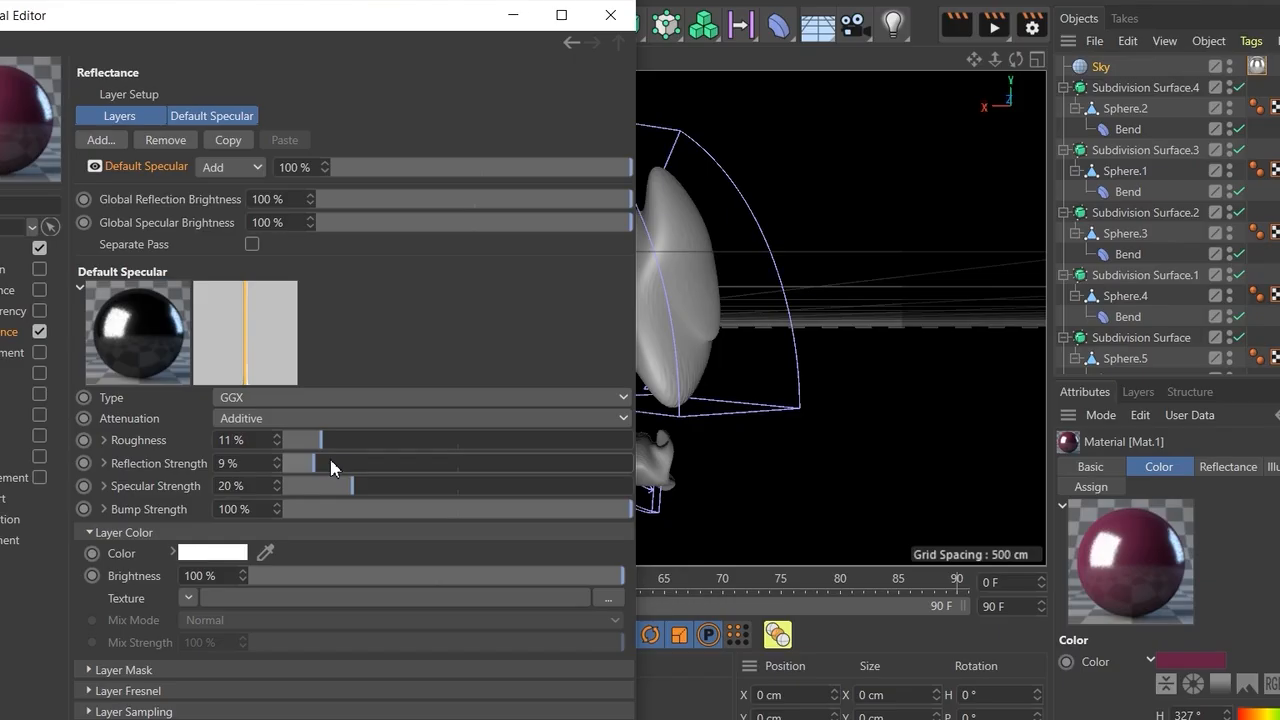
click(331, 466)
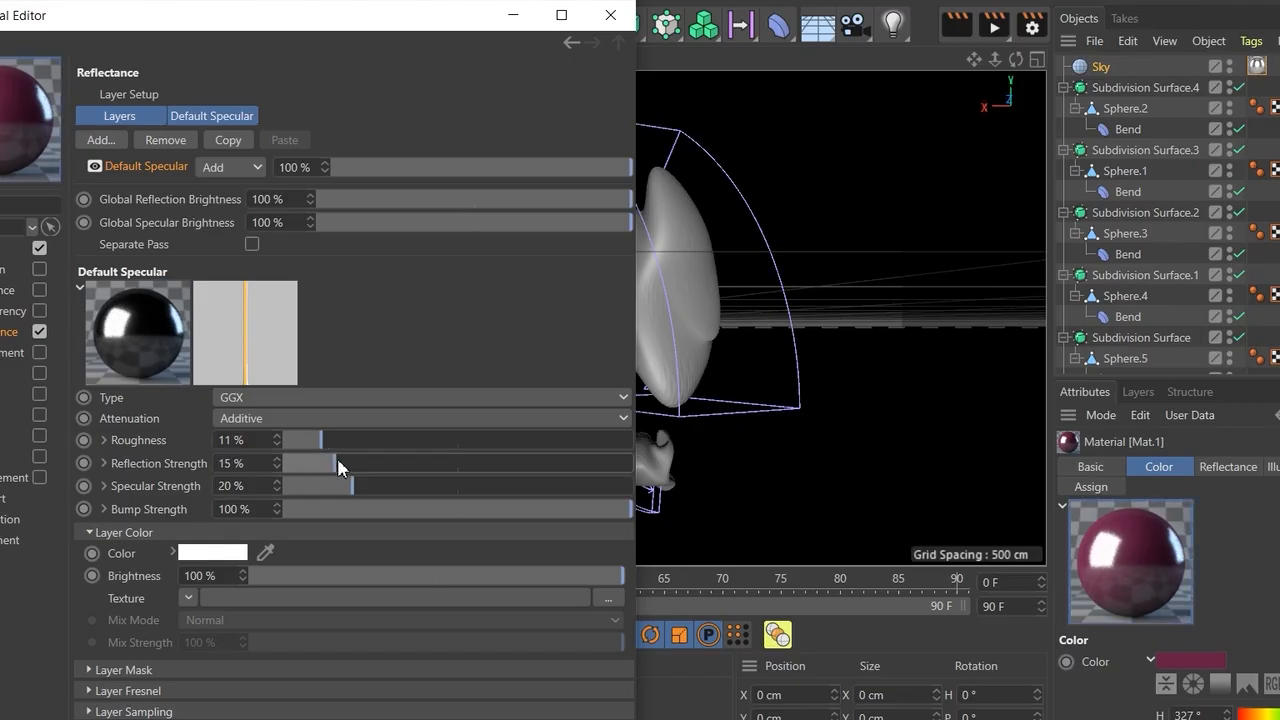
click(617, 17)
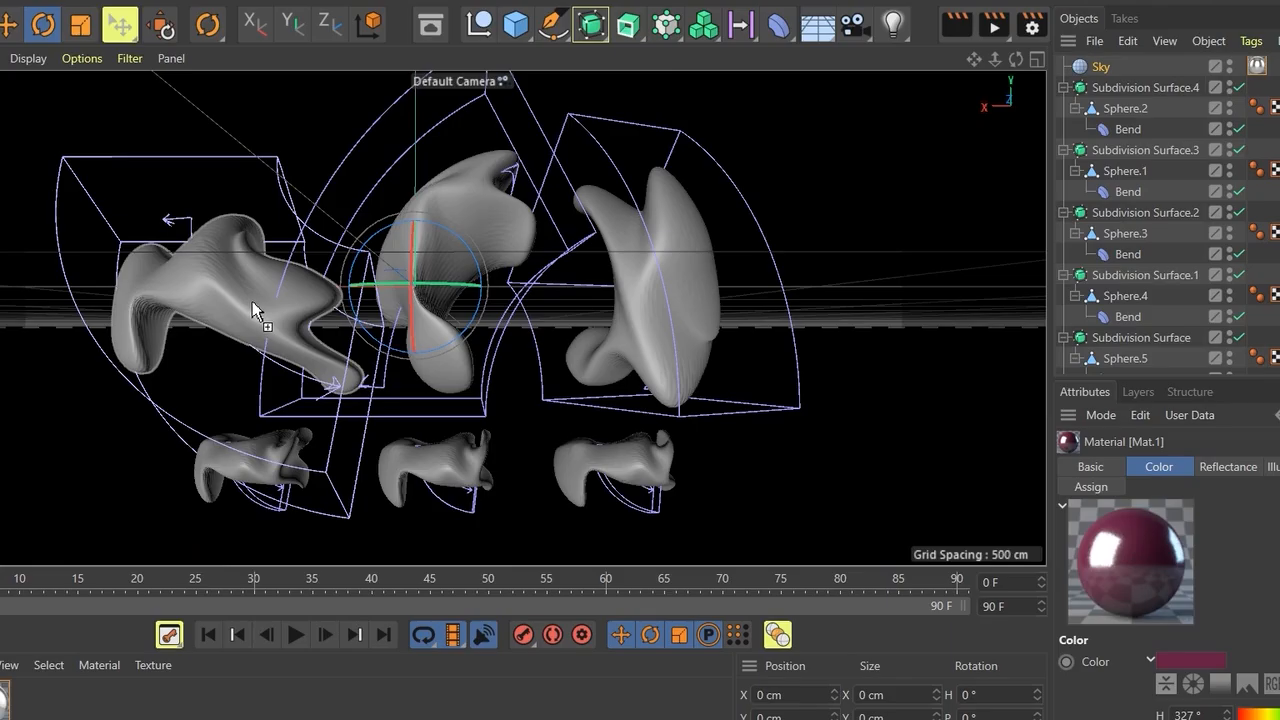
Apply the burgundy material Mat.1 to the three large shapes and render the current view
drag(252, 301, 252, 301)
drag(370, 385, 440, 254)
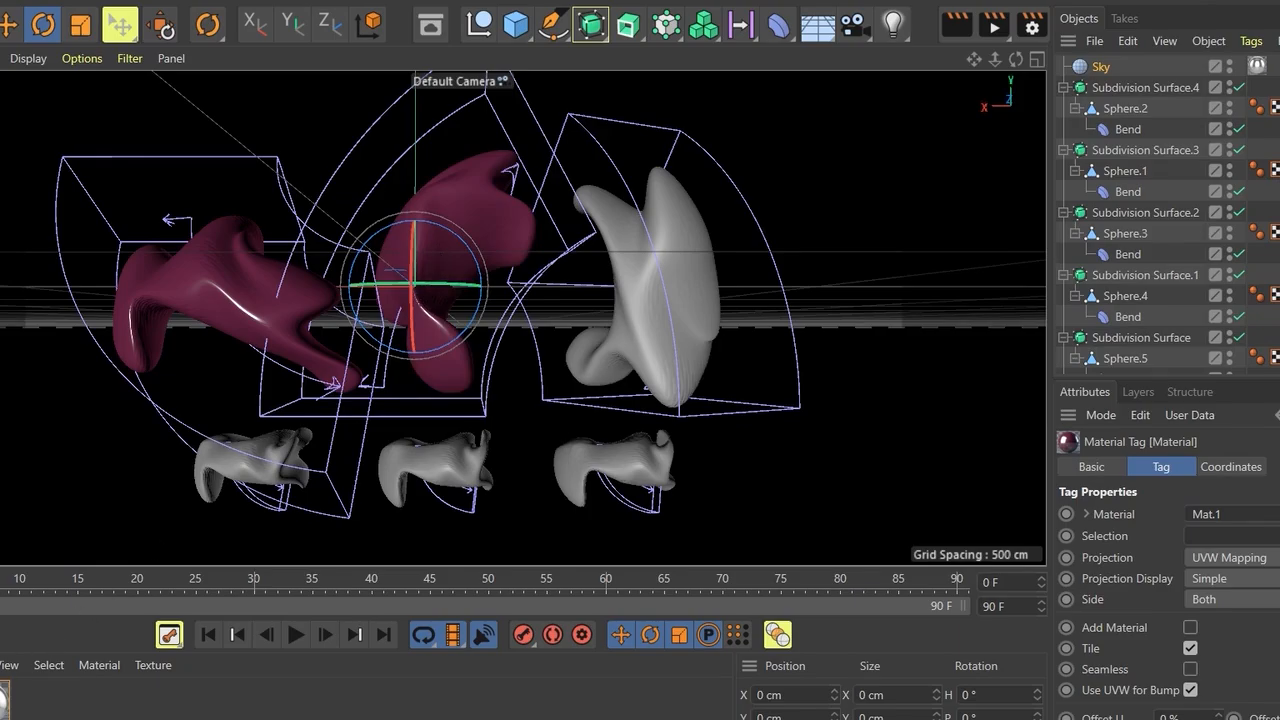
drag(578, 365, 680, 297)
click(963, 36)
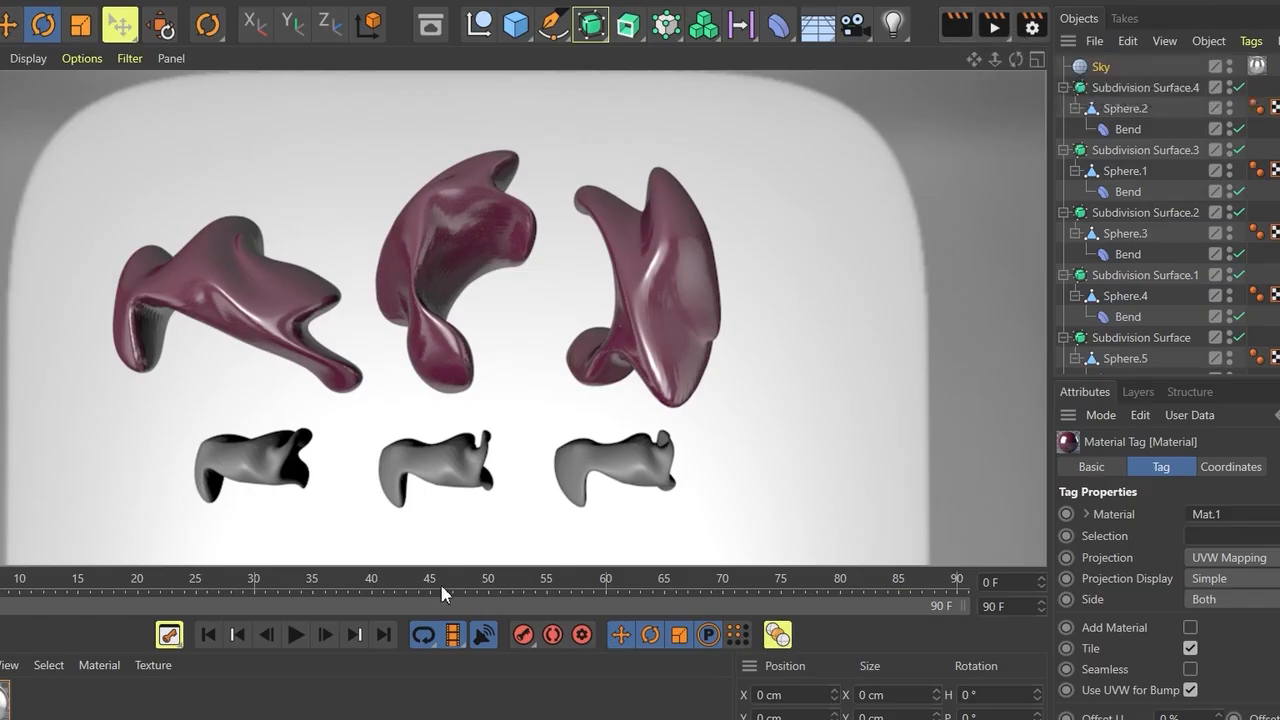
click(306, 716)
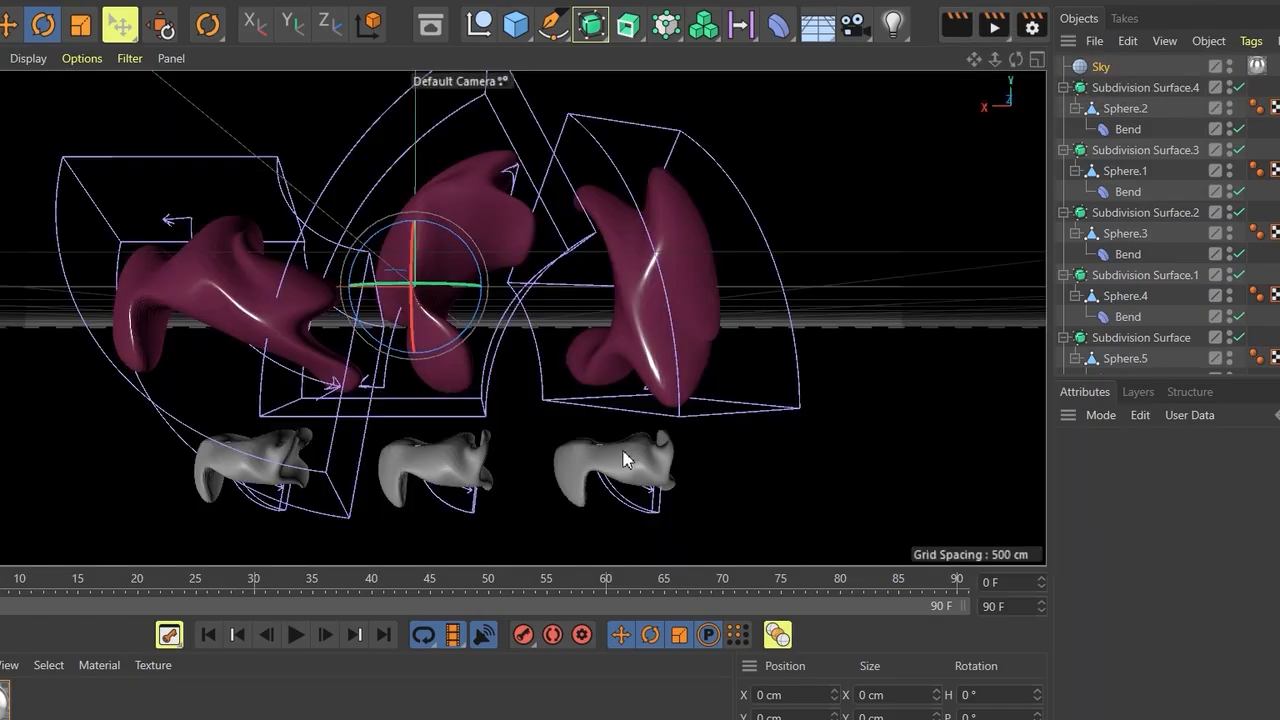
Create a third material, turn off its Reflectance channel and enable Transparency with the Glass refraction preset
click(0, 665)
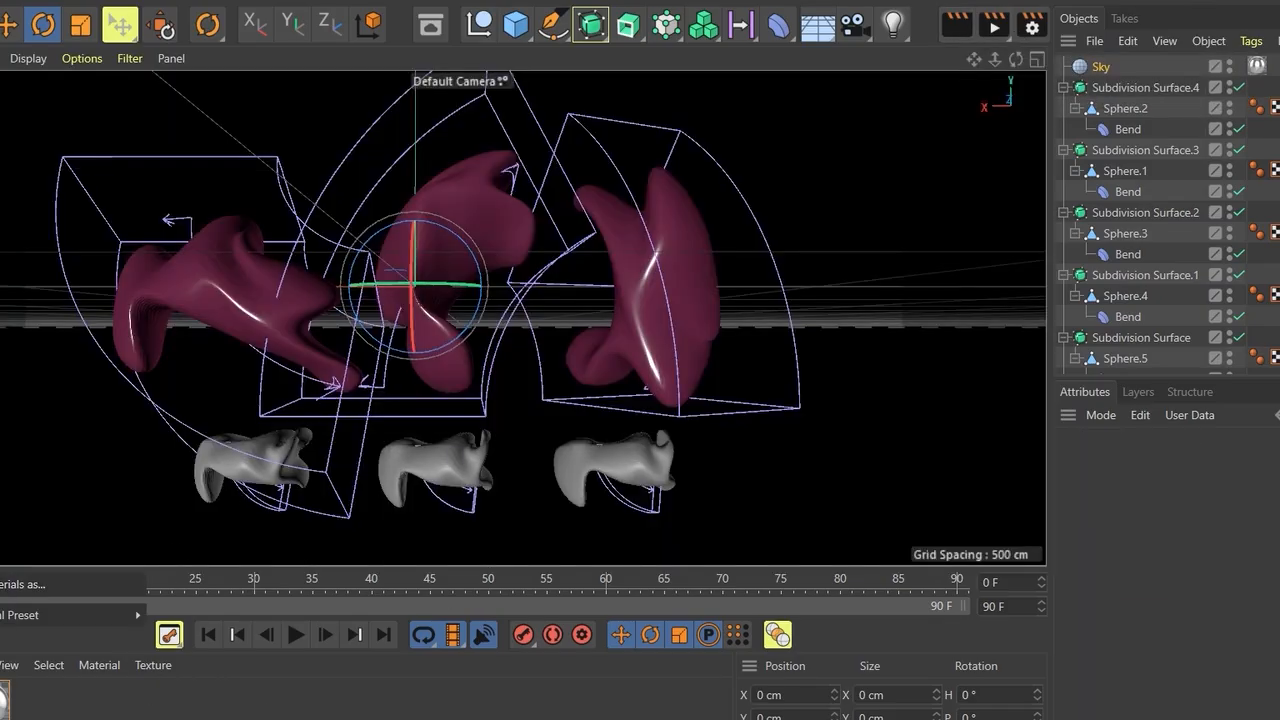
click(3, 425)
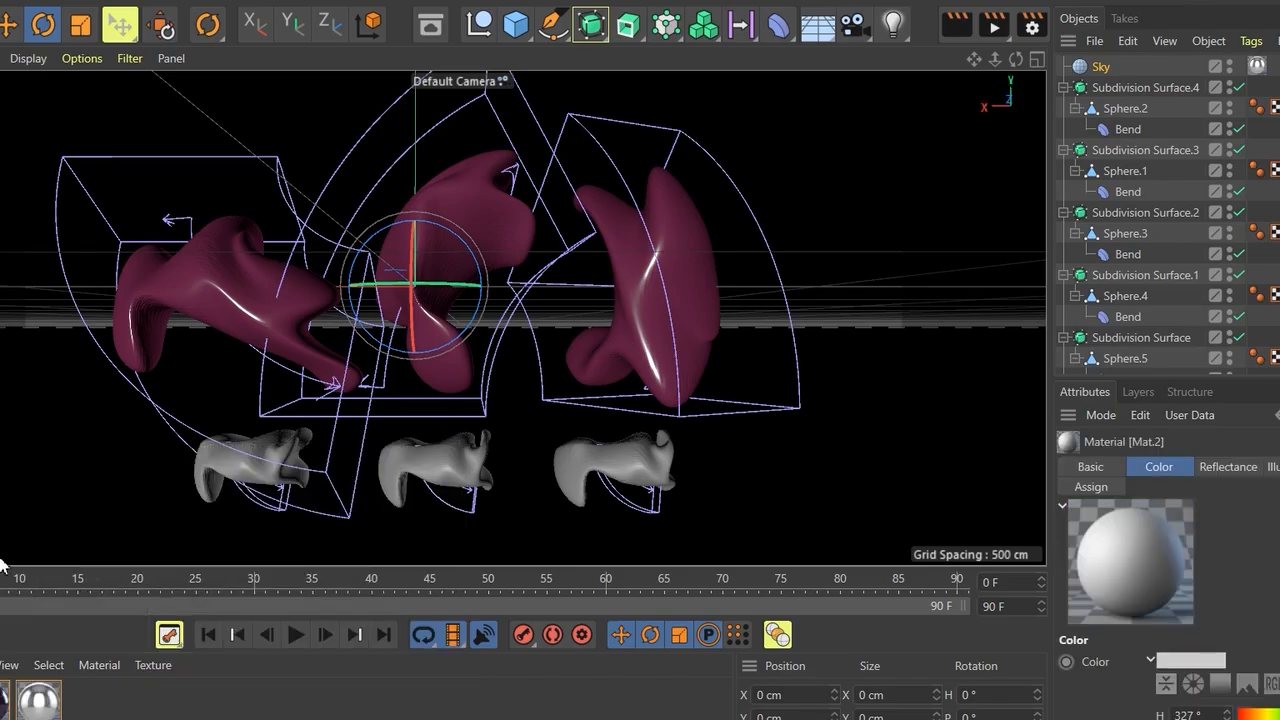
double_click(0, 700)
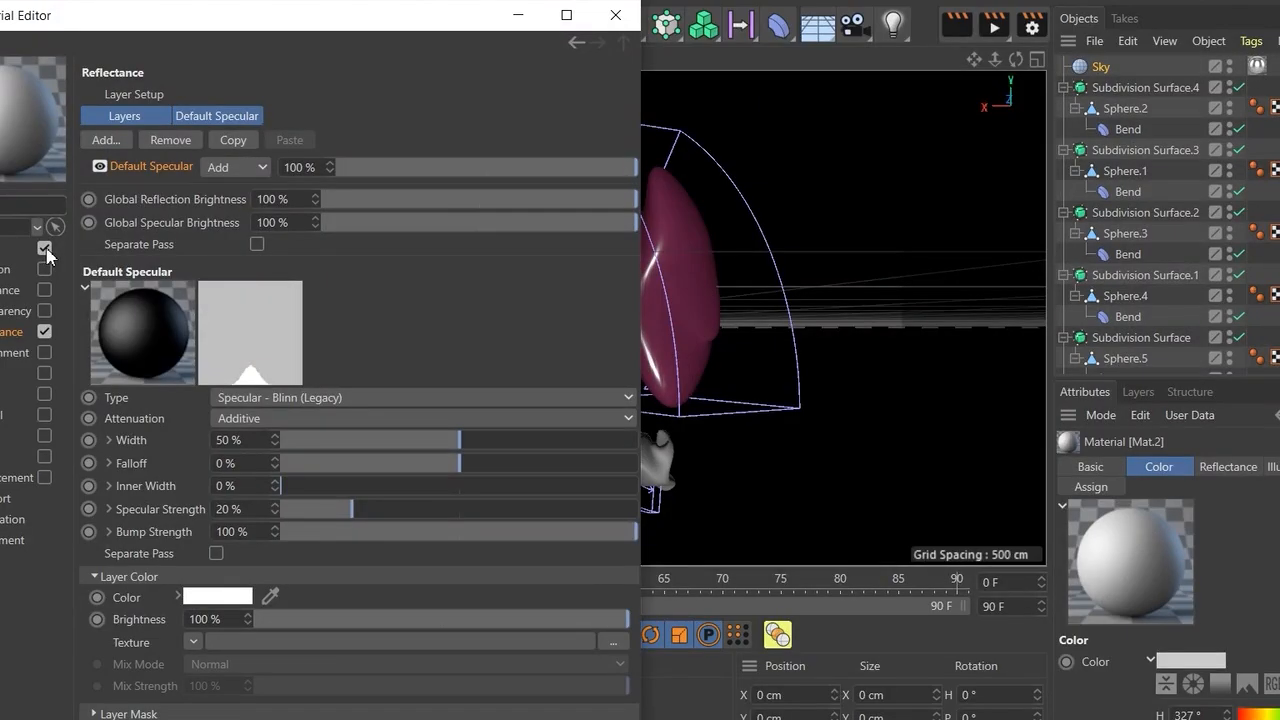
click(44, 332)
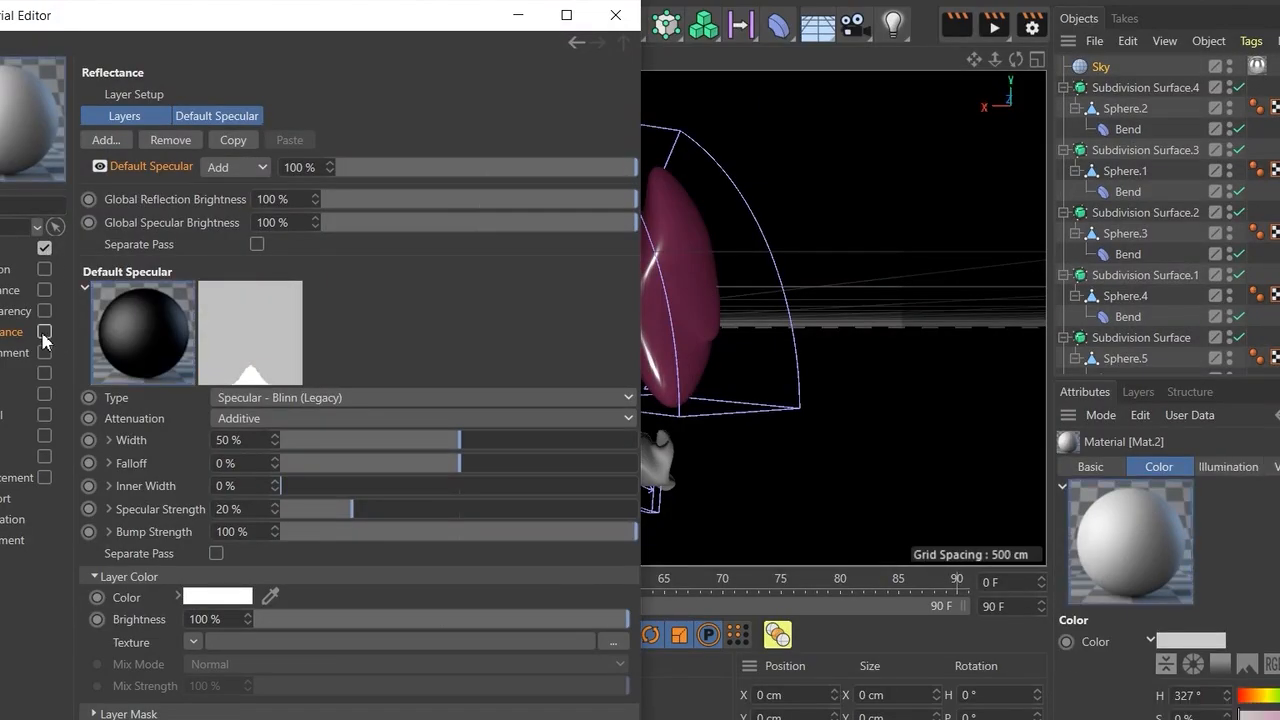
click(44, 311)
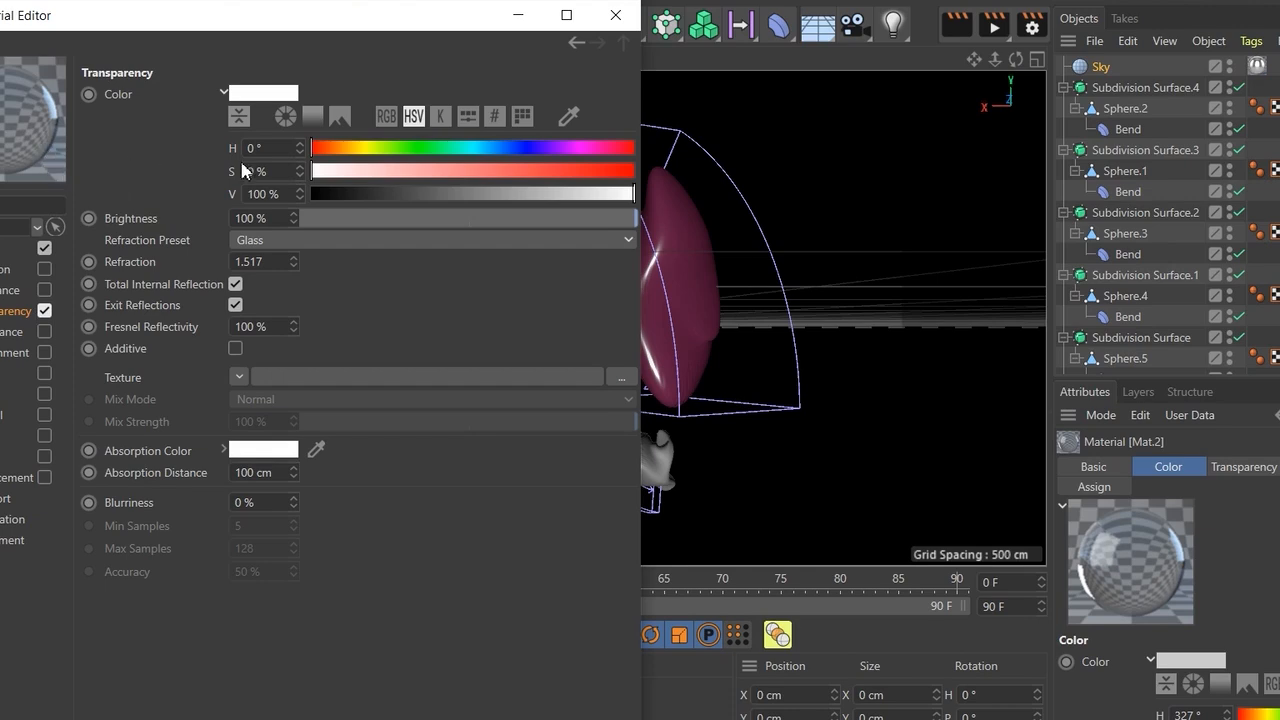
Set the glass material's Transparency color to H 276°, S 17% and V 100%, and close the Material Editor
click(483, 171)
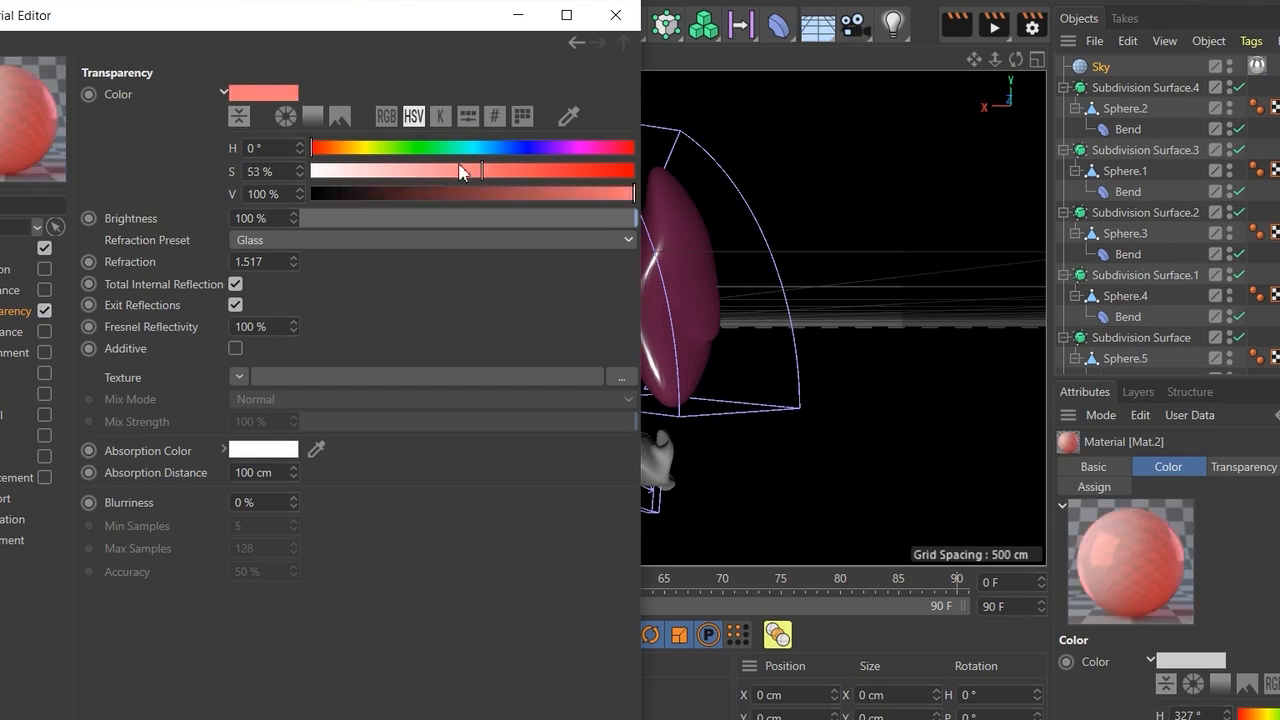
click(444, 171)
drag(418, 148, 558, 155)
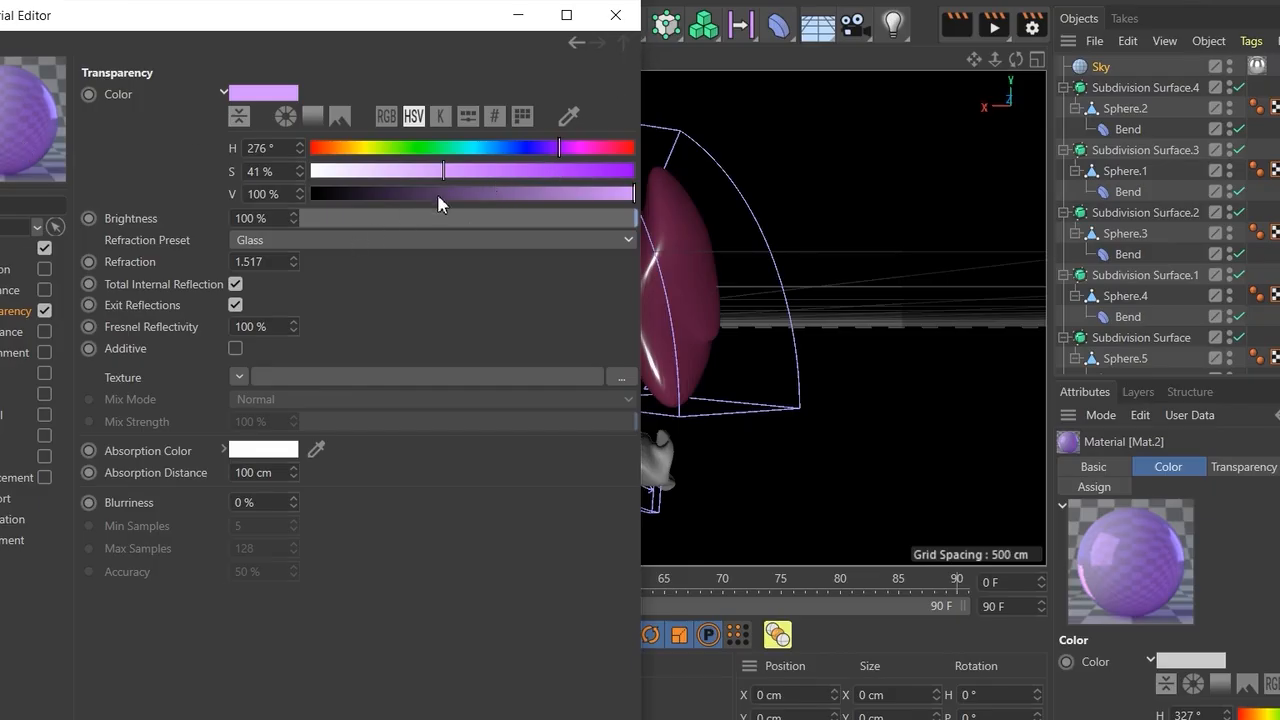
drag(442, 176, 366, 174)
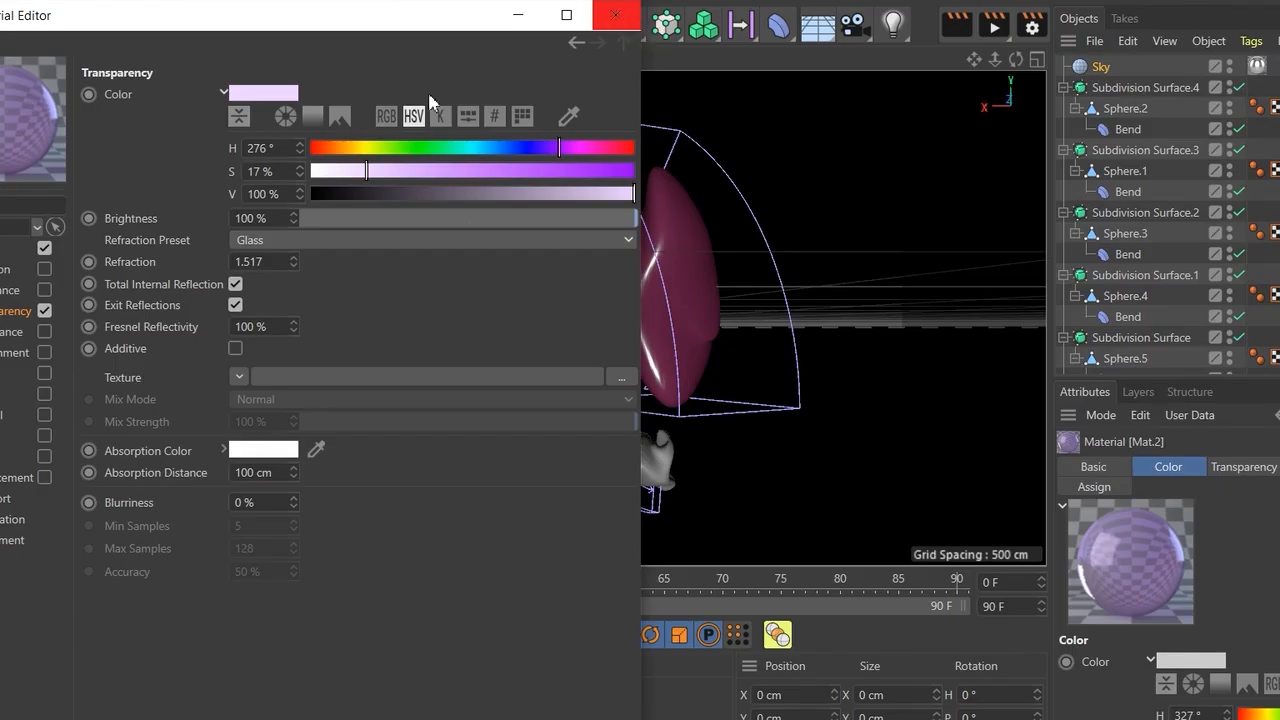
click(615, 15)
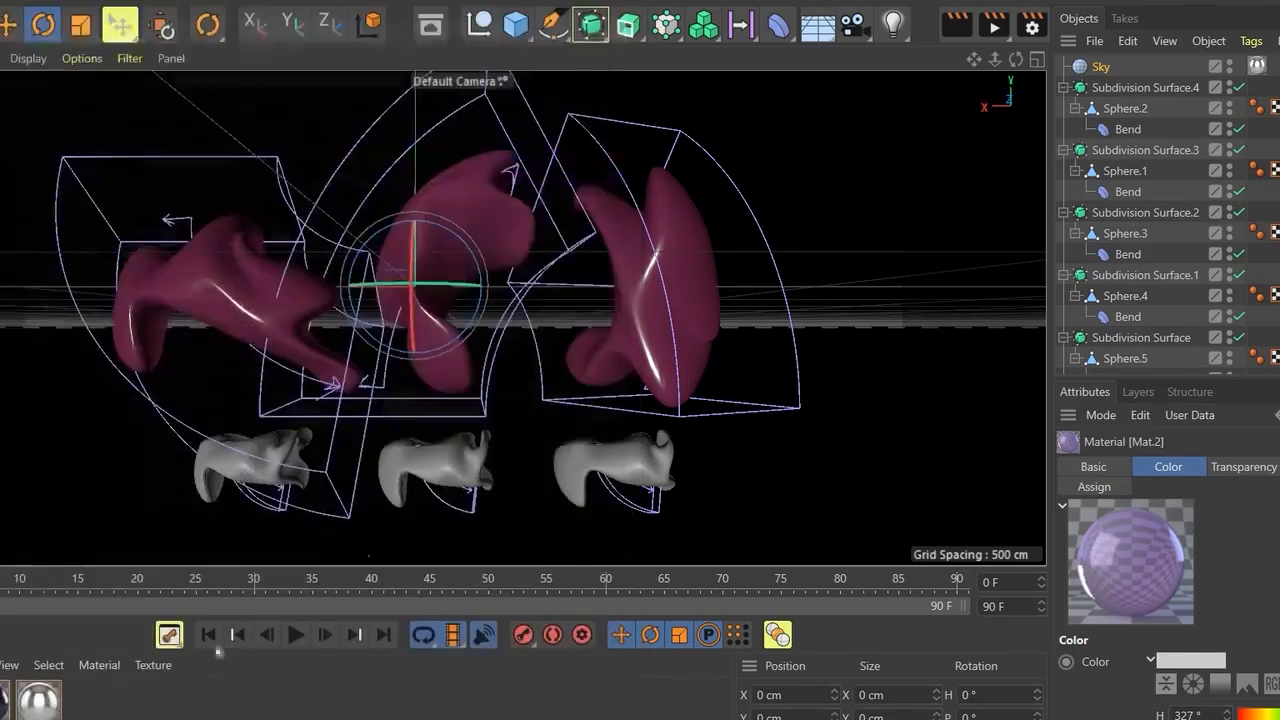
Apply the purple glass material Mat.2 to the three small shapes and render the current view
drag(126, 572, 248, 466)
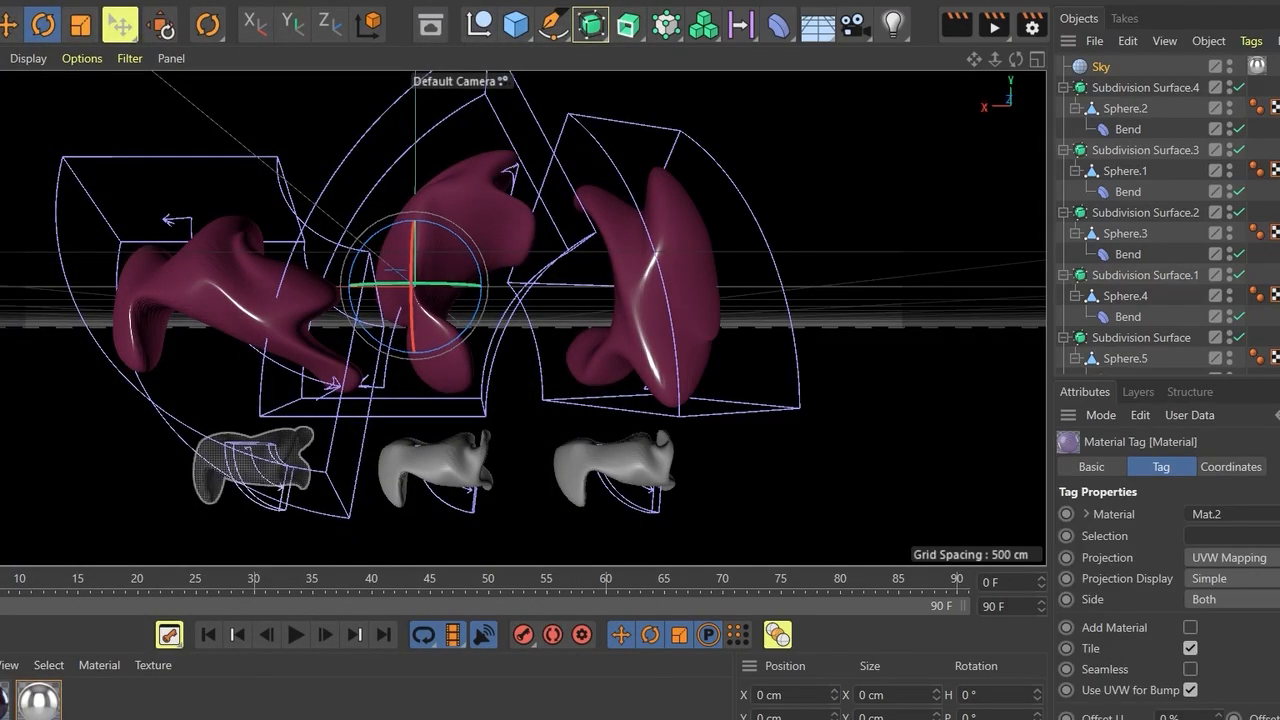
drag(317, 537, 418, 463)
drag(390, 588, 598, 471)
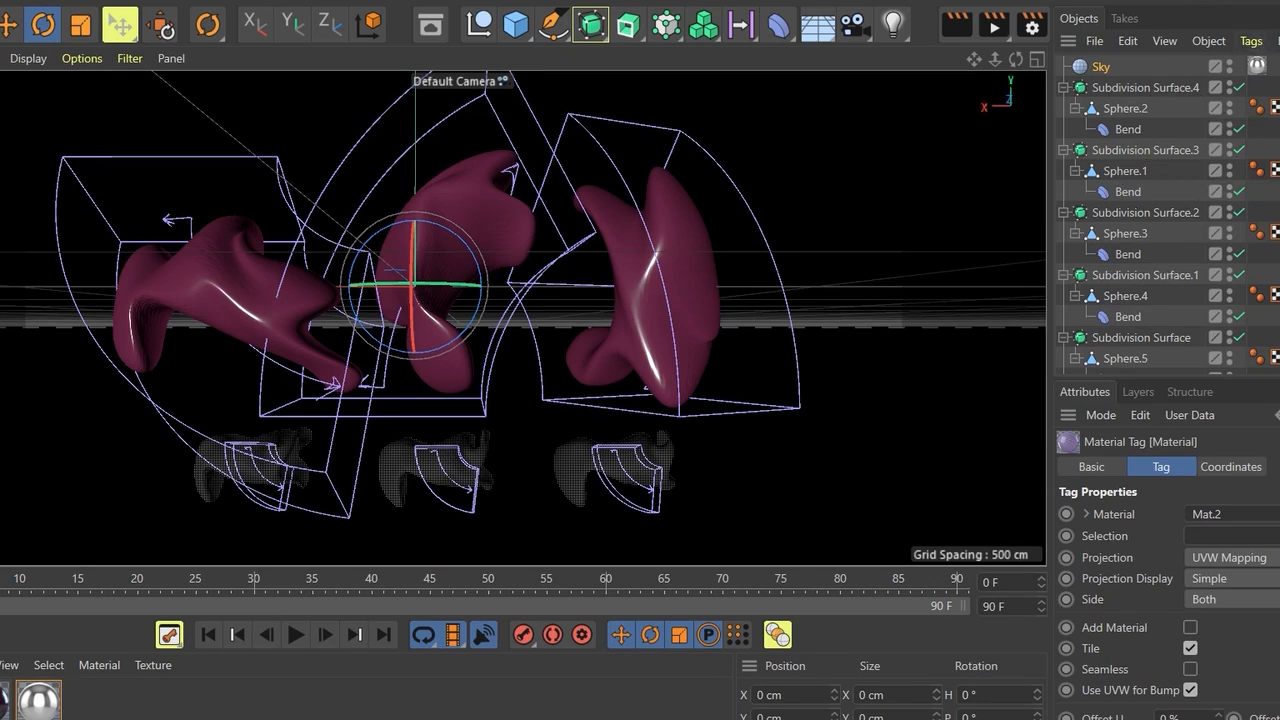
scroll(1160, 210, down, 3)
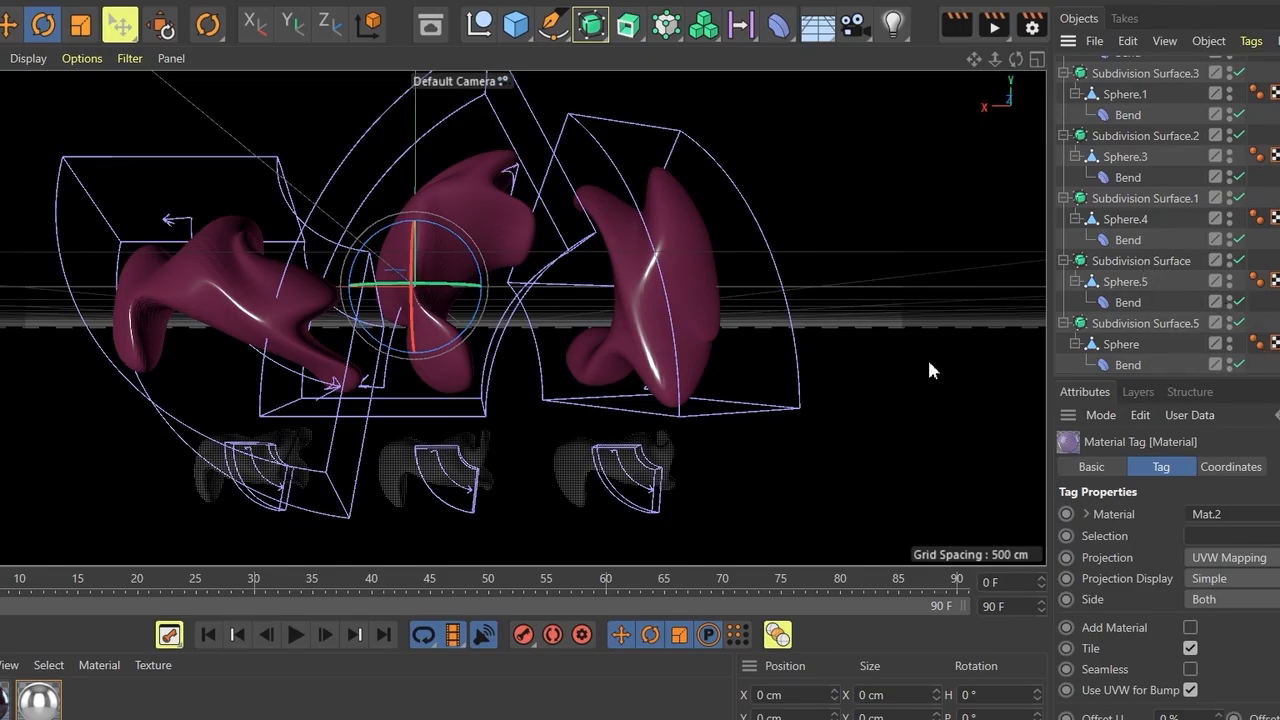
click(958, 26)
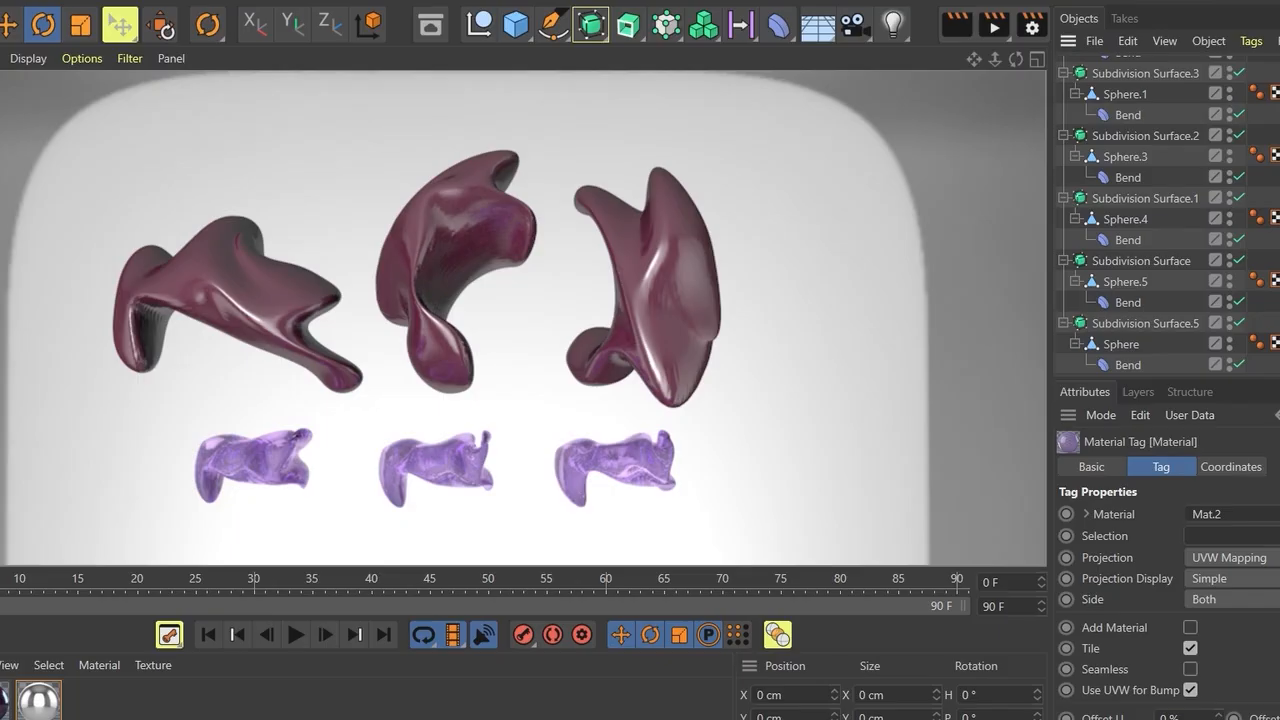
click(460, 717)
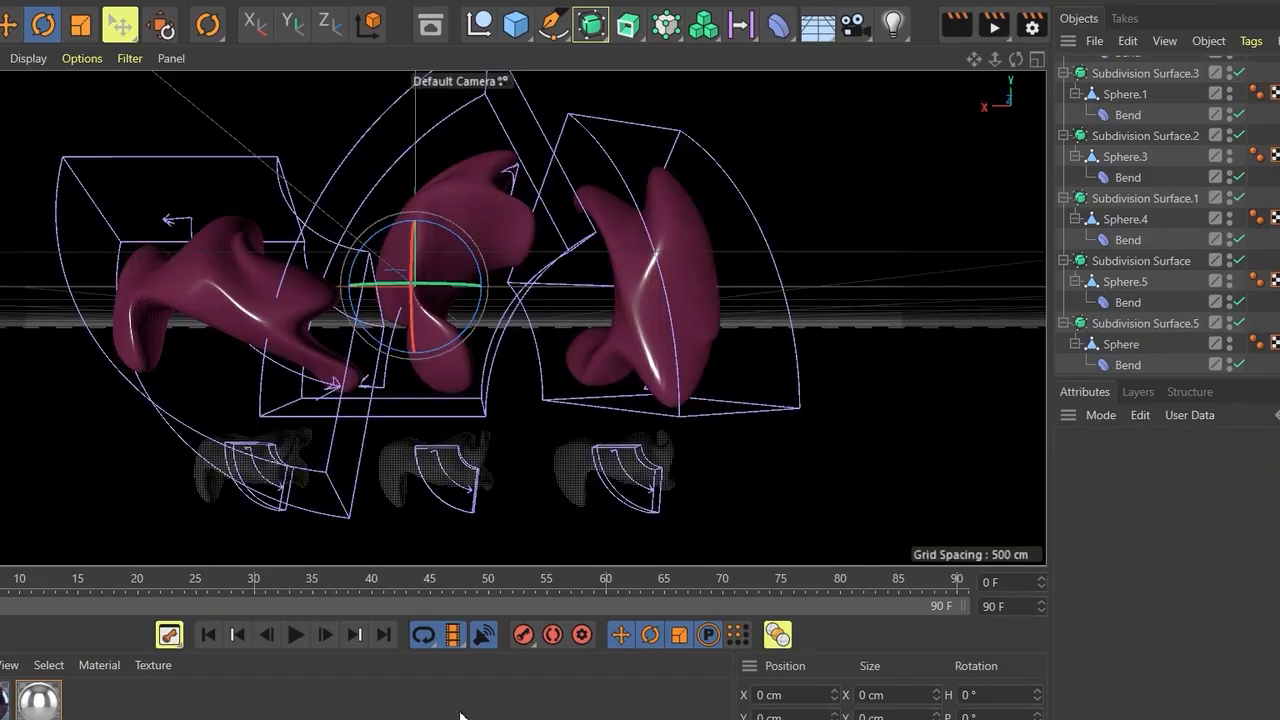
Rotate the large left shape to a new orientation
click(291, 466)
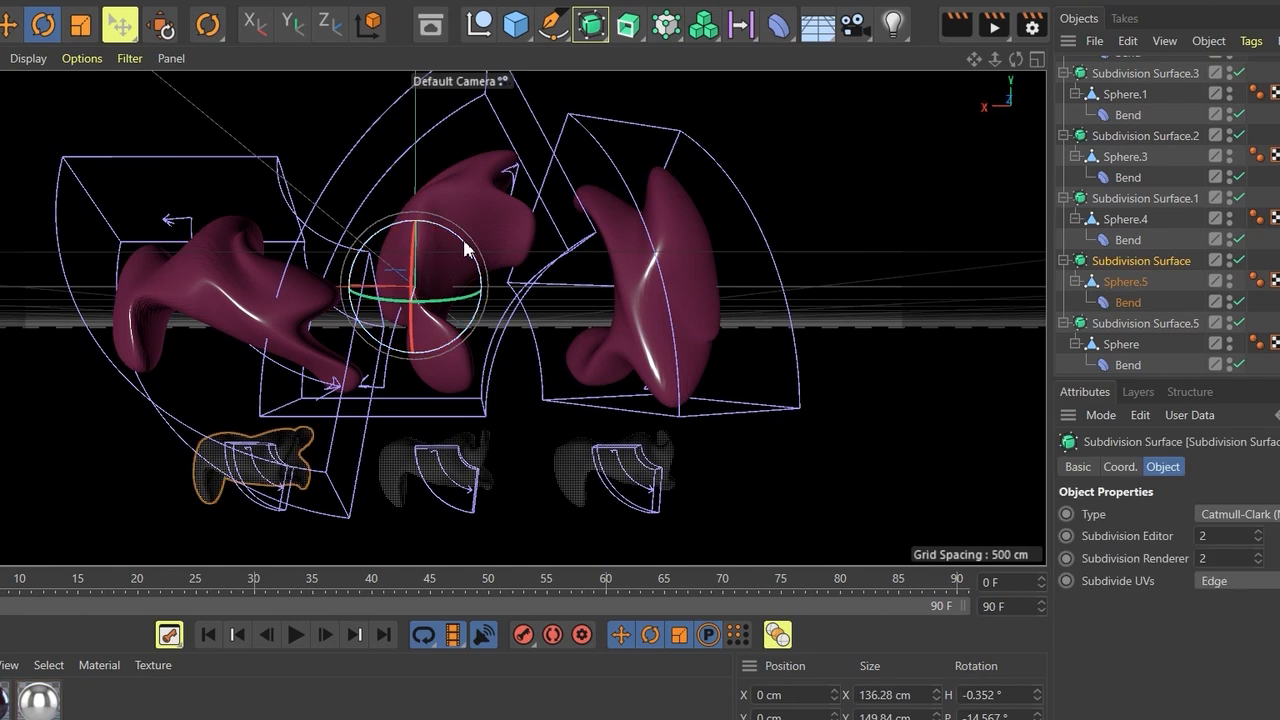
click(278, 286)
drag(414, 263, 287, 474)
Swing the leftmost small glass shape up above the large left shape and move the middle small glass shape beneath that large shape
click(287, 474)
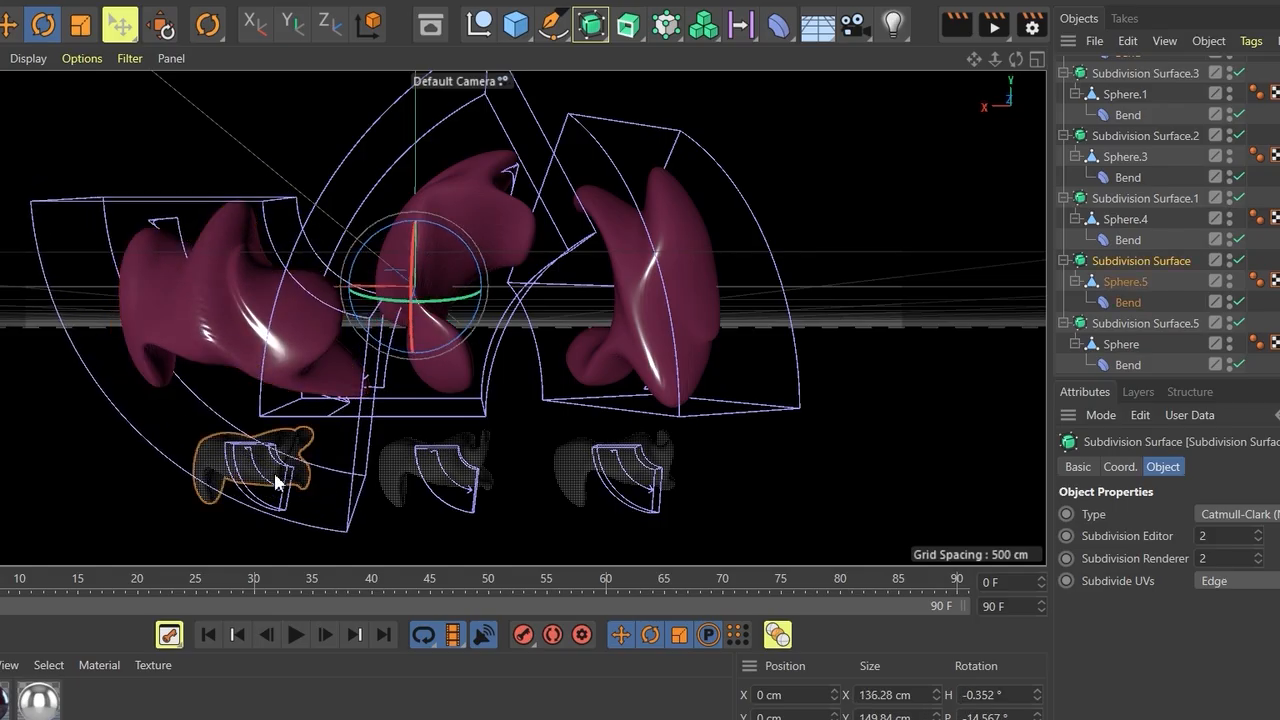
drag(360, 266, 590, 205)
drag(997, 59, 897, 83)
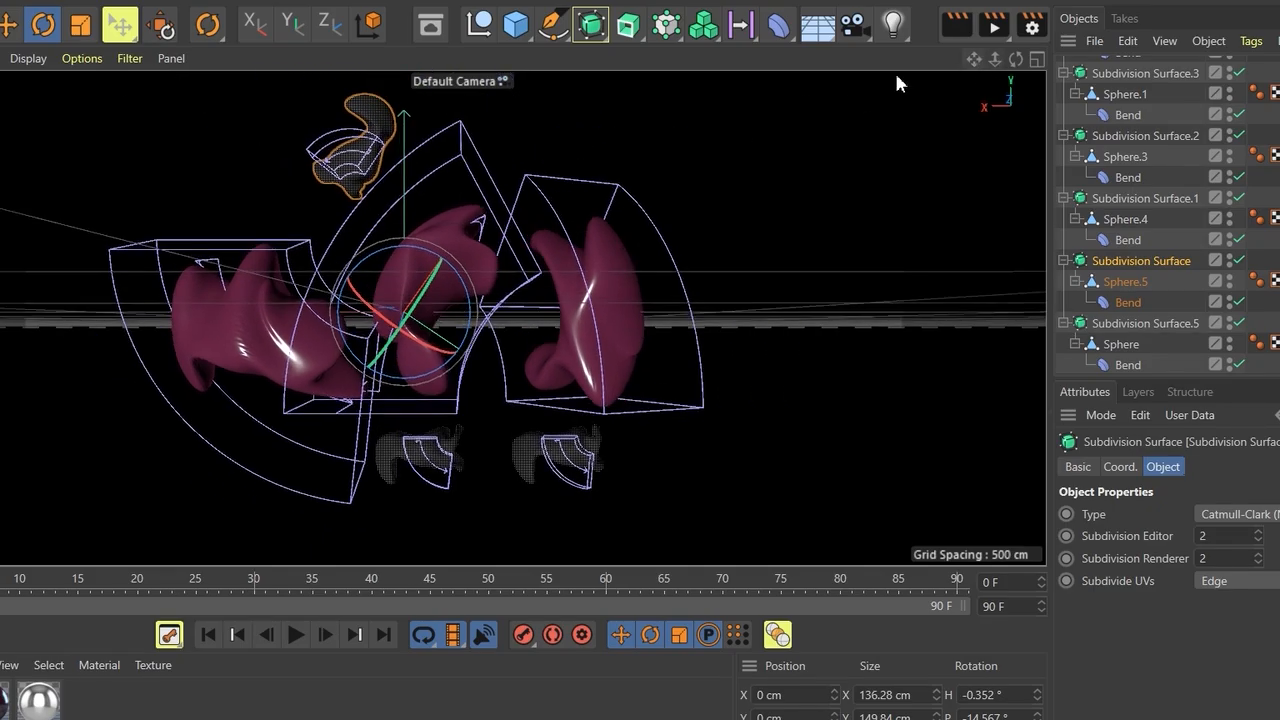
click(10, 26)
drag(445, 200, 403, 249)
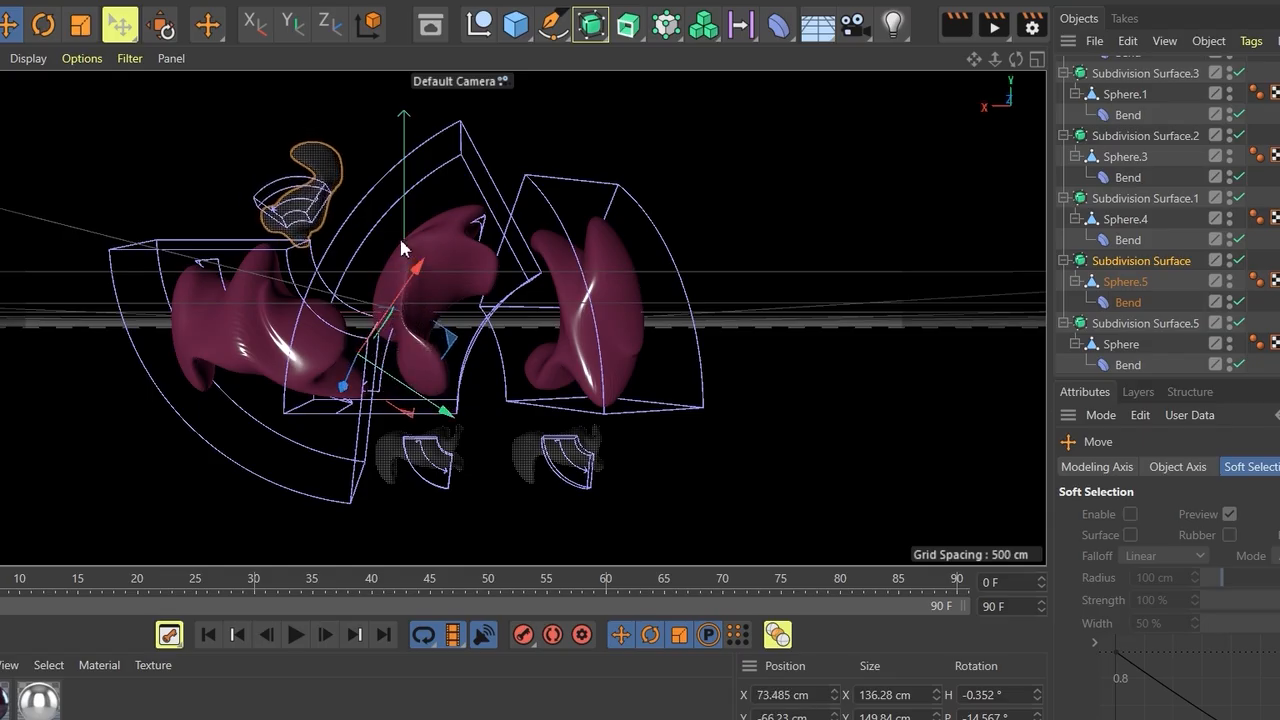
click(436, 477)
drag(430, 468, 320, 468)
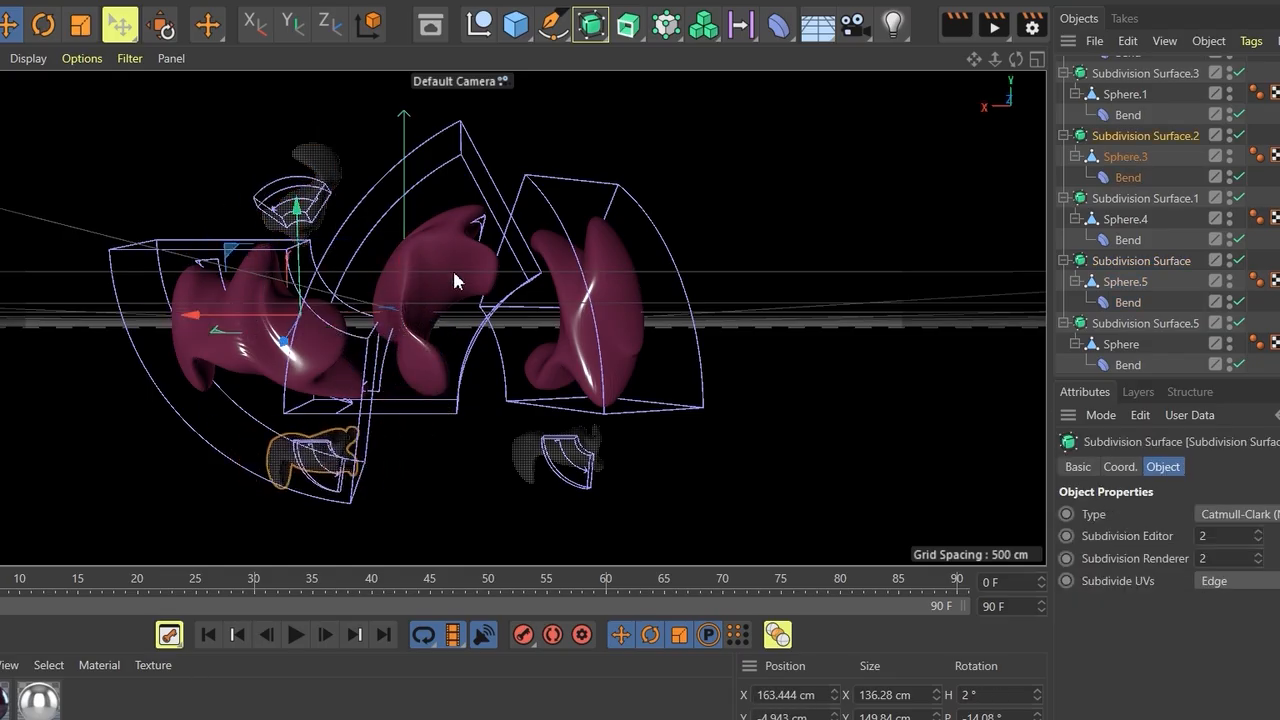
Rotate the large middle shape to a heading of about -24.6° and turn the large right shape
click(455, 280)
click(42, 25)
drag(445, 314, 380, 306)
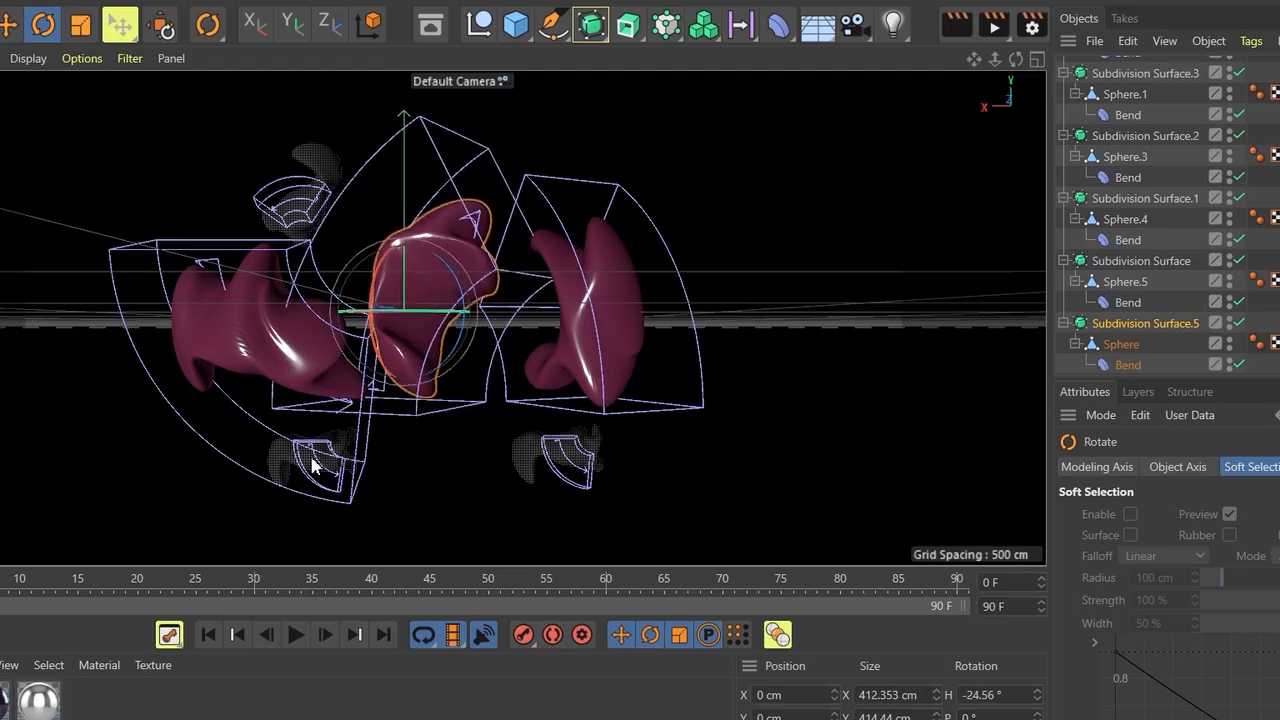
click(619, 343)
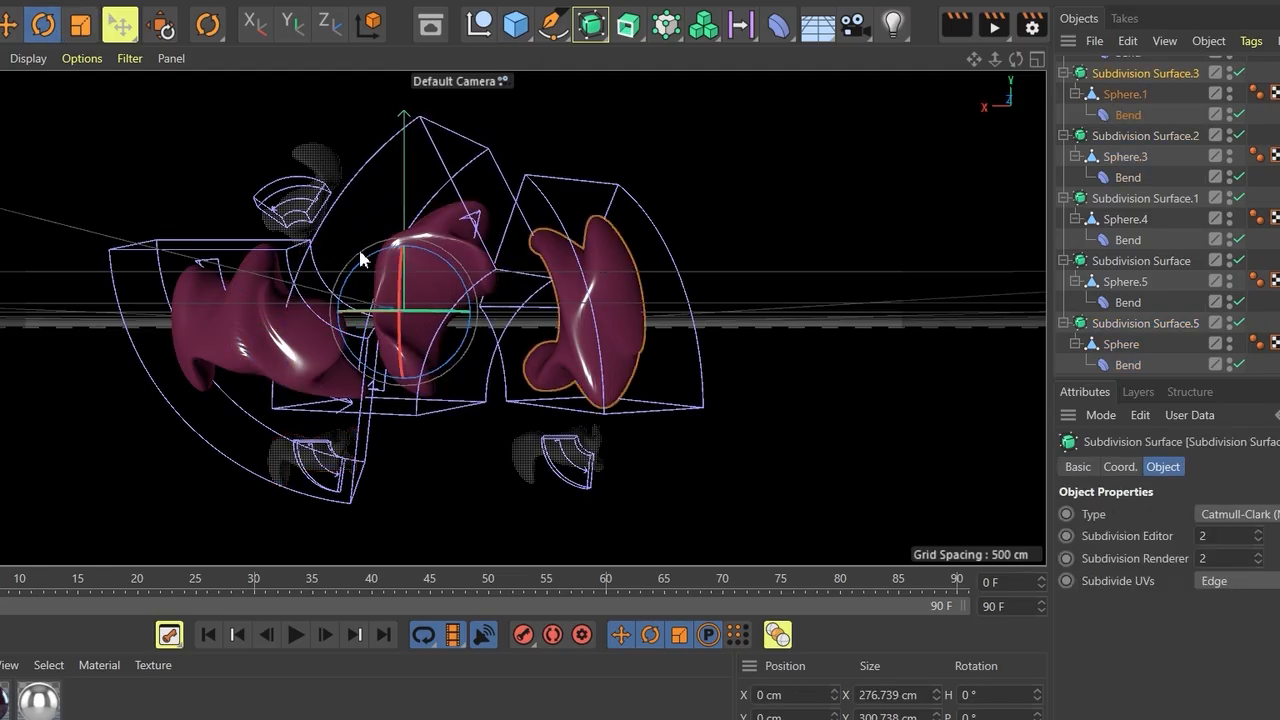
drag(406, 294, 716, 255)
View the shapes from another side and tilt the large middle shape
mouse_move(545, 443)
mouse_down()
mouse_move(494, 451)
mouse_move(546, 428)
mouse_up()
drag(1016, 59, 1014, 55)
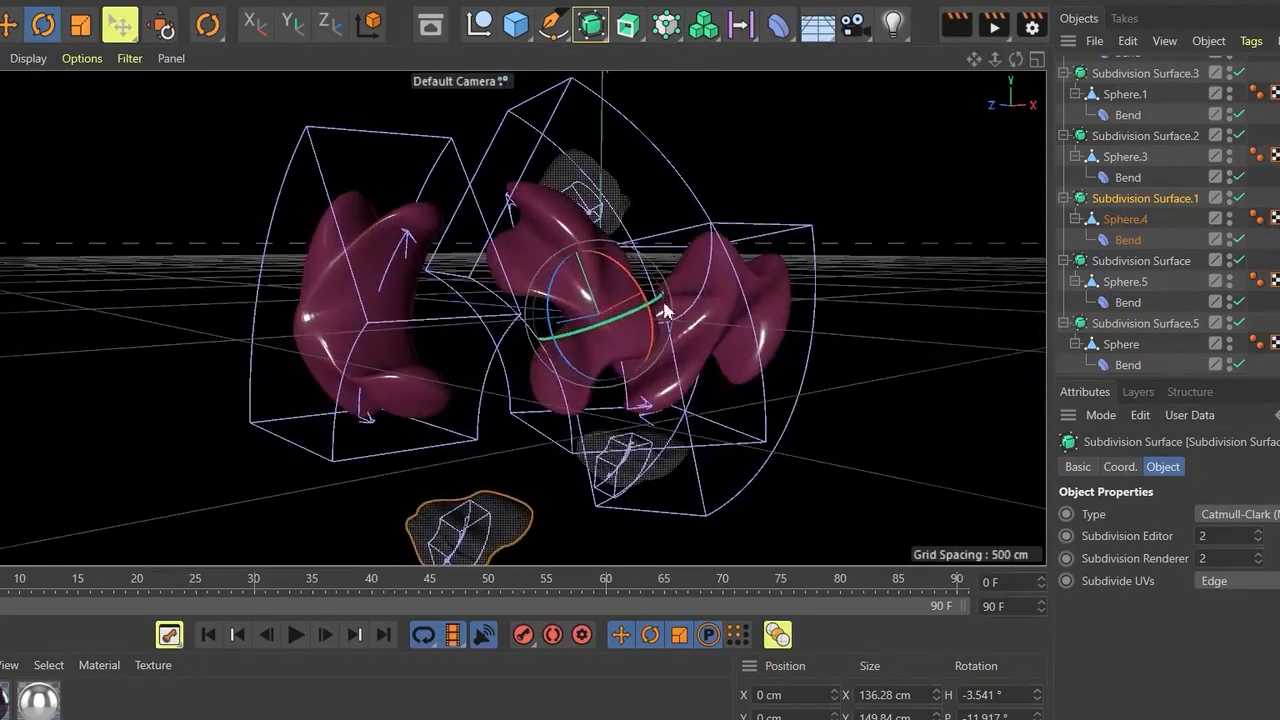
click(624, 318)
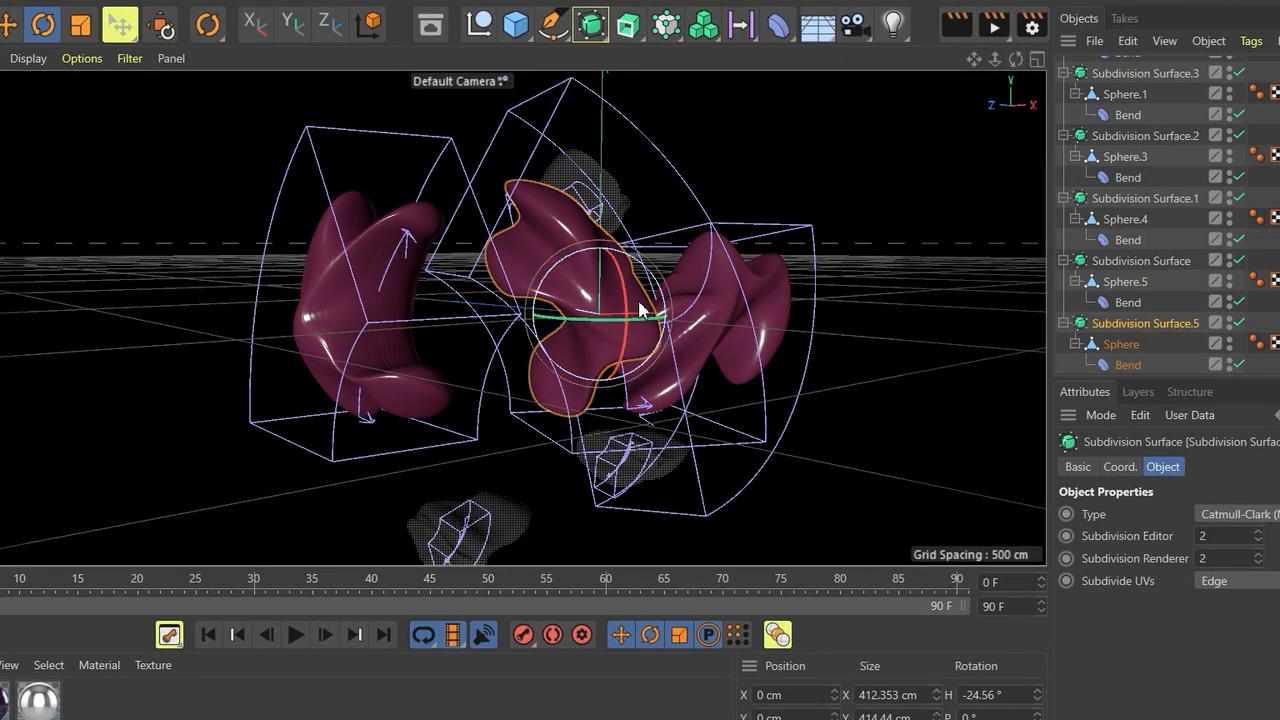
mouse_move(632, 312)
mouse_down()
mouse_move(591, 310)
mouse_move(655, 361)
mouse_move(578, 187)
mouse_move(640, 320)
mouse_up()
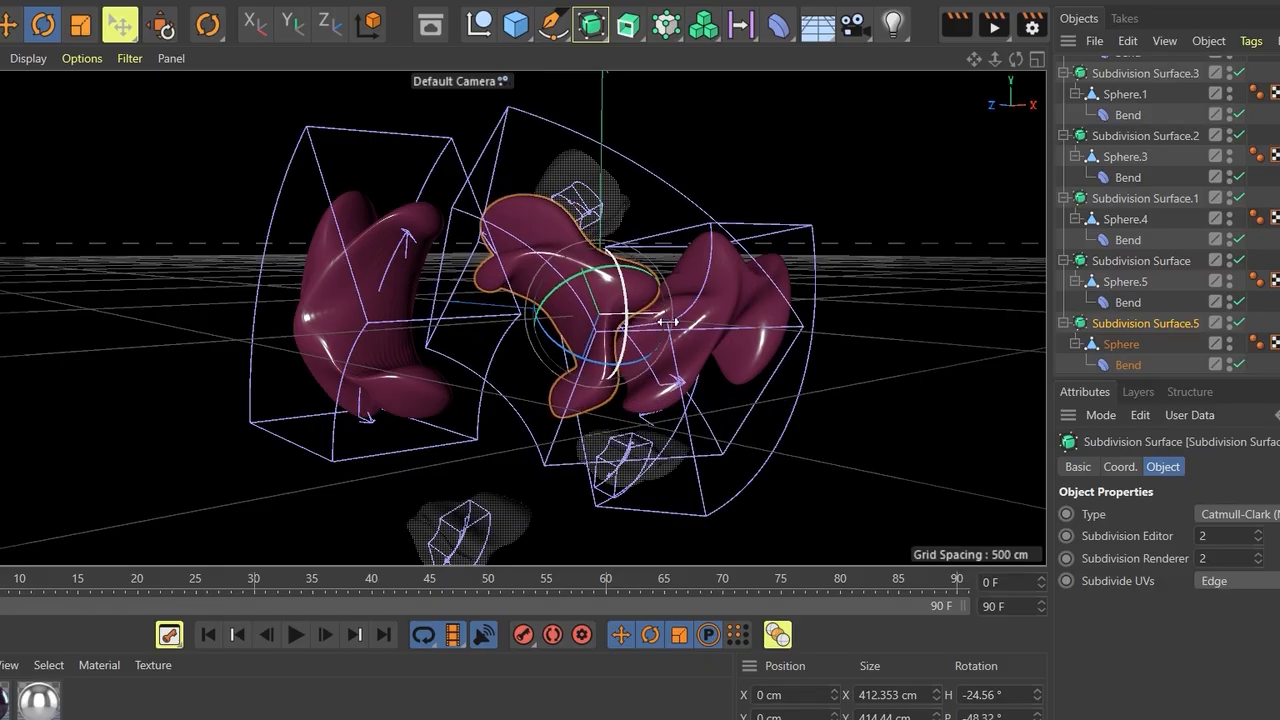
Move the large shape on the right of the view farther away from the middle shape
click(783, 338)
key(e)
drag(773, 329, 853, 336)
Rotate the small glass shape under the middle shape so it swings in front of the large right shape
click(632, 458)
key(r)
drag(737, 288, 647, 118)
Rotate the large left and middle shapes, and select the small glass shape below them
click(390, 287)
drag(614, 320, 656, 278)
click(600, 280)
click(459, 543)
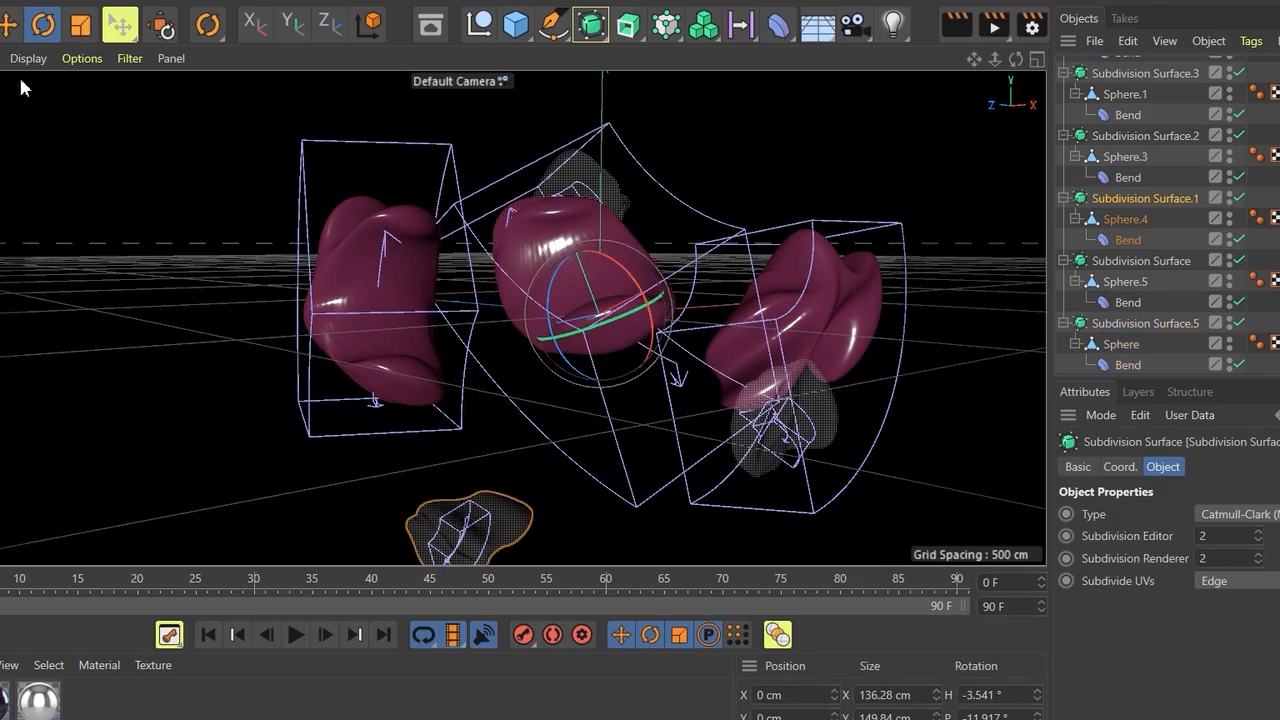
Move the selected small glass shape up about 130 cm so it sits closer beneath the large middle shape
click(10, 24)
drag(462, 525, 516, 449)
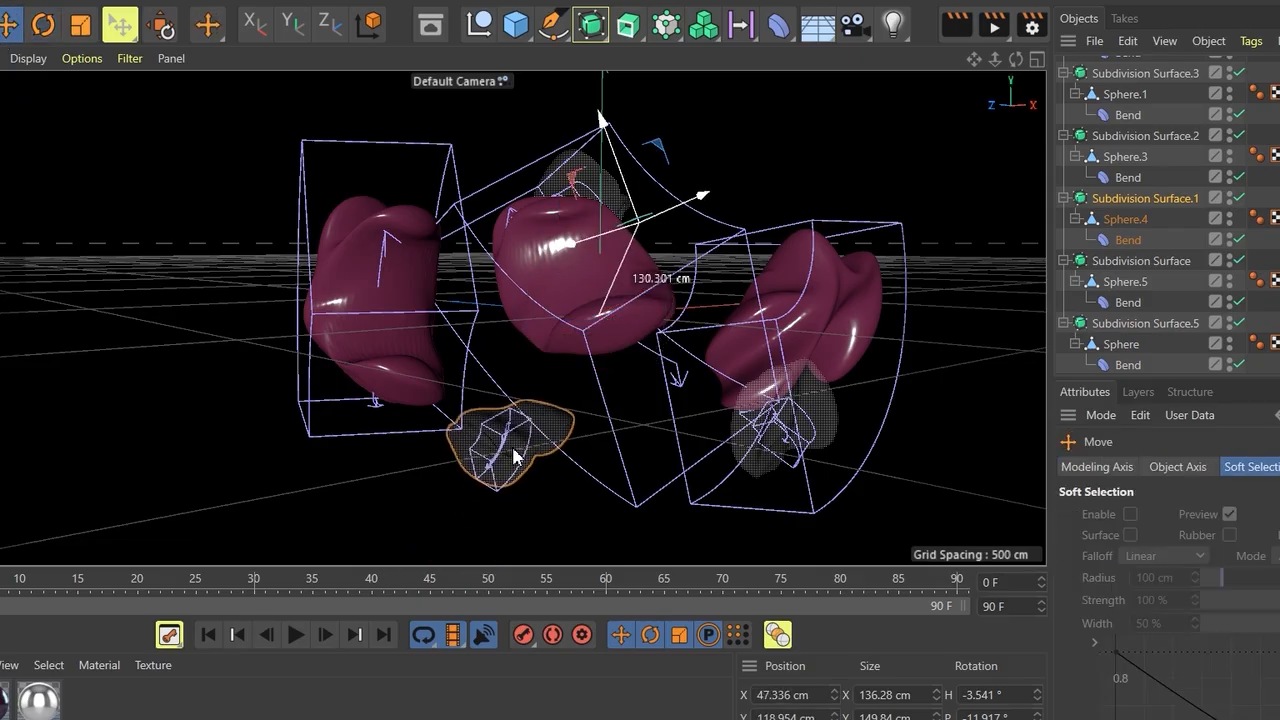
From the opposite side, move one glass shape above the large left shape and reposition the two glass shapes below the large shapes
drag(1015, 61, 1163, 102)
mouse_move(476, 192)
mouse_down()
mouse_move(421, 203)
mouse_move(288, 162)
mouse_up()
mouse_move(143, 396)
mouse_down()
mouse_move(246, 350)
mouse_move(212, 360)
mouse_up()
drag(262, 493, 250, 537)
drag(490, 518, 560, 453)
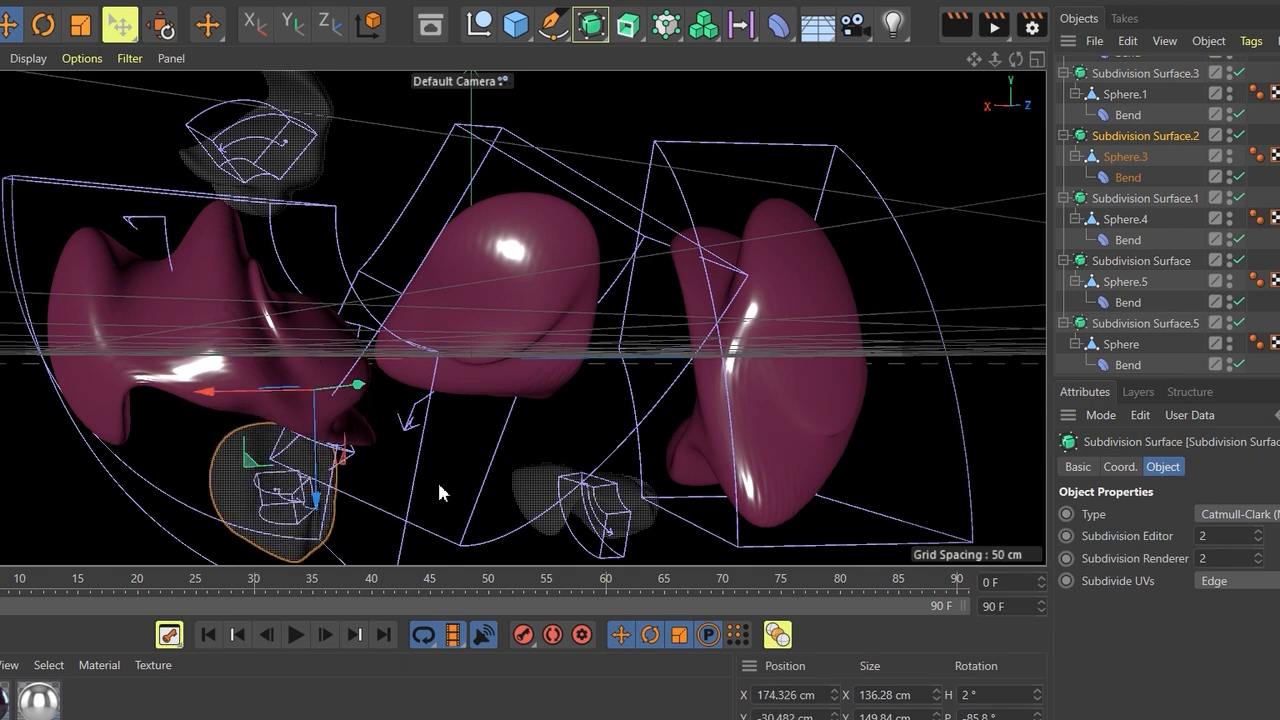
drag(253, 477, 246, 516)
Move the large middle shape up and away from its neighbour, and shift the glass shape below it
mouse_move(528, 338)
mouse_down()
mouse_move(561, 256)
mouse_move(516, 343)
mouse_up()
click(526, 267)
drag(547, 261, 583, 193)
alt+drag(463, 316, 356, 195)
drag(593, 464, 536, 475)
Spread the large shapes apart, moving the lower-left one farther outward
click(698, 499)
drag(690, 493, 432, 362)
mouse_move(379, 213)
mouse_down()
mouse_move(393, 178)
mouse_move(375, 214)
mouse_up()
click(161, 315)
drag(161, 315, 78, 344)
Rotate the large shape on the right of the group so its elongated, twisted side faces the view
click(543, 322)
key(r)
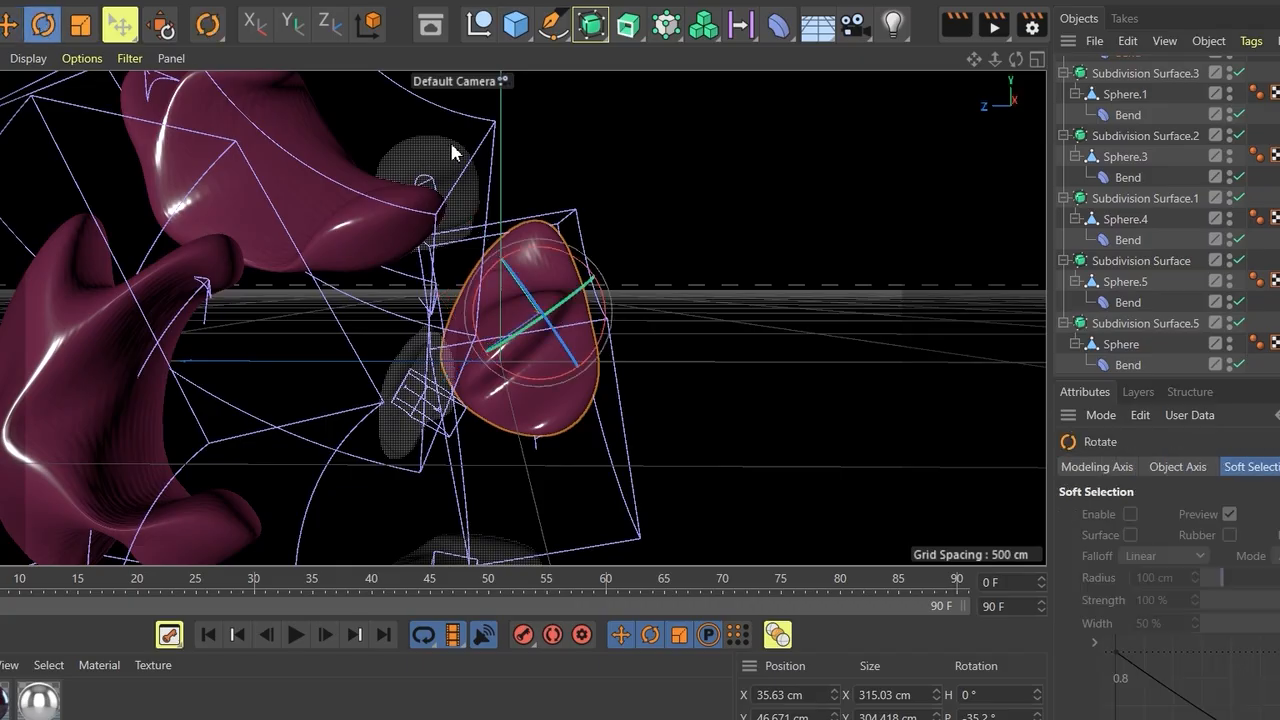
drag(545, 320, 566, 288)
Rotate the upper glass shape and place it between the upper-left and right large shapes
click(432, 152)
drag(432, 152, 527, 155)
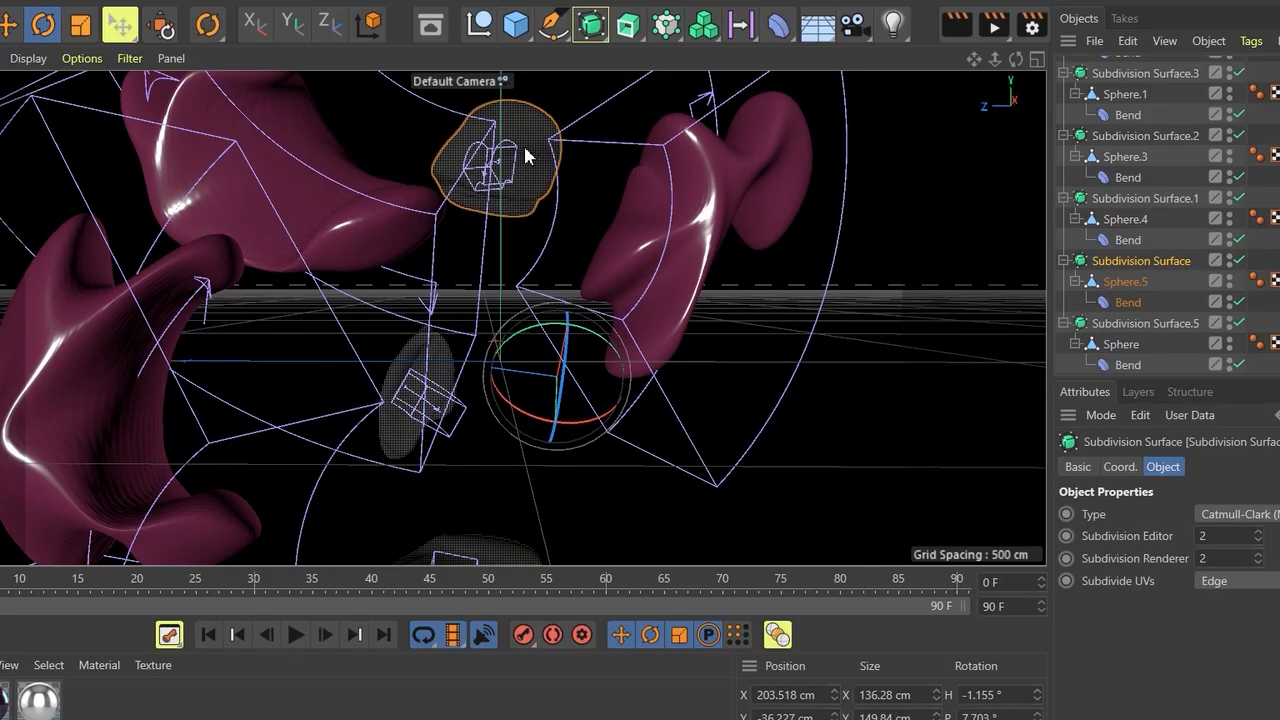
drag(530, 424, 640, 430)
click(10, 25)
drag(400, 286, 505, 195)
Move the lower glass shape up and rotate it in front of the large right shape
drag(497, 558, 584, 466)
click(45, 25)
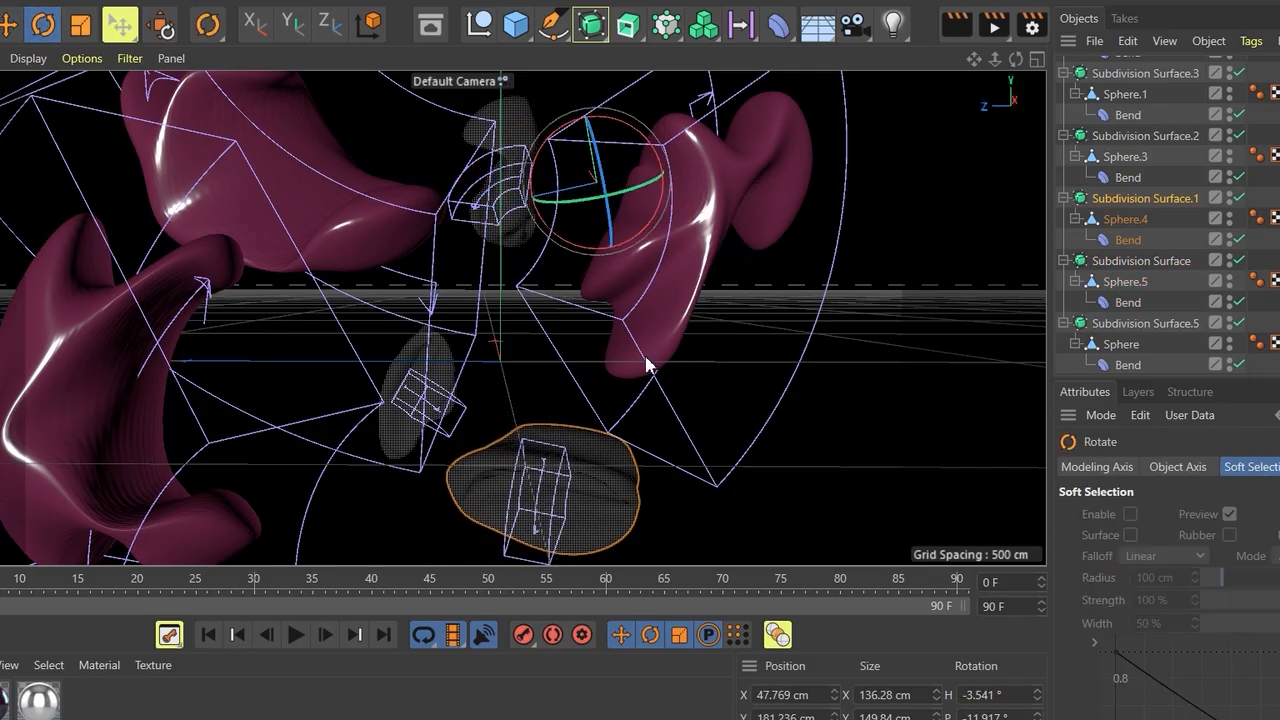
drag(603, 230, 641, 186)
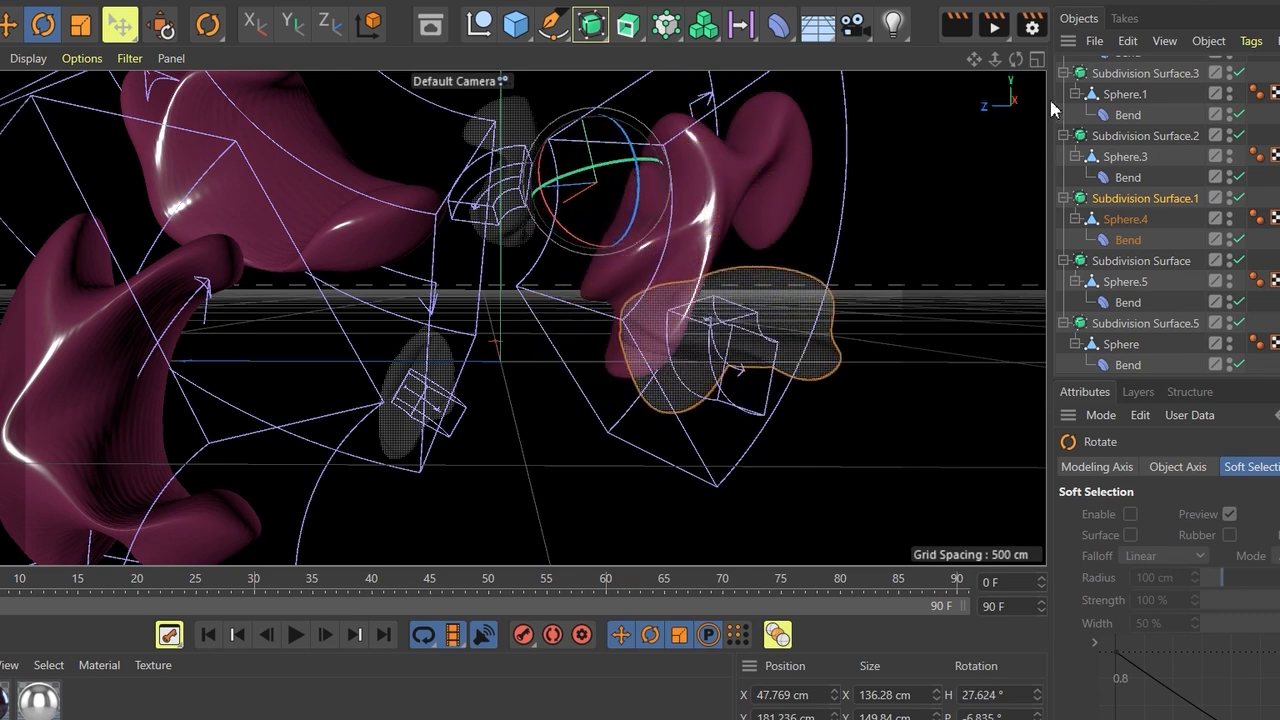
Preview-render the view and move the glass shape in front of the large right shape down below it
click(968, 30)
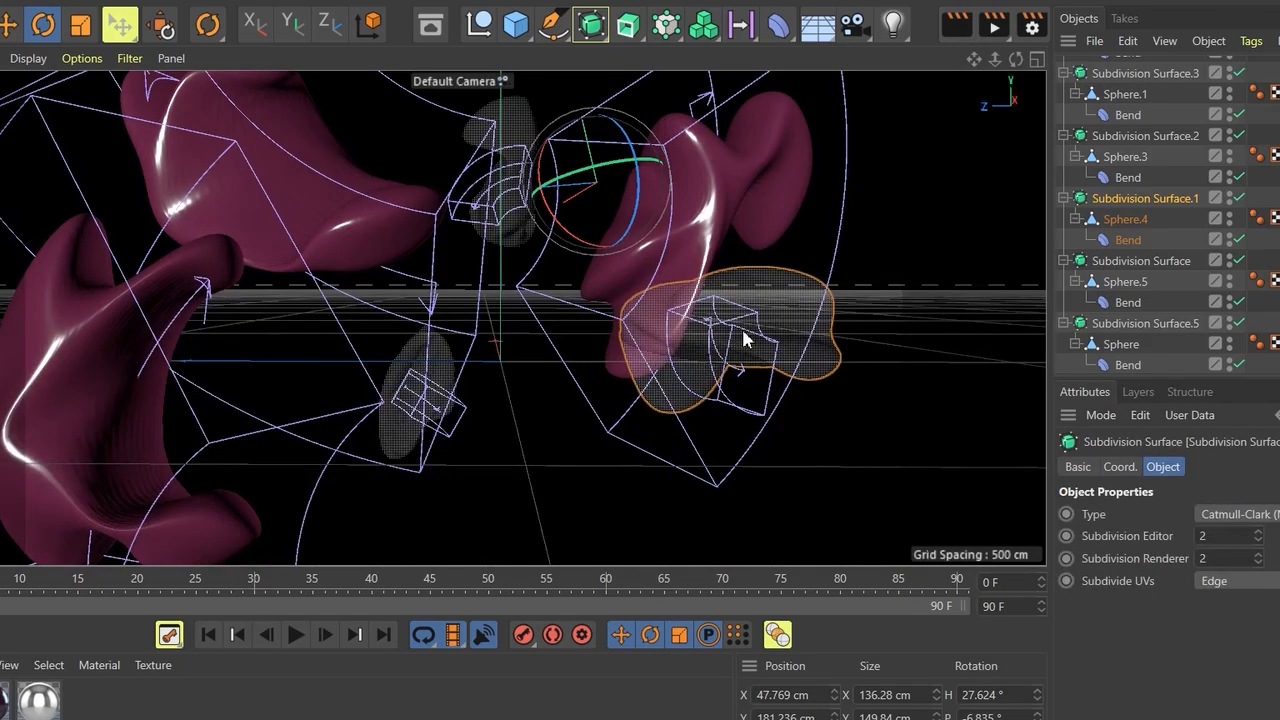
key(e)
drag(697, 337, 668, 435)
drag(328, 176, 340, 197)
scroll(340, 198, down, 2)
drag(970, 58, 1039, 94)
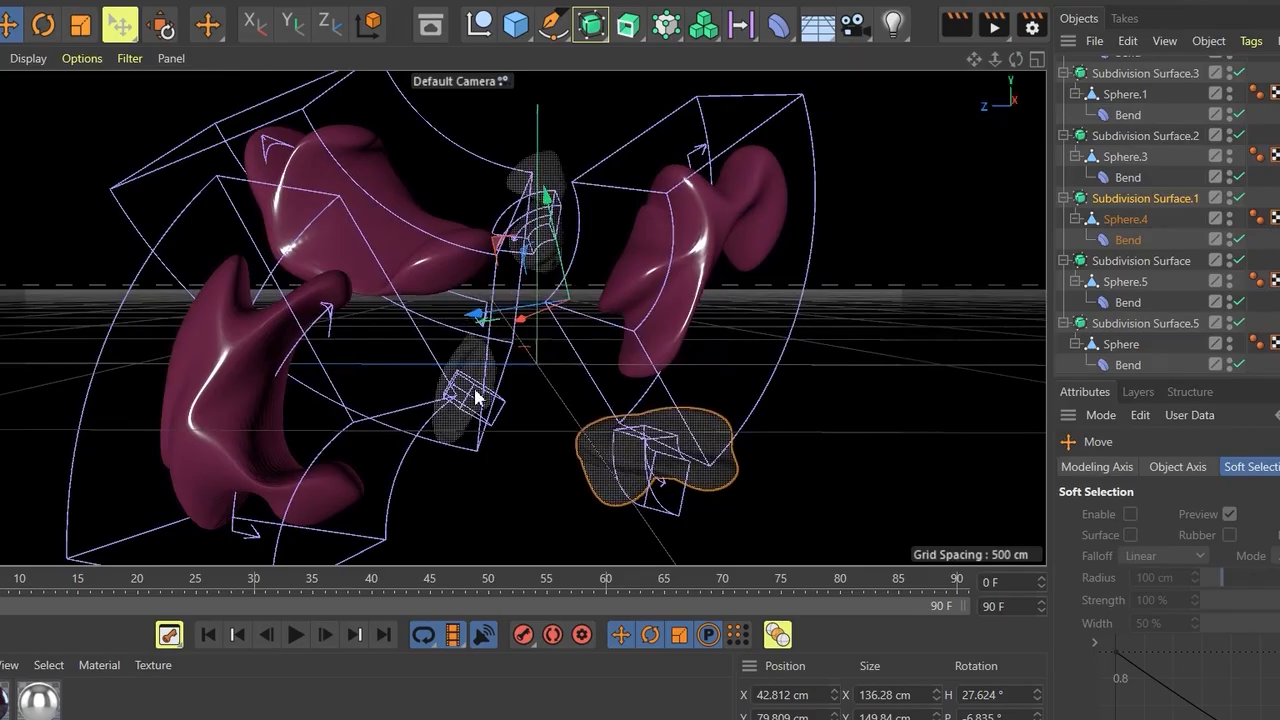
Raise the upper-left large shape slightly and move the upper glass shape away from it toward the large right shape
click(370, 223)
drag(370, 223, 365, 191)
click(549, 205)
drag(548, 204, 577, 222)
Move the large right shape and the lower-left large shape slightly outward from the centre
click(668, 250)
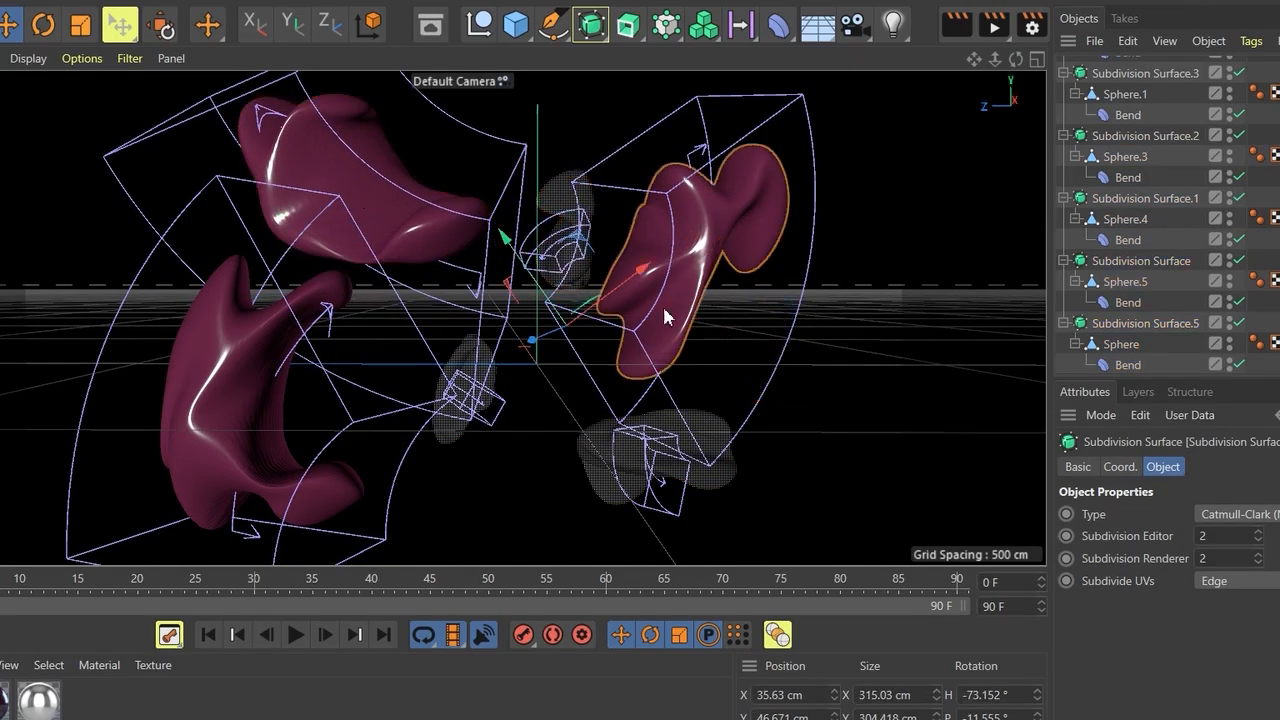
click(246, 373)
drag(246, 373, 202, 370)
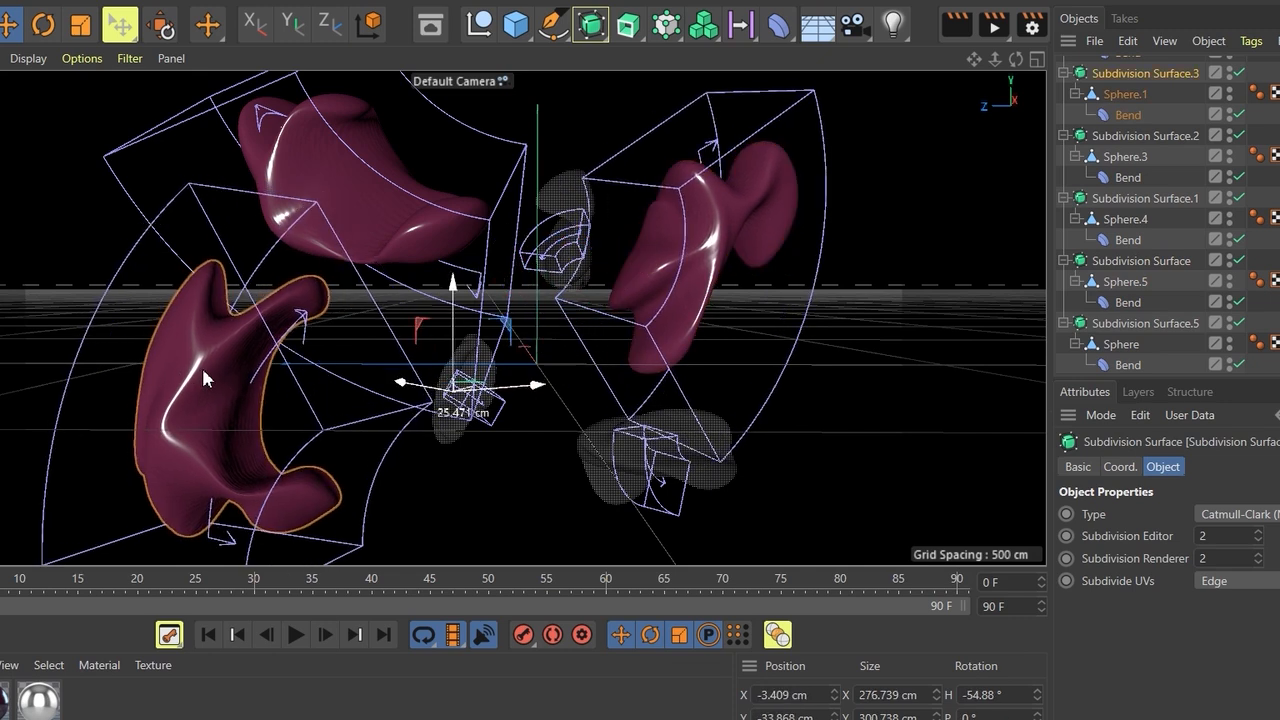
Move the lower glass shape closer to the centre of the composition and preview-render the view
drag(655, 461, 581, 468)
click(617, 453)
click(956, 26)
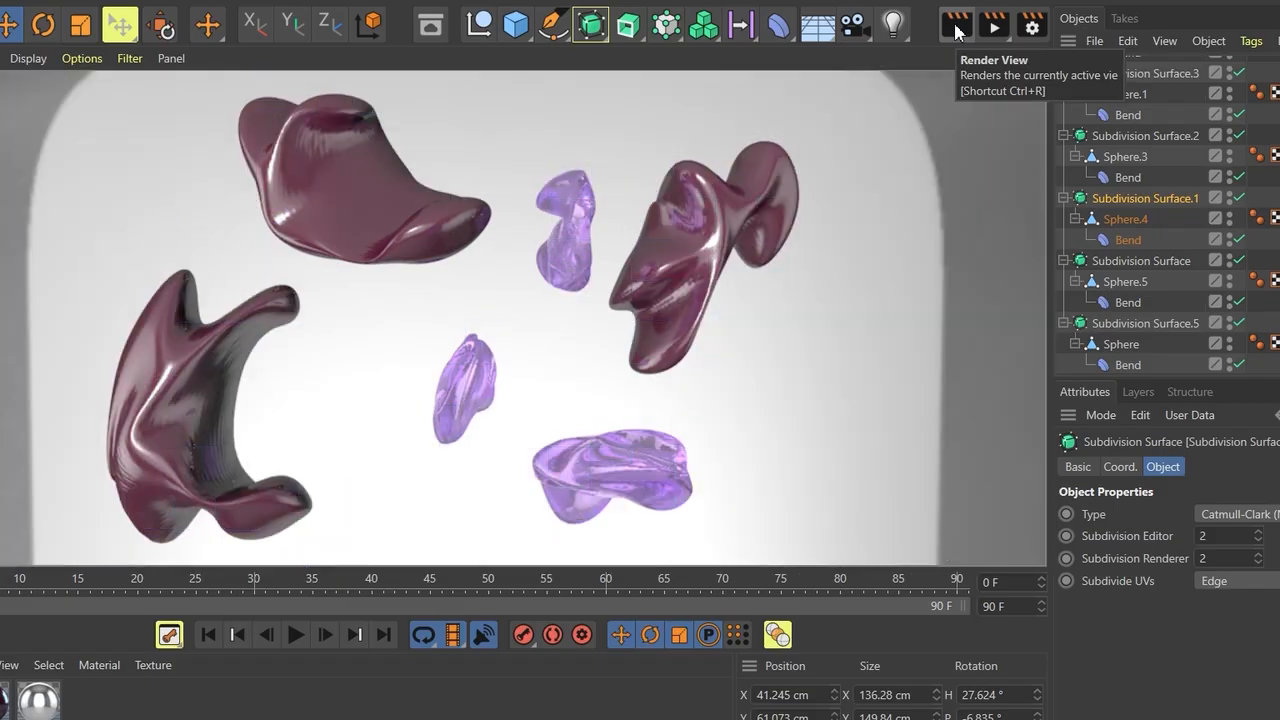
Move the small central glass shape closer to the lower-left large shape and deselect it
click(529, 406)
click(468, 385)
drag(468, 385, 406, 385)
click(899, 363)
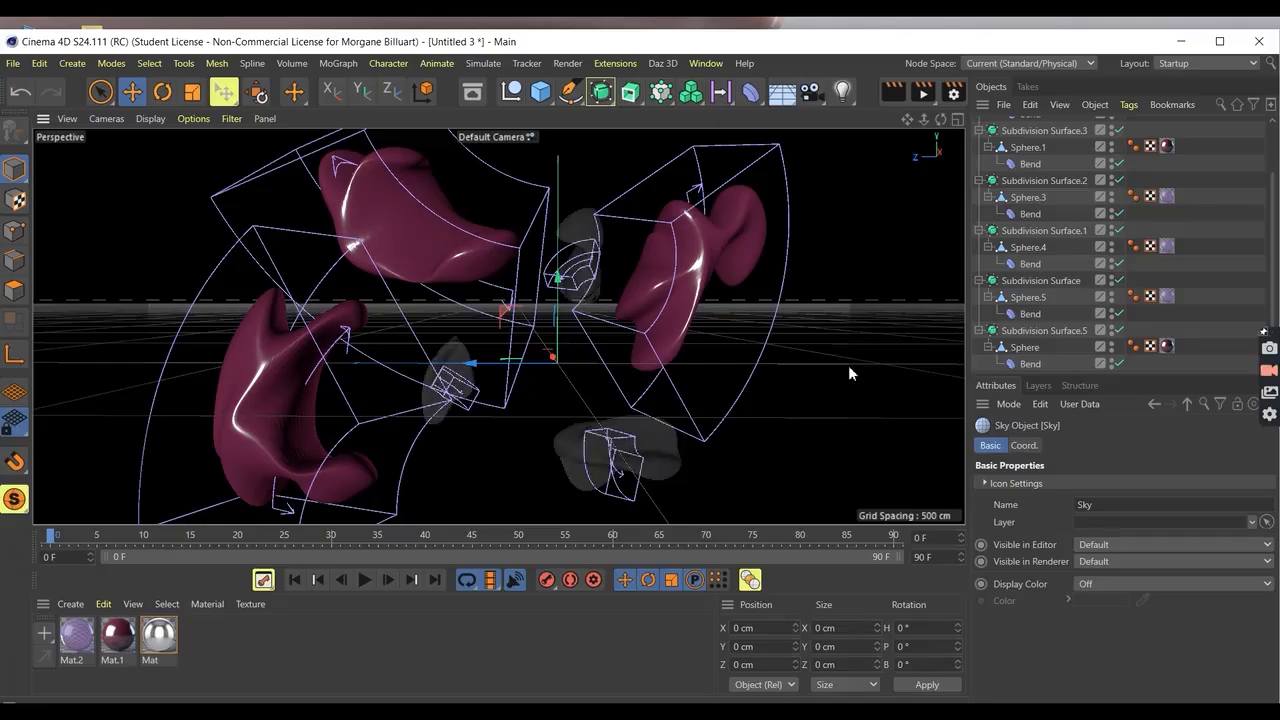
Open the render settings and set the renderer to Physical
click(951, 96)
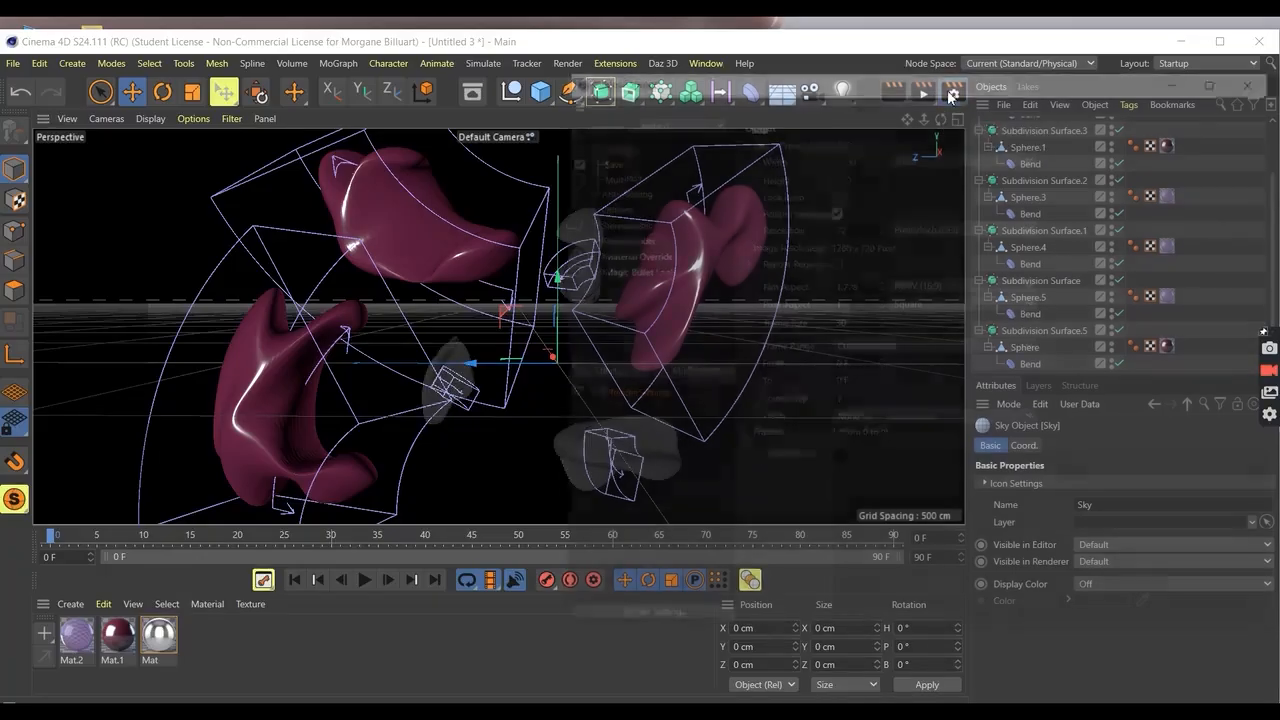
drag(936, 68, 563, 70)
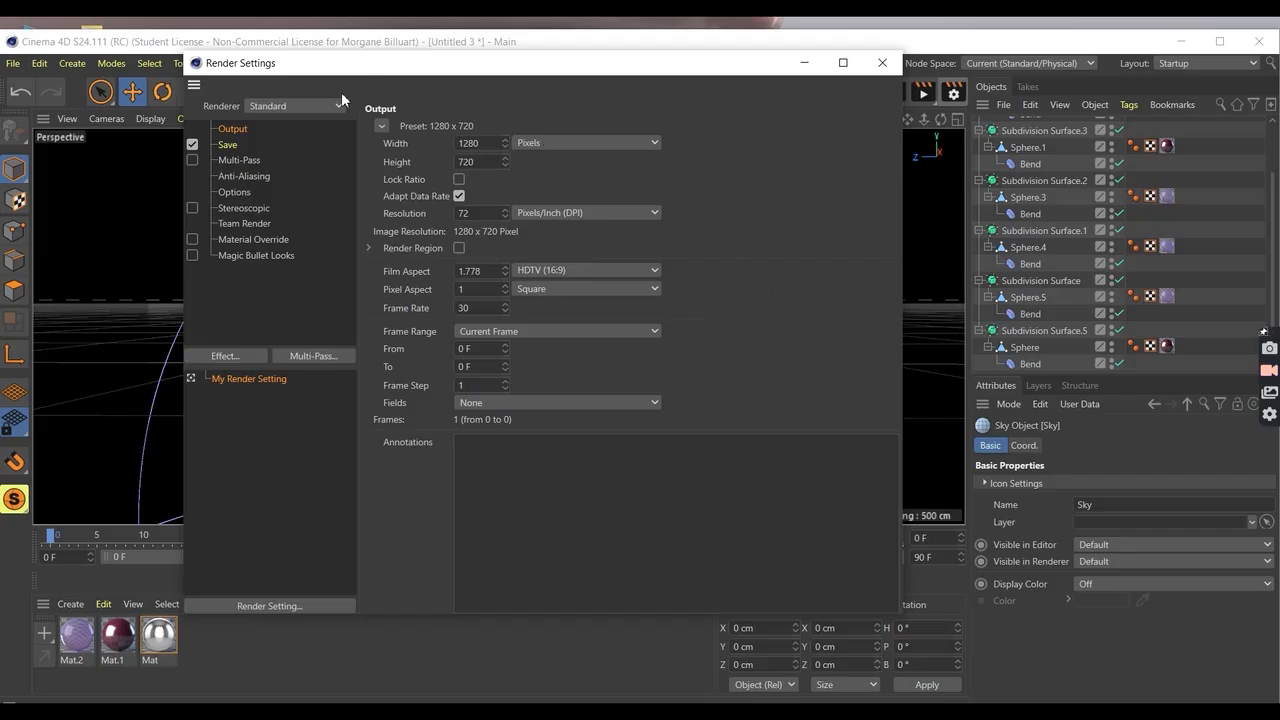
click(248, 106)
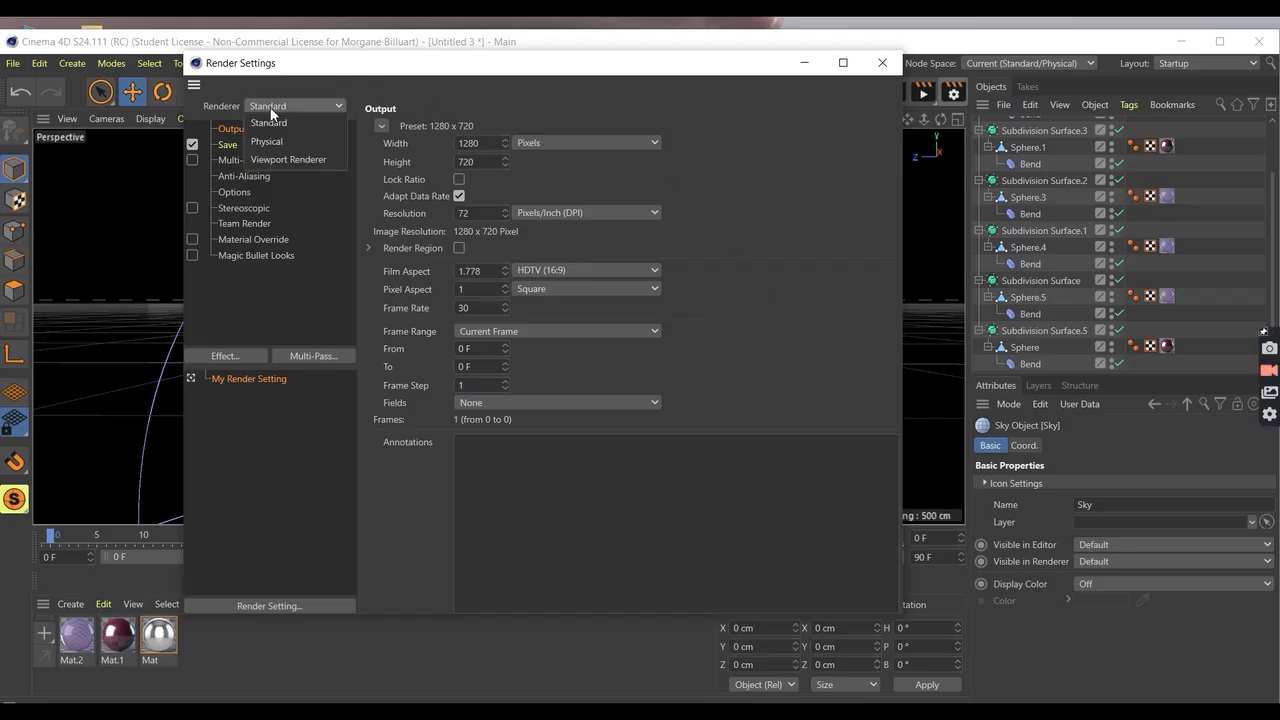
click(282, 146)
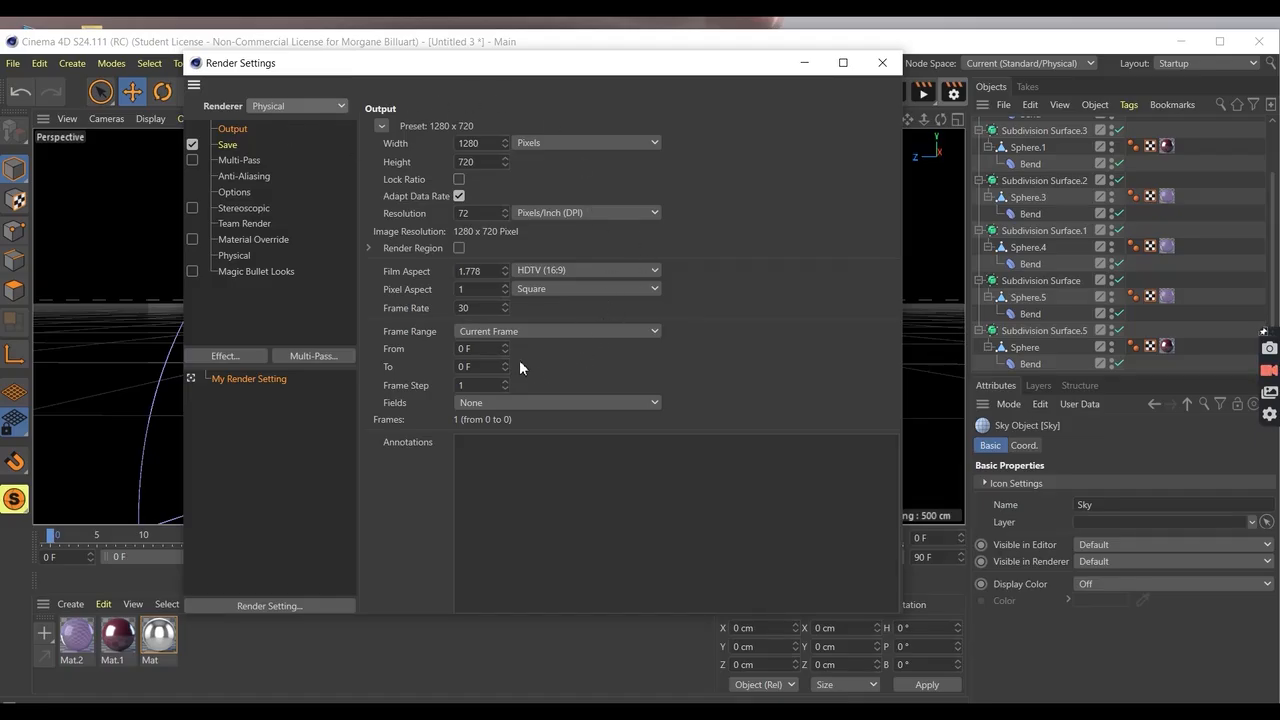
Set the render output to 1920 x 1080 pixels with a resolution of 300 DPI
click(470, 143)
text(1920)
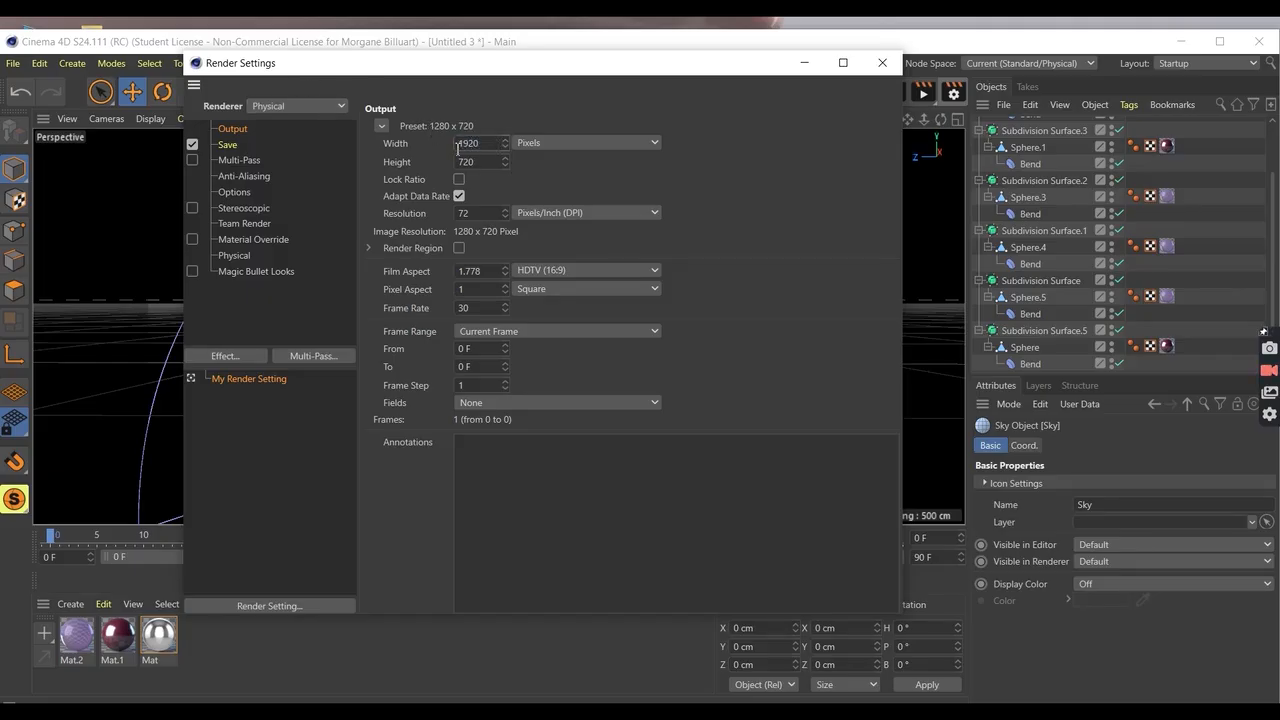
key(Tab)
text(1080)
key(Tab)
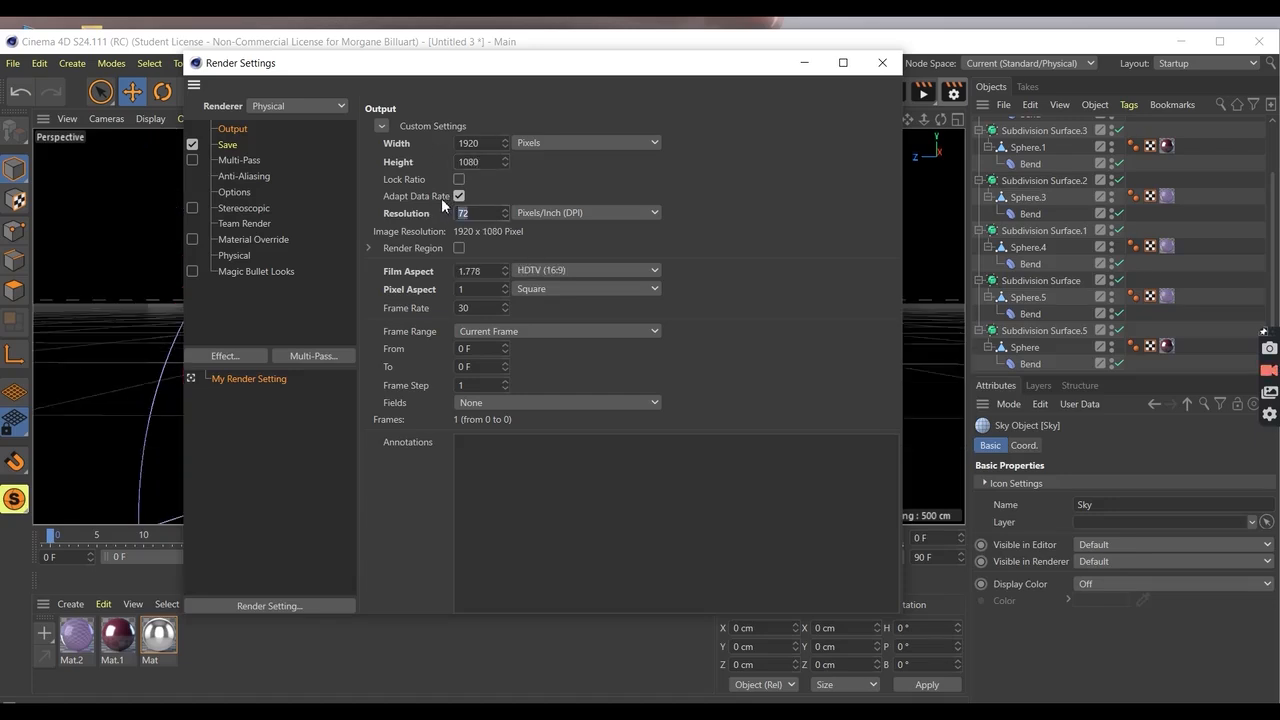
key(Return)
Add the Ambient Occlusion and Global Illumination effects to the render settings
click(237, 351)
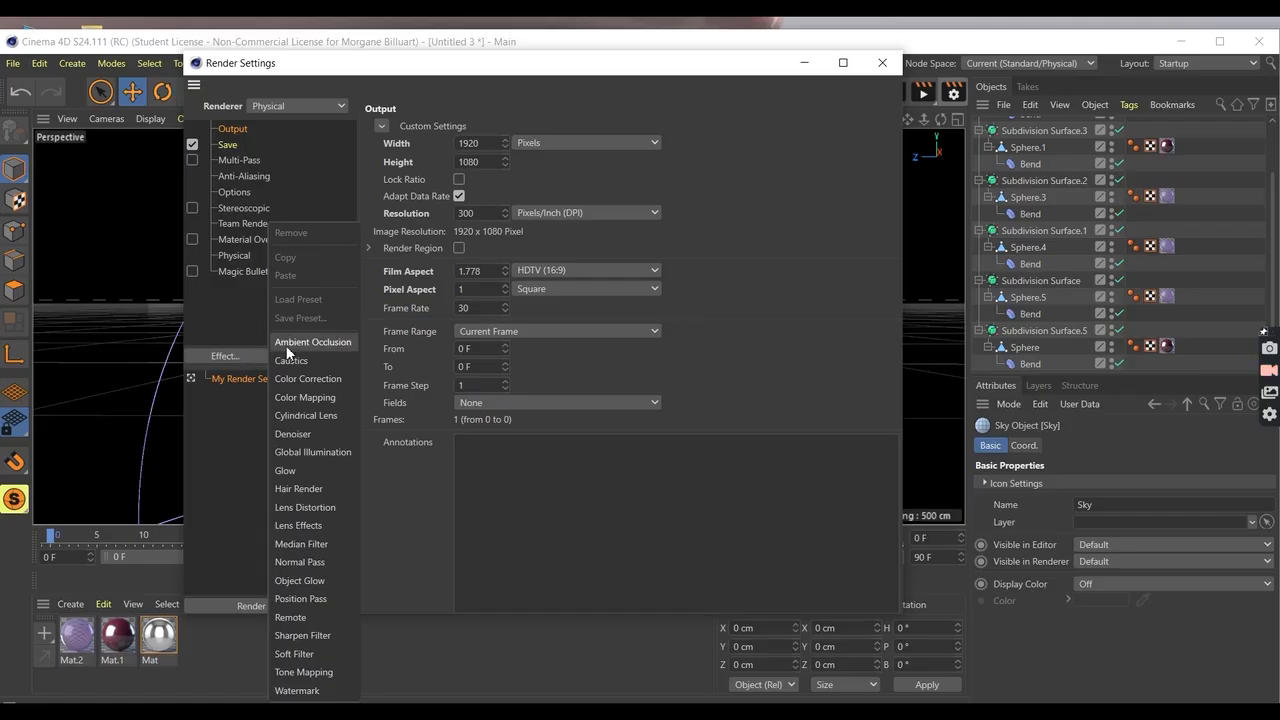
click(290, 341)
click(258, 363)
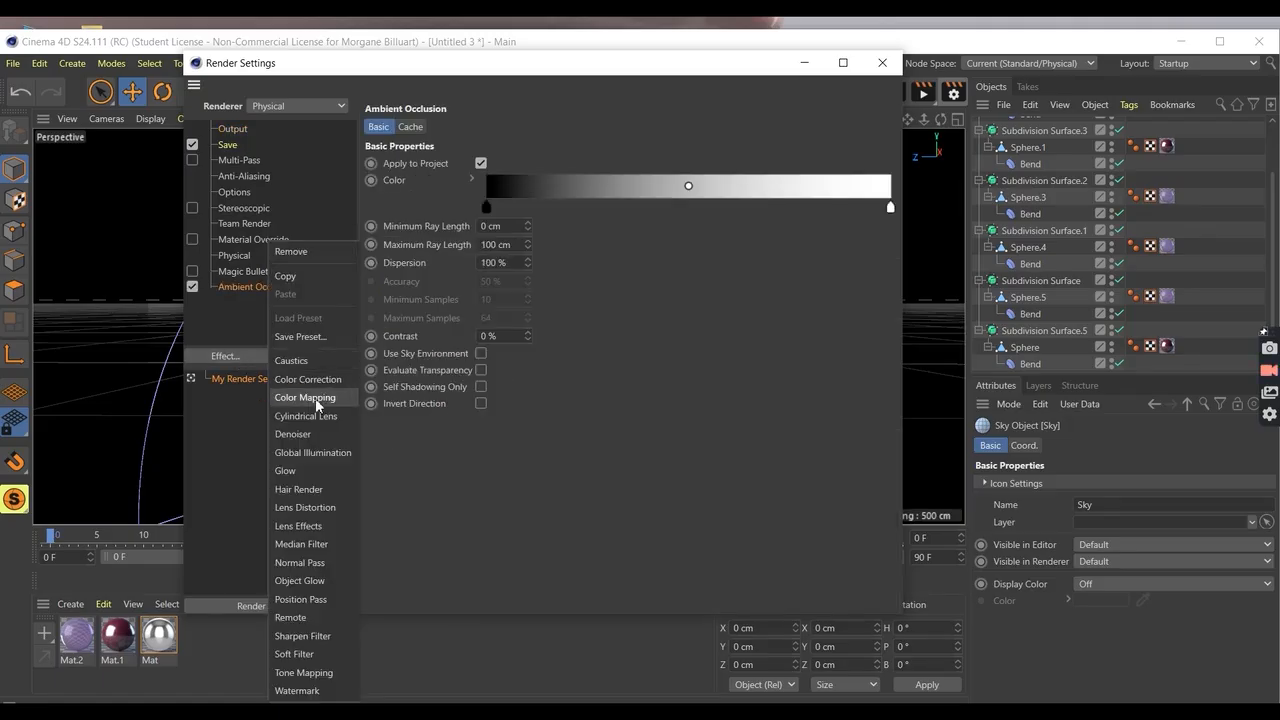
click(312, 450)
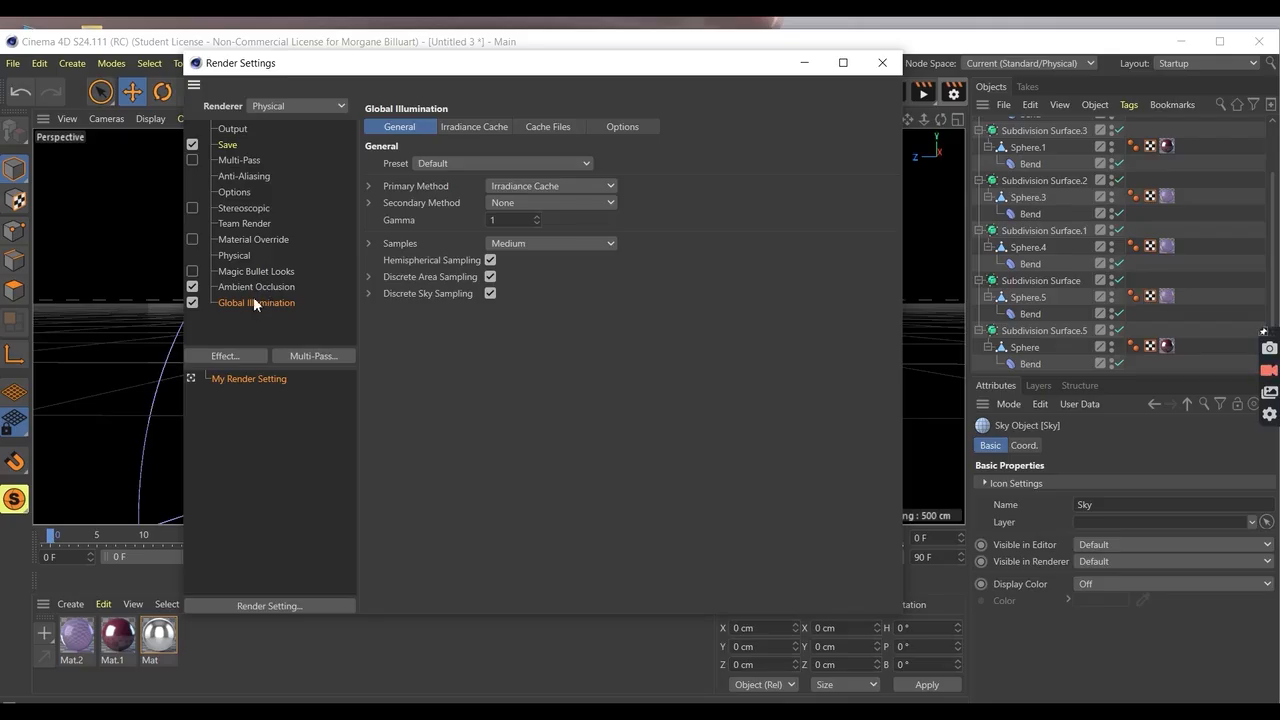
Enable the alpha channel for the saved image and close the render settings
click(257, 176)
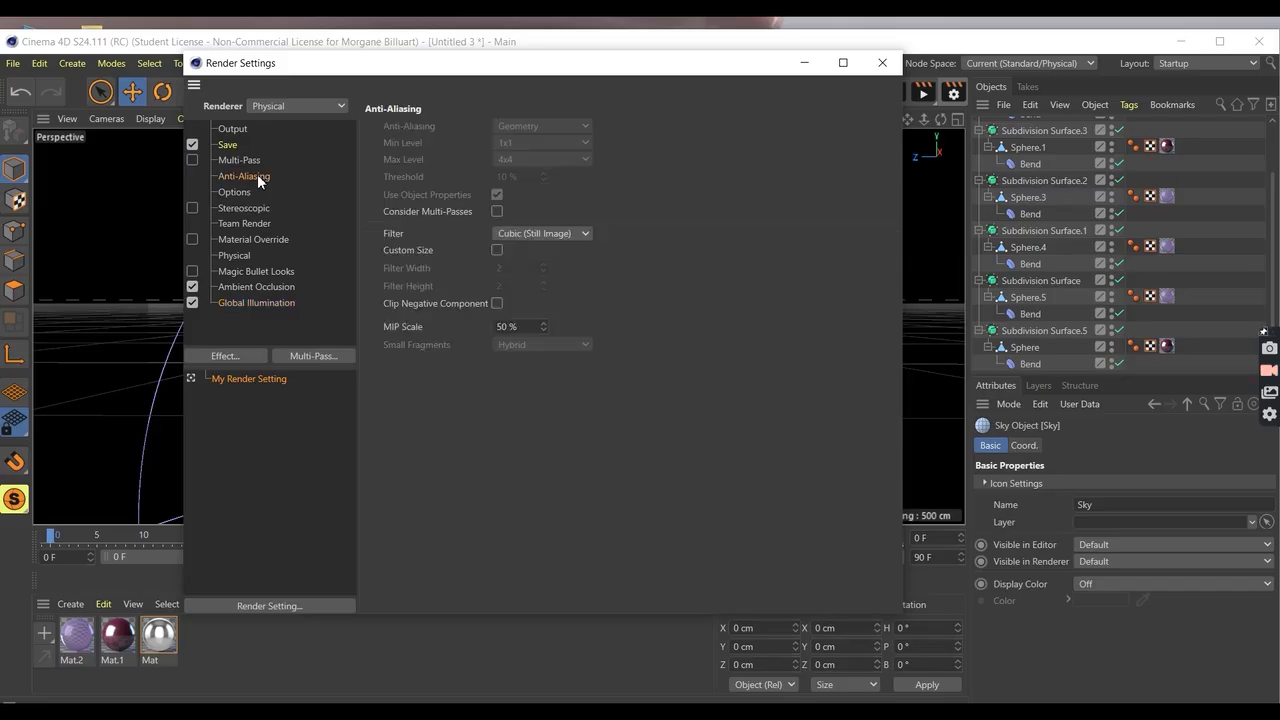
click(240, 160)
click(228, 145)
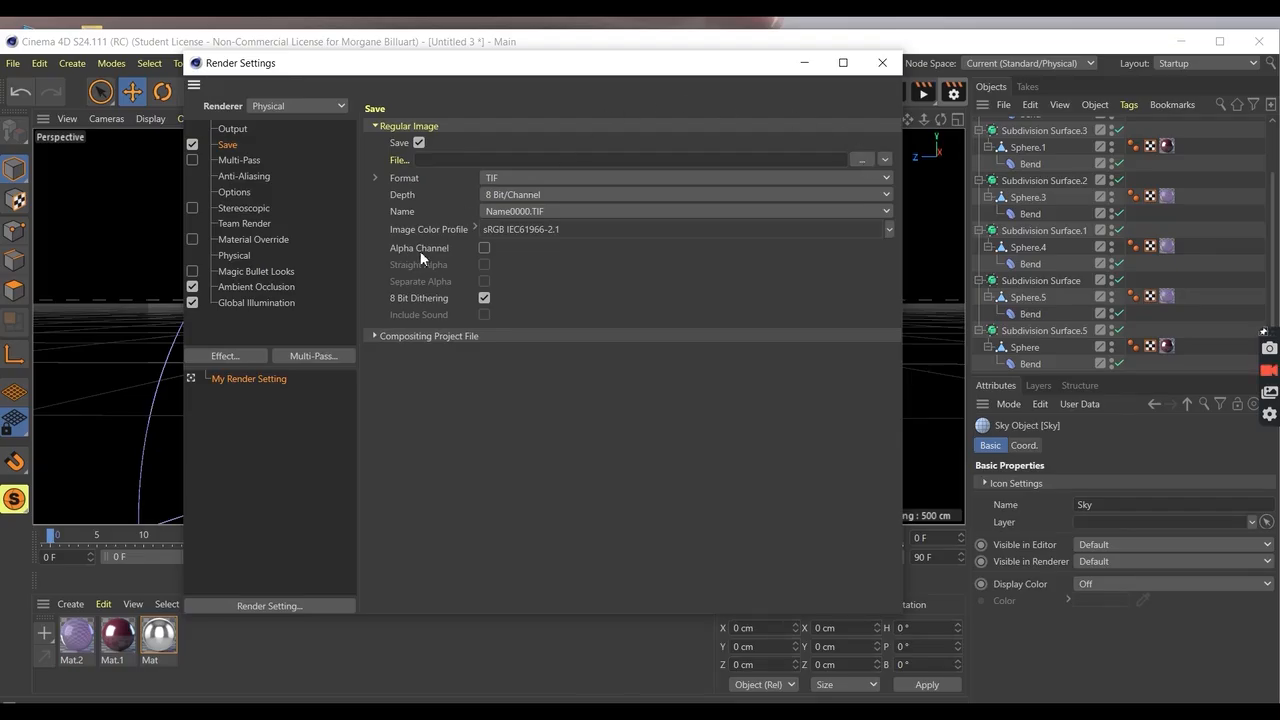
click(484, 248)
click(884, 64)
Frame the whole composition slightly smaller and render it to the Picture Viewer
mouse_move(924, 119)
mouse_down()
mouse_move(900, 118)
mouse_move(924, 96)
mouse_move(1009, 127)
mouse_move(918, 95)
mouse_up()
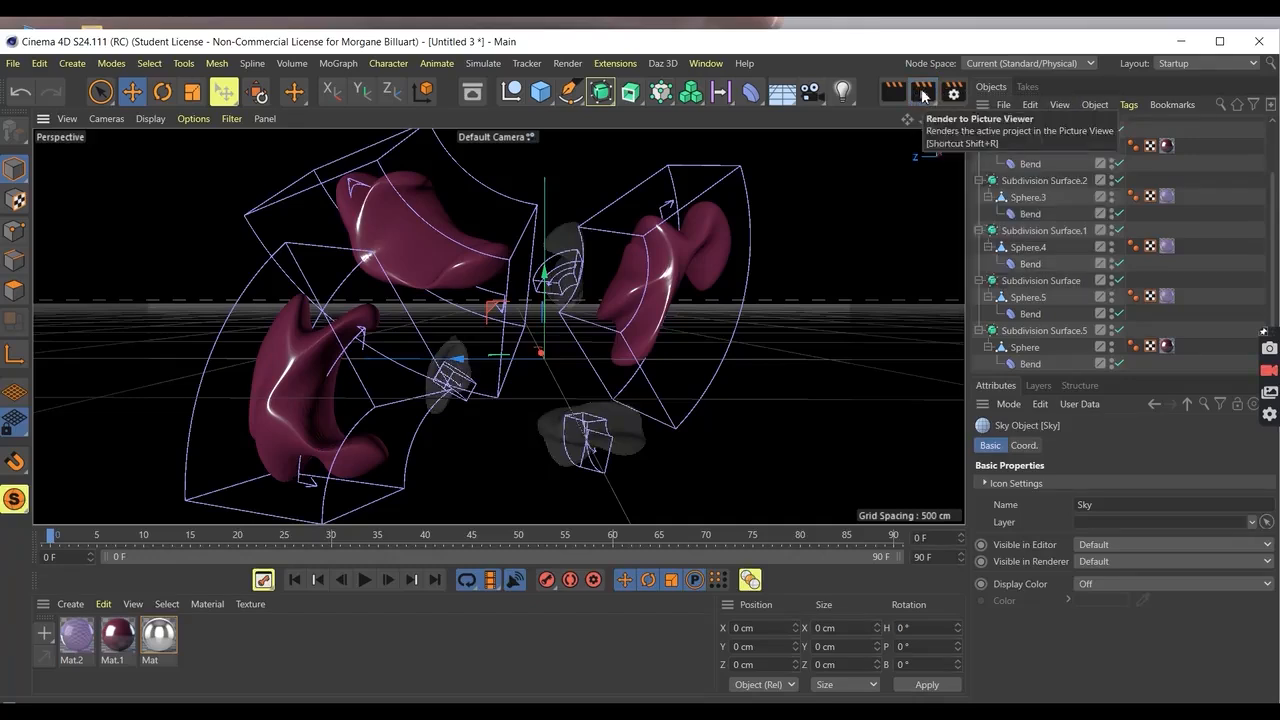
click(918, 95)
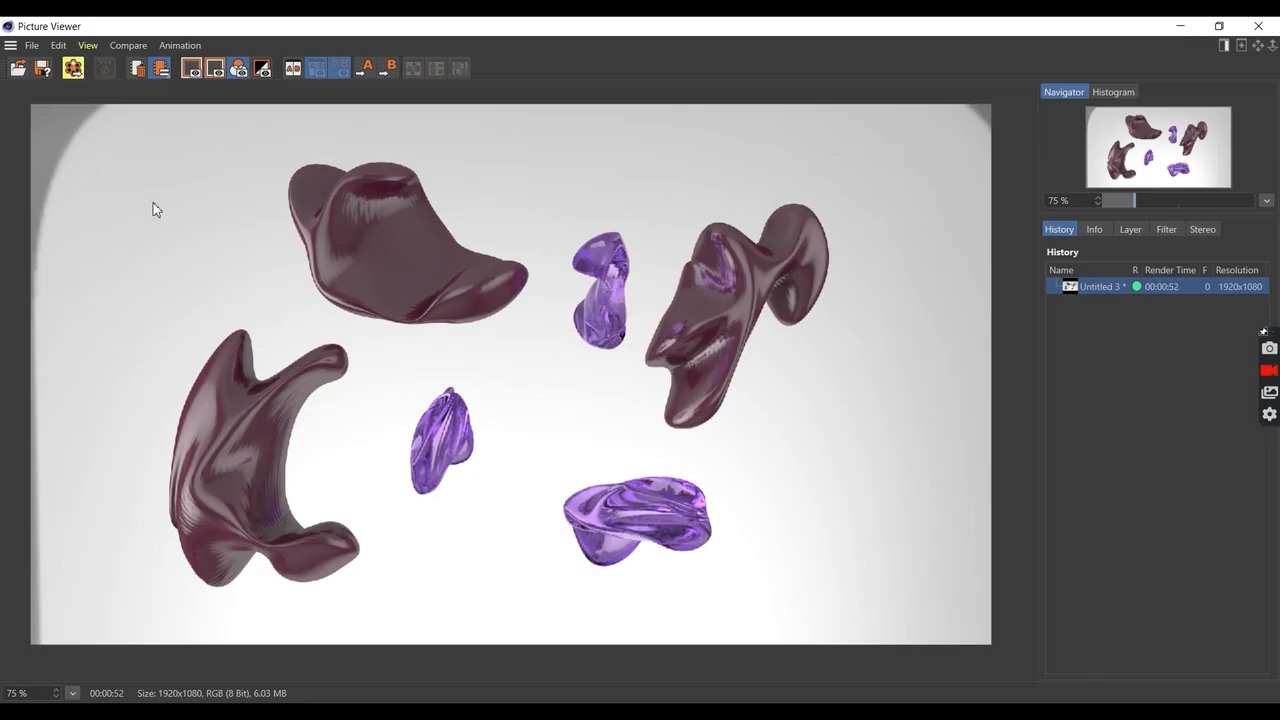
Start saving the rendered image as a PNG still image with a depth of 16 bits/channel
right_click(1096, 282)
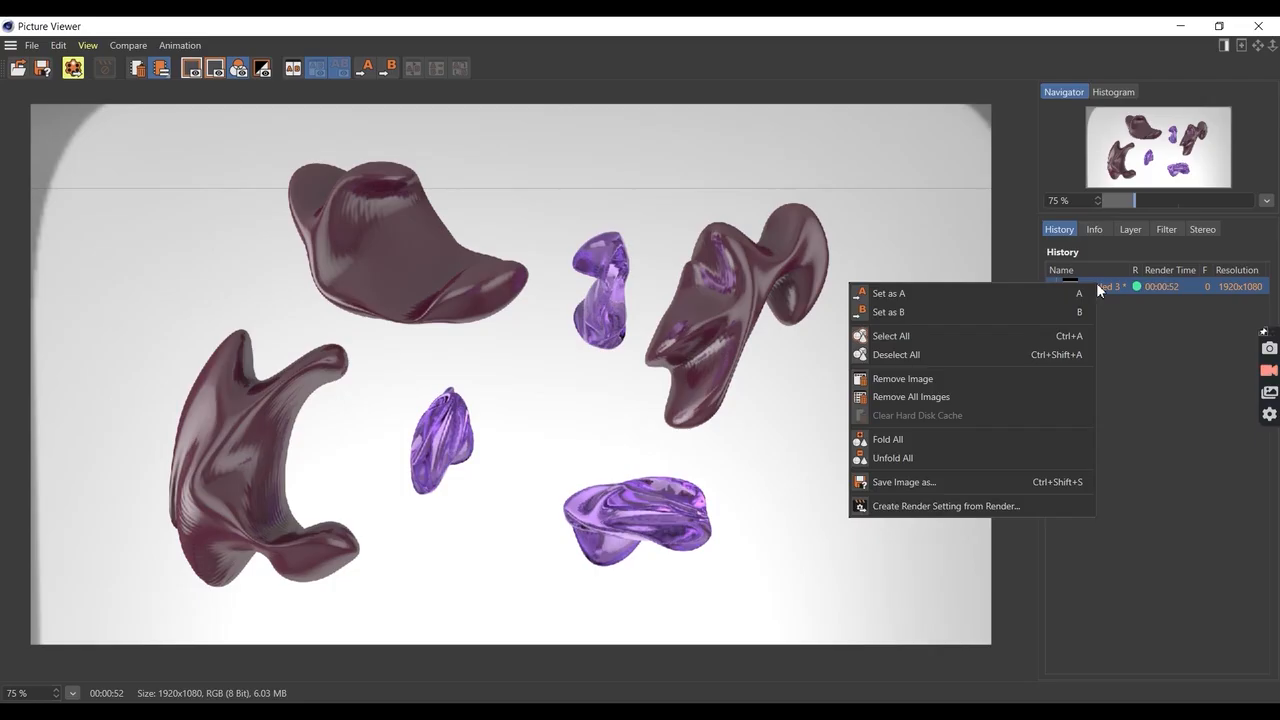
click(937, 481)
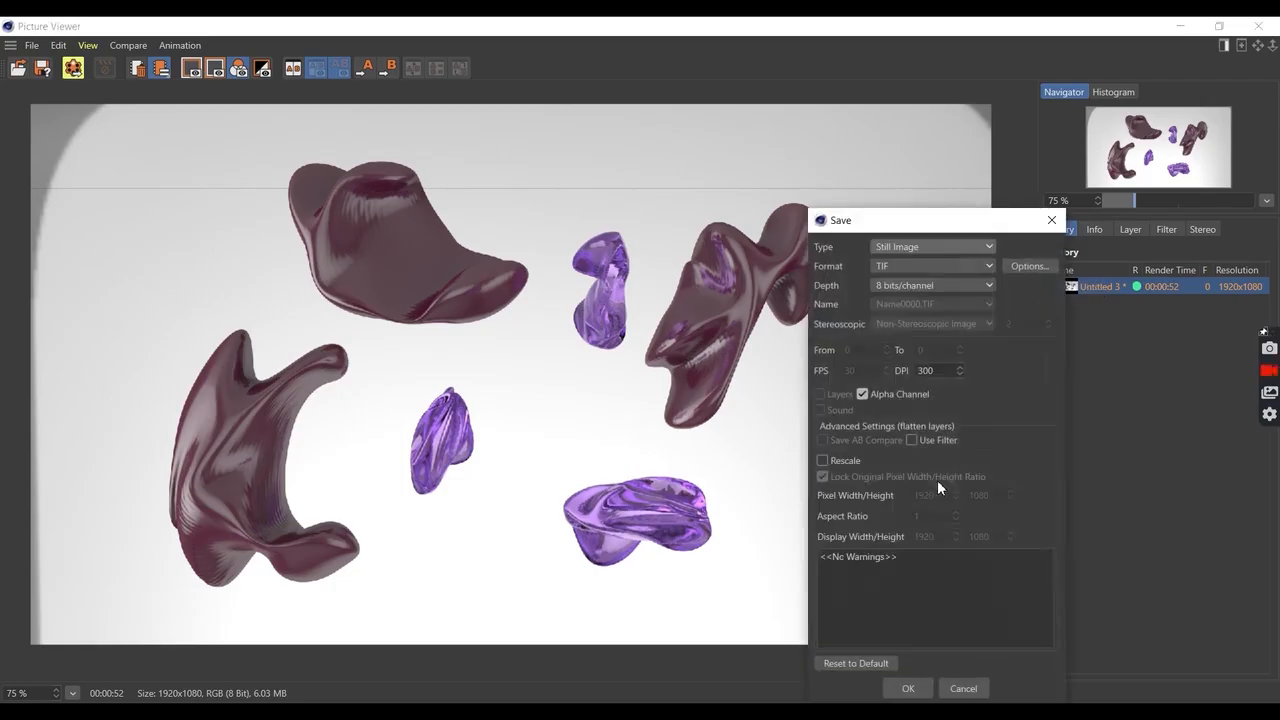
click(906, 244)
click(851, 256)
click(901, 266)
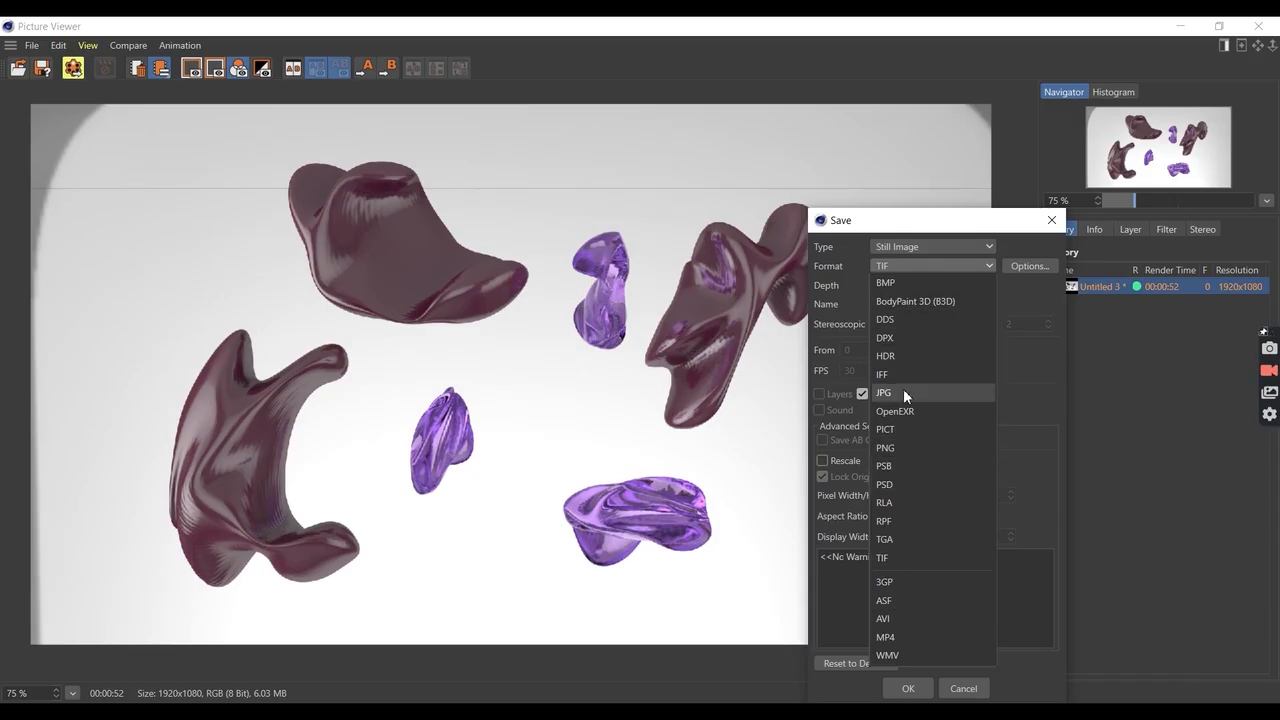
click(915, 448)
click(898, 284)
click(904, 316)
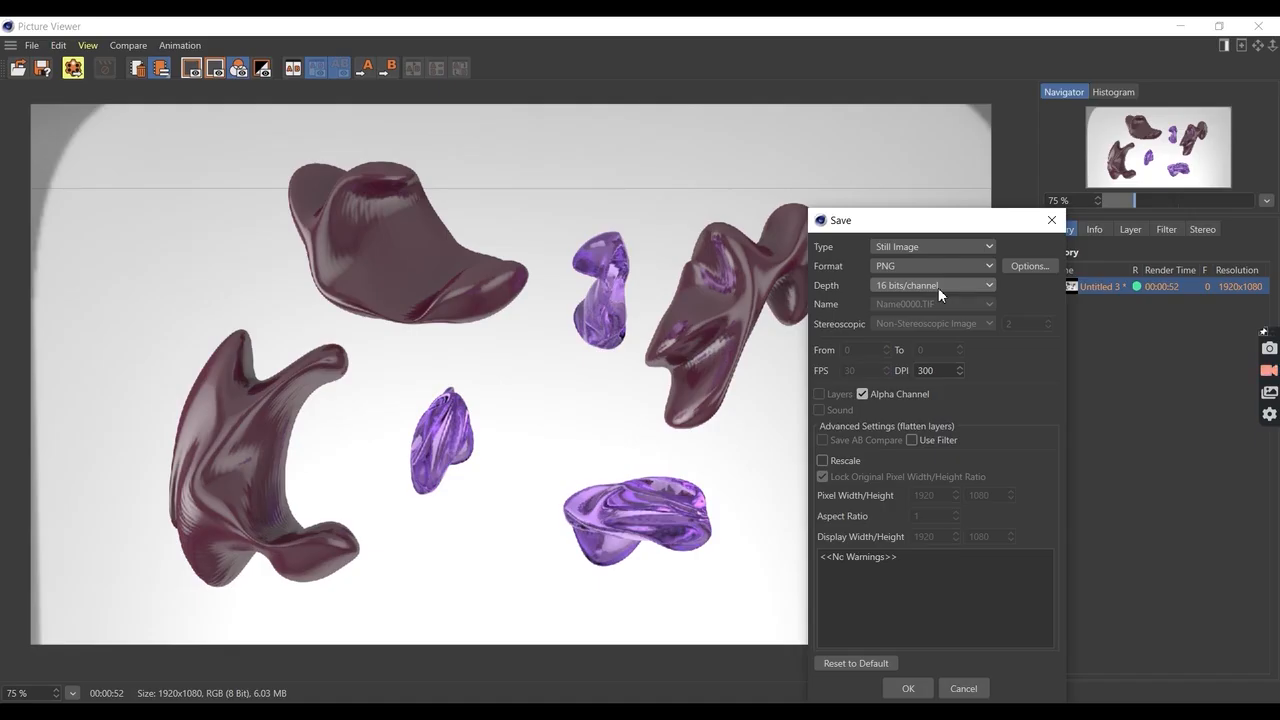
Save the image to the Desktop as OrganicScienci and minimize the Picture Viewer
click(927, 692)
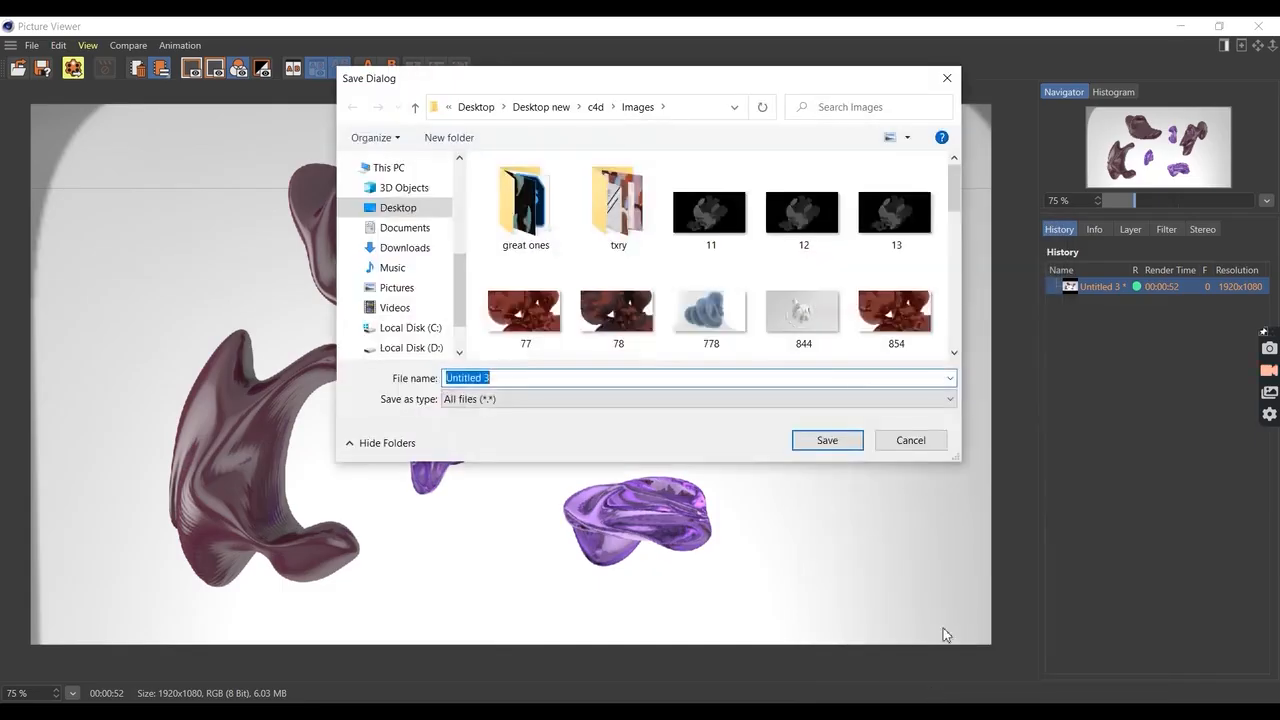
click(416, 211)
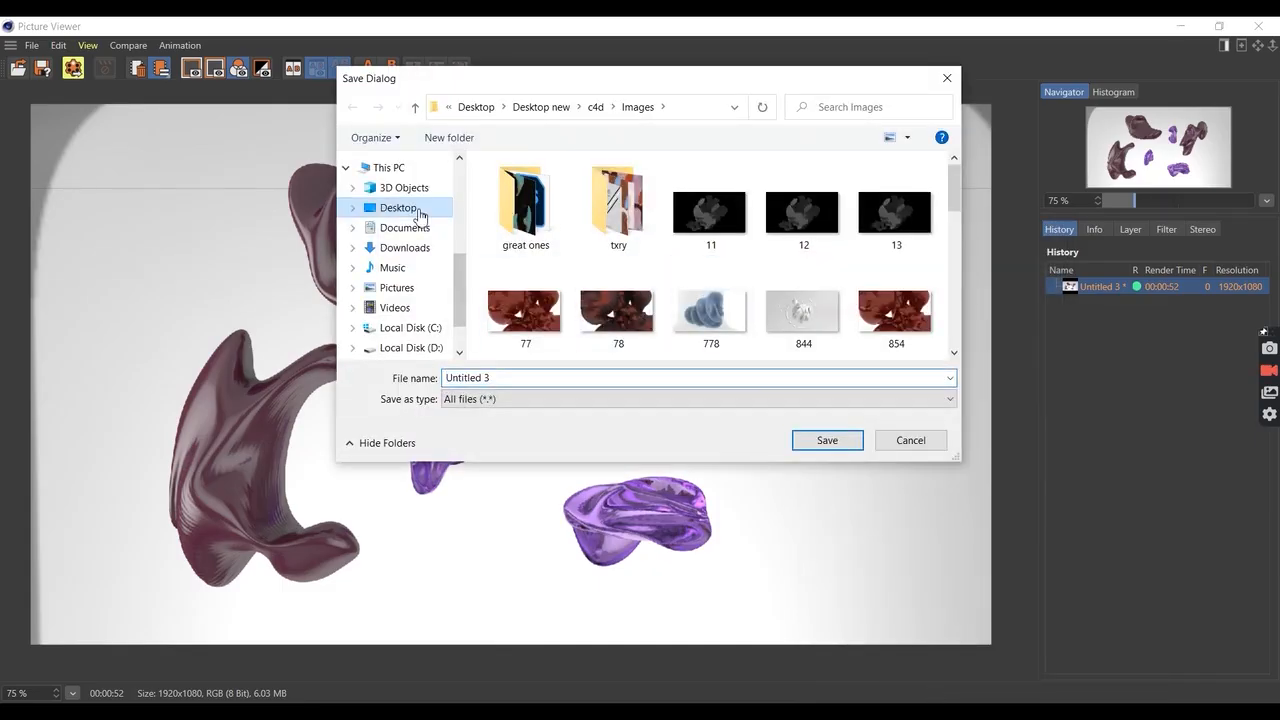
click(527, 377)
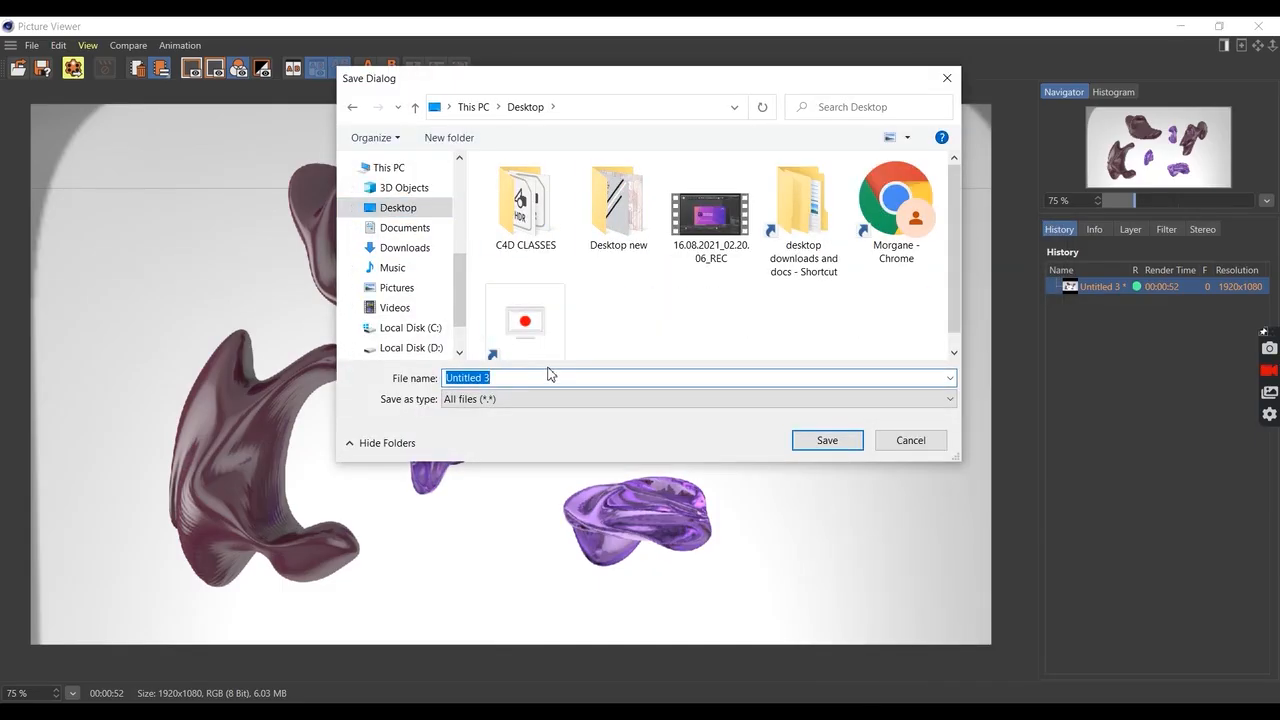
text(Organic)
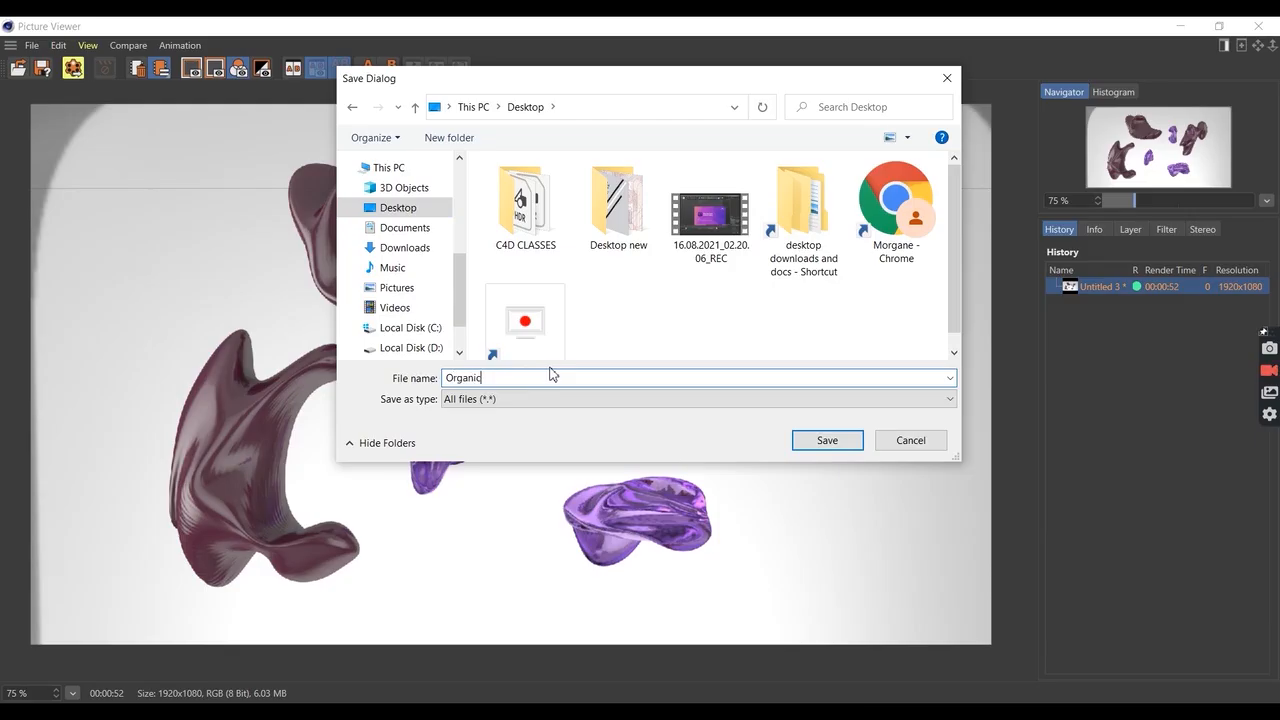
text(Scienci)
click(846, 445)
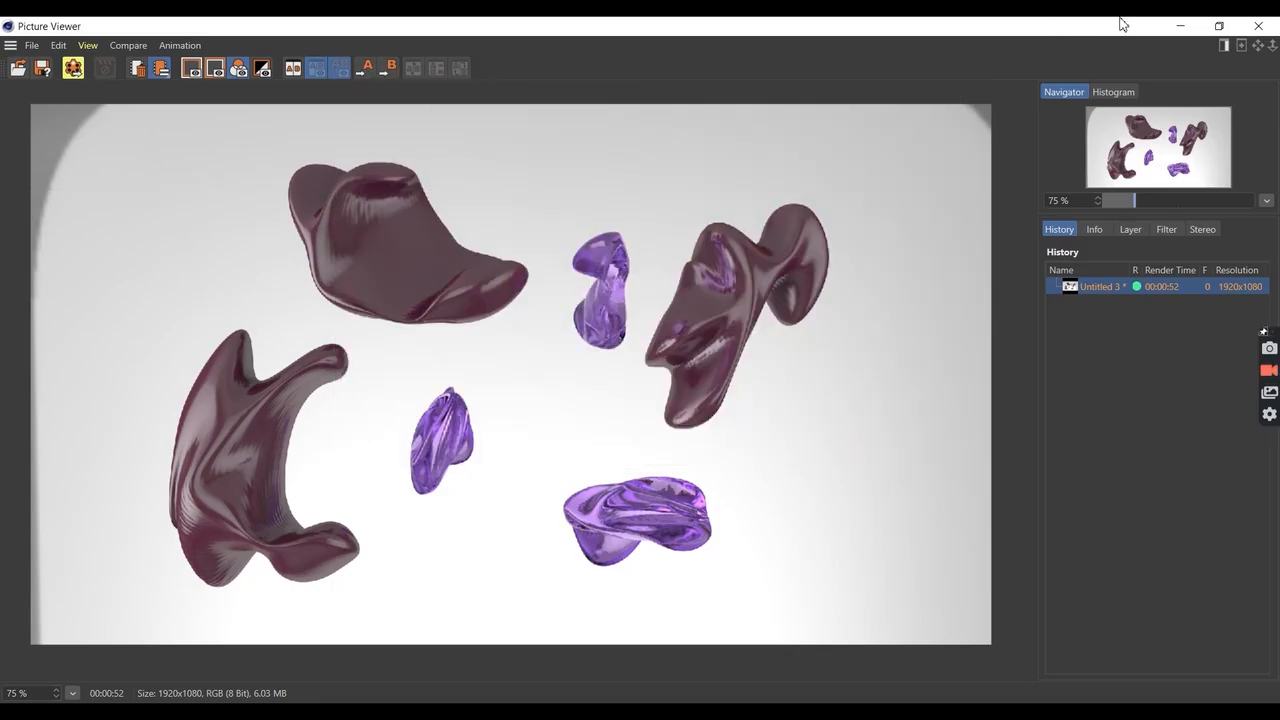
click(1176, 26)
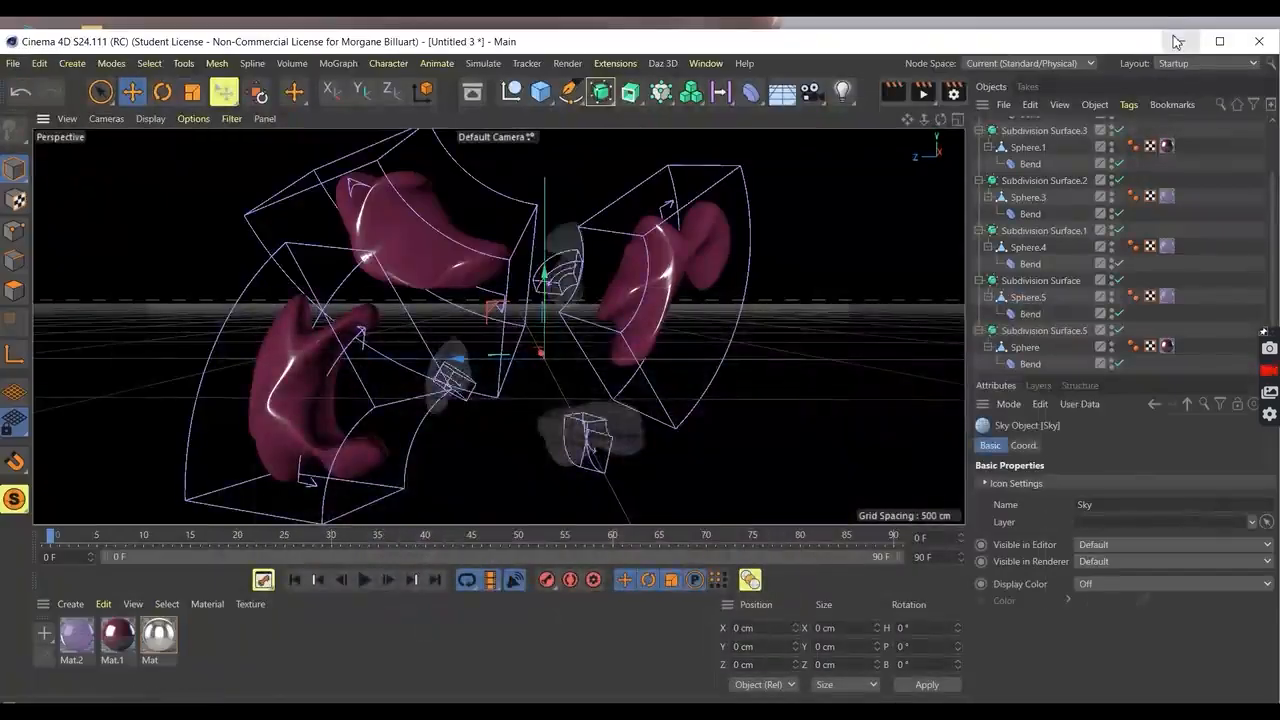
Minimize Cinema 4D and switch to Photoshop 2021 by launching it from the system search
click(1177, 41)
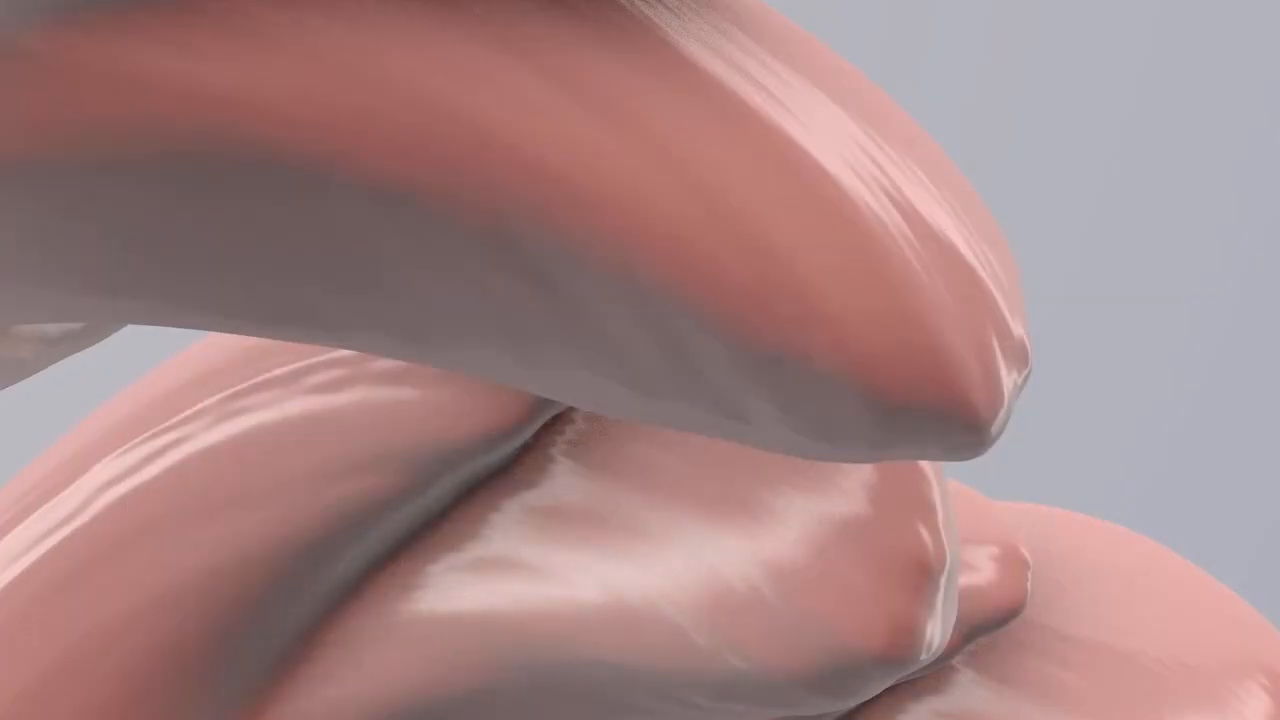
key(super)
text(photoshop)
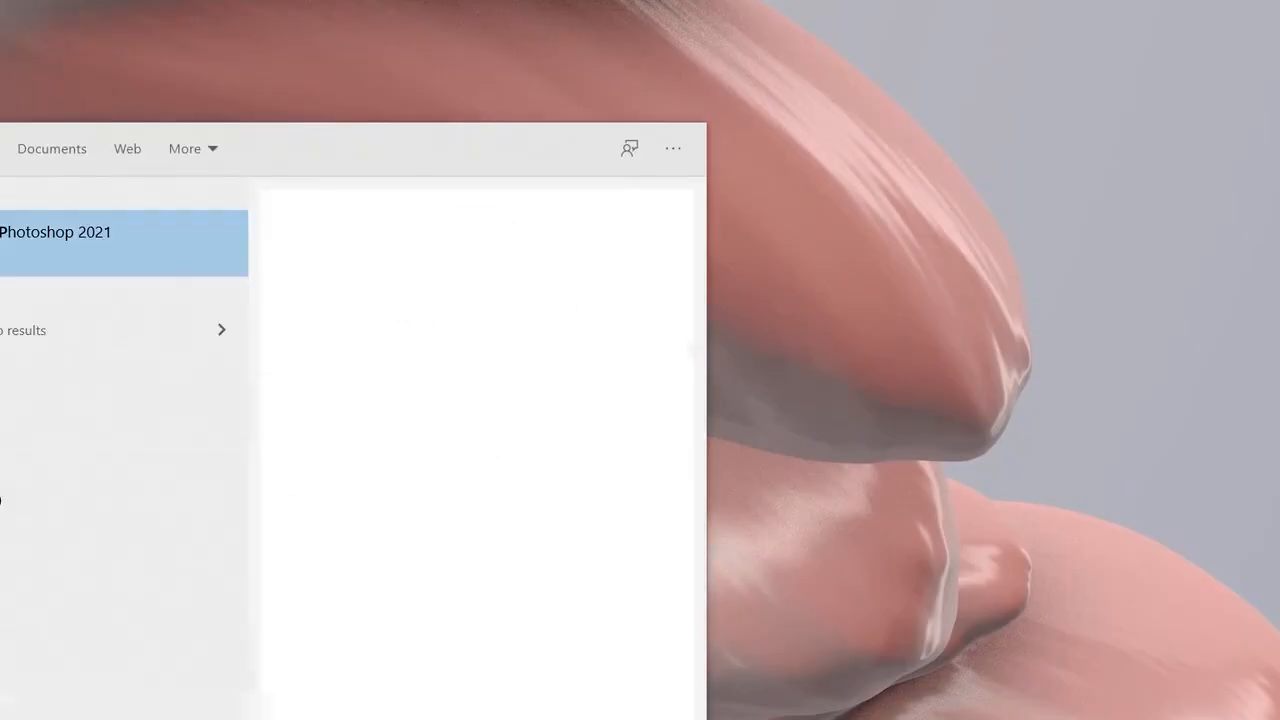
key(Return)
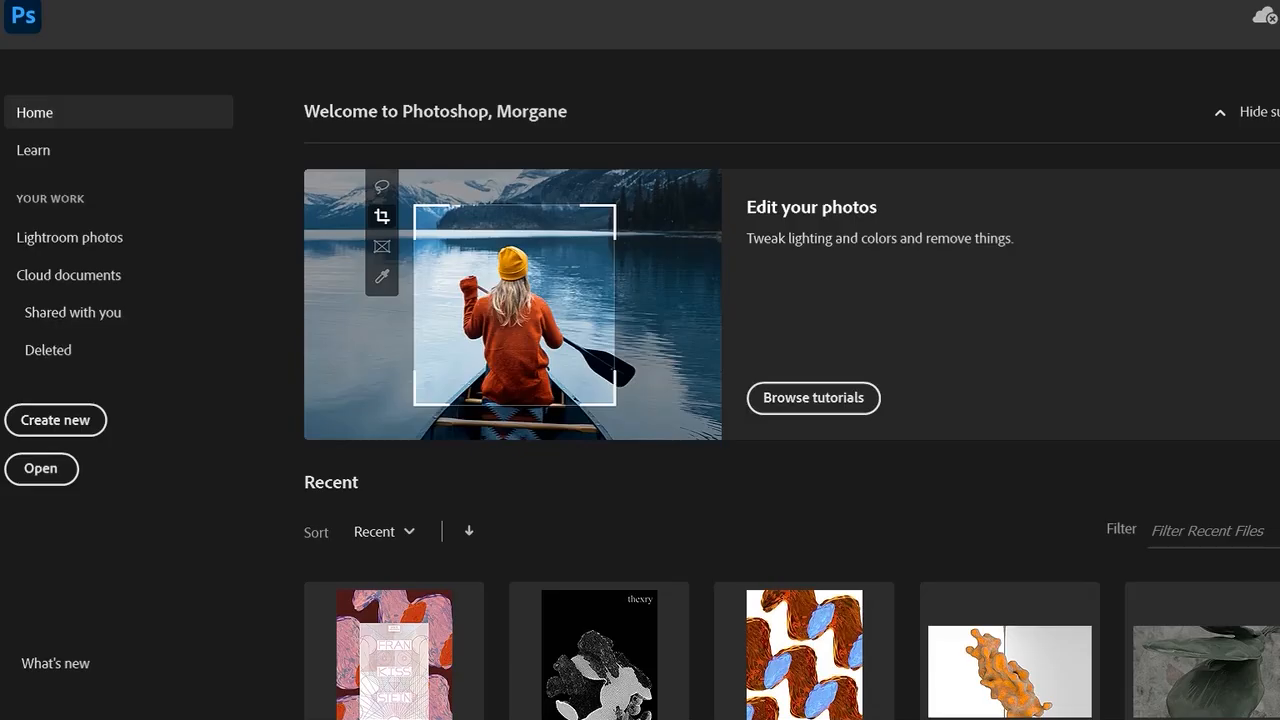
Create a new document from the A3 print preset, 297 x 420 mm at 300 ppi with a white background
click(55, 420)
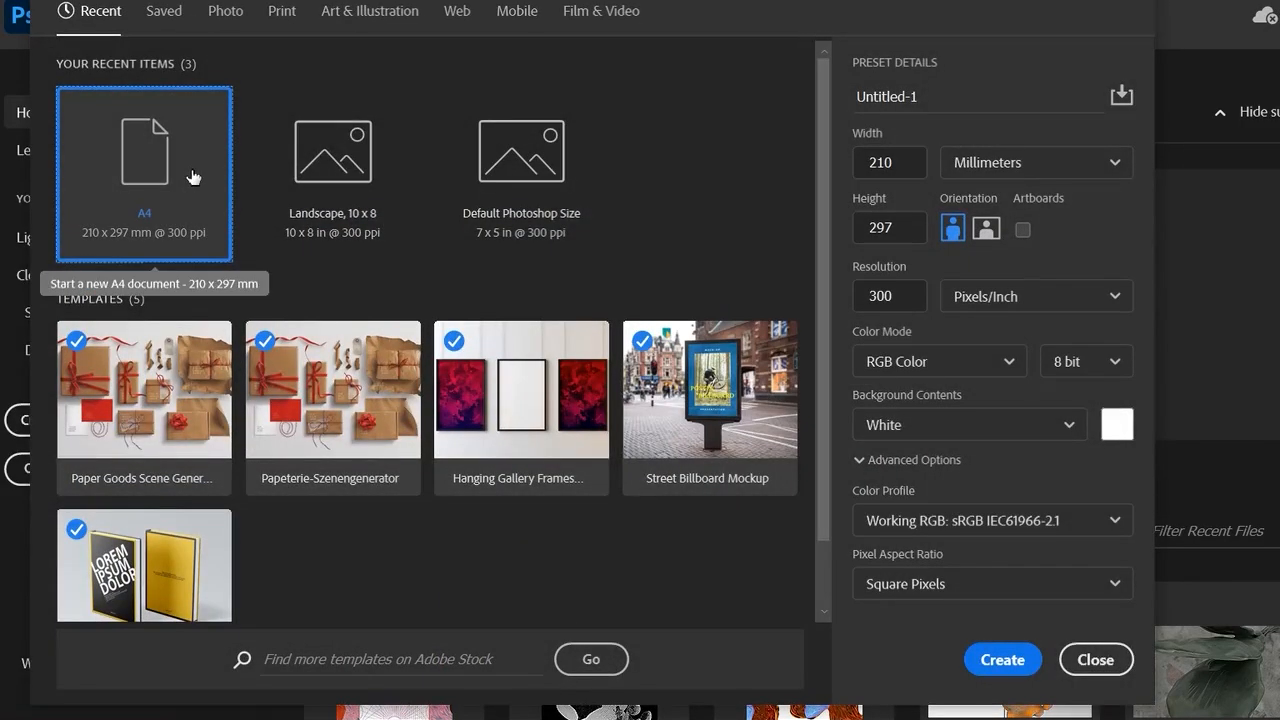
click(280, 14)
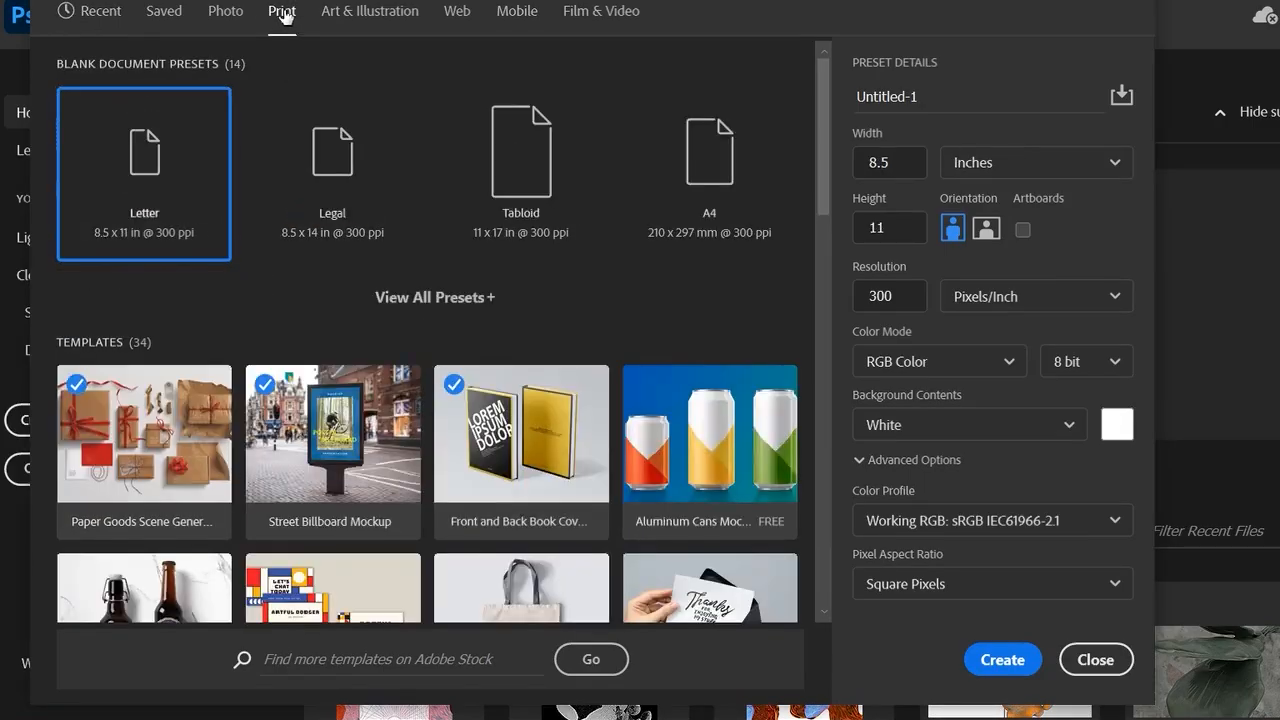
click(447, 300)
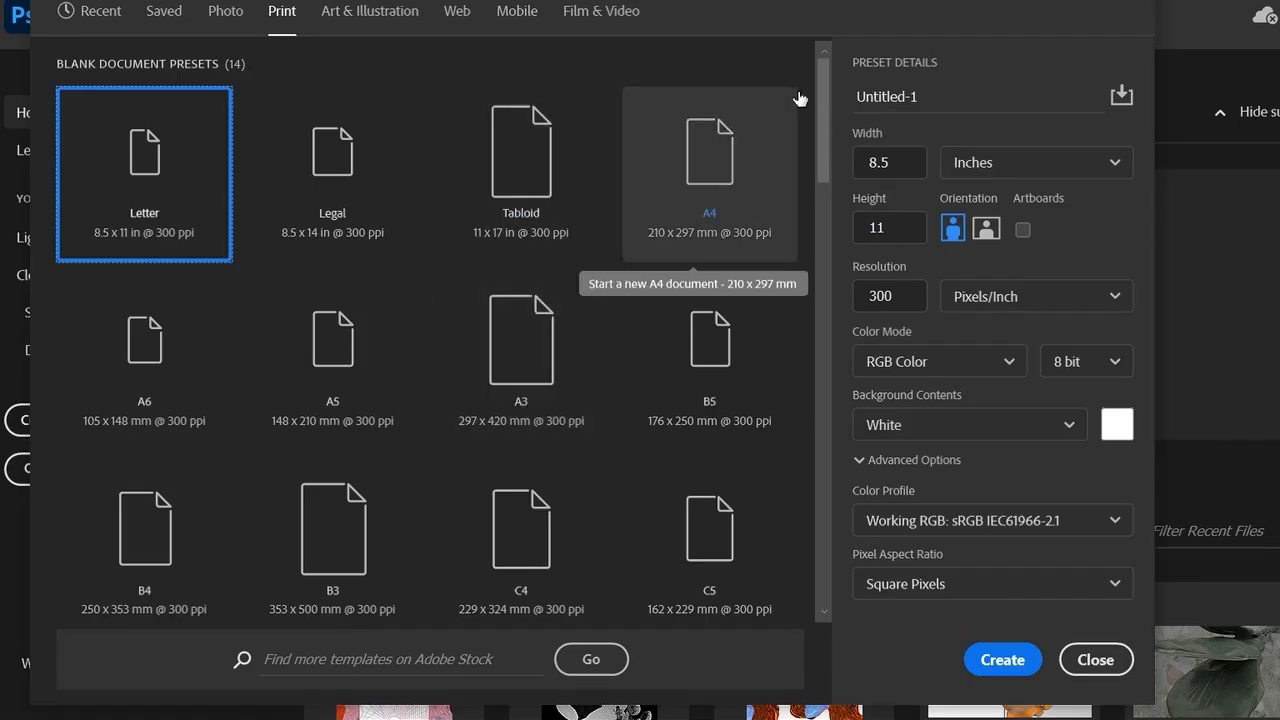
click(557, 340)
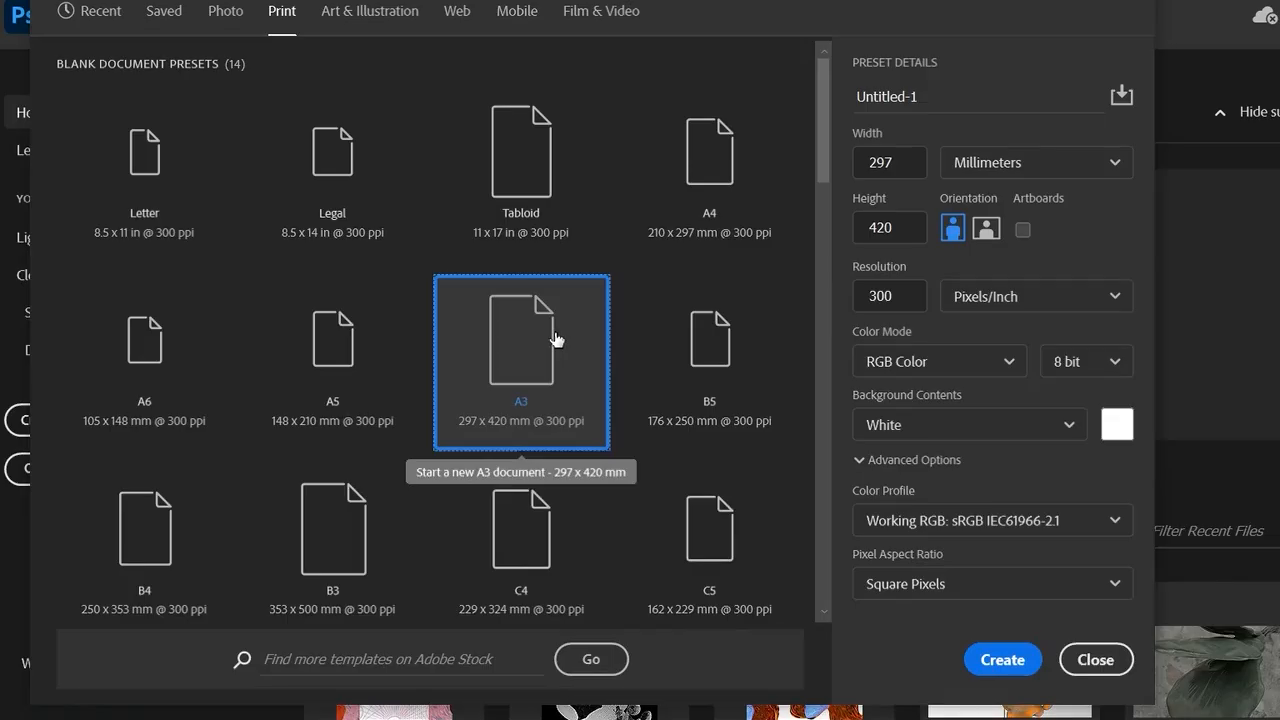
click(1003, 660)
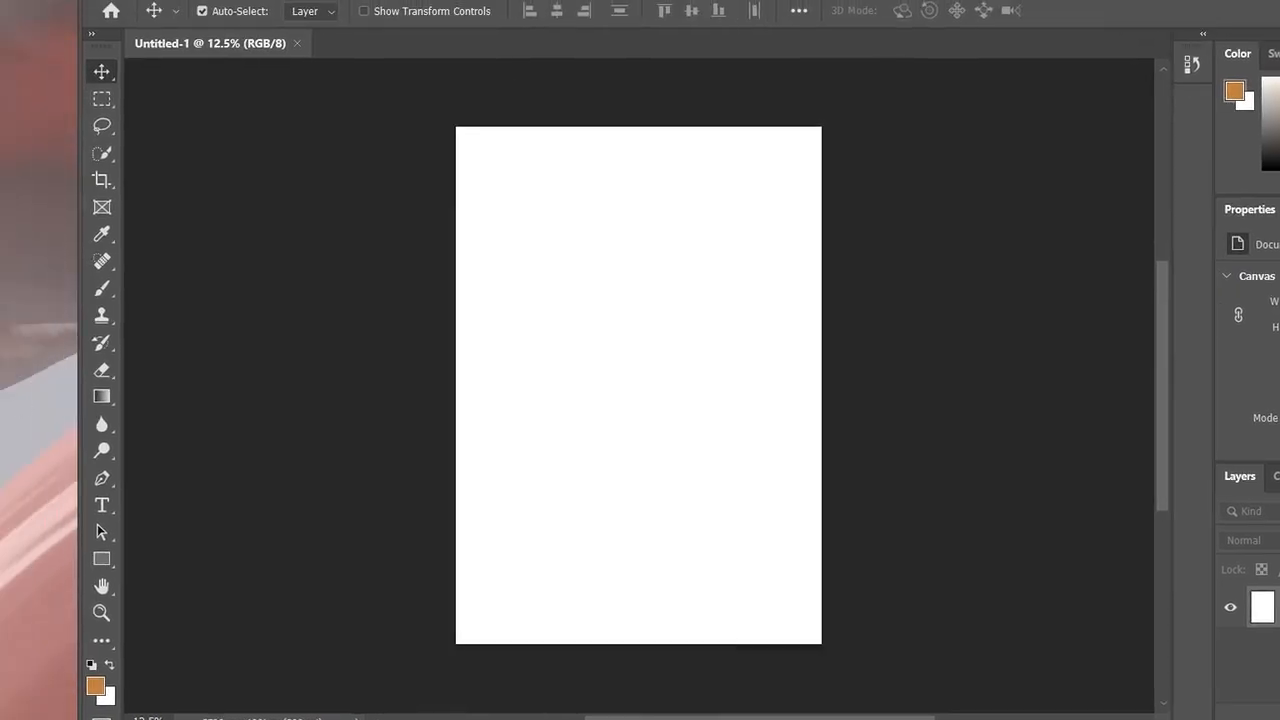
Place the OrganicScienci image in the document, rotated 90° and scaled to about 346% so its shapes fill the page
drag(80, 470, 552, 437)
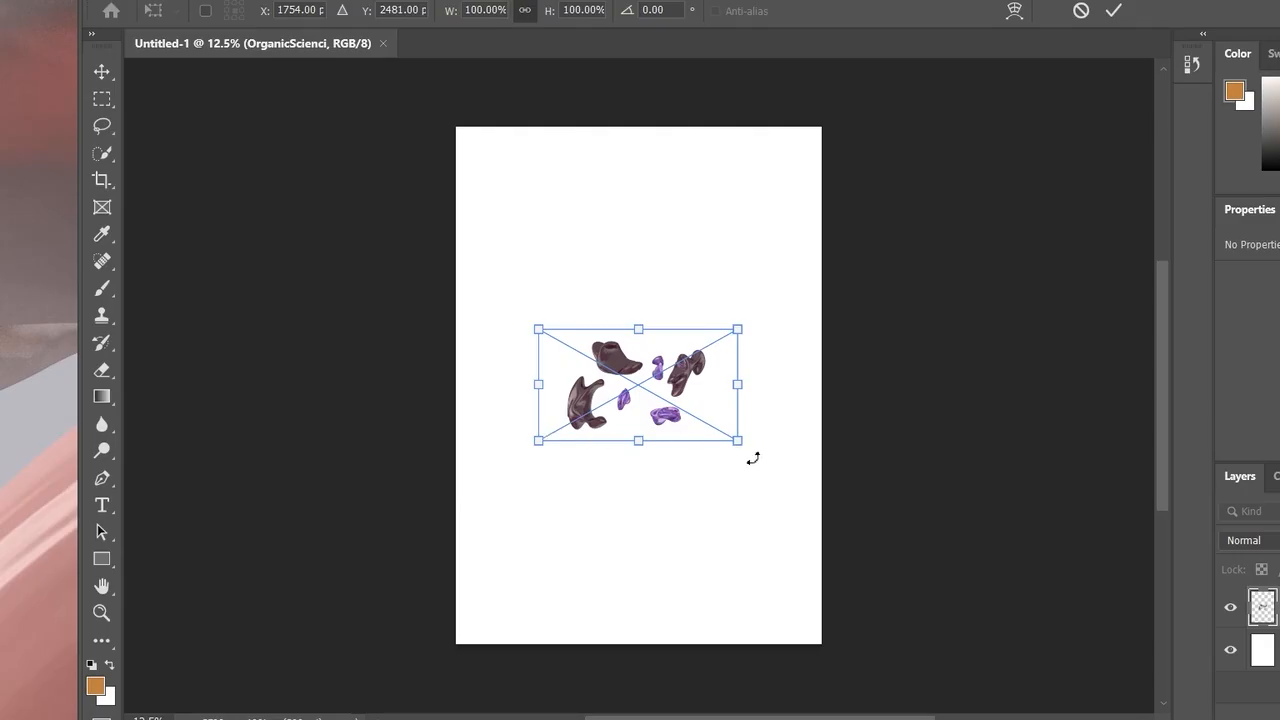
drag(753, 458, 560, 500)
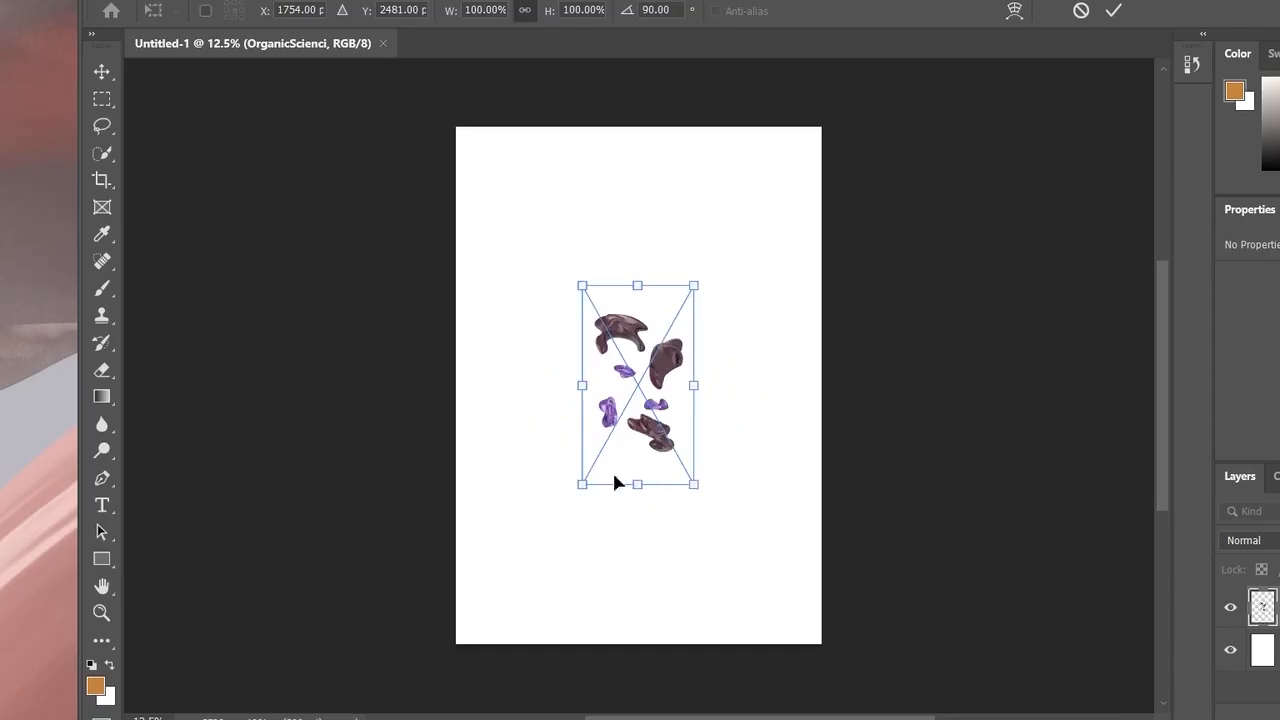
drag(687, 388, 845, 385)
drag(582, 385, 456, 388)
mouse_move(655, 349)
mouse_down()
mouse_move(652, 378)
mouse_move(657, 365)
mouse_up()
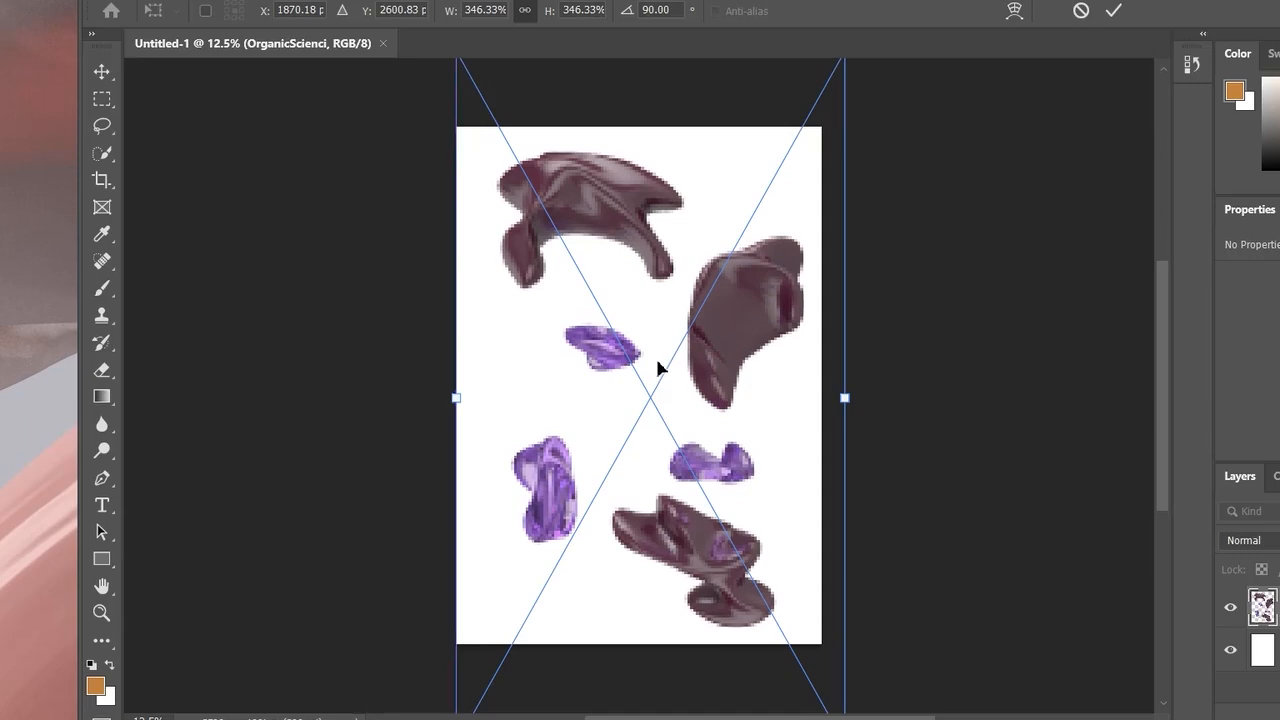
key(Return)
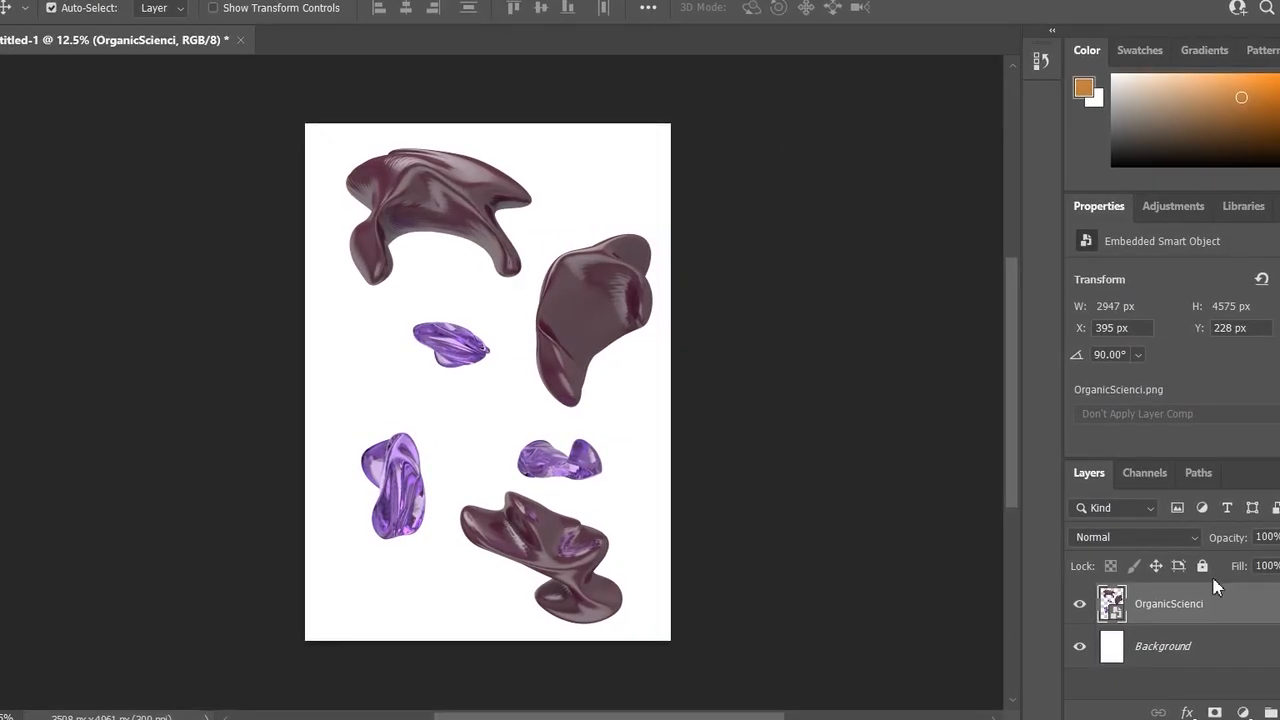
Unlock the background layer and add a Brightness/Contrast adjustment layer above the OrganicScienci layer
click(1278, 646)
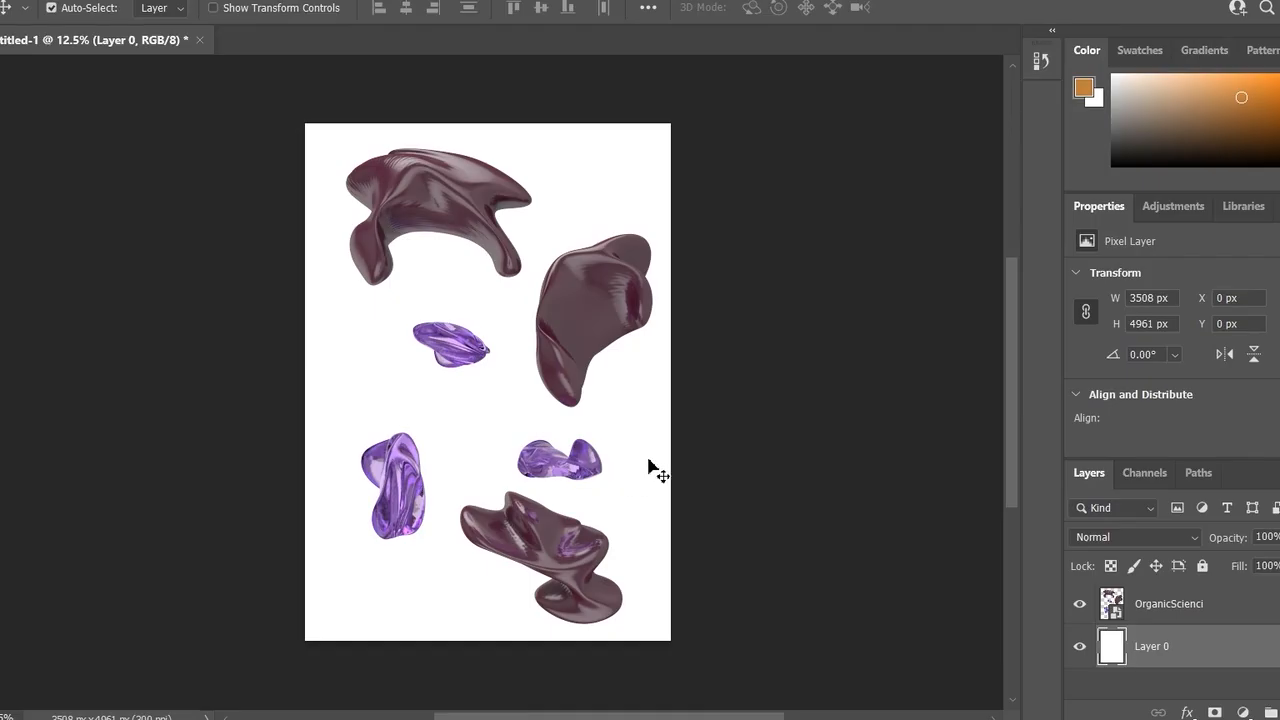
click(1174, 207)
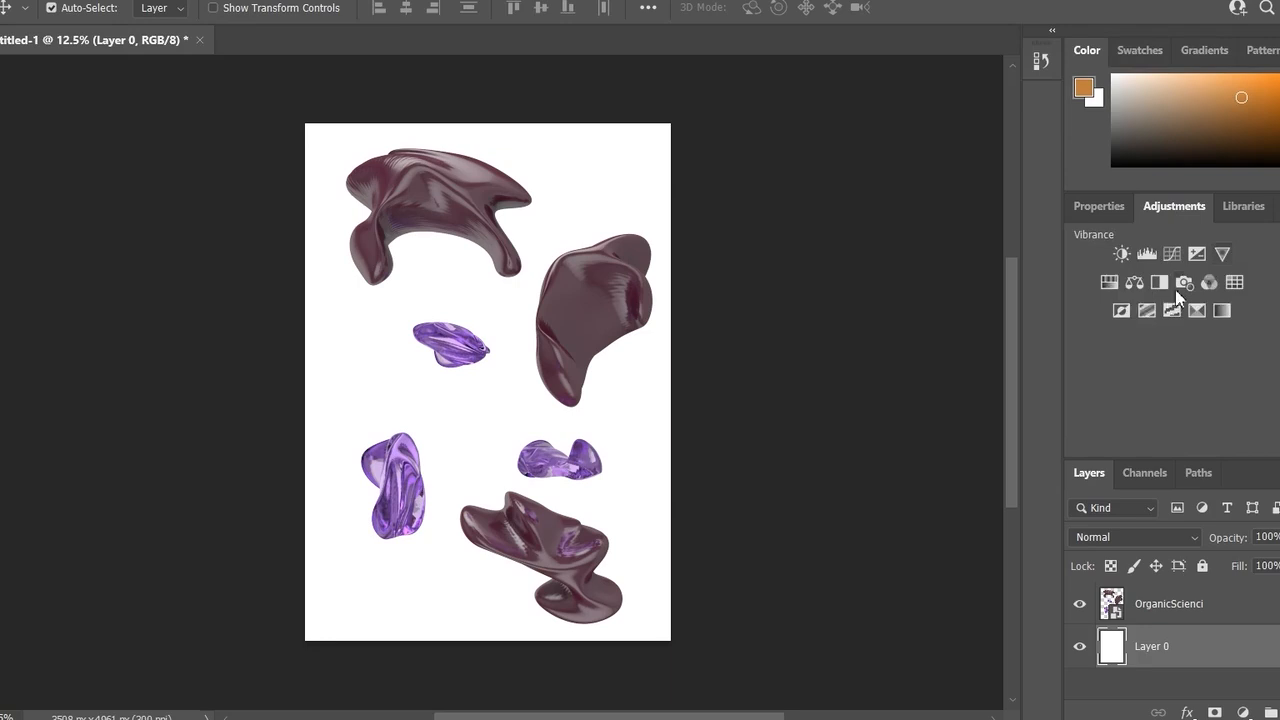
click(1120, 254)
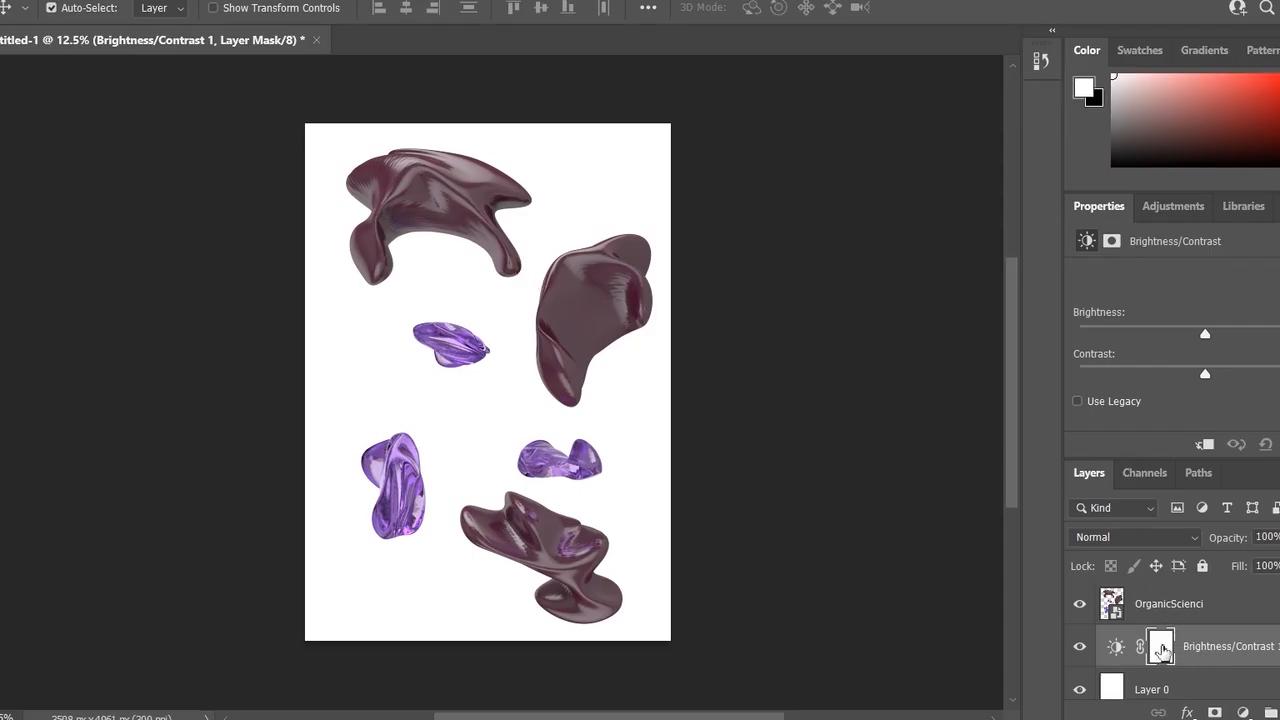
drag(1205, 652, 1193, 602)
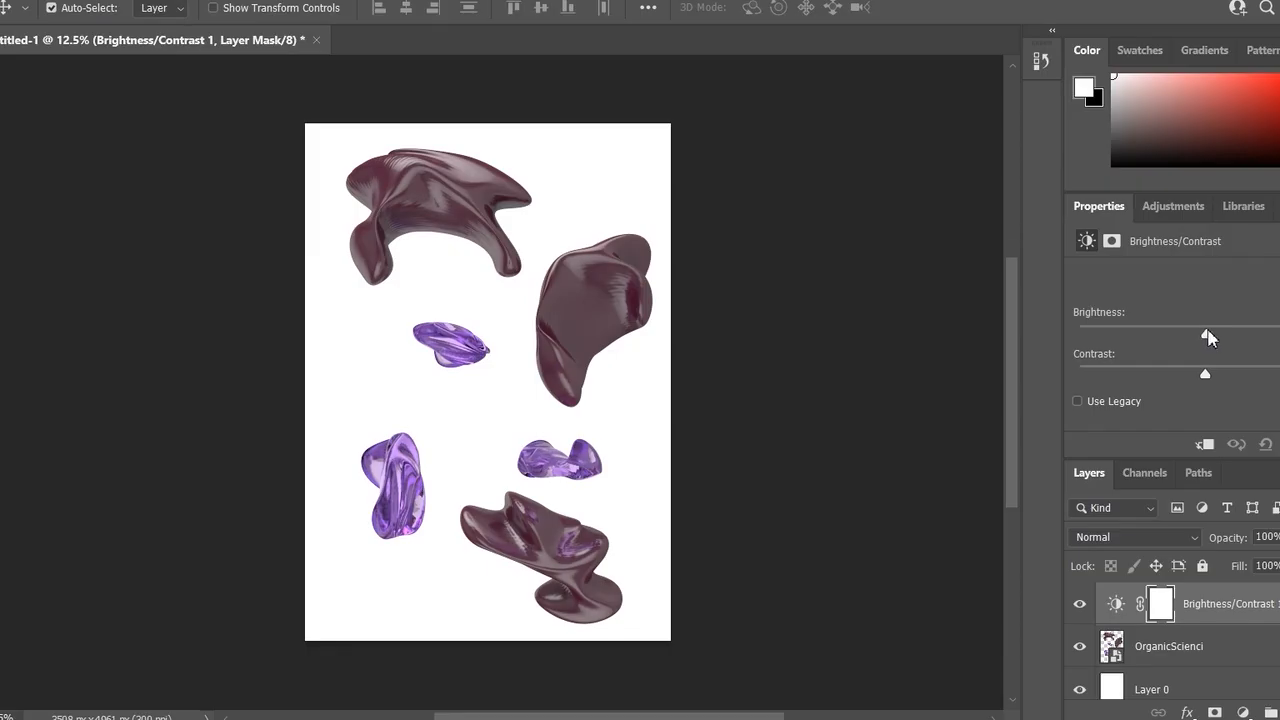
Raise the brightness slightly and the contrast strongly, and add an Invert adjustment layer above Brightness/Contrast
drag(1206, 336, 1230, 333)
drag(1205, 375, 1279, 376)
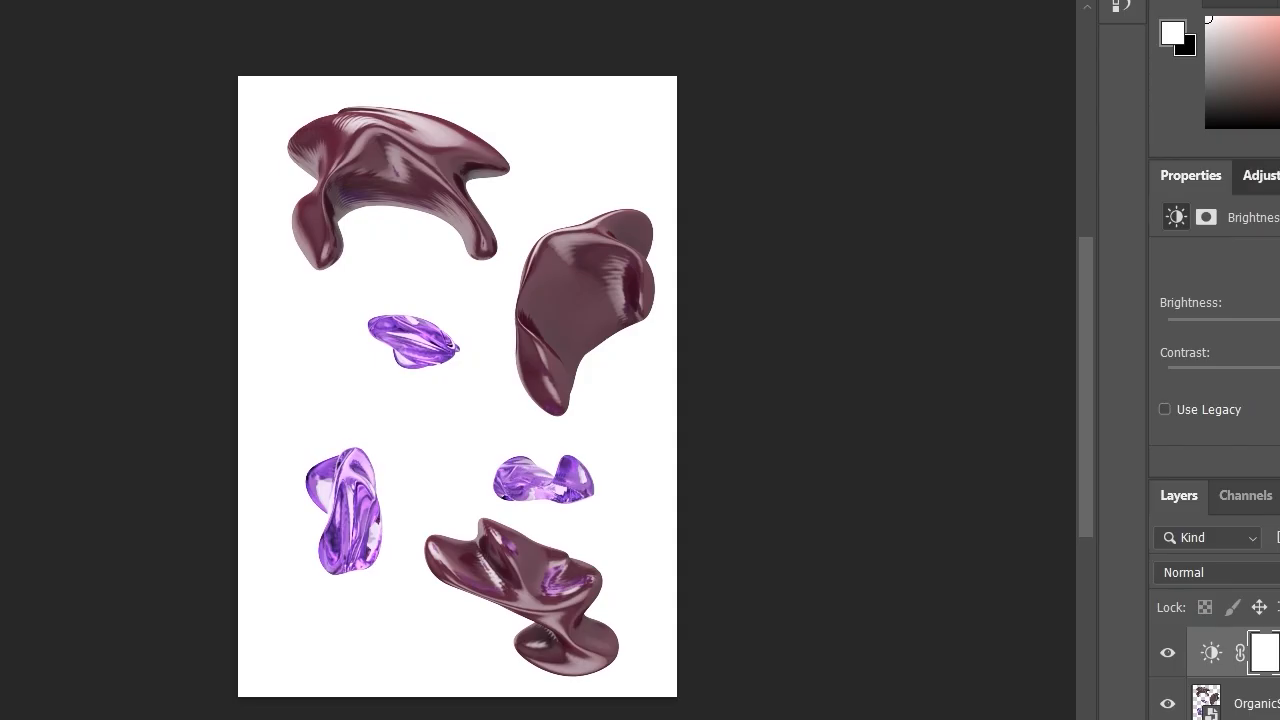
click(1262, 175)
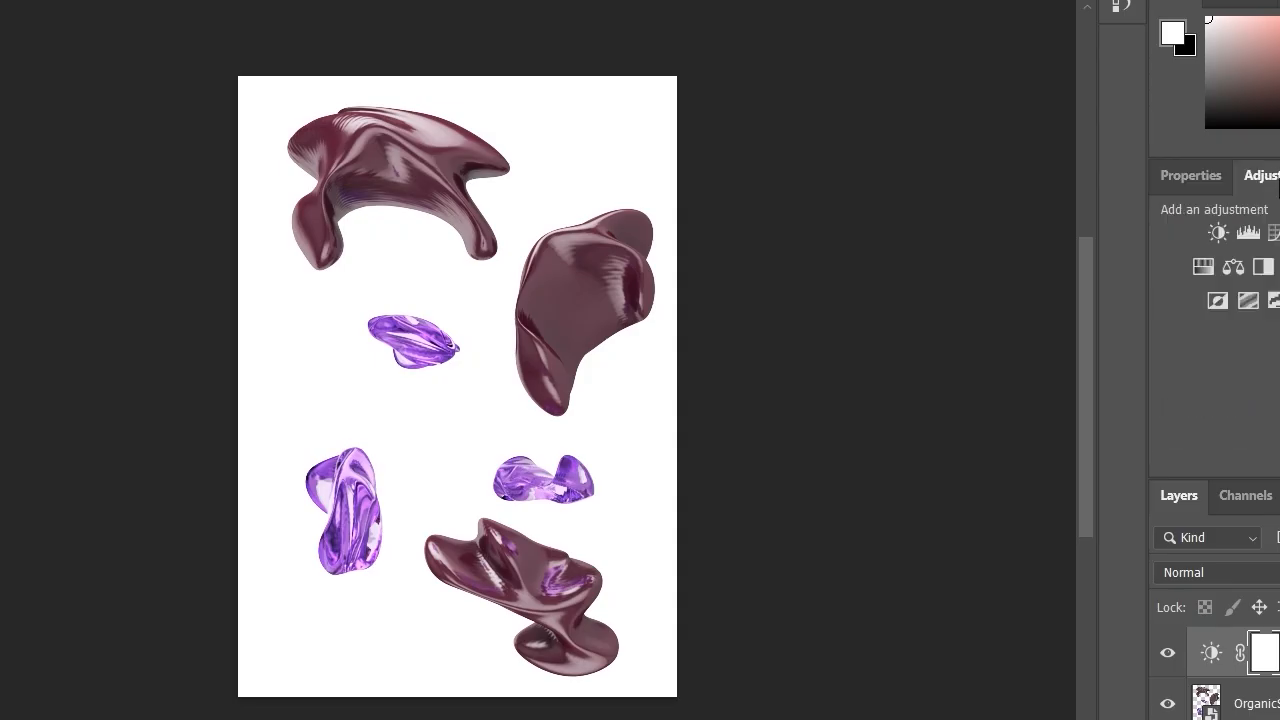
click(1218, 302)
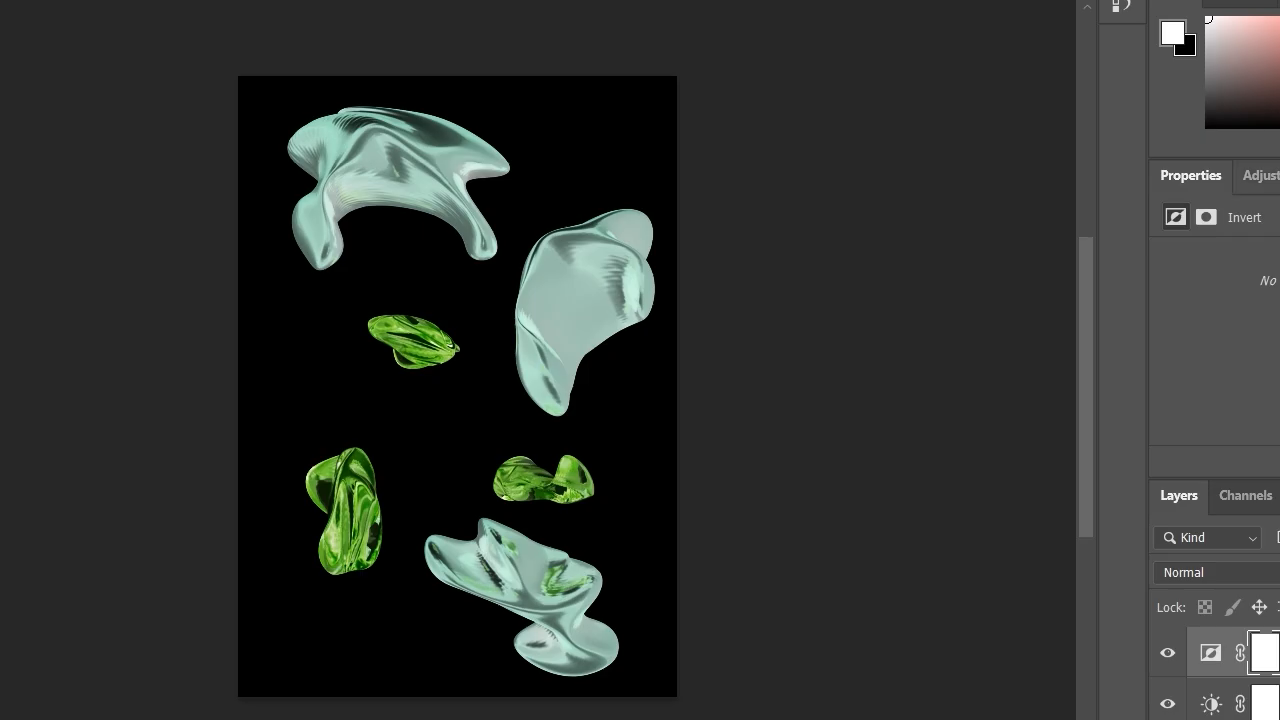
Add a Color Balance adjustment layer on top and shift its midtones toward red, magenta and blue
click(1260, 175)
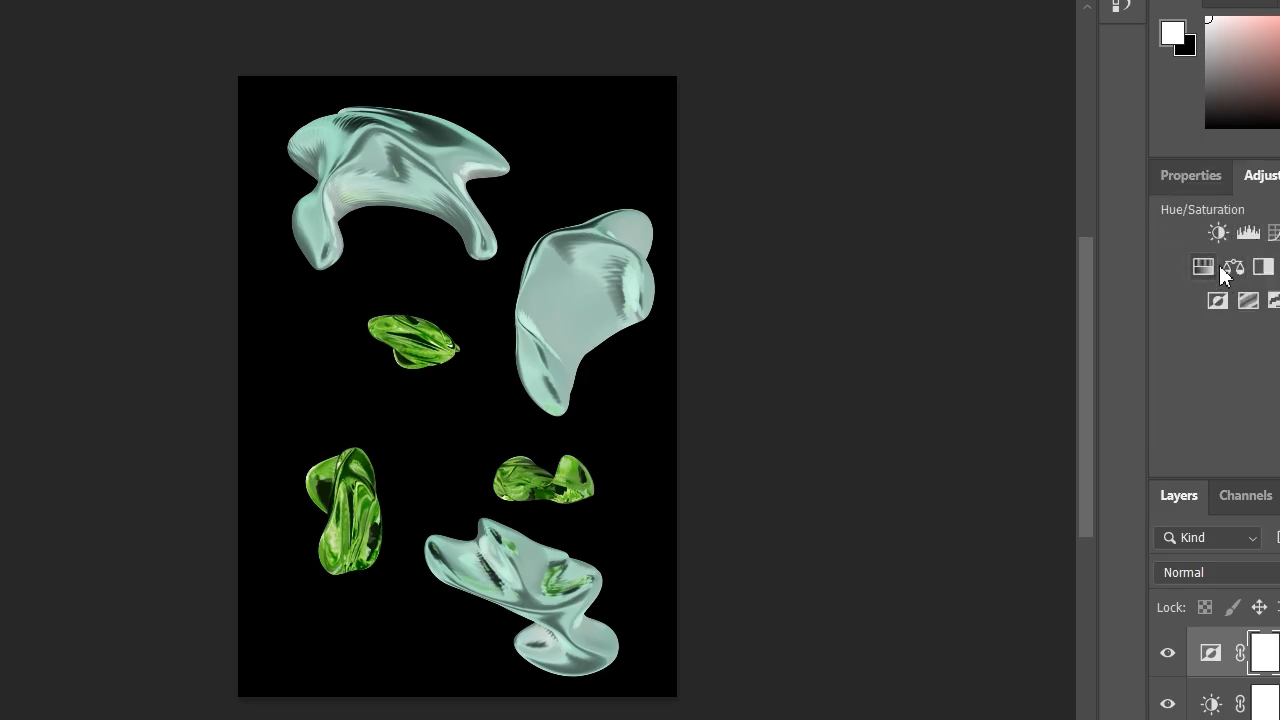
click(1232, 267)
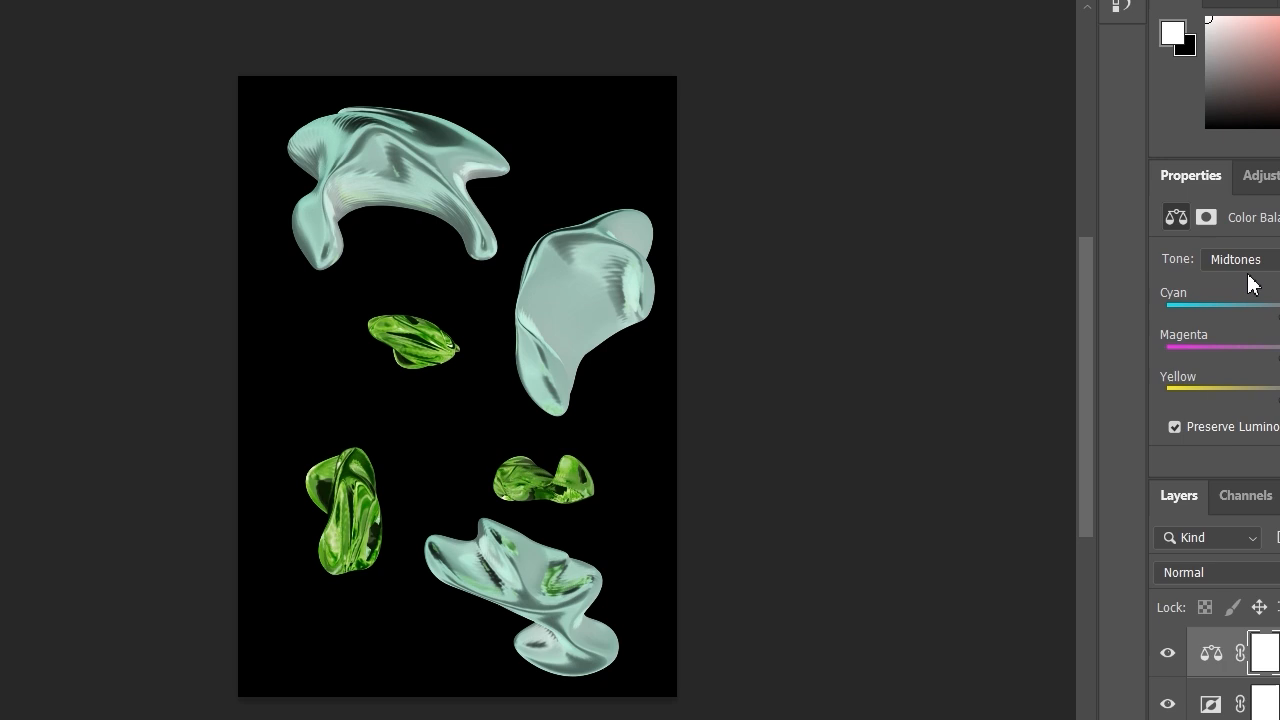
mouse_move(1257, 314)
mouse_down()
mouse_move(1171, 309)
mouse_move(1279, 314)
mouse_up()
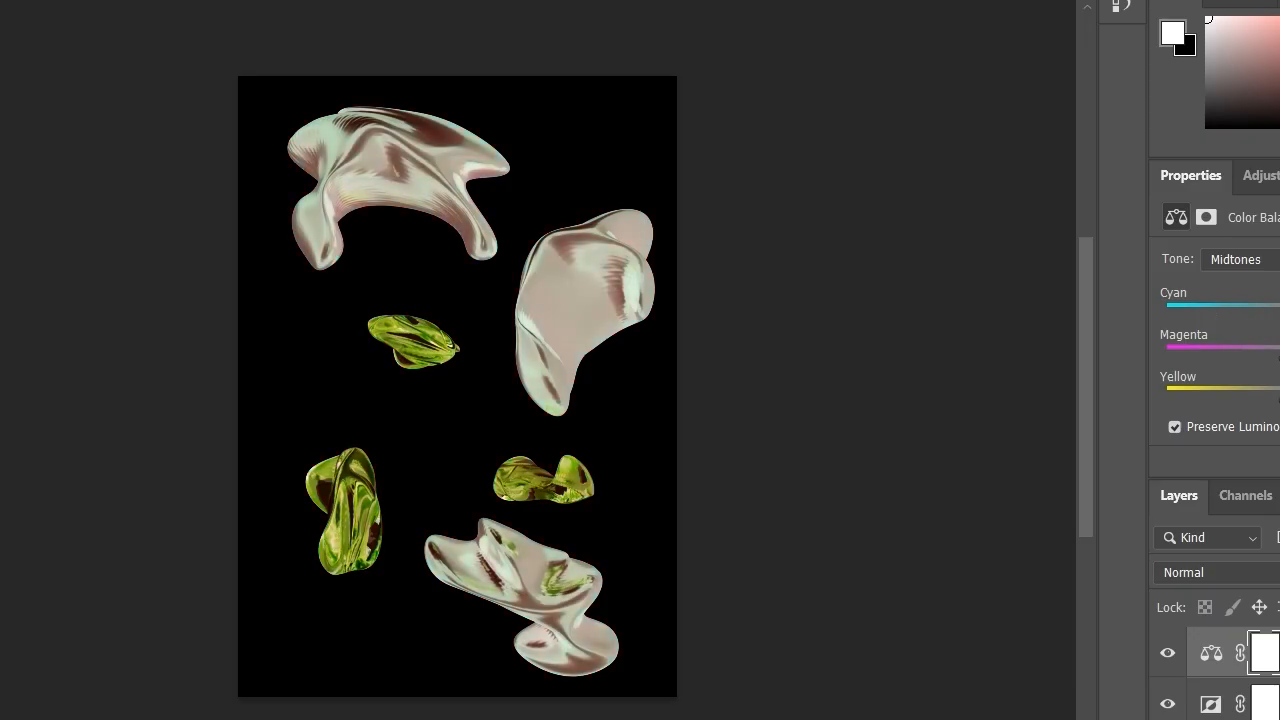
drag(1279, 350, 1211, 343)
mouse_move(1279, 398)
mouse_down()
mouse_move(1226, 400)
mouse_move(1279, 398)
mouse_up()
drag(1157, 404, 1279, 398)
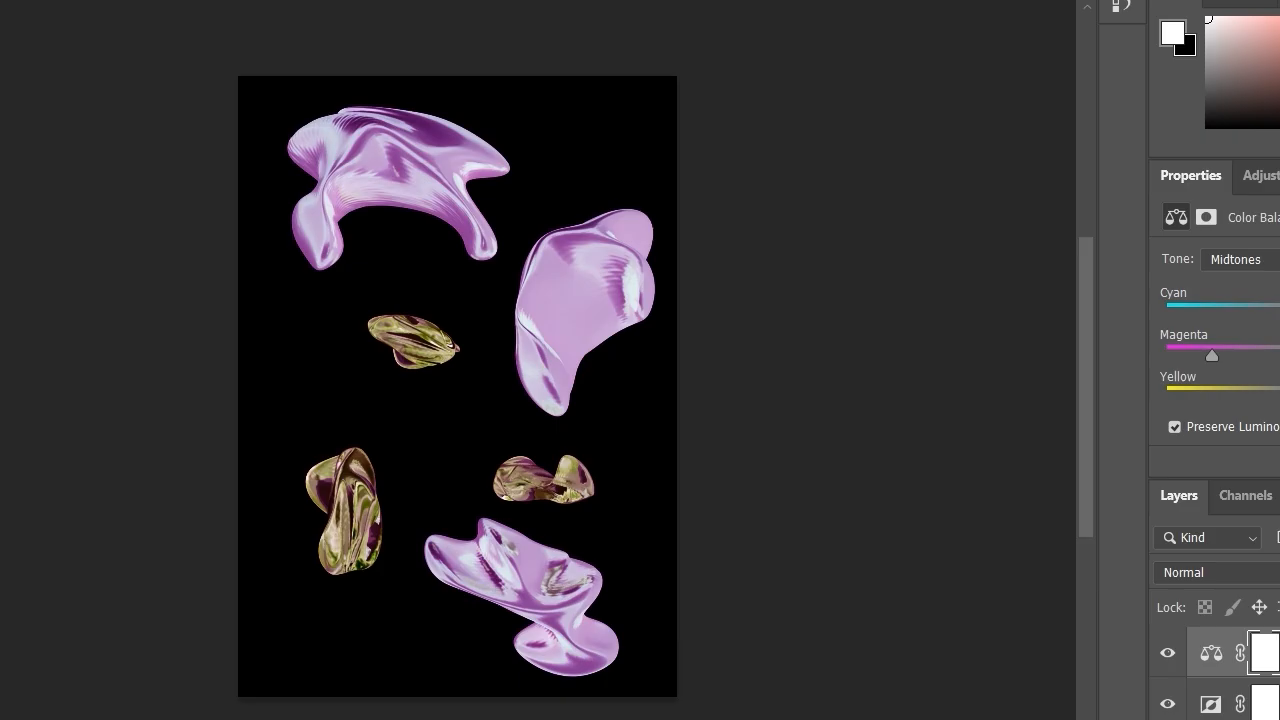
Push the Color Balance midtones fully to magenta and strongly toward yellow, checking the shapes up close
scroll(360, 510, up, 1)
scroll(365, 500, down, 1)
key(ctrl+plus)
key(ctrl+plus)
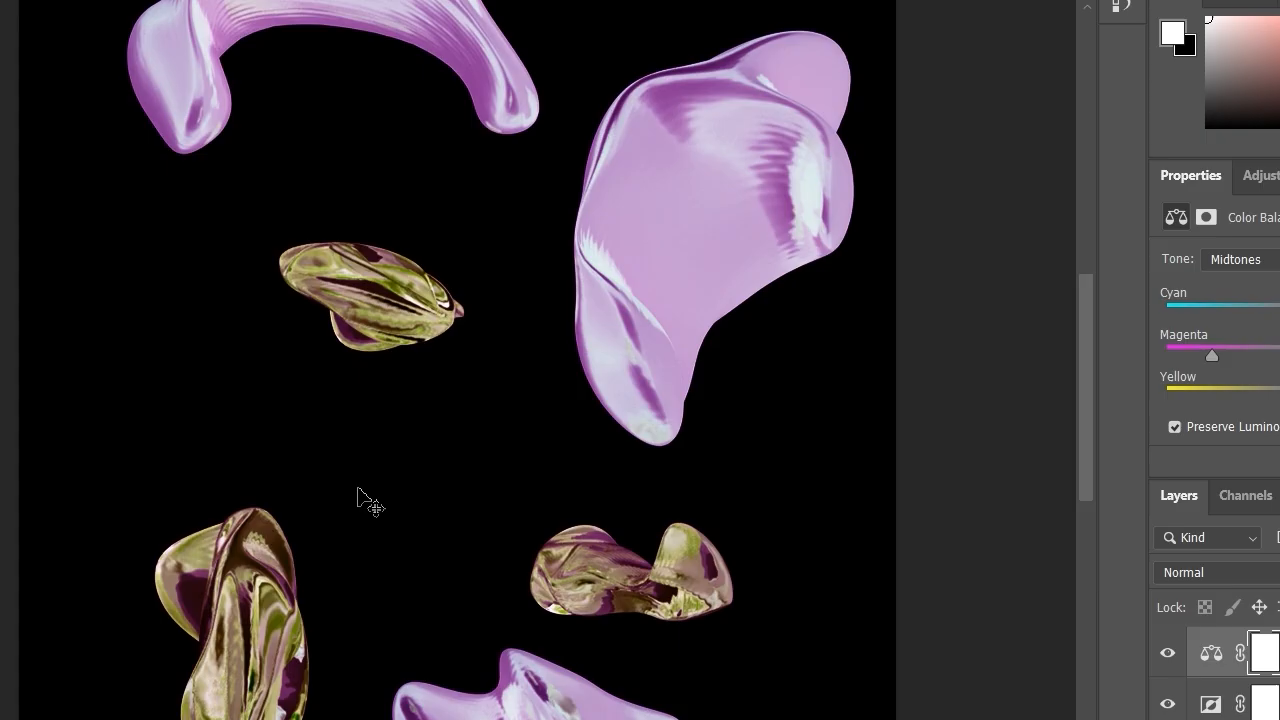
scroll(447, 470, up, 2)
drag(1077, 386, 1068, 457)
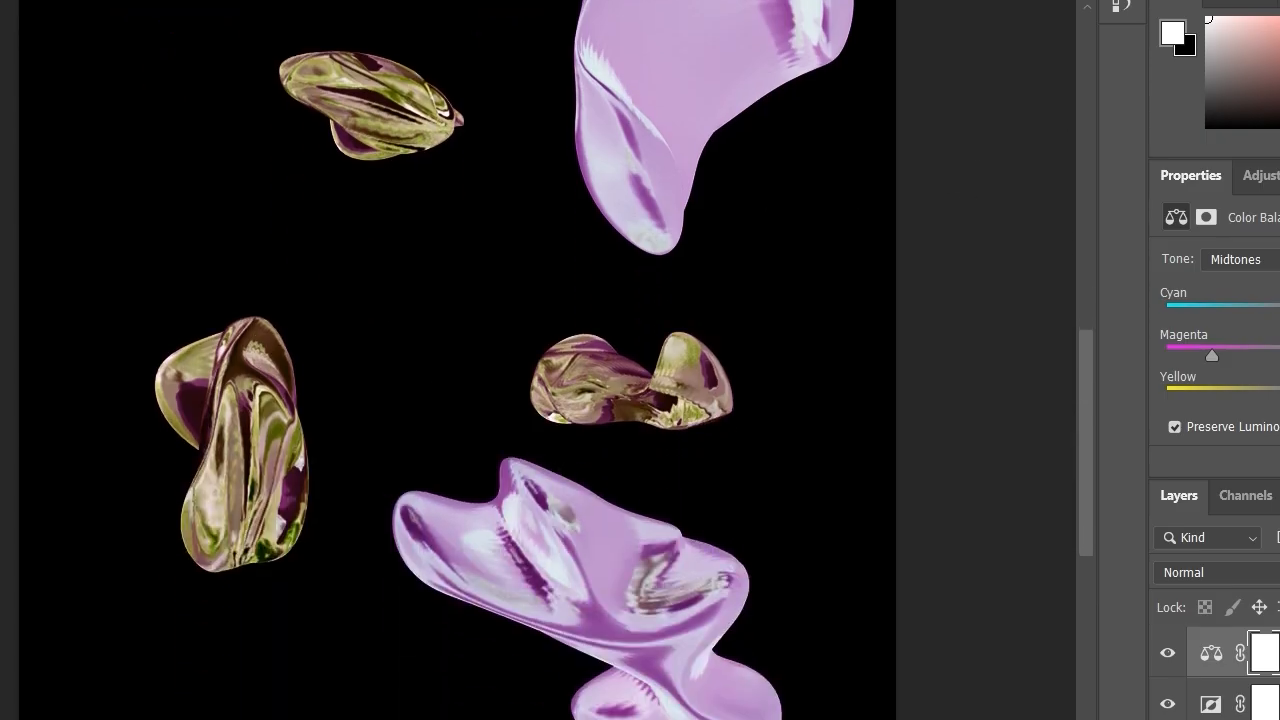
scroll(1220, 341, down, 1)
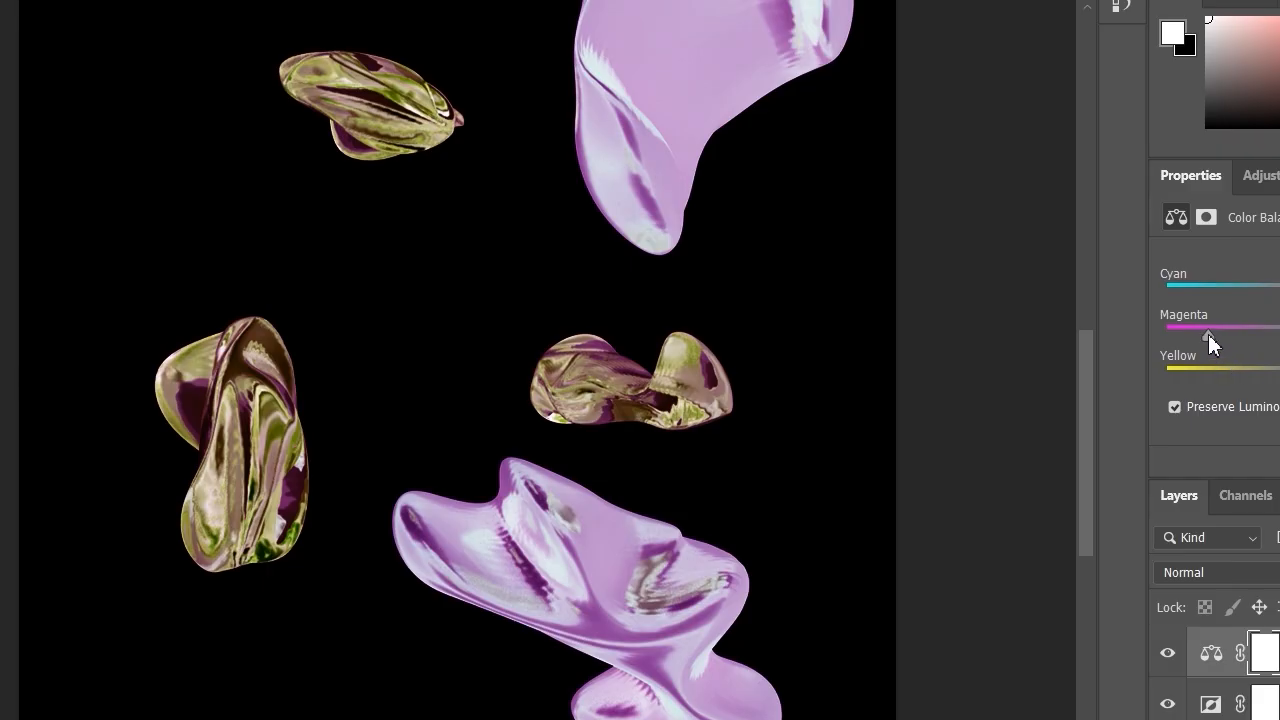
drag(1165, 331, 1150, 300)
drag(1279, 370, 1214, 369)
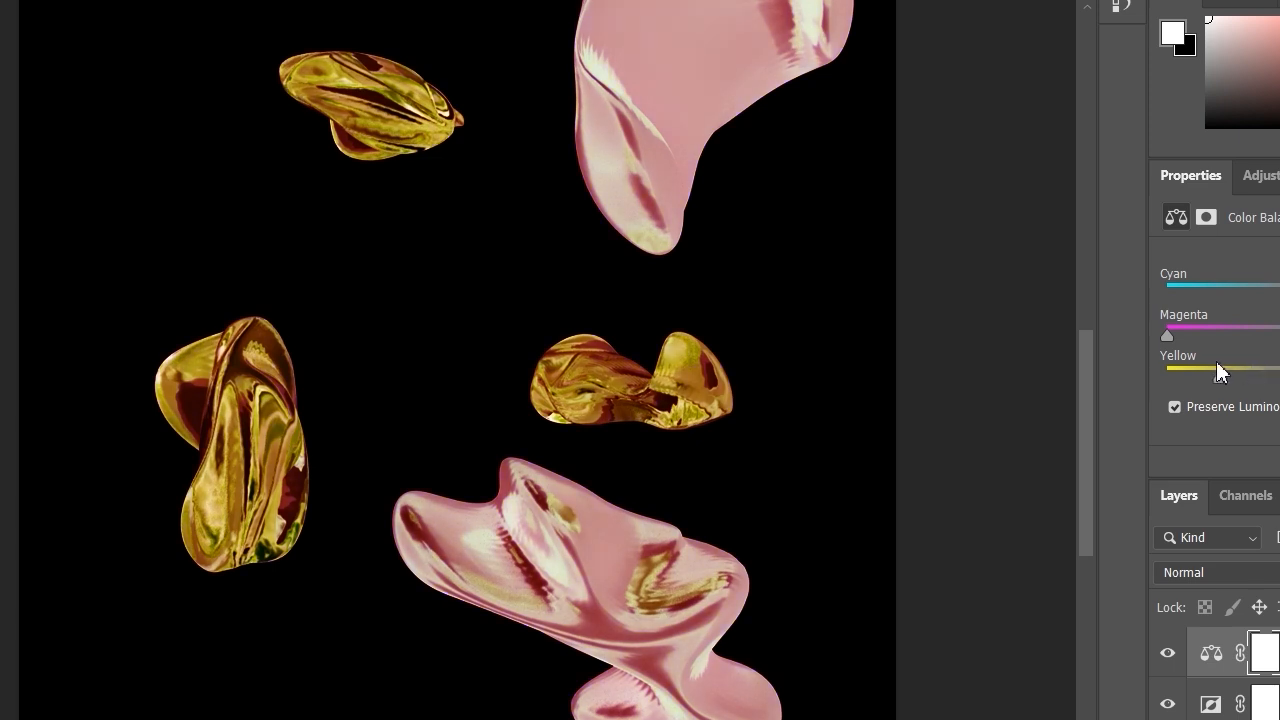
scroll(609, 286, up, 3)
scroll(609, 286, up, 2)
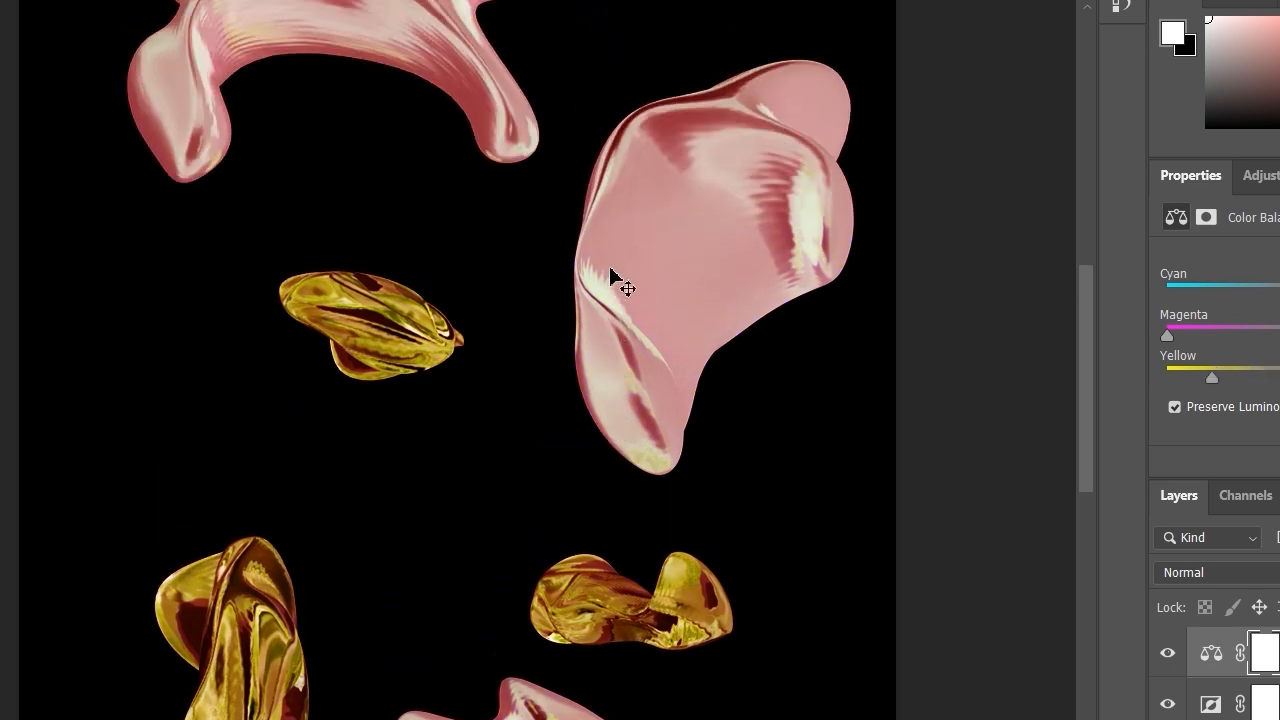
alt+scroll(622, 168, down, 3)
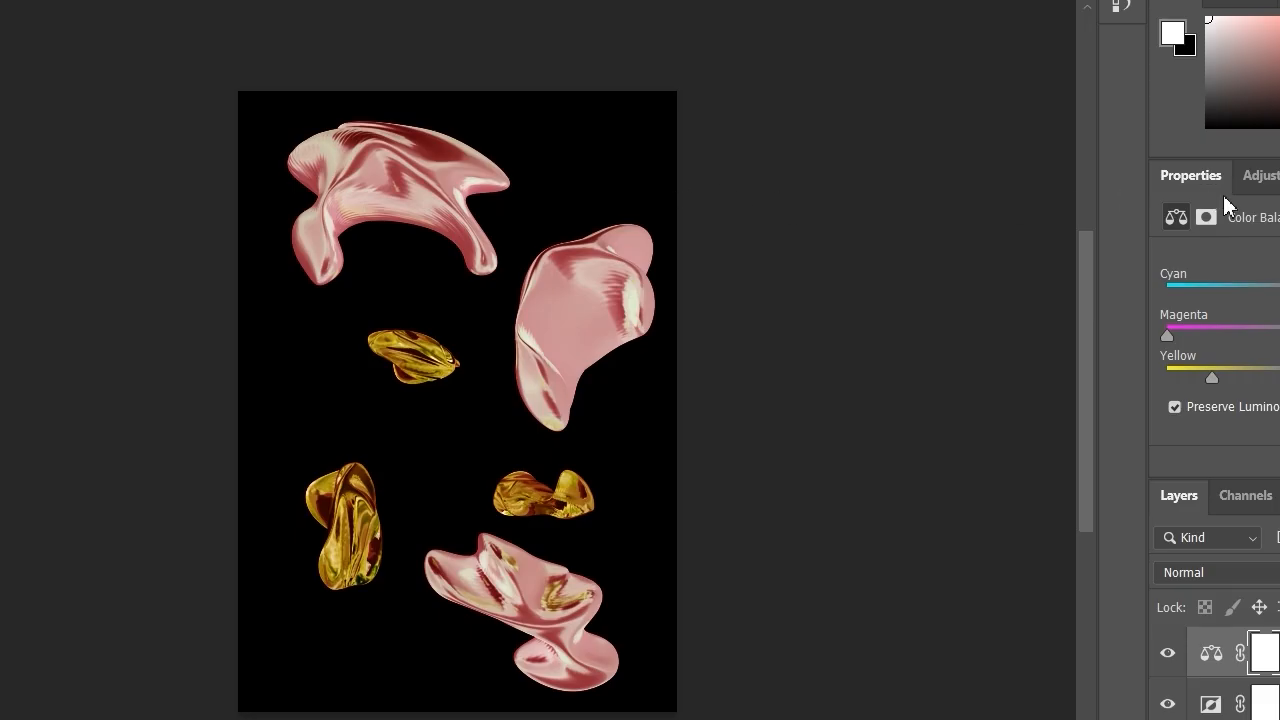
Add a Gradient Map adjustment layer on top and expand its Blues gradient presets
click(1260, 176)
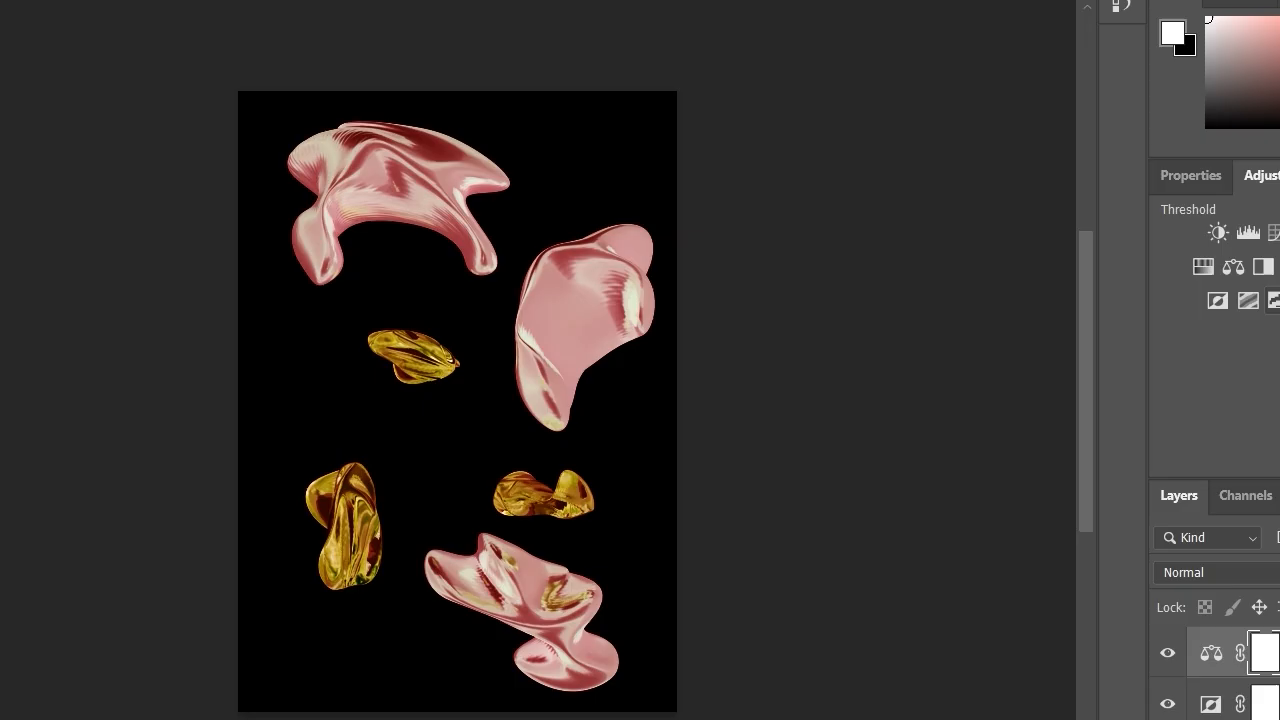
click(1273, 300)
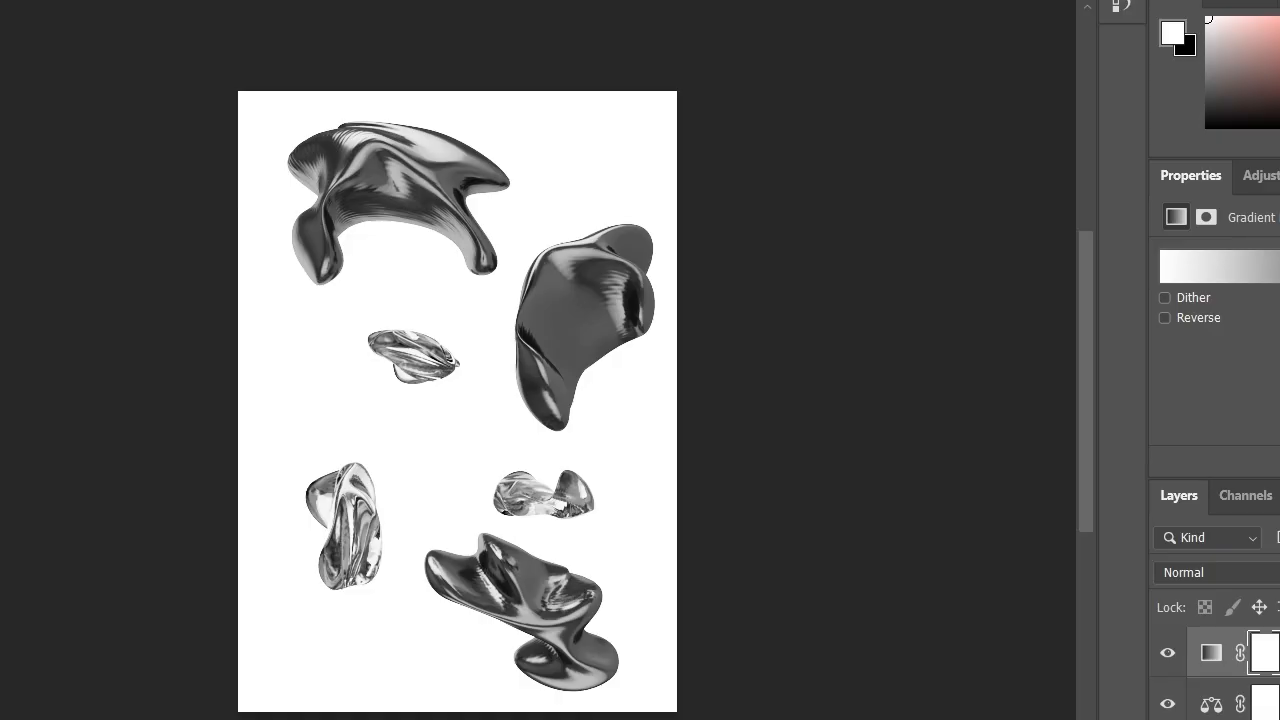
click(1278, 267)
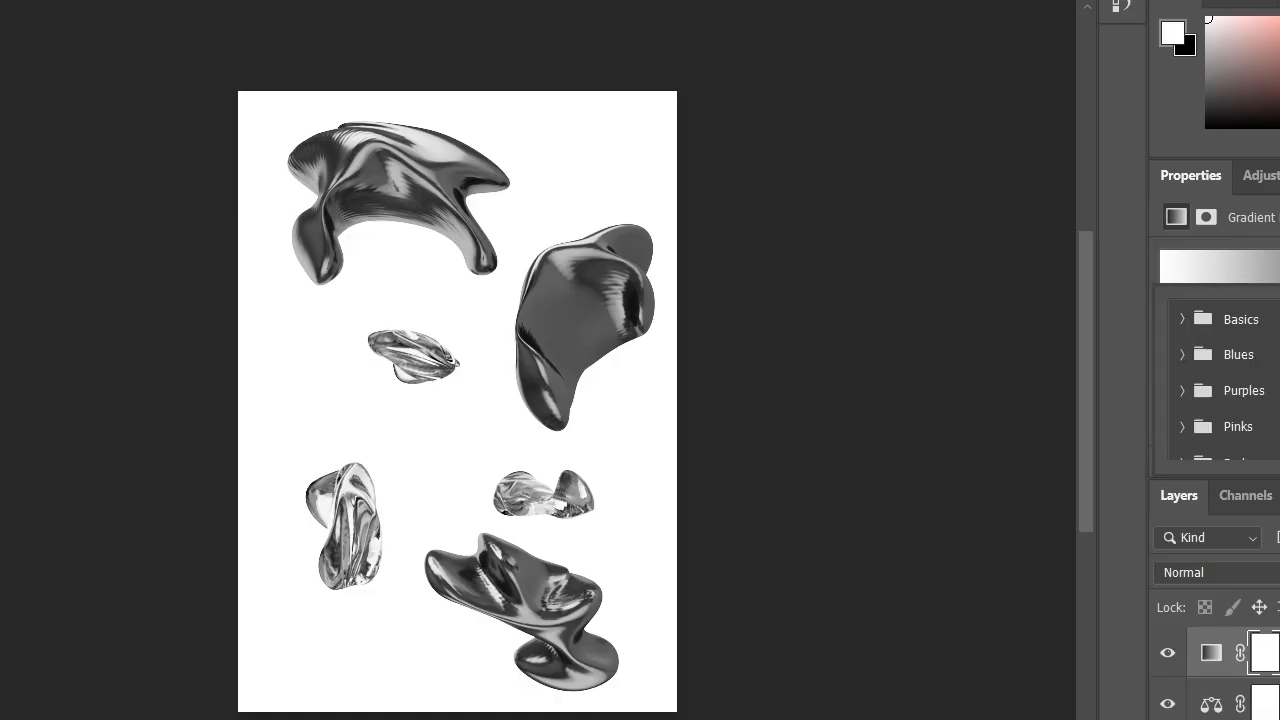
click(1183, 354)
Try several Blues presets on the gradient map, apply the second gradient of the second row, and collapse the Blues group
click(1256, 386)
click(1277, 390)
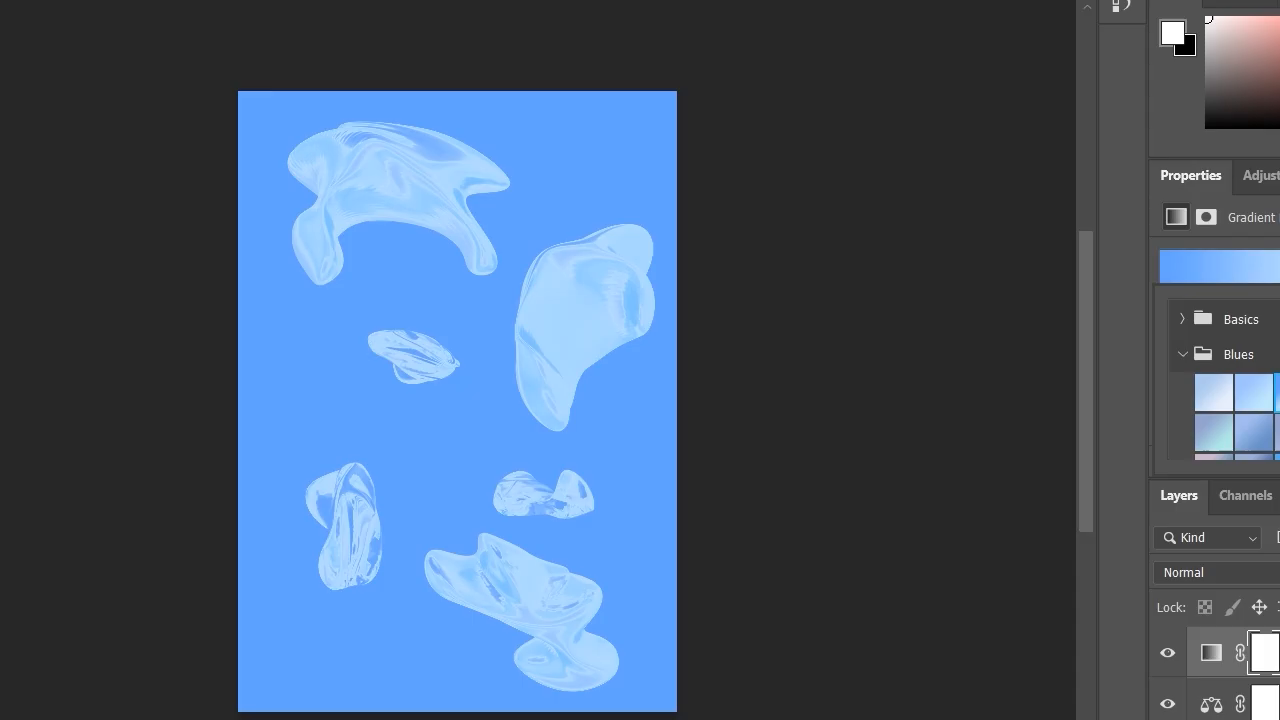
click(1258, 440)
click(1219, 441)
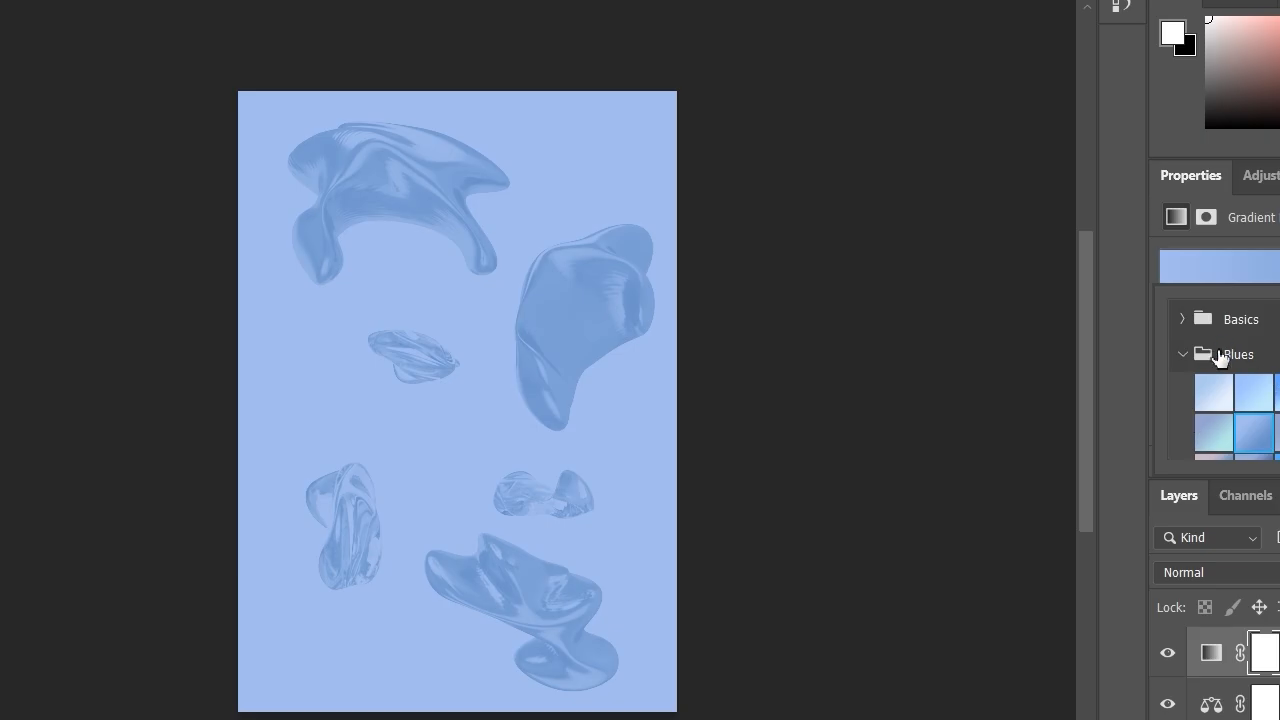
click(1184, 360)
click(1184, 360)
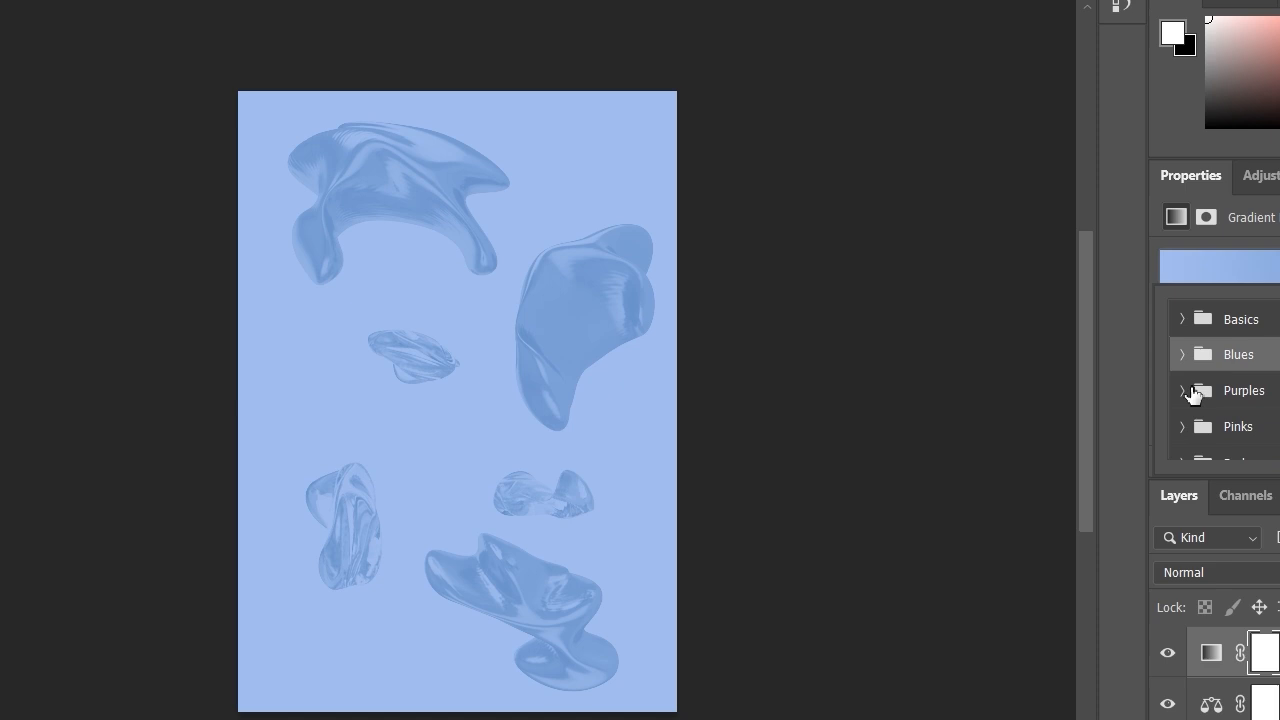
Expand the Pinks gradient presets, try several on the gradient map, and apply the light-blue-to-pink one in the last row
click(1186, 428)
scroll(1245, 400, down, 2)
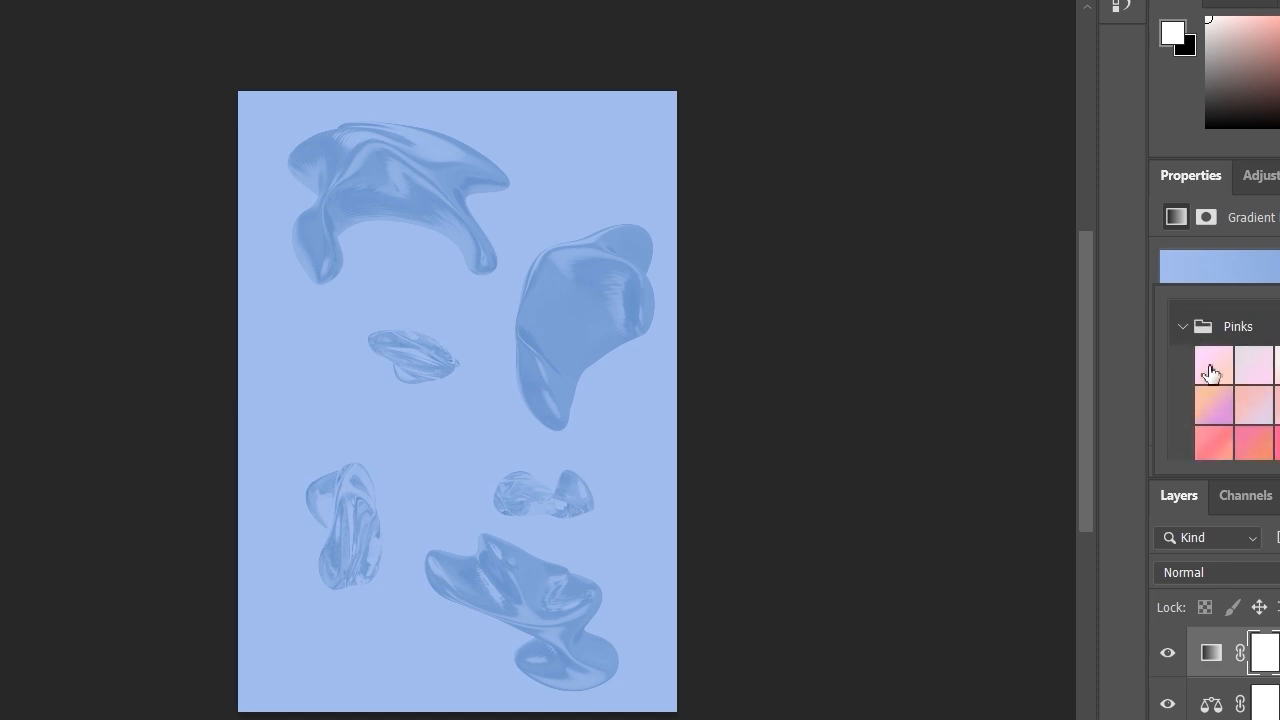
click(1206, 366)
click(1248, 403)
click(1278, 404)
click(1278, 404)
click(1278, 404)
click(1278, 404)
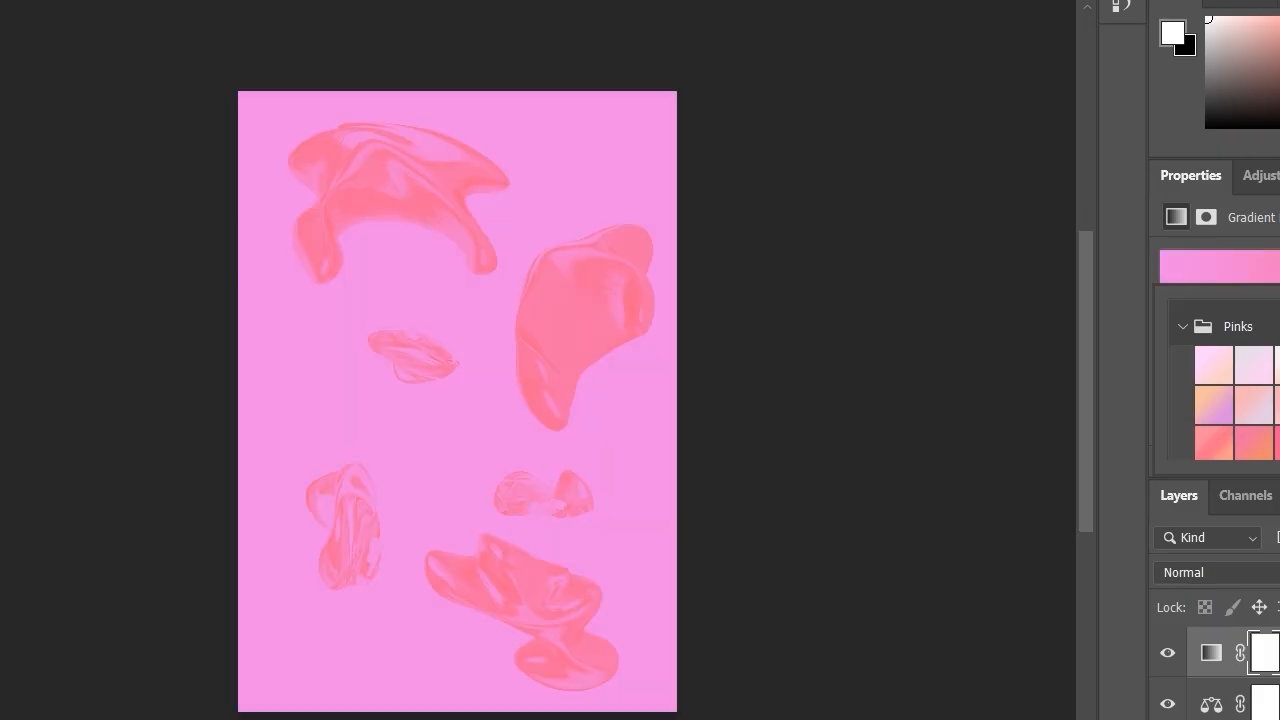
scroll(1246, 391, down, 3)
click(1250, 428)
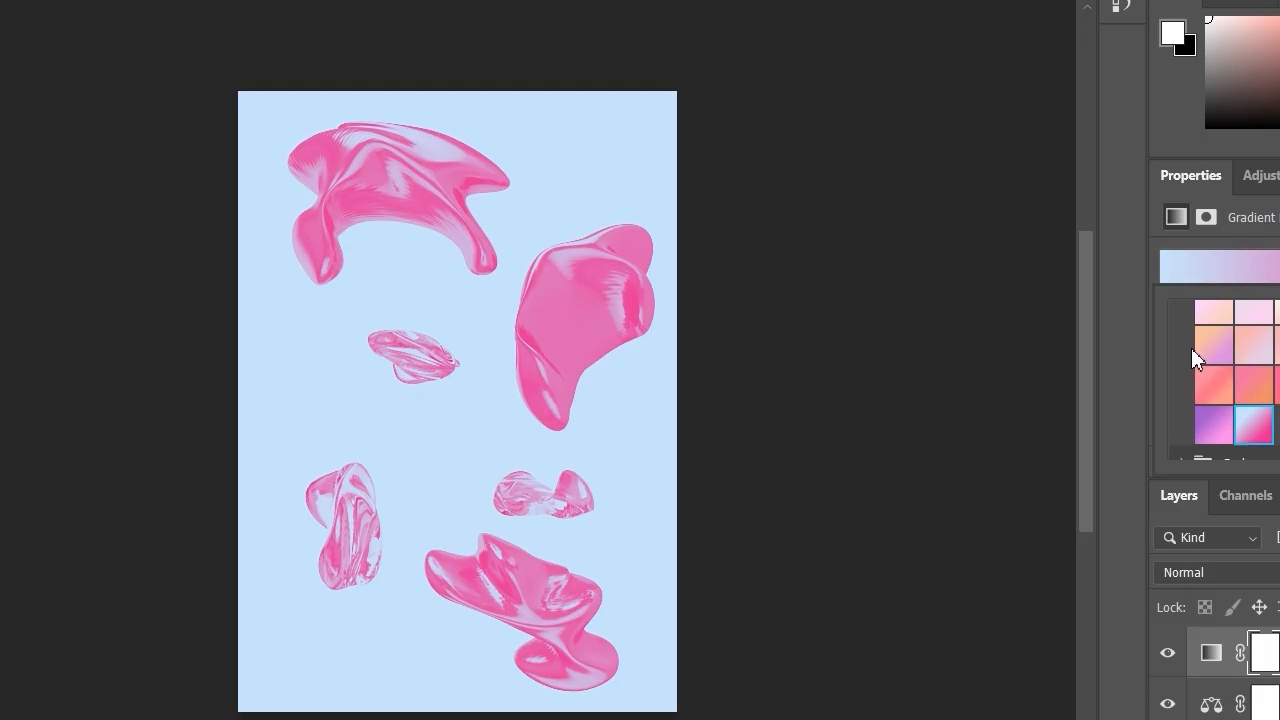
Compare the purple-to-pink preset with the light-blue-to-pink preset on the gradient map, ending on light blue to pink
click(1214, 428)
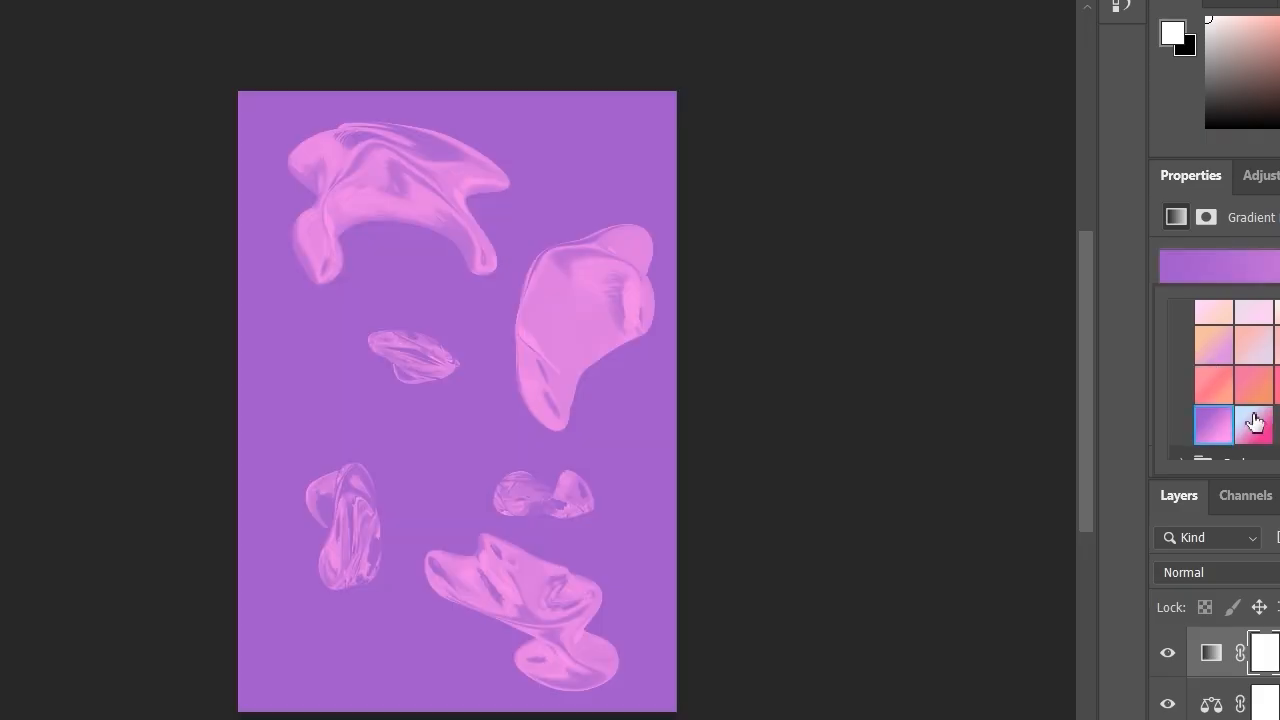
click(1256, 425)
click(1220, 426)
click(1249, 428)
click(1220, 425)
click(1254, 427)
click(1227, 426)
click(1255, 426)
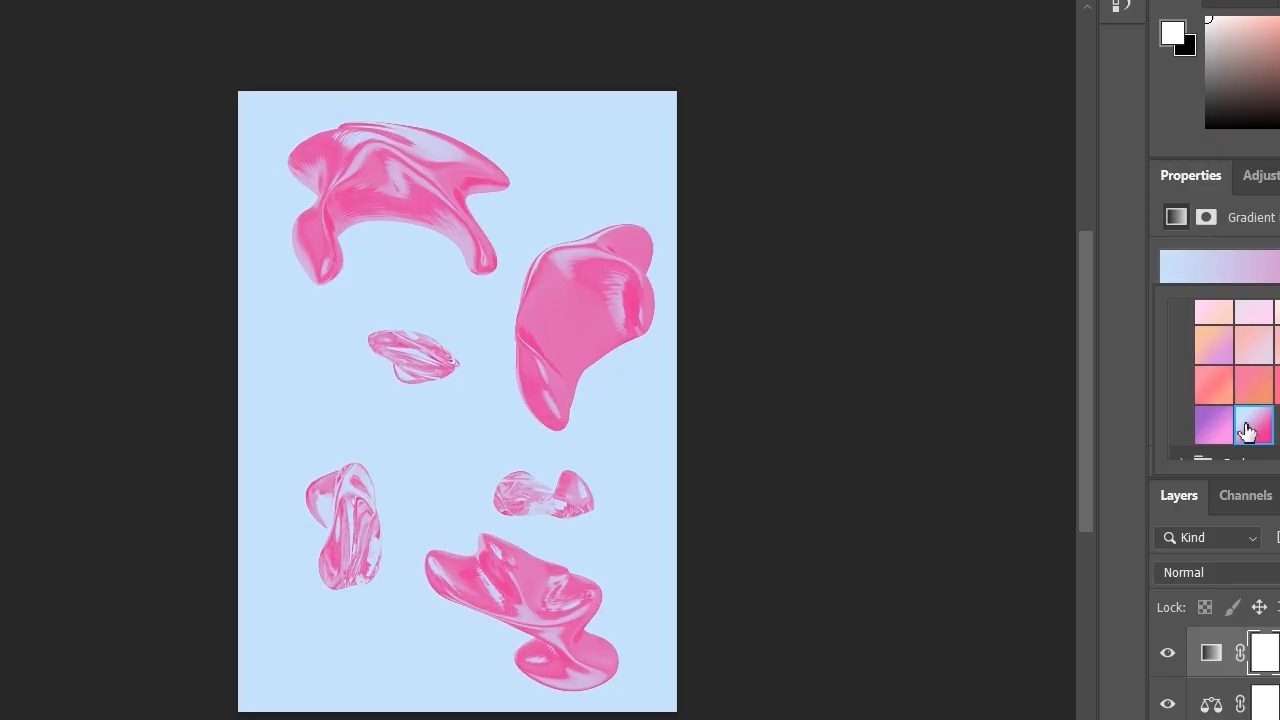
Expand the Reds gradient presets, try several on the gradient map, and apply the first one
scroll(1259, 423, down, 1)
click(1181, 429)
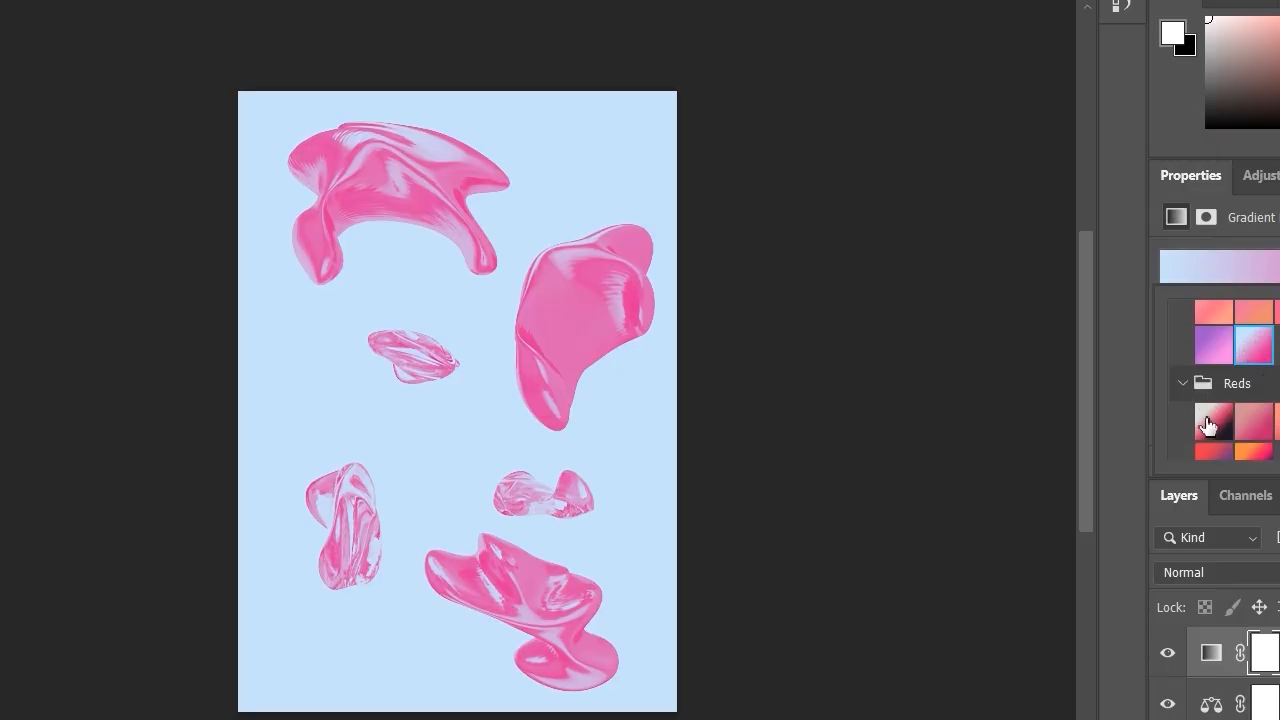
scroll(1240, 405, down, 1)
click(1266, 397)
click(1279, 401)
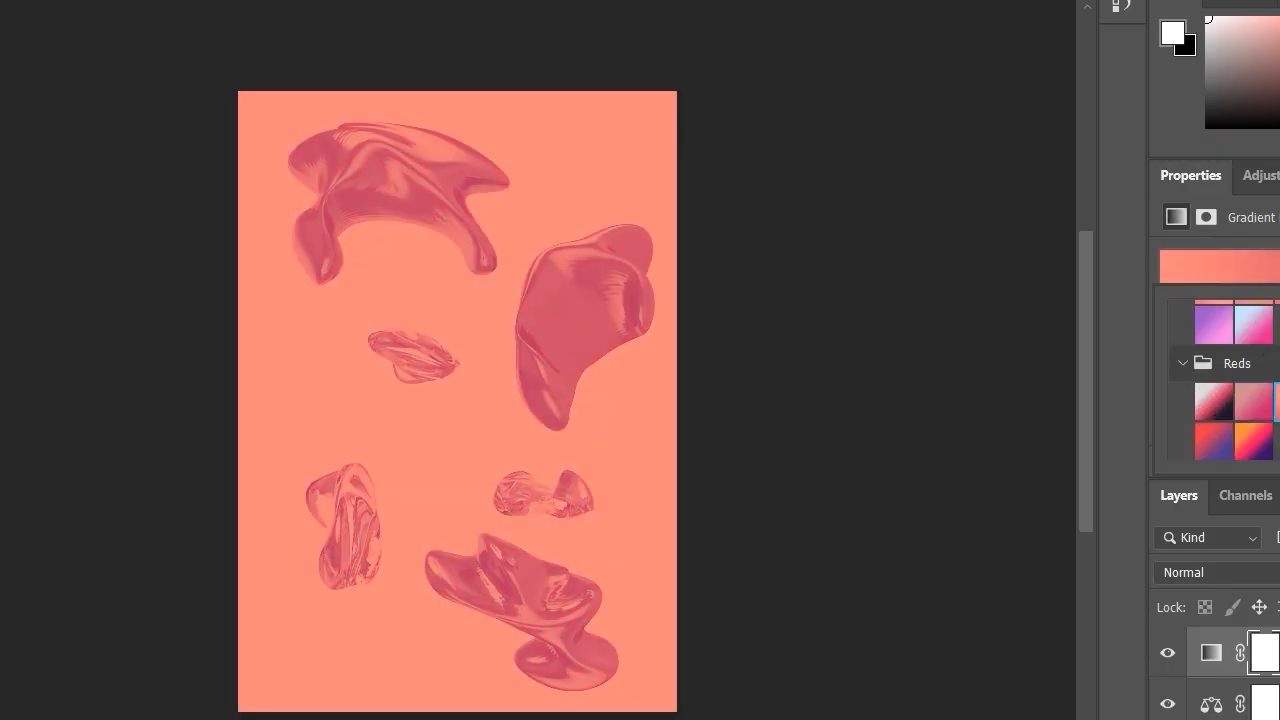
click(1279, 401)
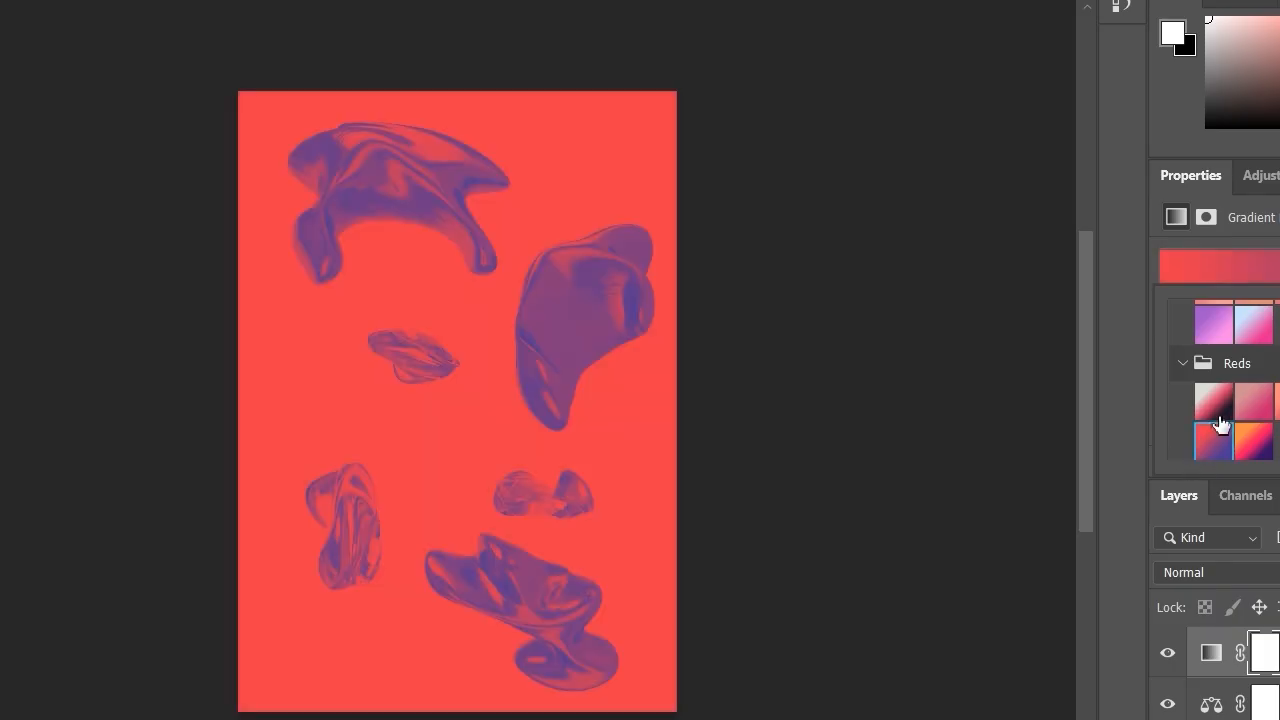
click(1220, 402)
click(1222, 436)
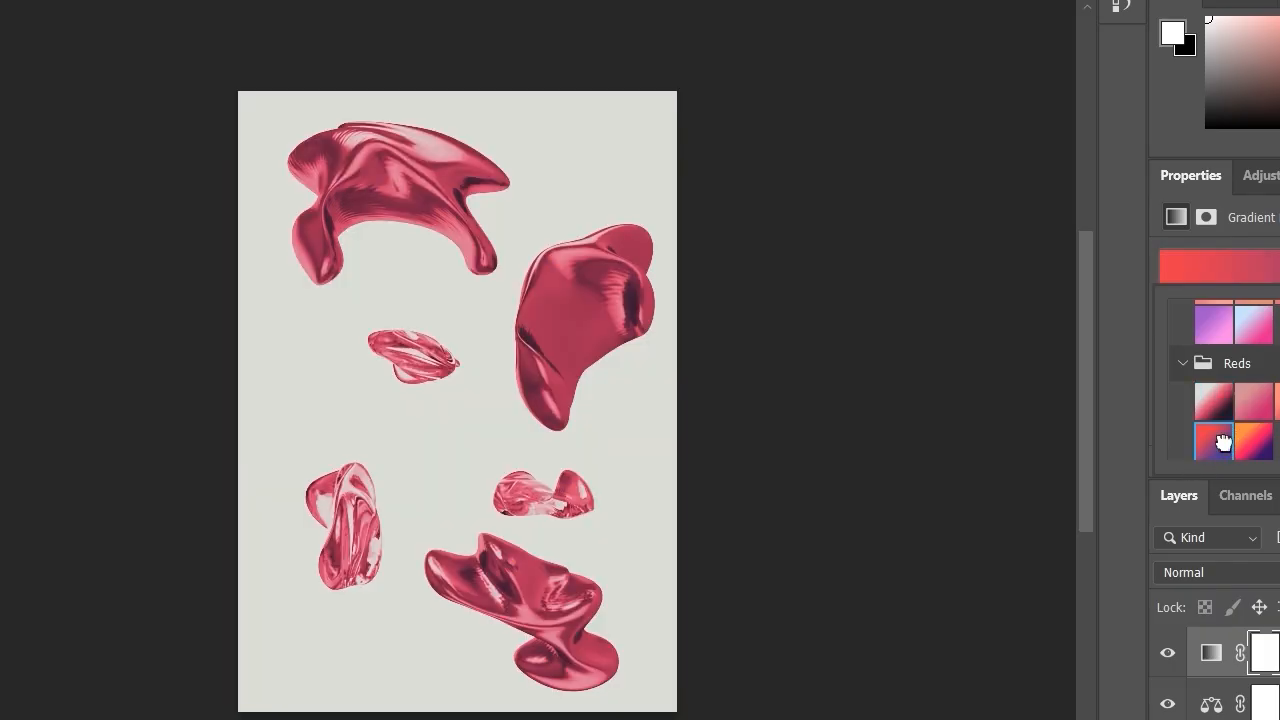
click(1215, 403)
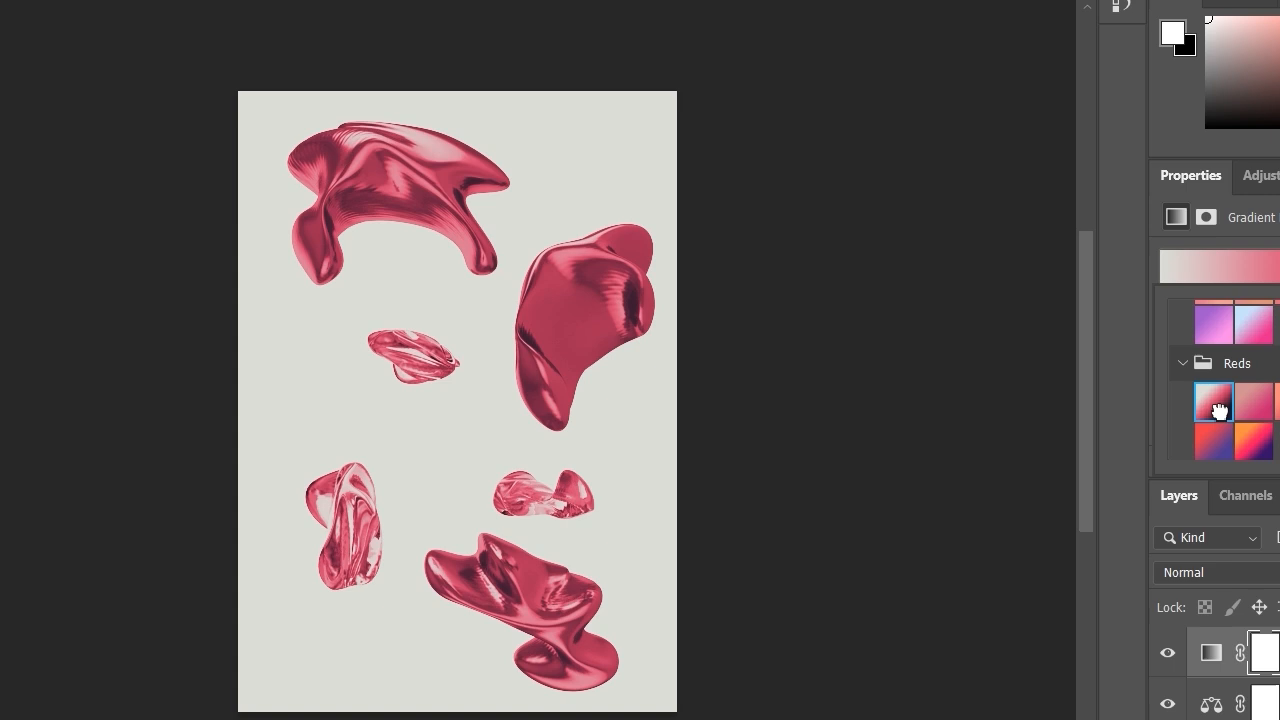
Expand the Oranges gradient presets, try several on the gradient map, and apply the yellow-to-magenta one
scroll(1220, 410, down, 2)
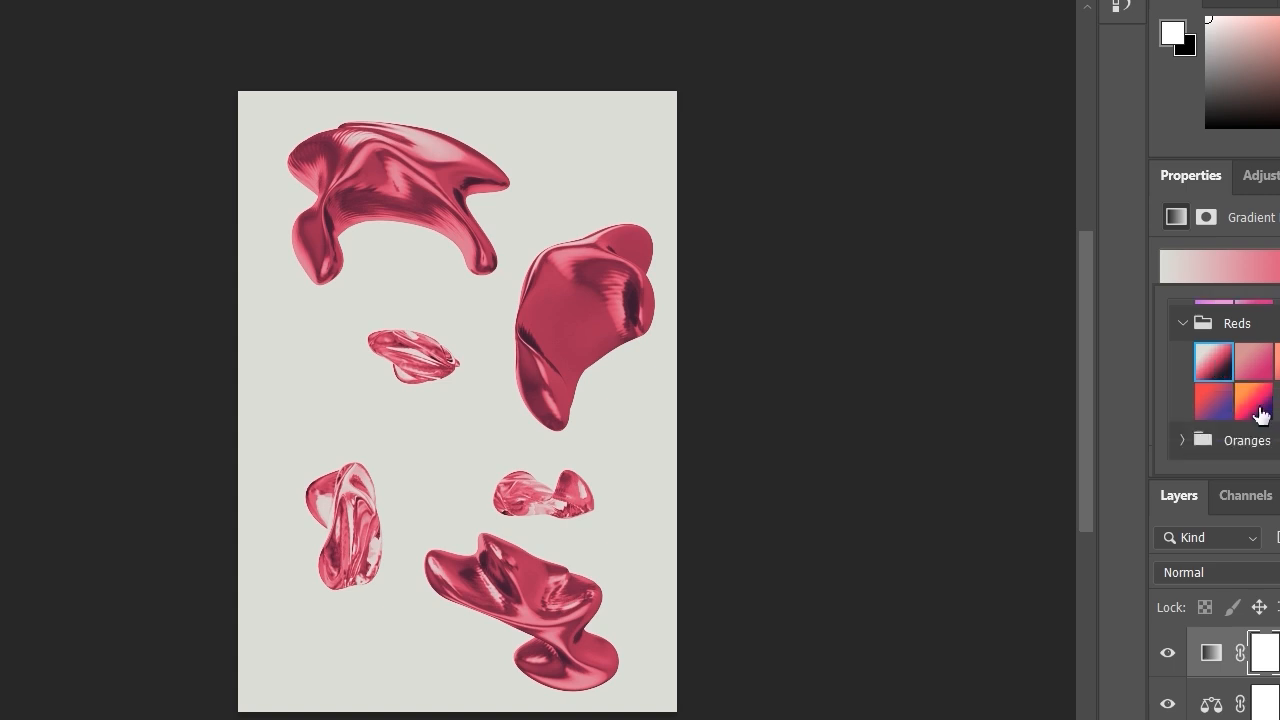
click(1181, 400)
click(1222, 398)
click(1266, 399)
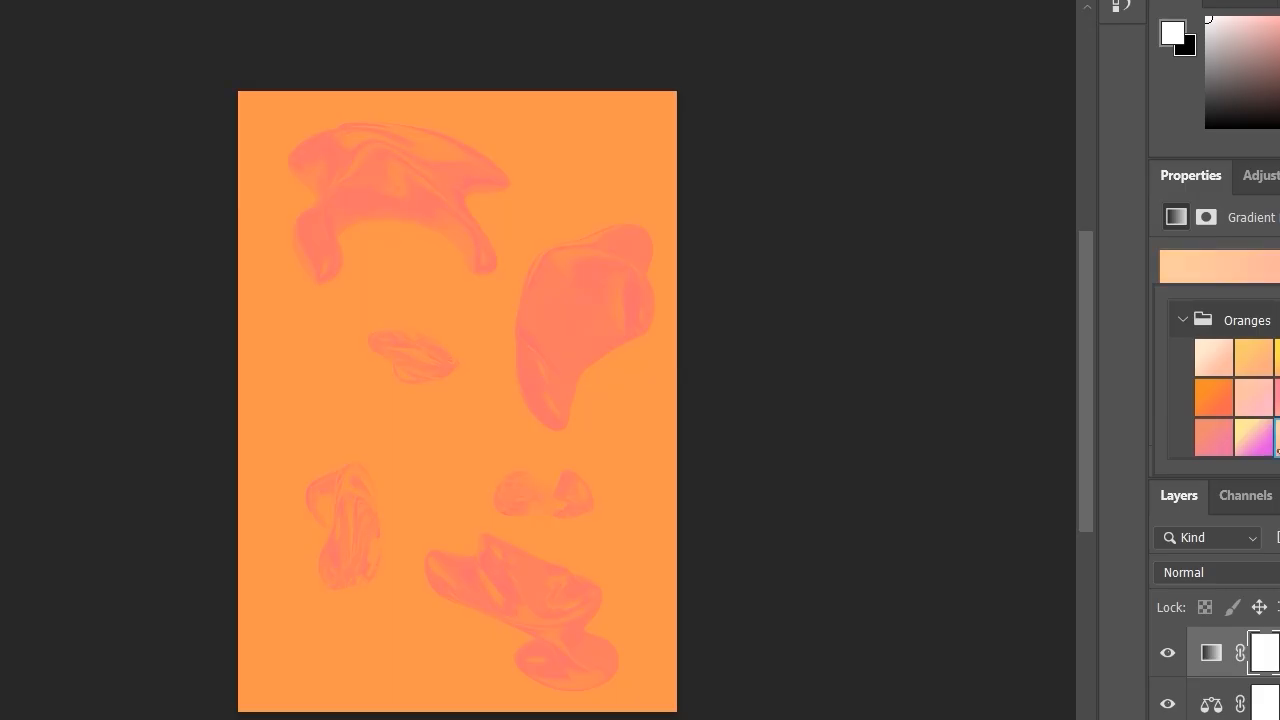
click(1237, 441)
click(1228, 437)
click(1262, 440)
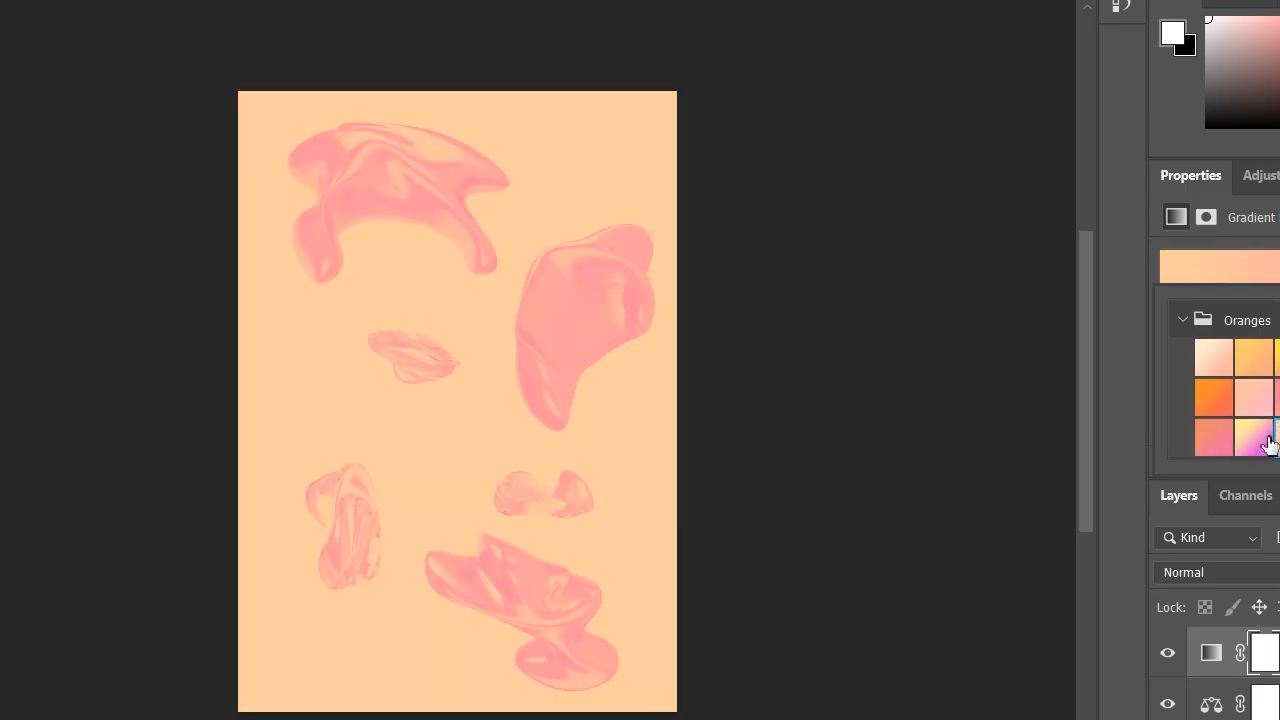
Expand the Greens gradient presets, try several on the gradient map, and apply the second gradient of the second row
scroll(1248, 436, down, 3)
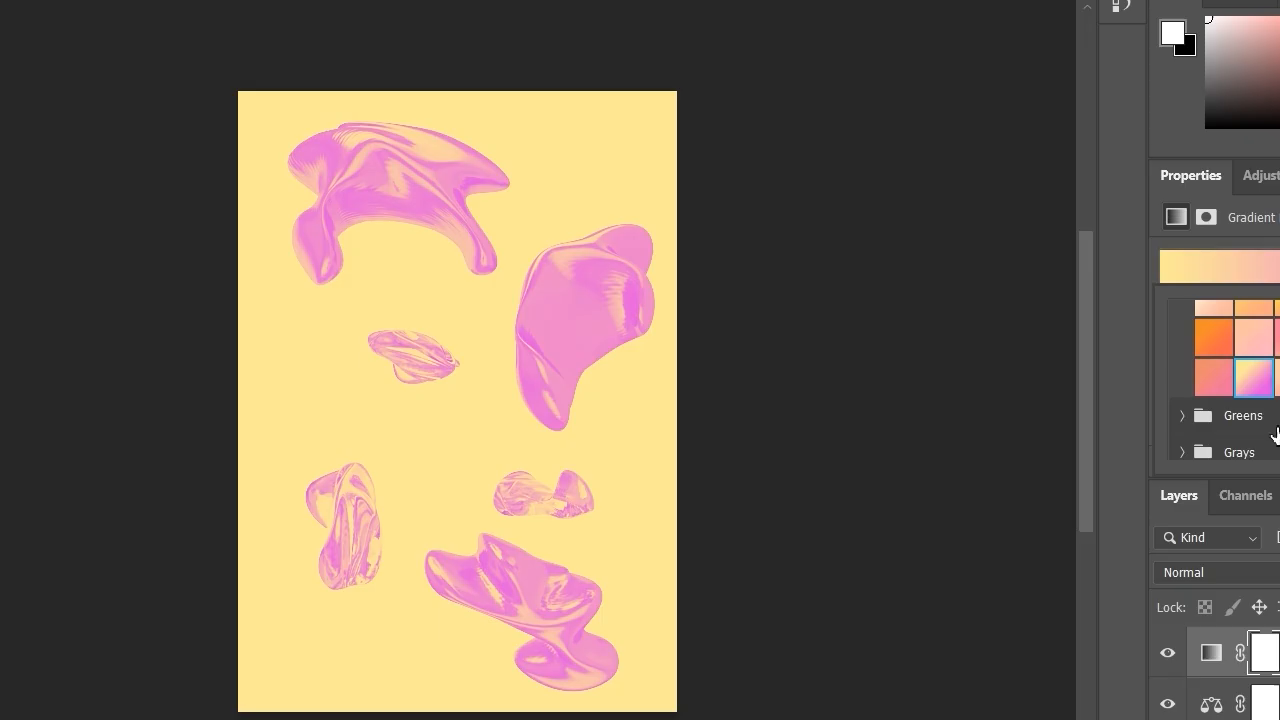
click(1180, 355)
click(1254, 393)
click(1254, 432)
click(1254, 394)
click(1278, 432)
click(1267, 439)
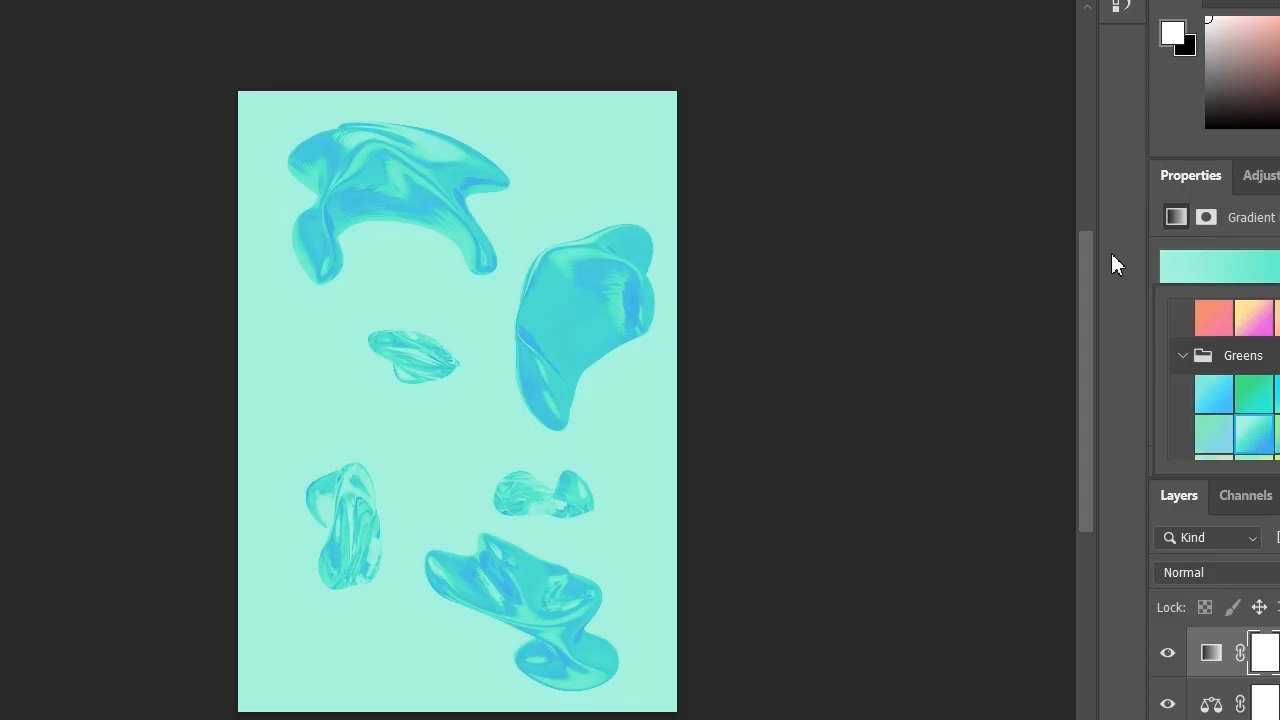
Add a Brightness/Contrast adjustment layer on top and strongly lower its brightness to darken the image
click(1252, 175)
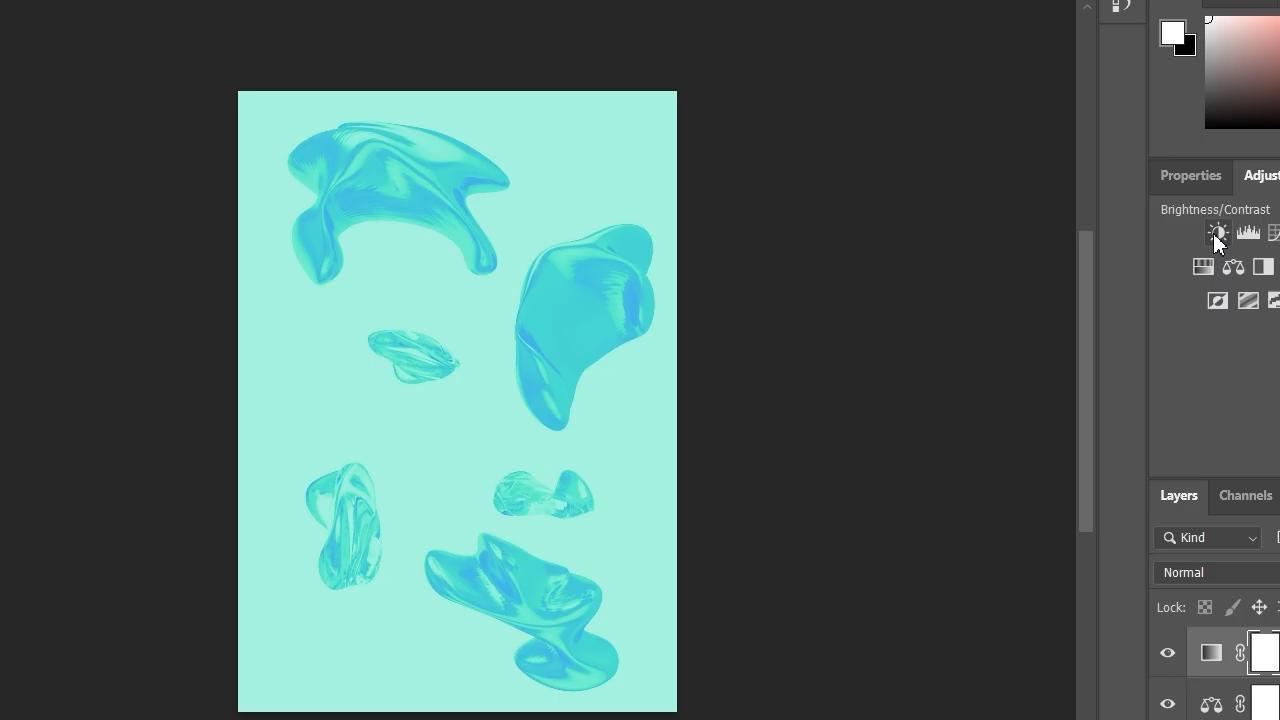
click(1216, 236)
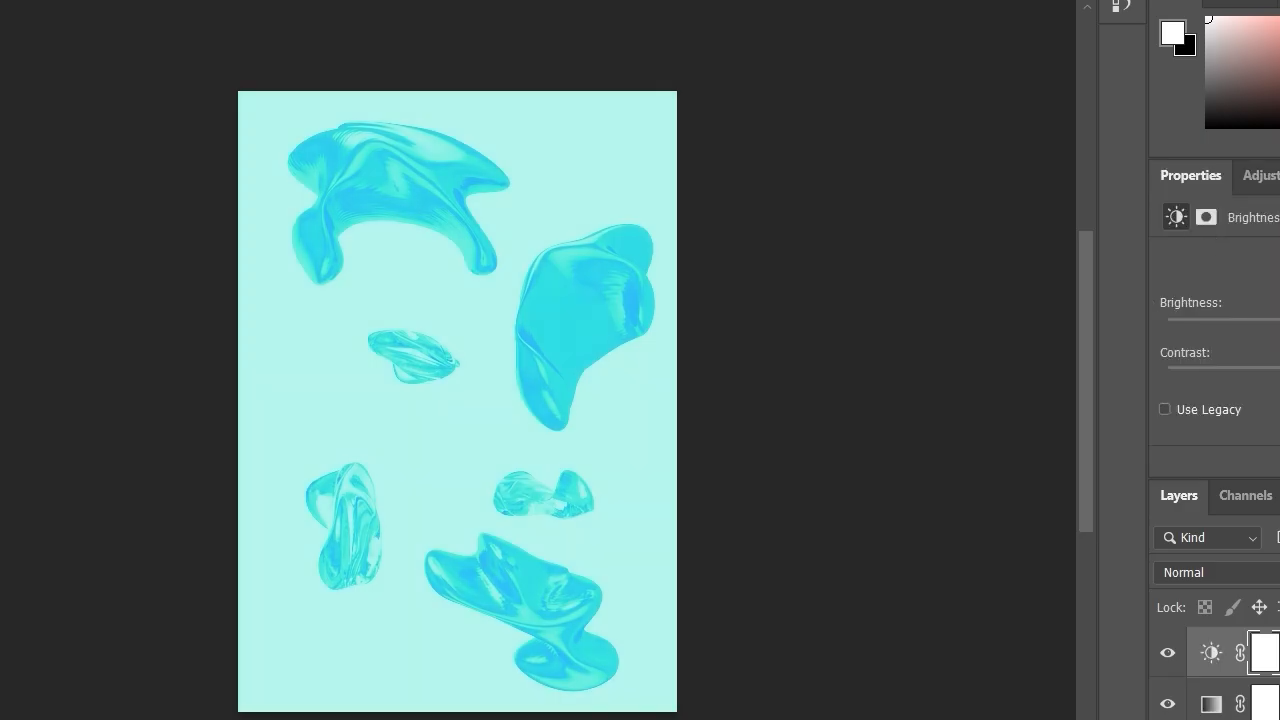
drag(1275, 320, 1229, 331)
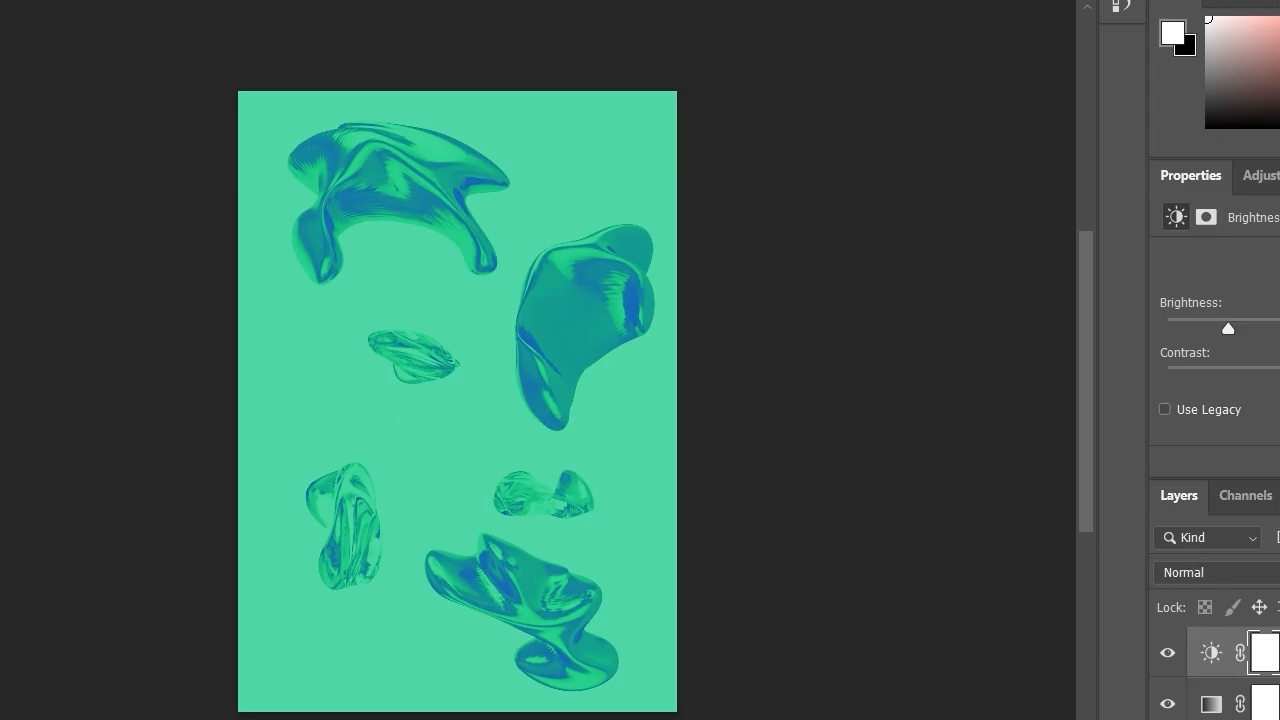
Select all layers from the bottom pixel layer up to the Brightness/Contrast adjustment and merge them into one layer
scroll(1260, 672, down, 3)
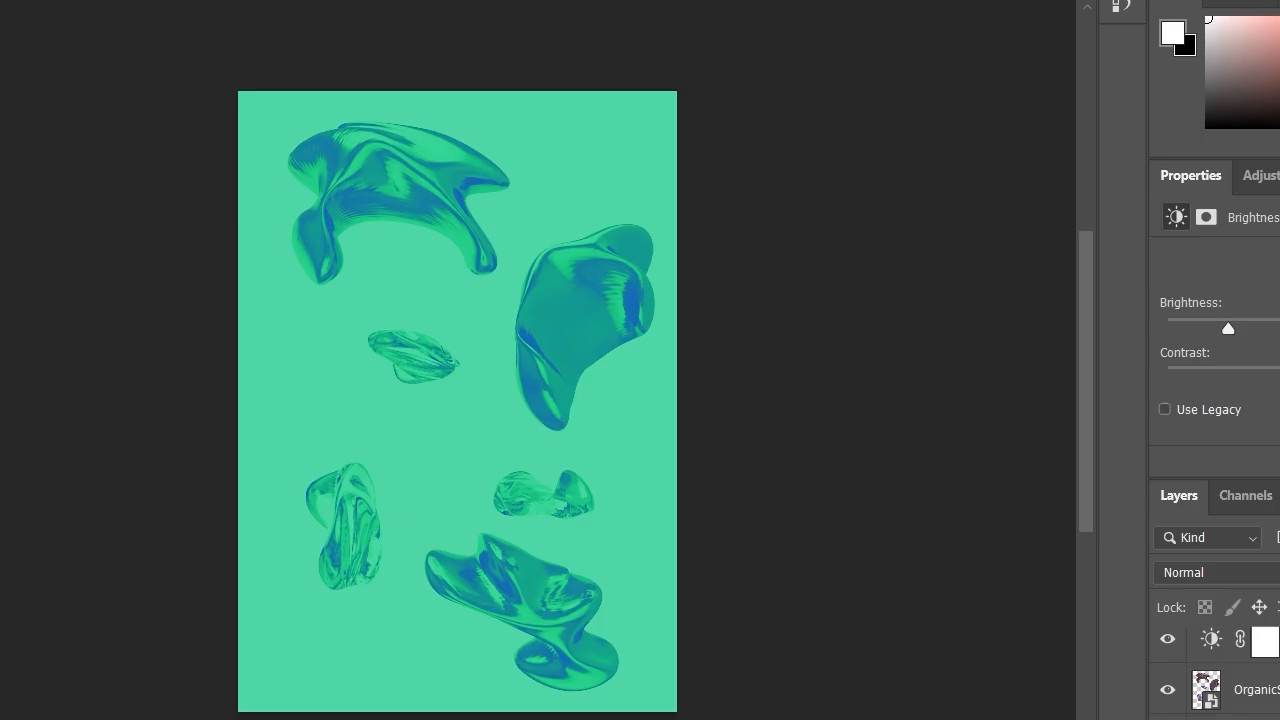
click(1270, 716)
scroll(1260, 672, up, 3)
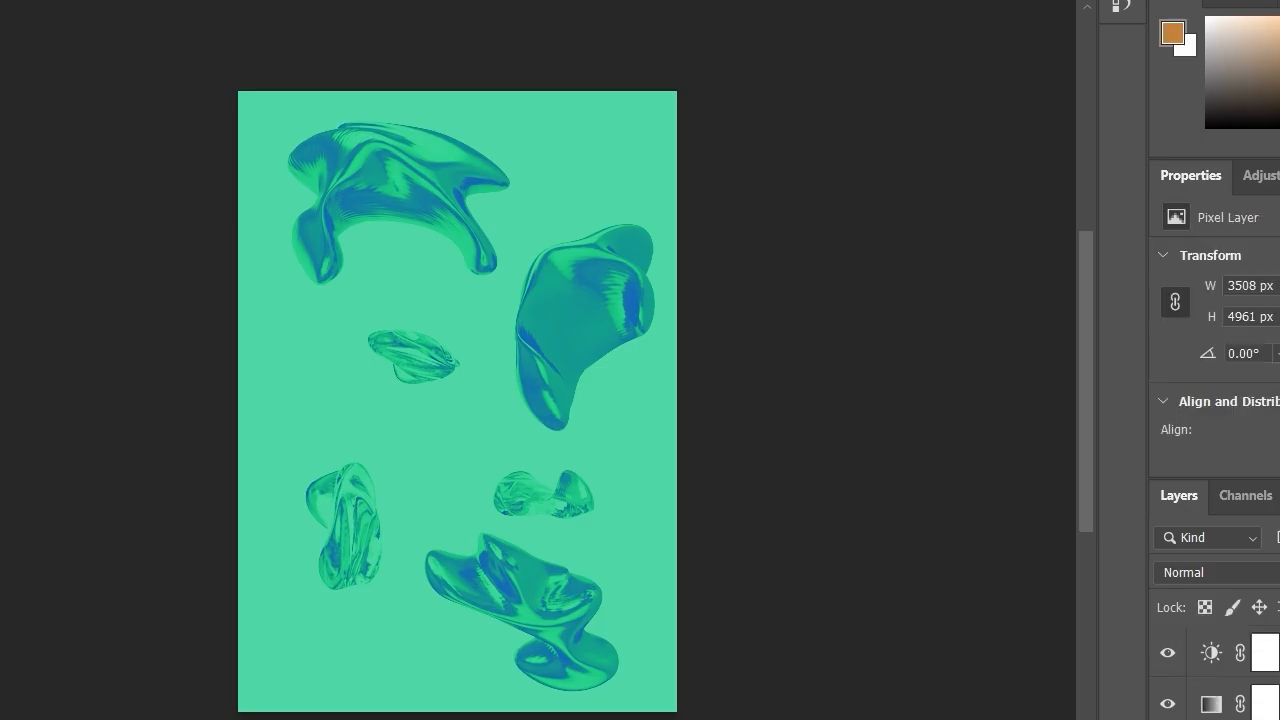
shift+click(1270, 652)
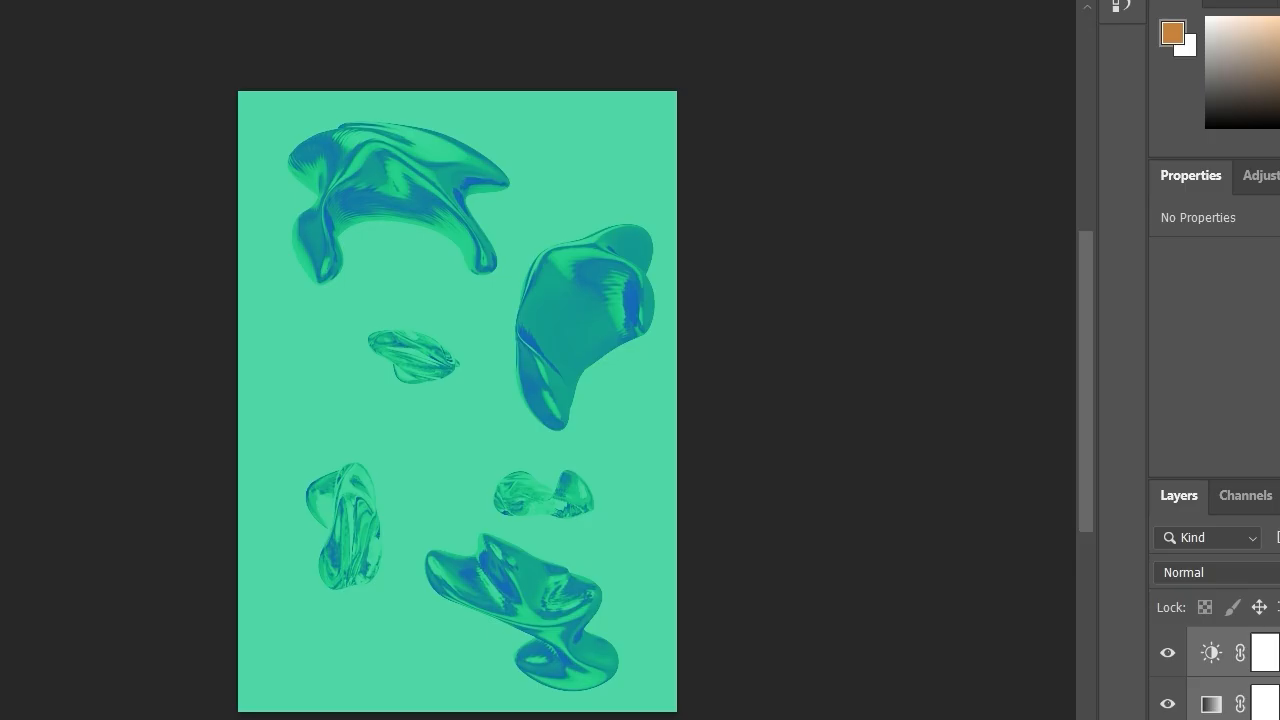
key(ctrl+e)
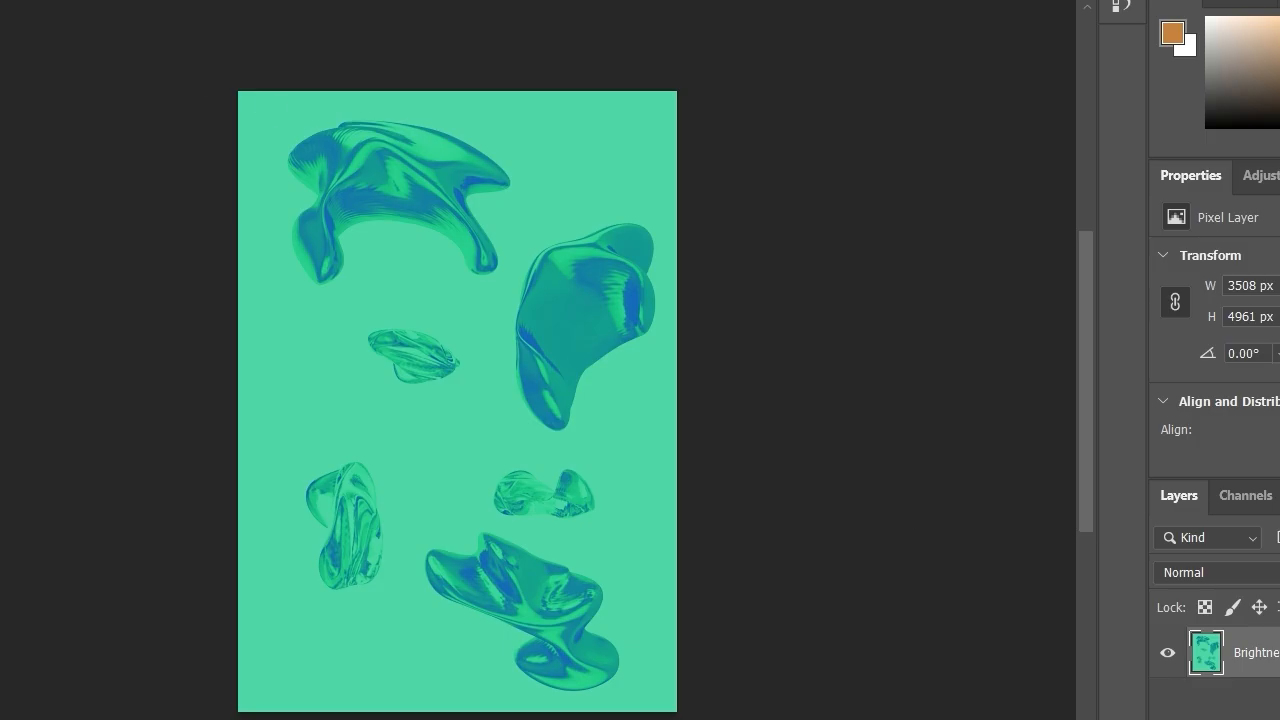
Open the Add Noise filter for the merged layer, move its dialog off the artwork, and pan its preview
key(alt+t)
mouse_move(410, 275)
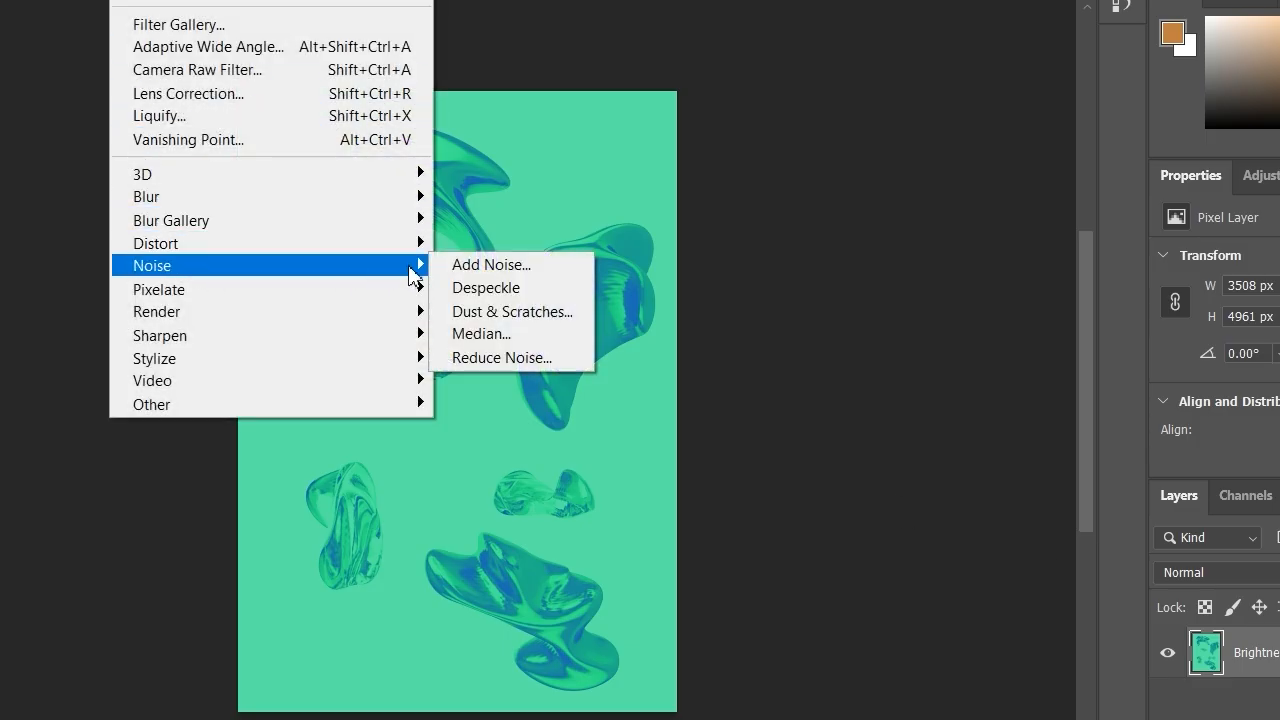
click(483, 265)
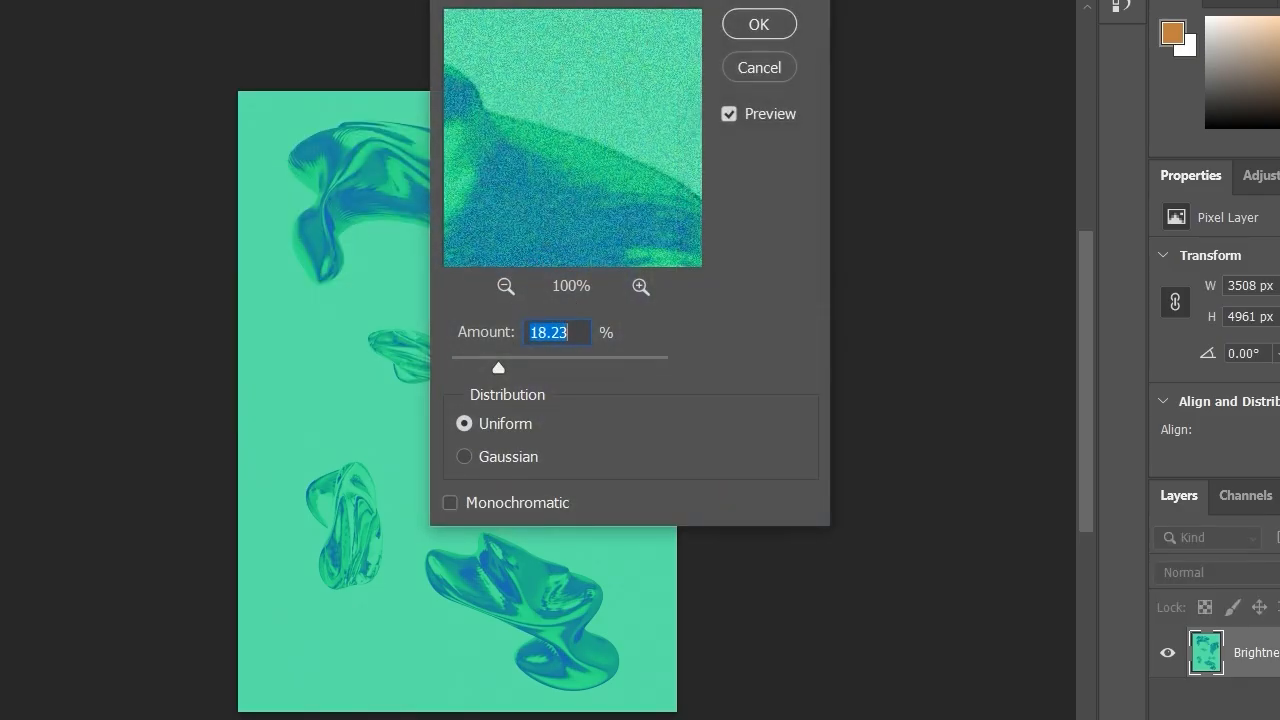
drag(550, 0, 803, 0)
drag(811, 123, 900, 100)
drag(752, 100, 886, 214)
drag(757, 132, 899, 189)
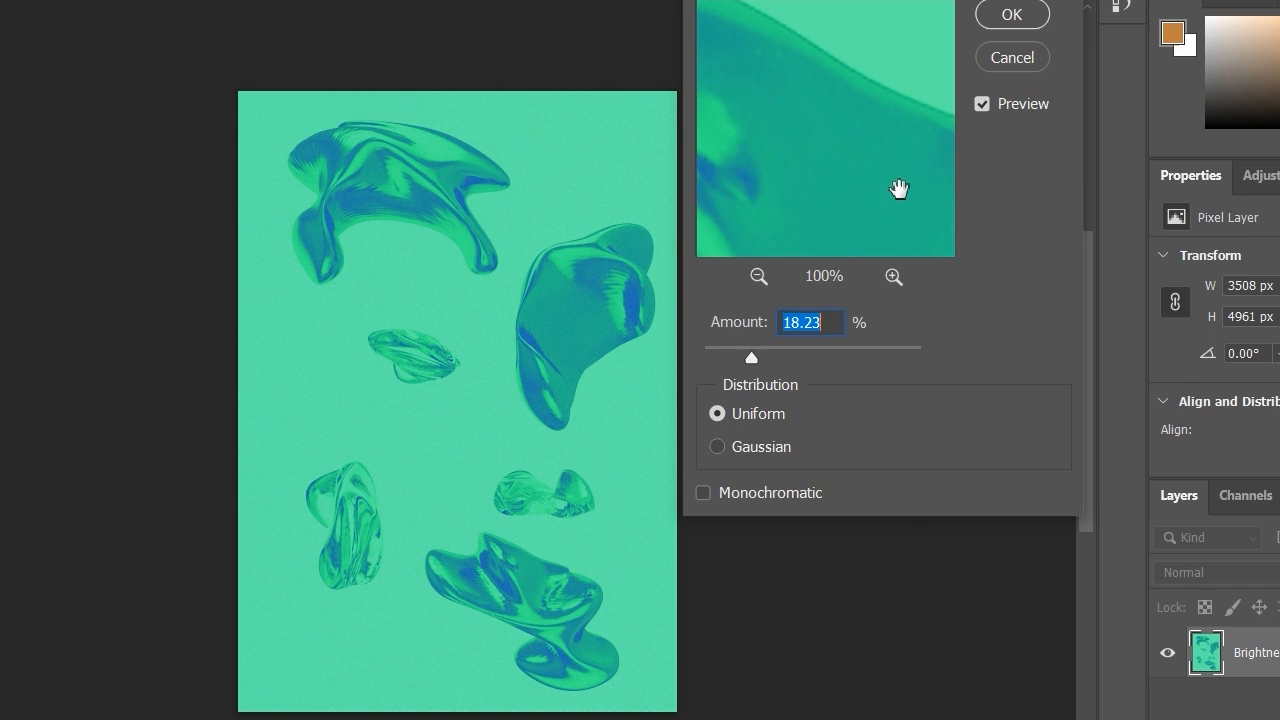
Try different noise amounts on the merged layer, including 216.09%, 27.59% and 39.08%
drag(751, 357, 901, 352)
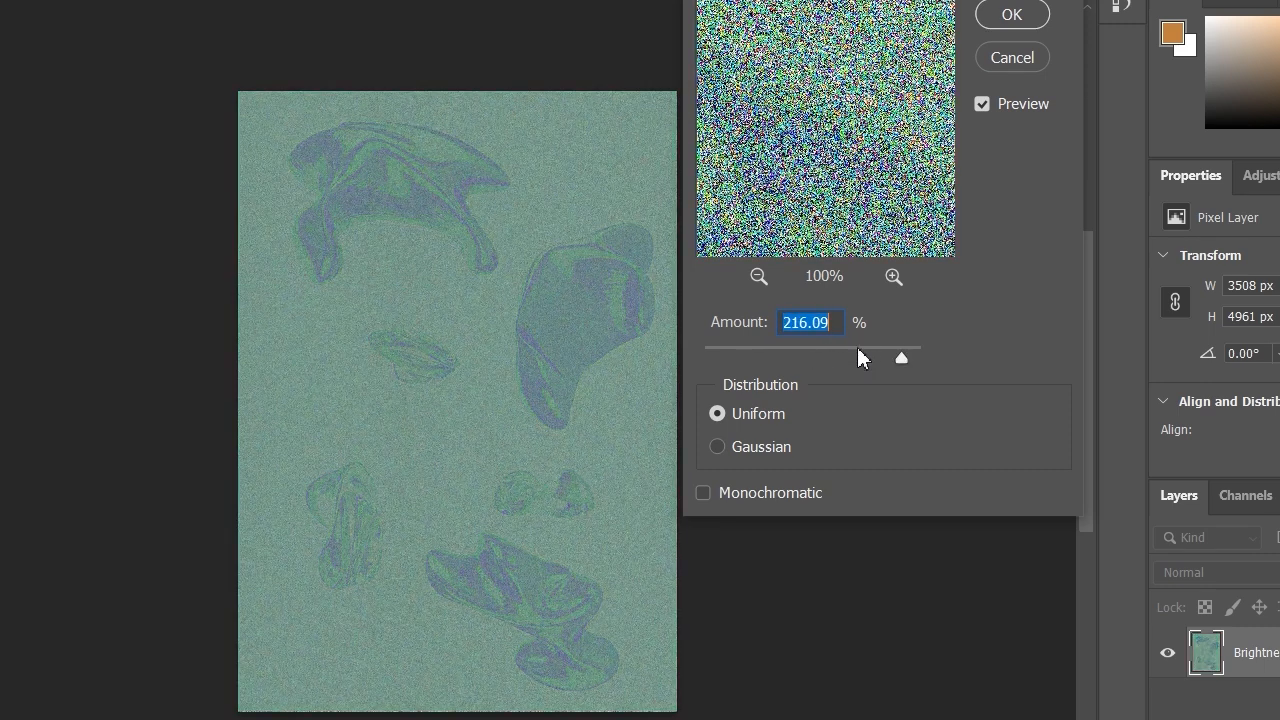
click(757, 356)
click(771, 357)
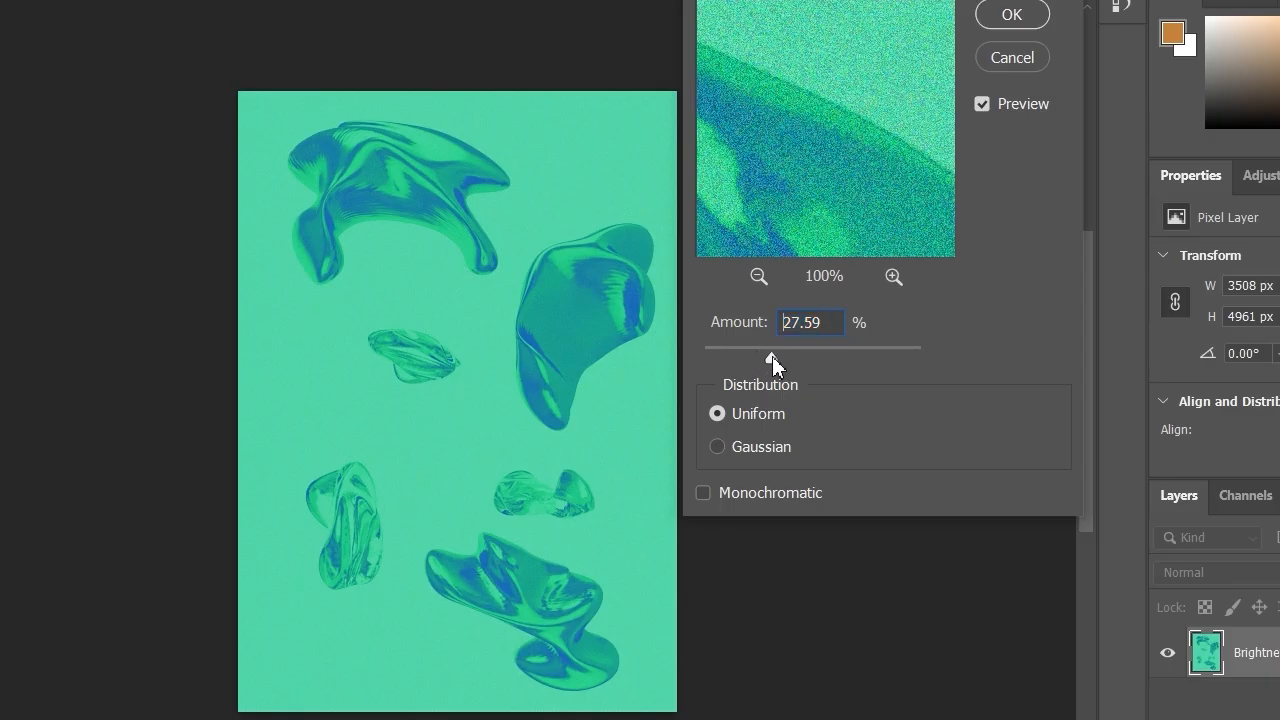
drag(772, 355, 782, 355)
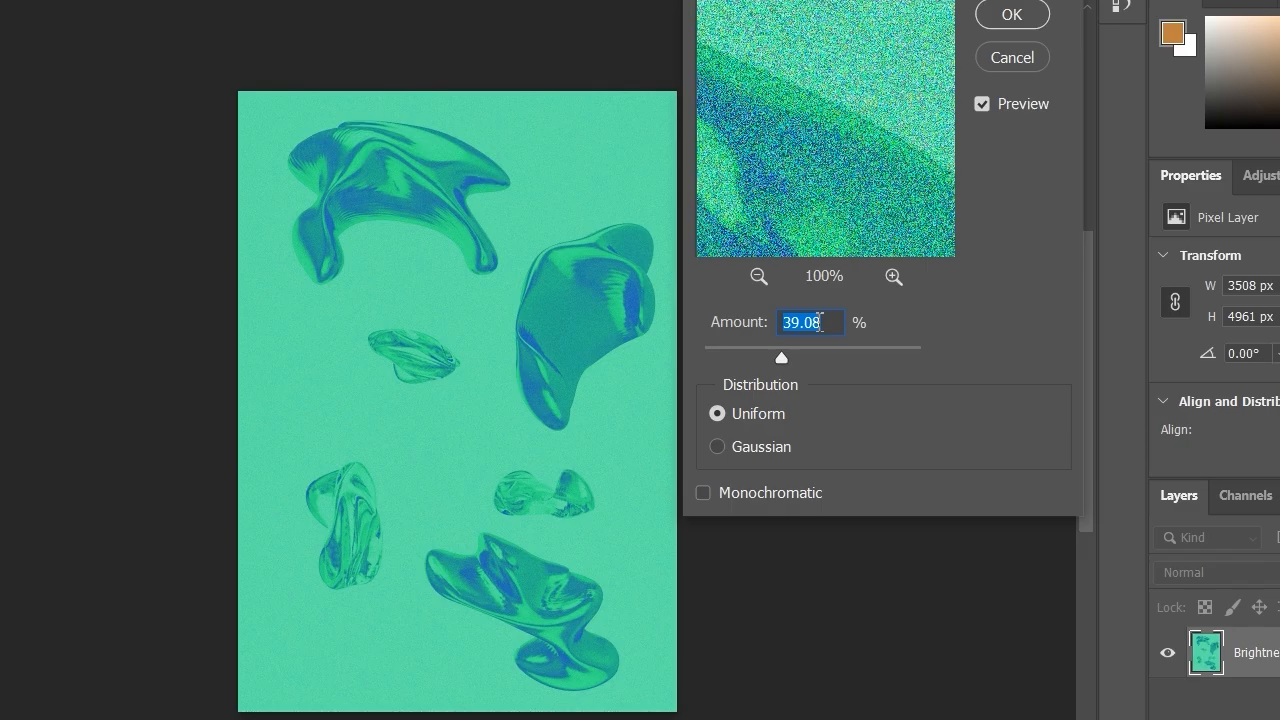
click(768, 355)
Set the noise amount to 30% and apply the filter to the merged layer
double_click(824, 322)
text(30)
click(998, 274)
click(1012, 15)
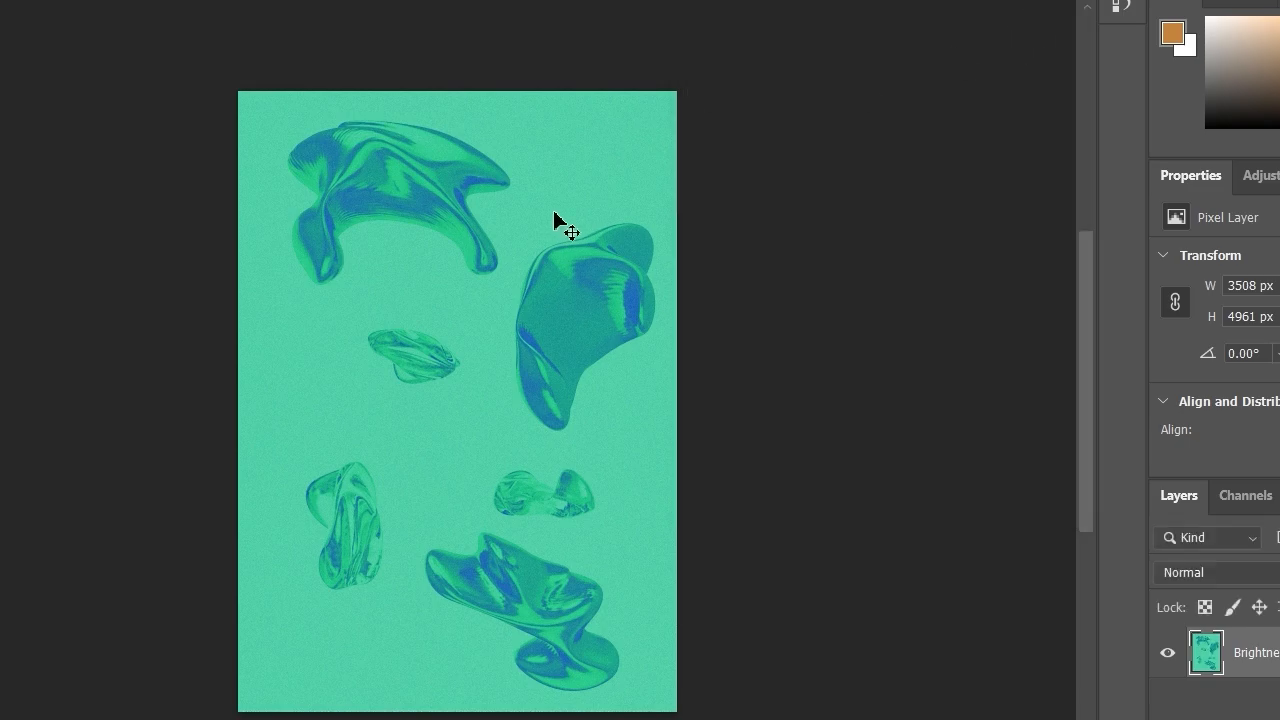
Examine the noise grain up close on the shapes and background across the page, then view the whole poster
key(ctrl+plus)
key(ctrl+plus)
key(ctrl+plus)
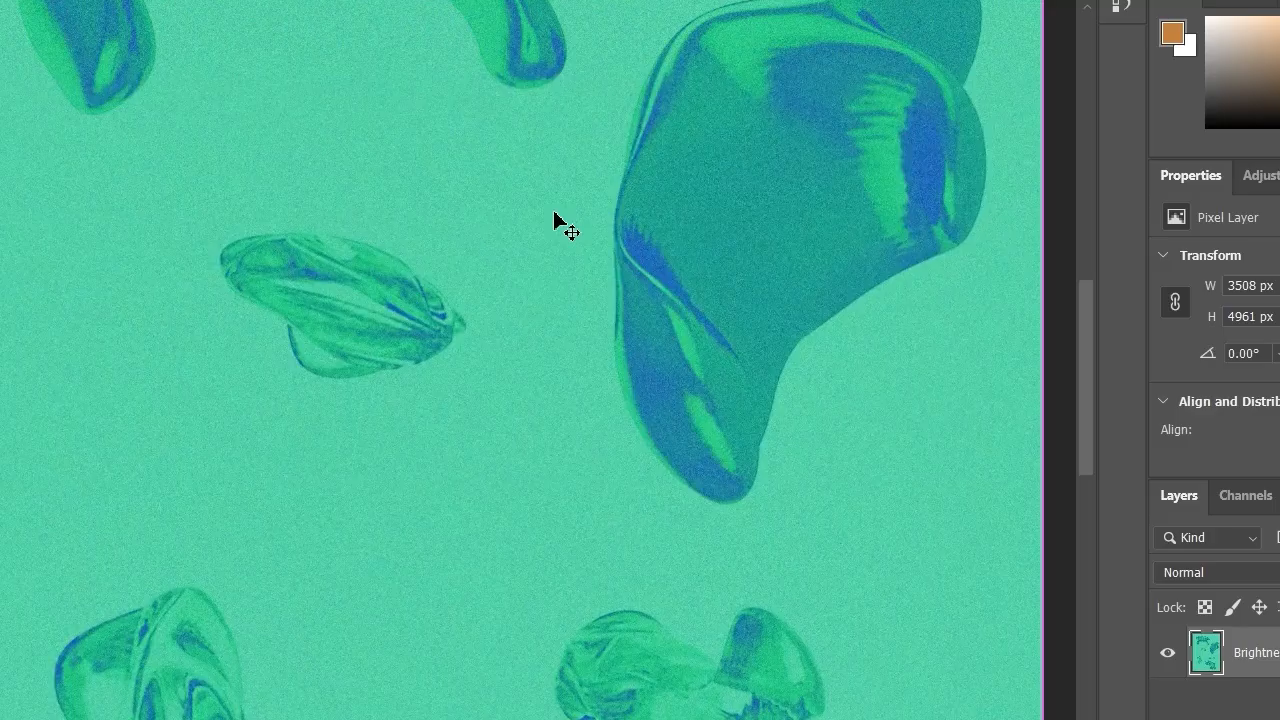
scroll(620, 265, up, 2)
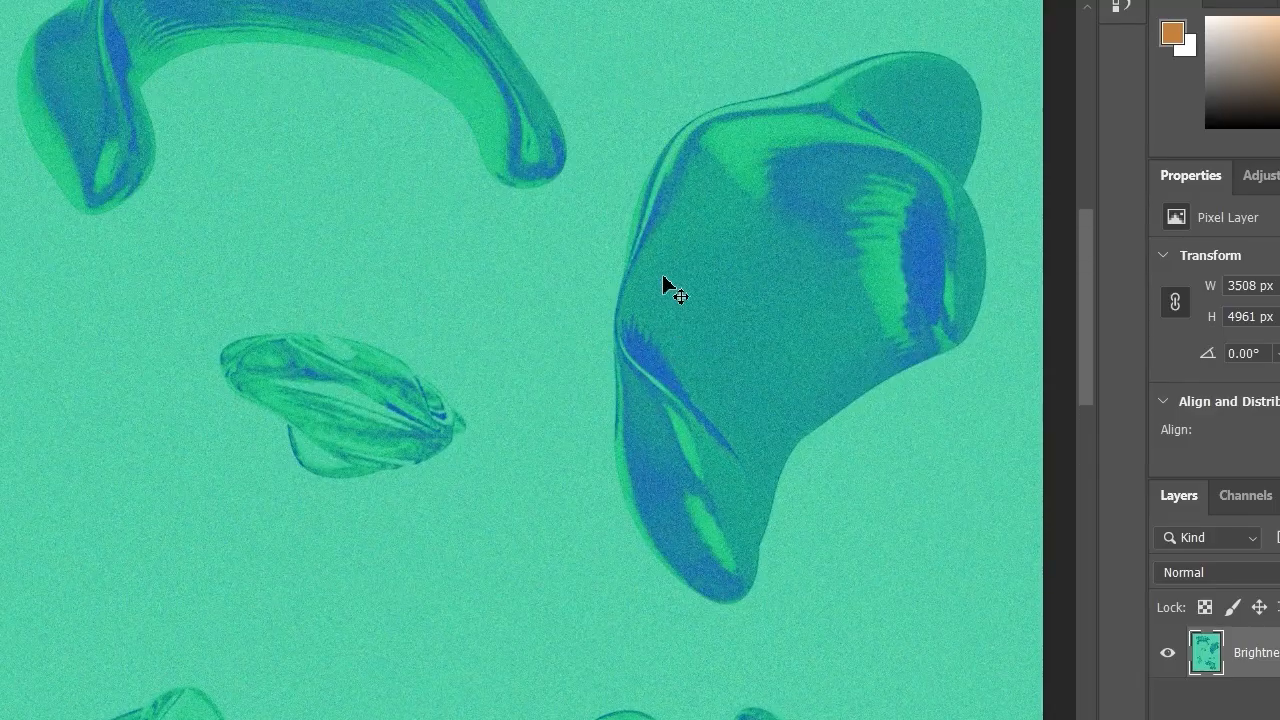
scroll(668, 288, up, 5)
scroll(668, 288, down, 7)
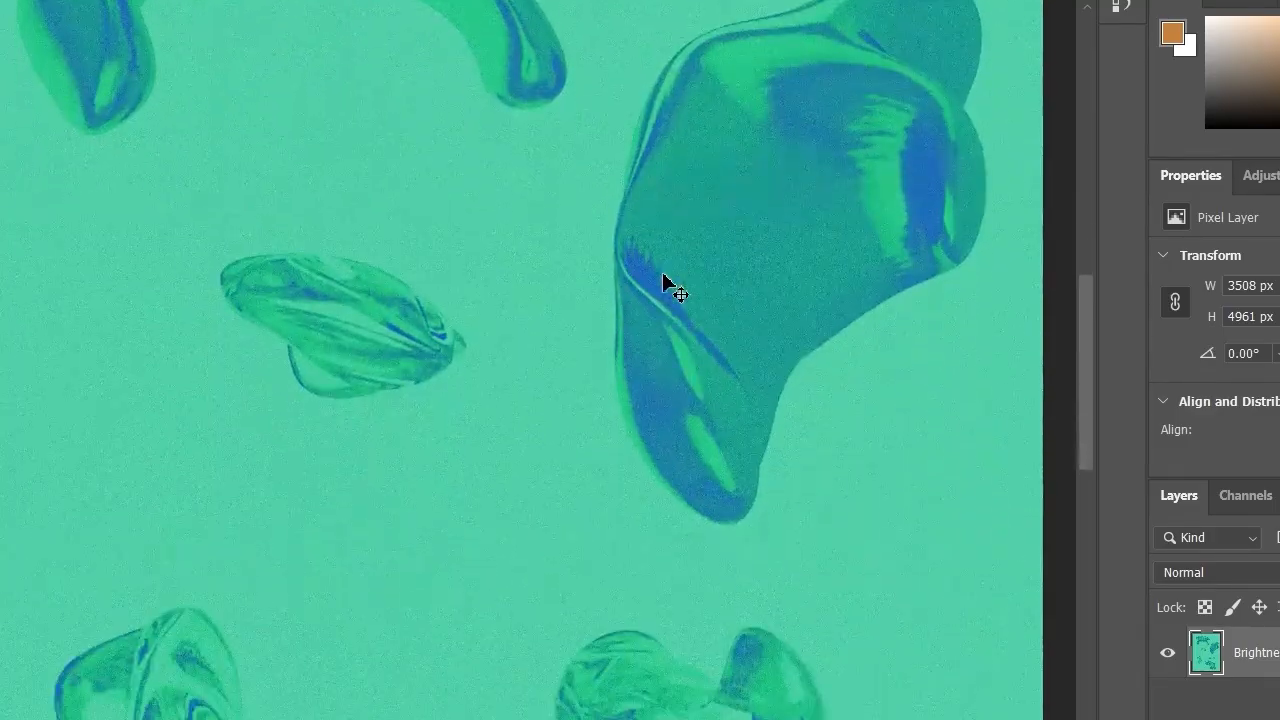
scroll(663, 276, down, 10)
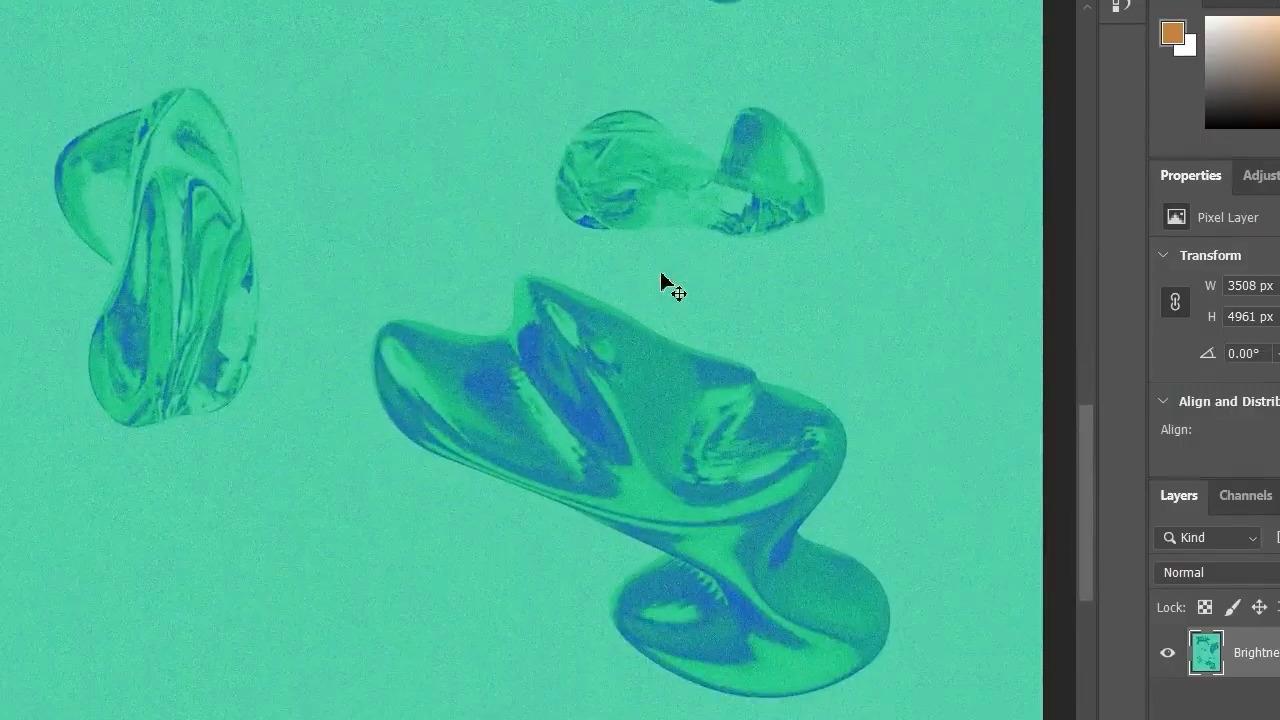
alt+scroll(603, 257, down, 5)
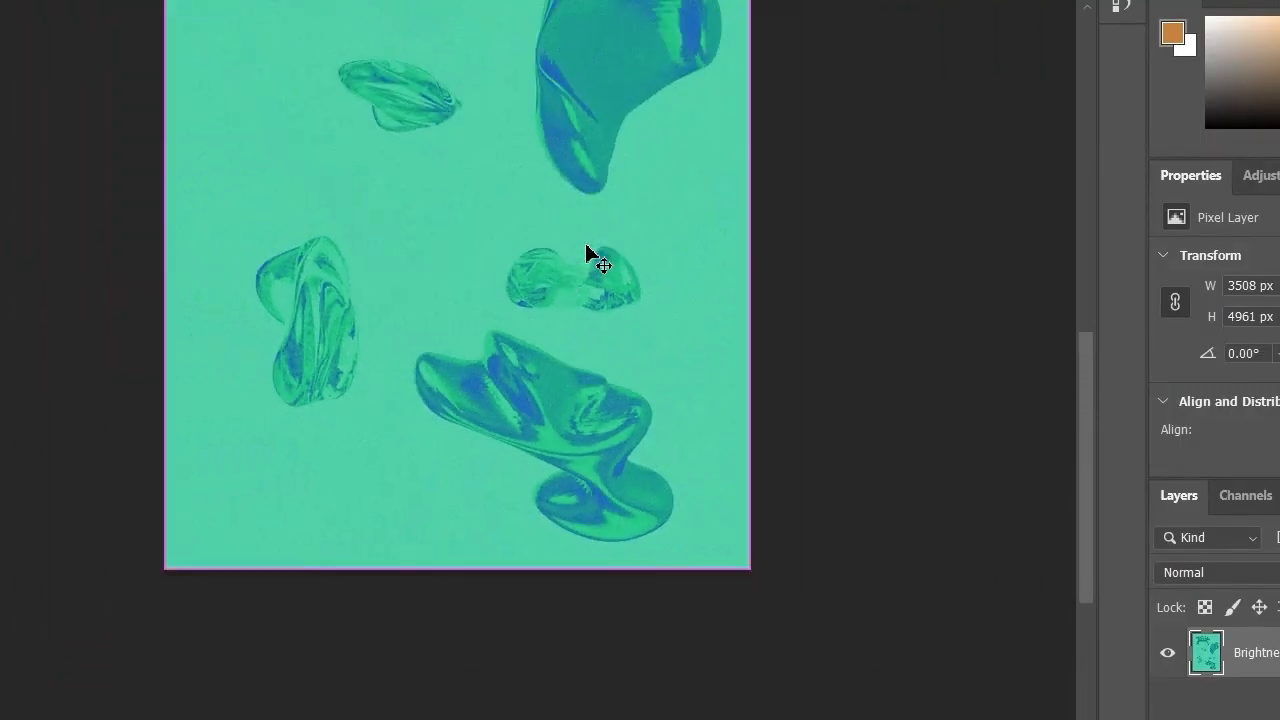
alt+scroll(590, 255, down, 4)
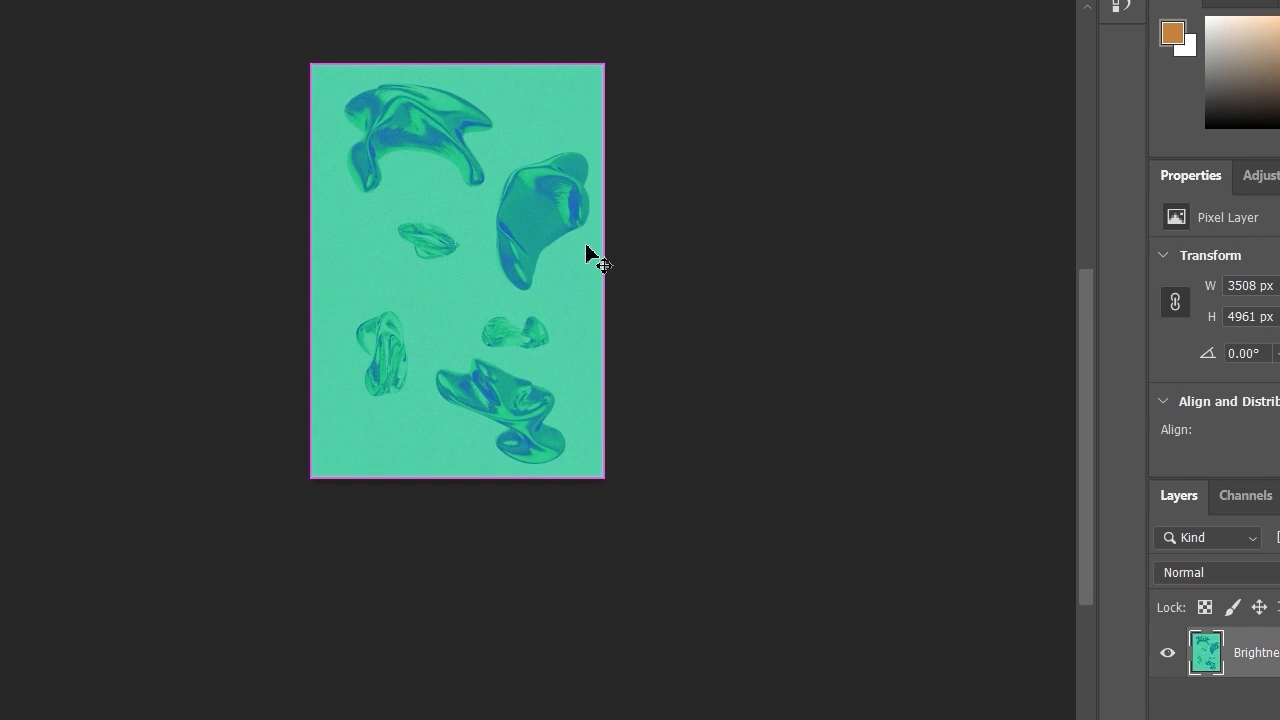
Open the Export As settings for the finished poster, ready to export it as an image at full size
alt+scroll(588, 255, up, 2)
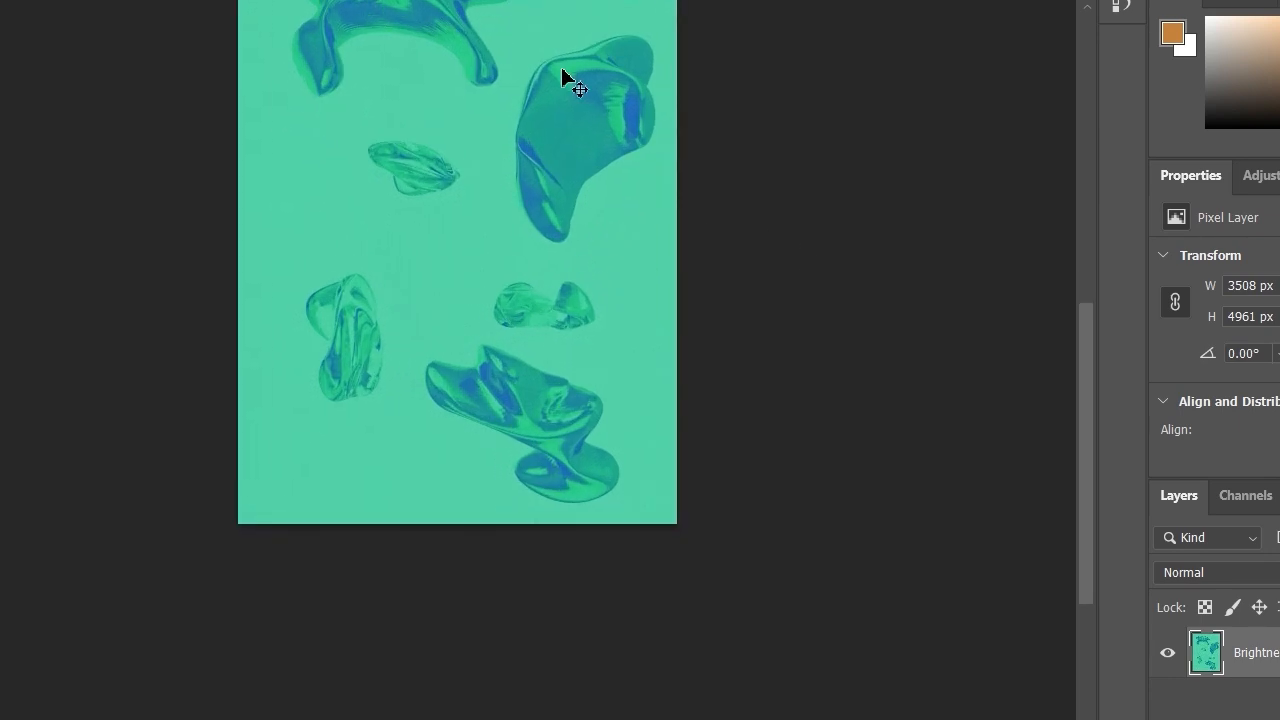
scroll(563, 70, up, 2)
drag(1088, 325, 1096, 297)
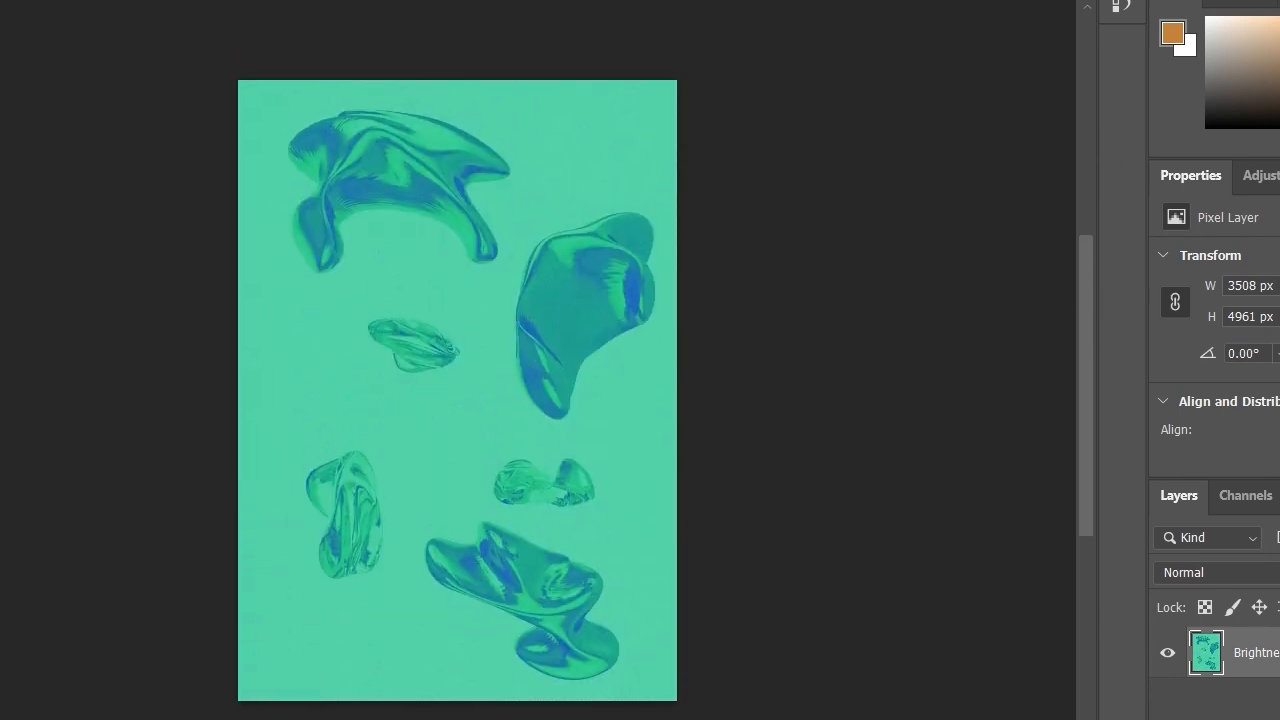
key(alt+f)
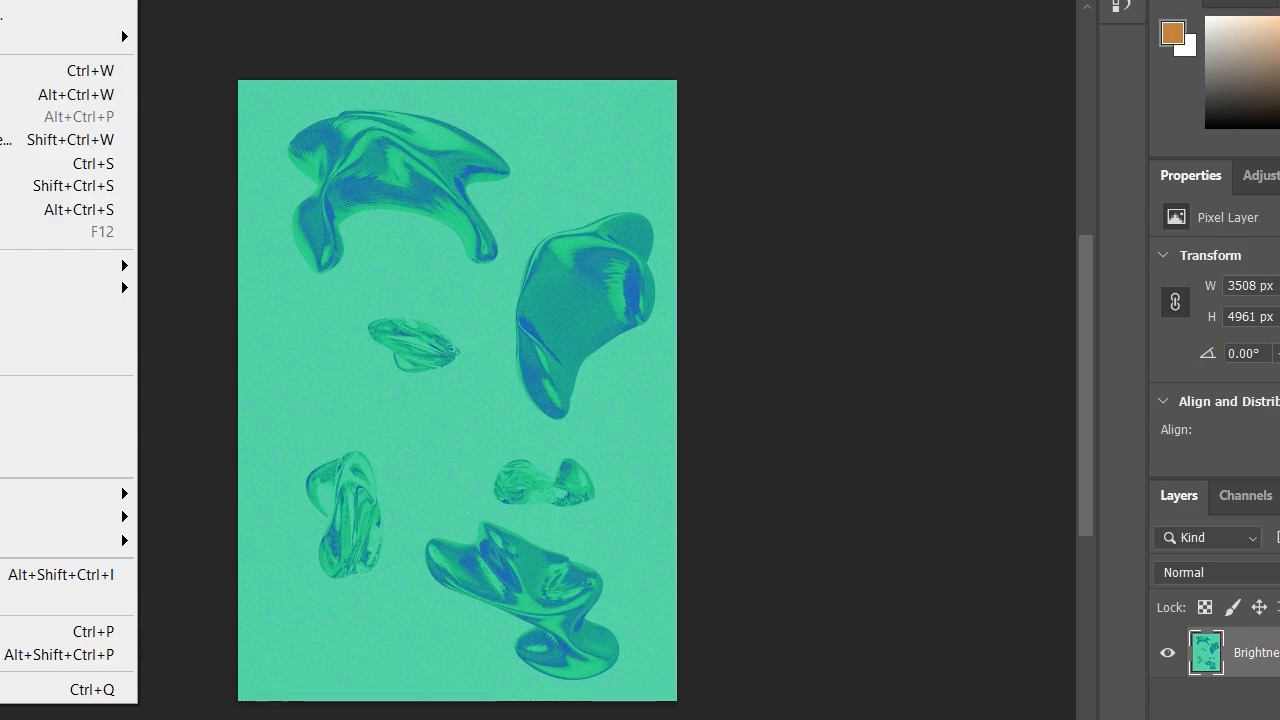
mouse_move(110, 265)
click(210, 293)
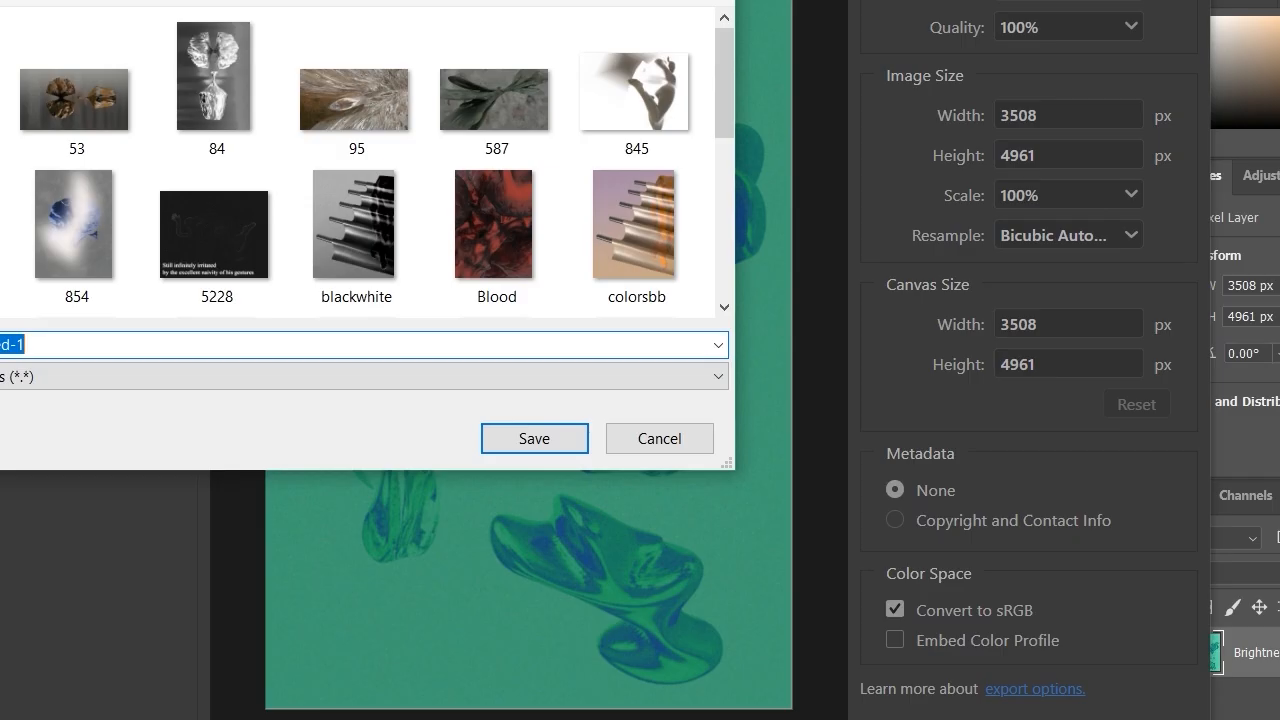
Choose the desktop as the export location, name the image file "project", and save it
click(0, 262)
click(88, 351)
key(BackSpace)
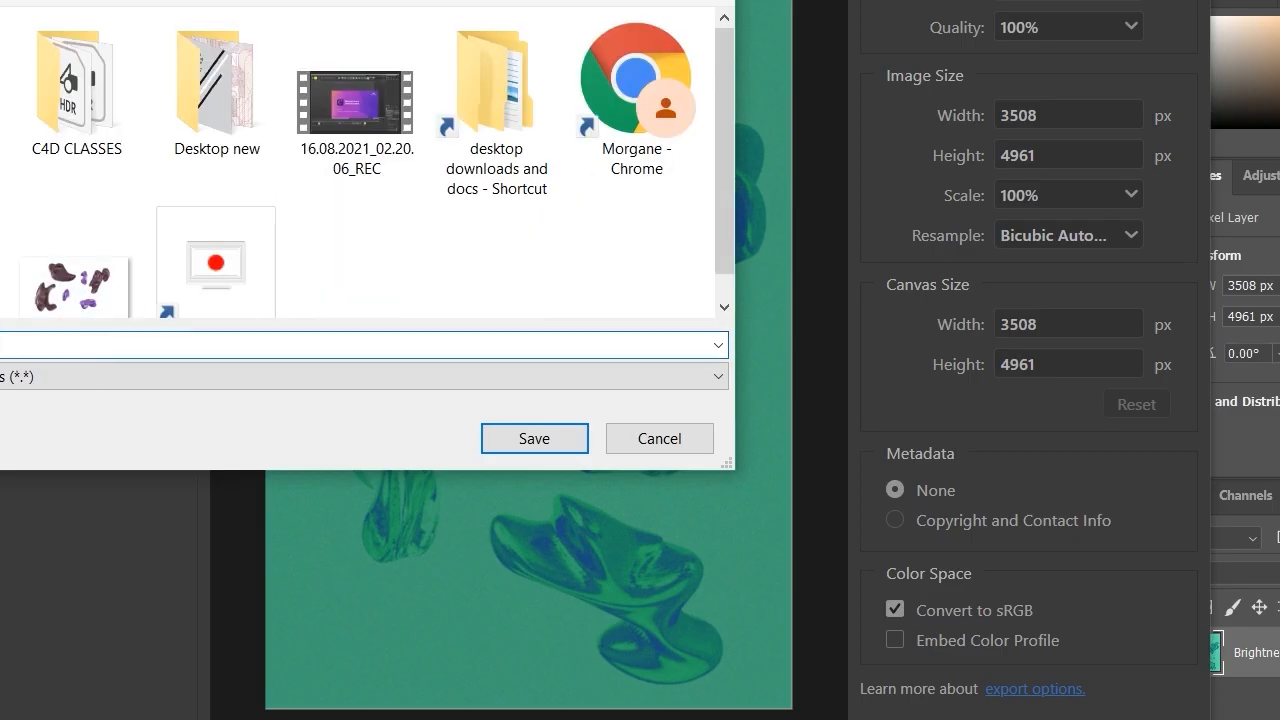
text(project)
click(532, 438)
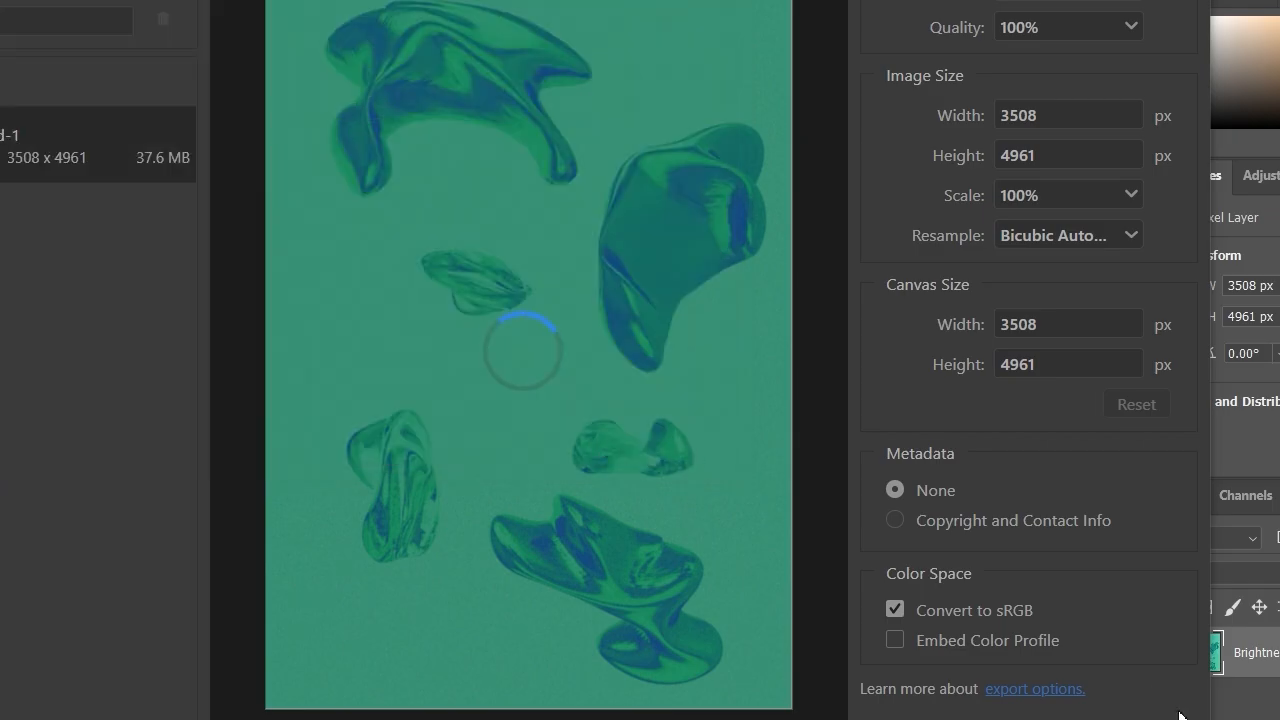